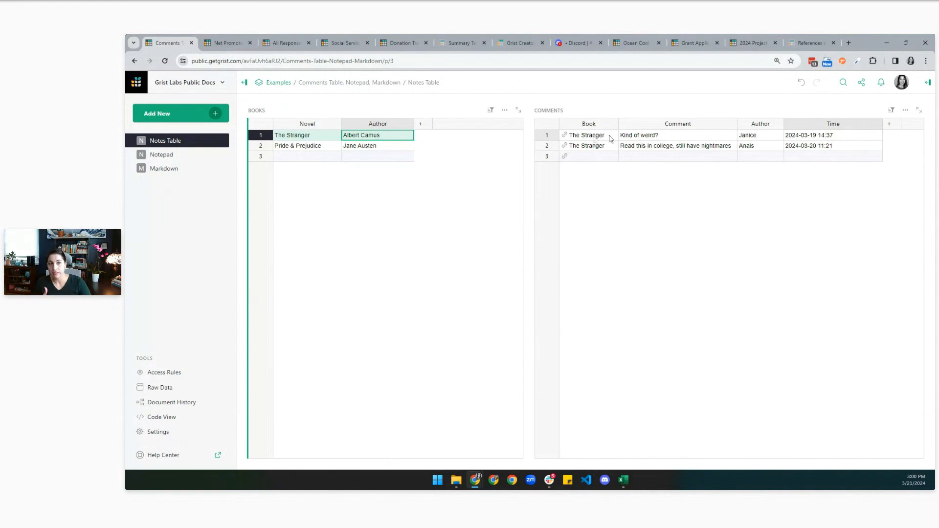
Select Pride & Prejudice in Books so the Comments table shows its linked comments.
left_click(313, 146)
left_click(314, 135)
left_click(324, 149)
left_click(381, 138)
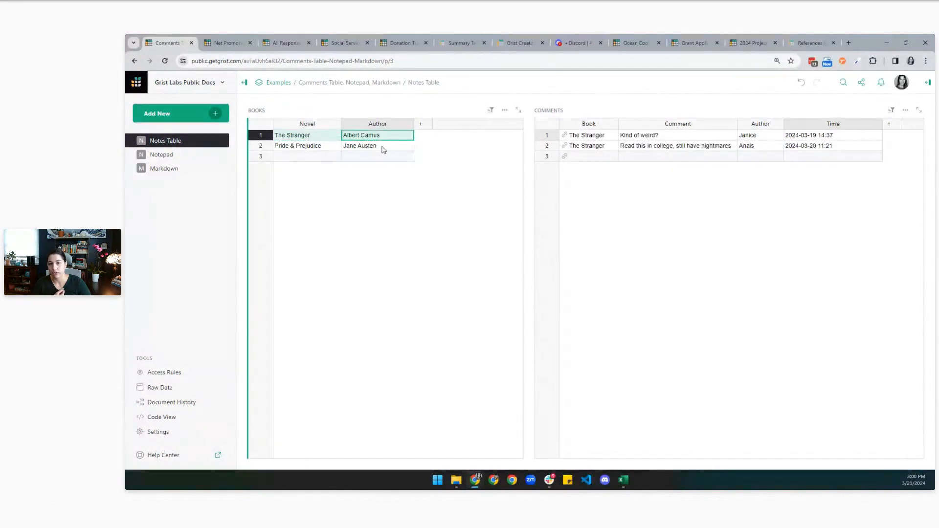
left_click(382, 147)
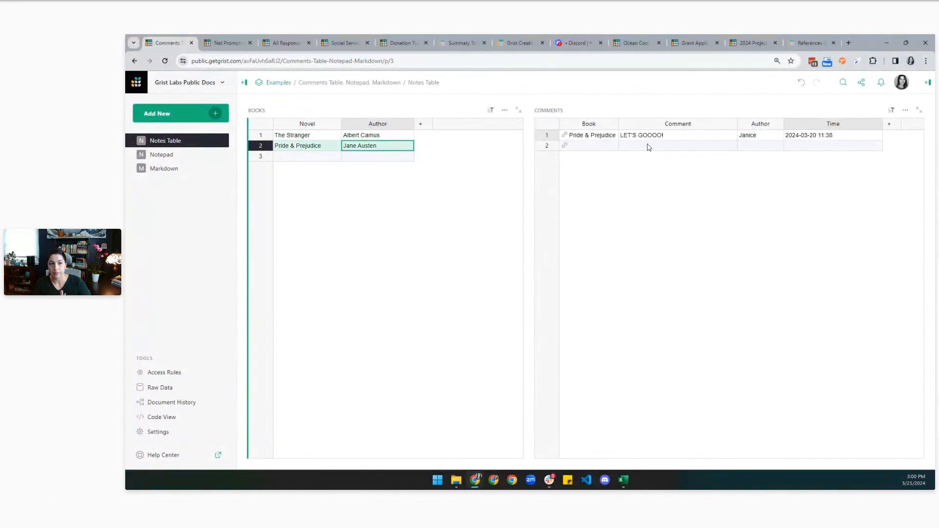
Add a 'New' comment for Pride & Prejudice, check its auto-filled author and time.
left_click(648, 147)
type("New")
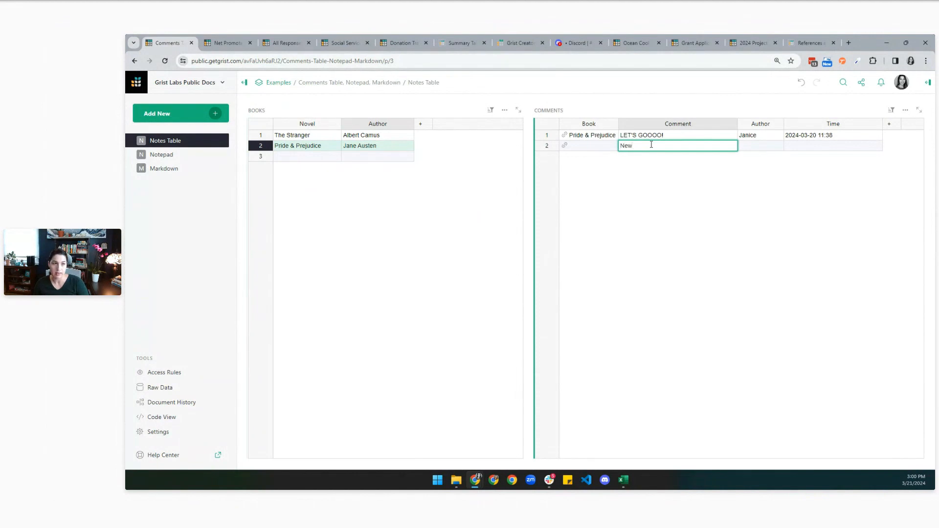
key("Return")
left_click(777, 149)
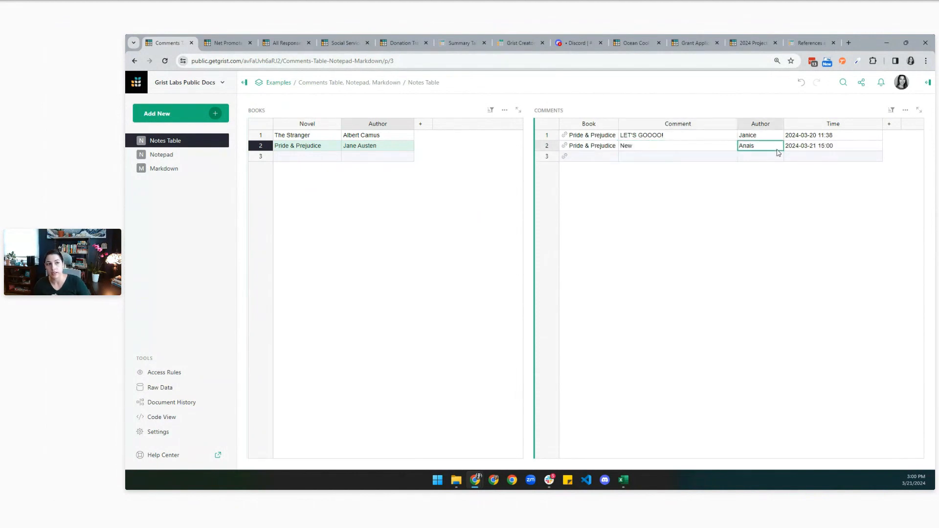
left_click(810, 149)
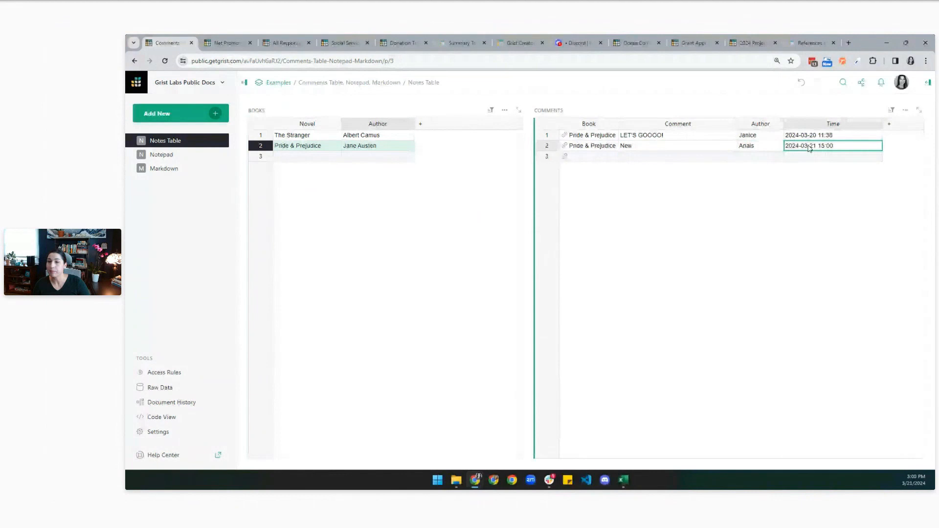
left_click(174, 156)
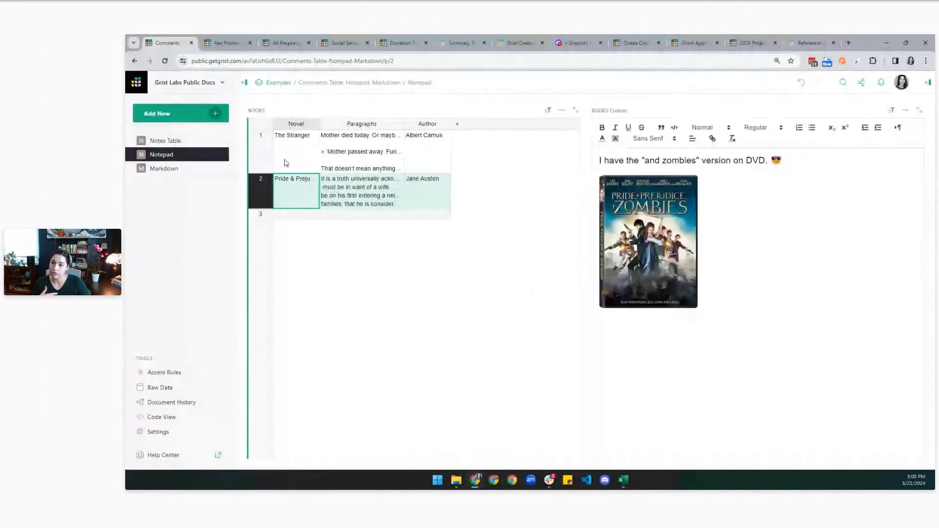
View The Stranger's notes and cover image on the Notepad page.
left_click(294, 157)
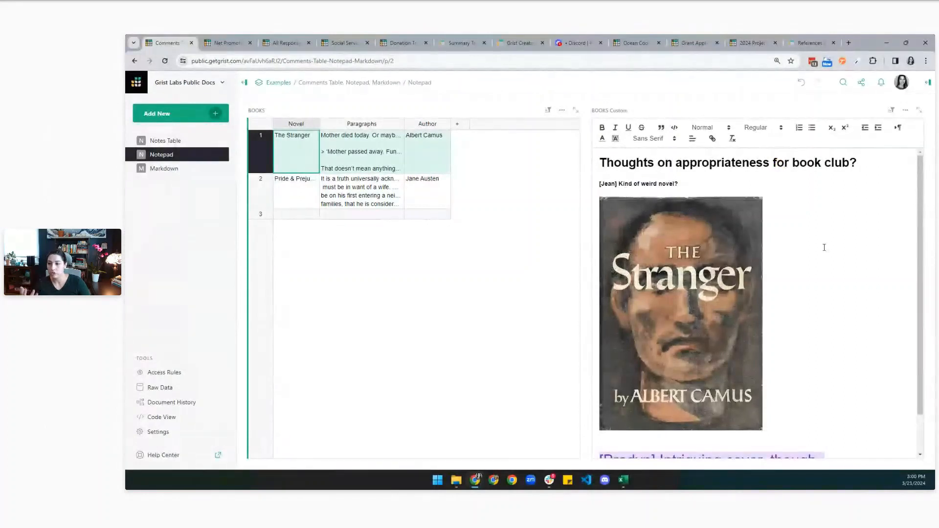
scroll(816, 241, "down", 1)
scroll(855, 270, "up", 1)
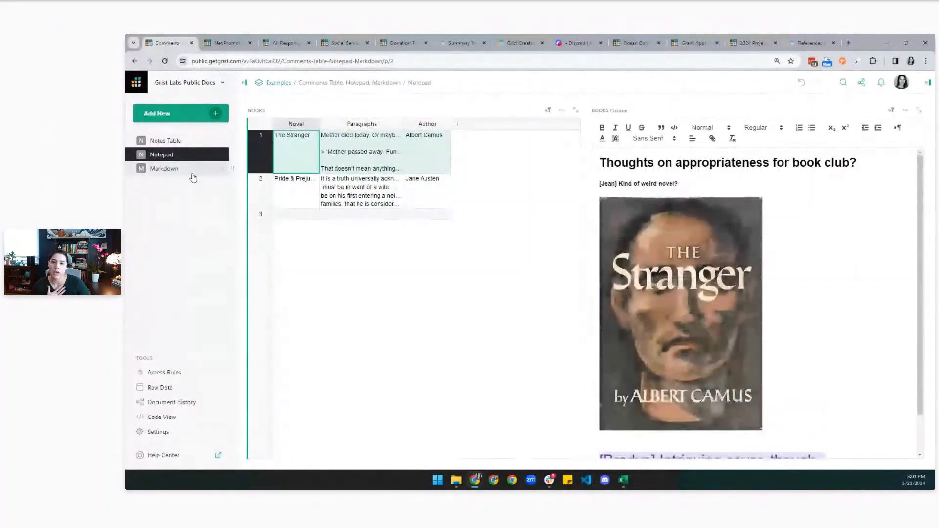
On the Markdown page, open The Stranger's paragraphs in the full editor, then close it unchanged.
left_click(166, 169)
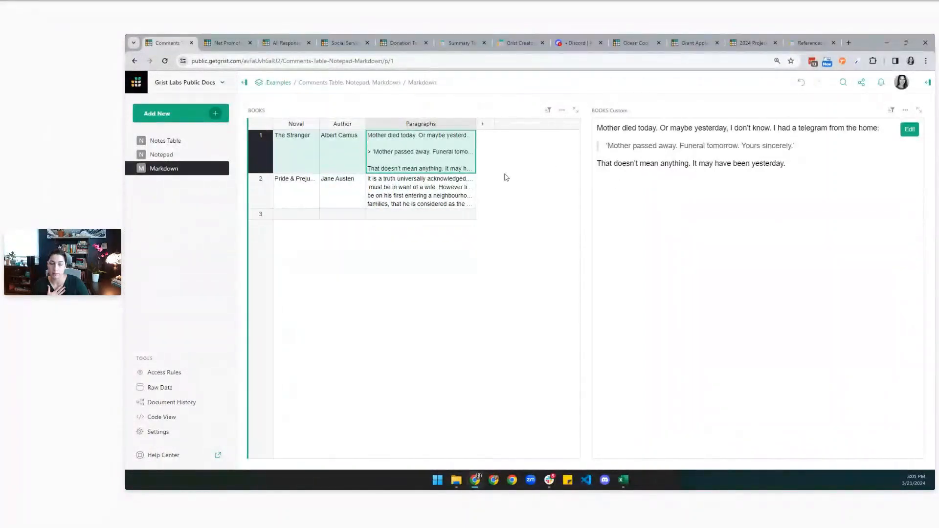
double_click(451, 168)
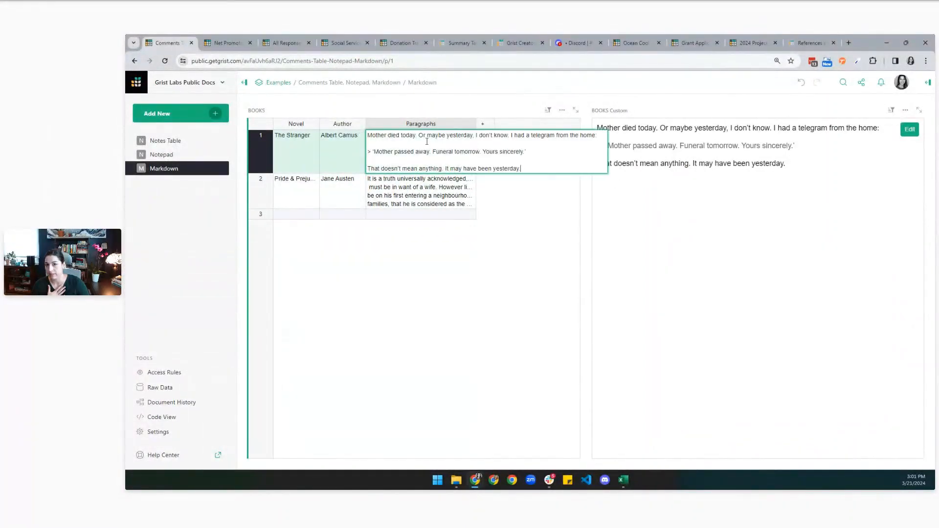
key("Escape")
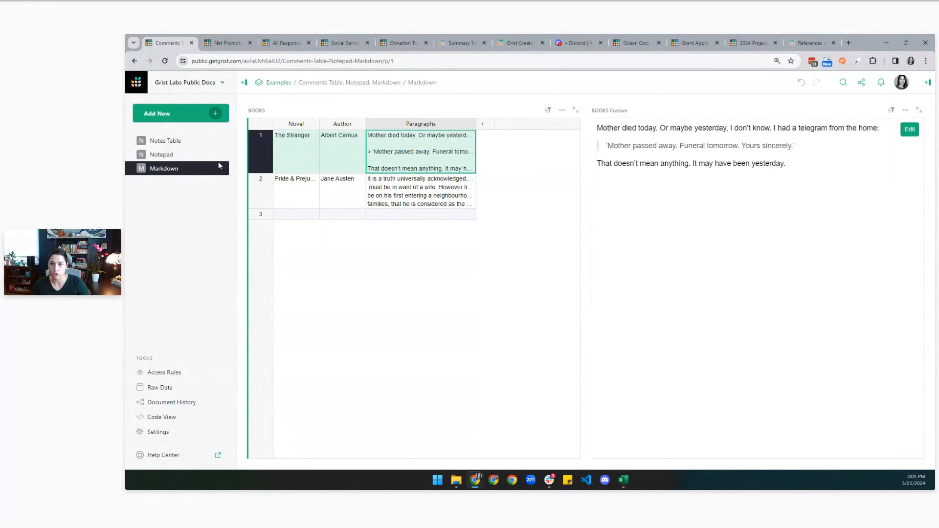
Return to Notepad and Notes Table, then switch to the Net Promoter Score Results document.
left_click(182, 154)
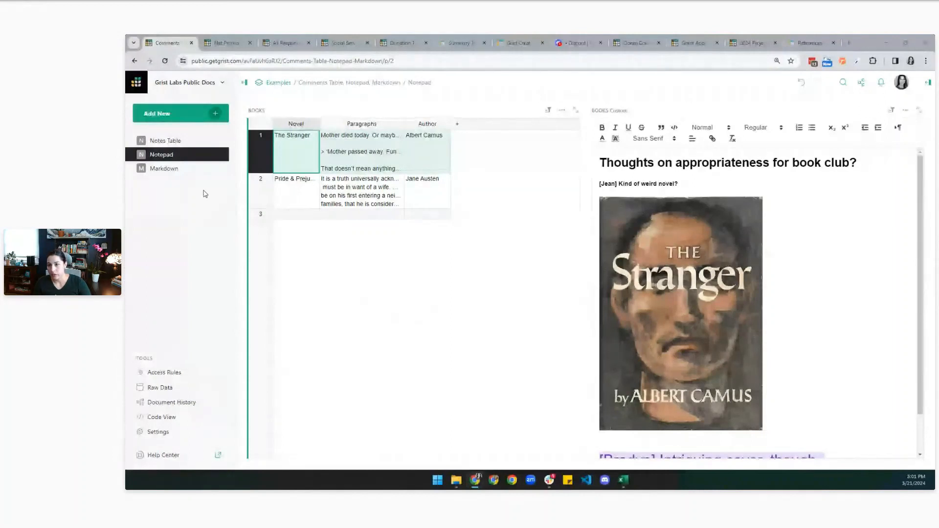
left_click(163, 141)
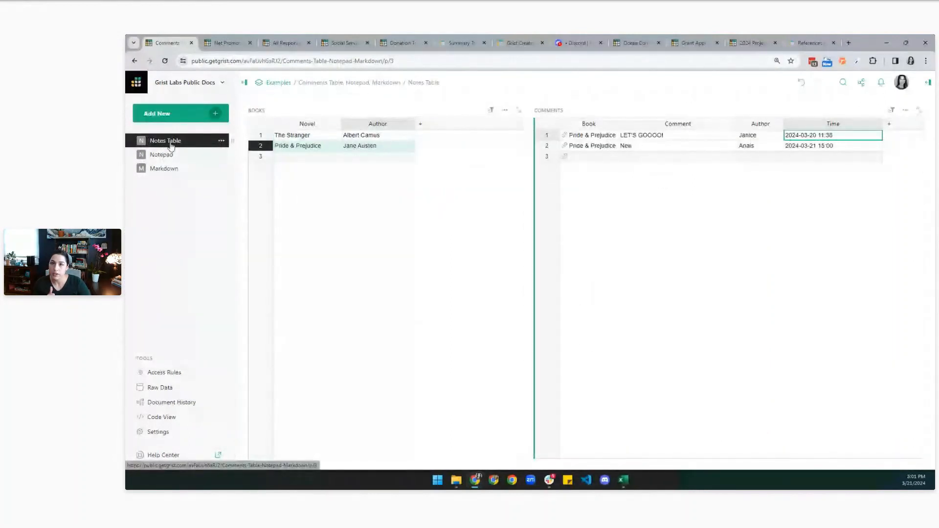
left_click(213, 43)
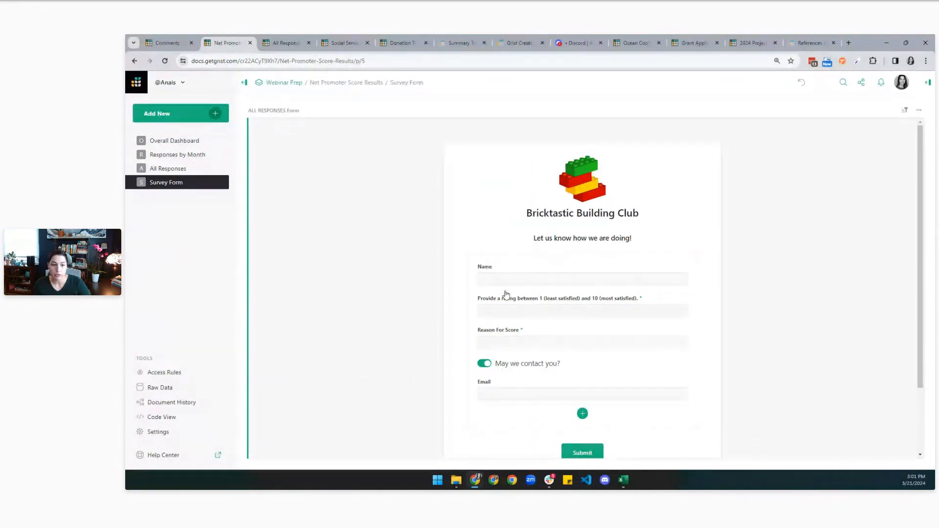
Open the published survey form and enter the respondent's name.
scroll(504, 298, "down", 2)
scroll(275, 260, "up", 2)
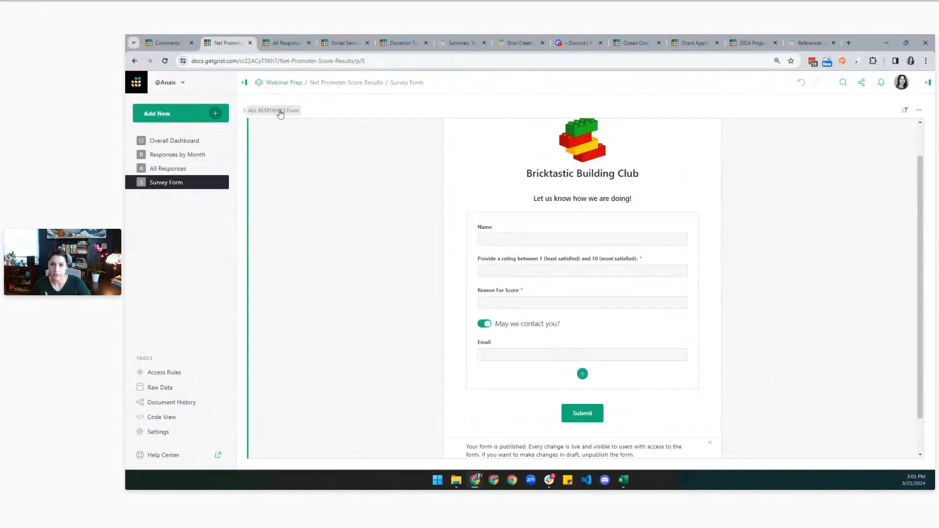
left_click(280, 43)
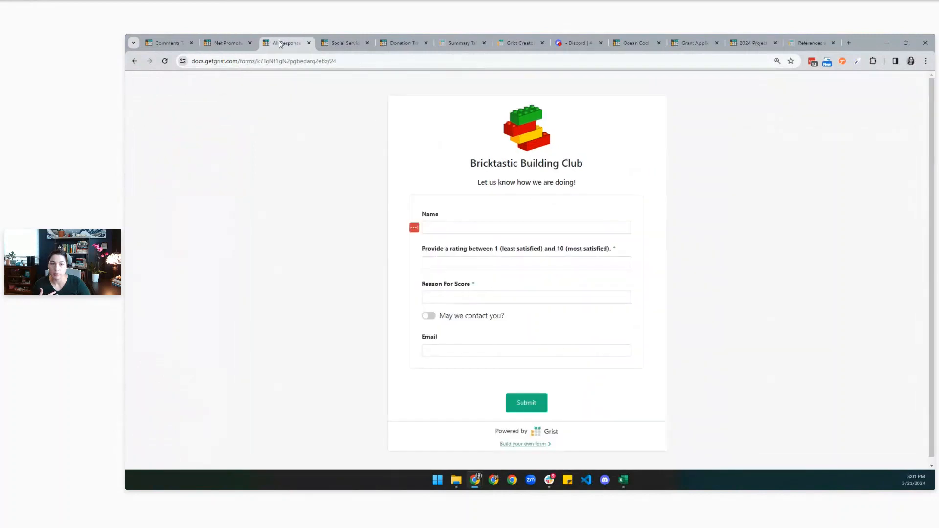
left_click(476, 228)
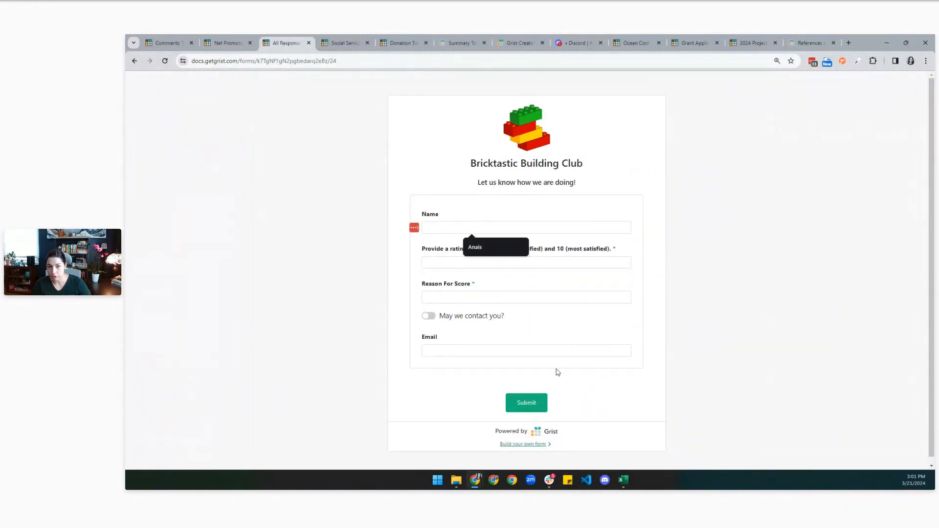
type("Anais")
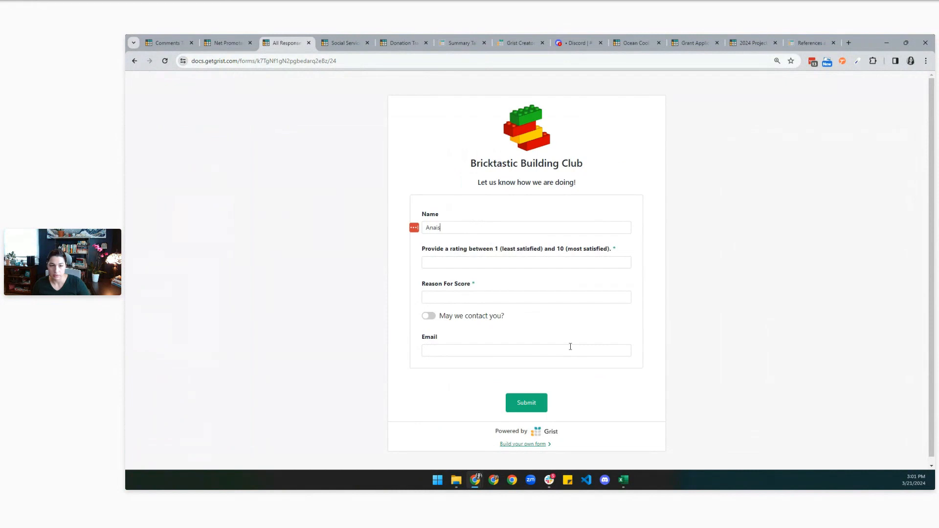
Give rating 10 with reason 'Yay', allow contact with an e-mail, and submit the response.
left_click(470, 267)
left_click(488, 274)
left_click(483, 297)
type("Yay")
left_click(430, 317)
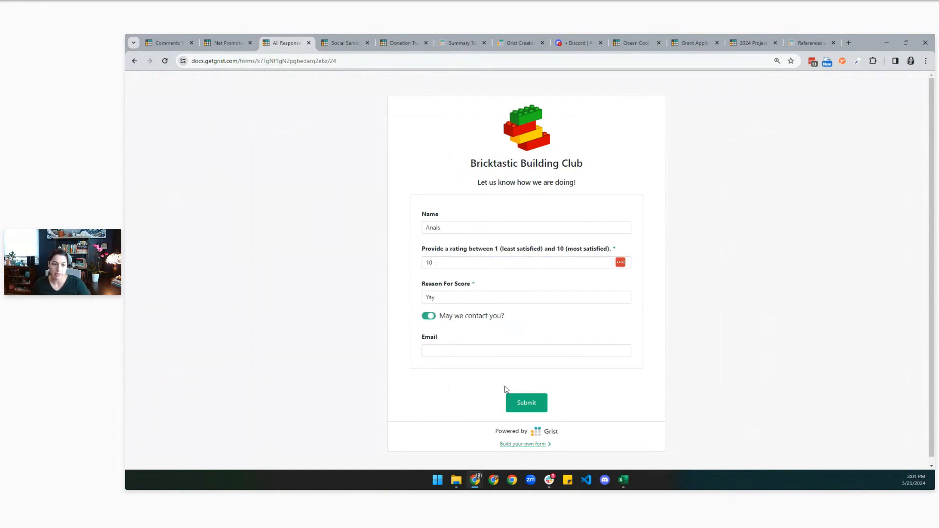
left_click(516, 350)
type("fff")
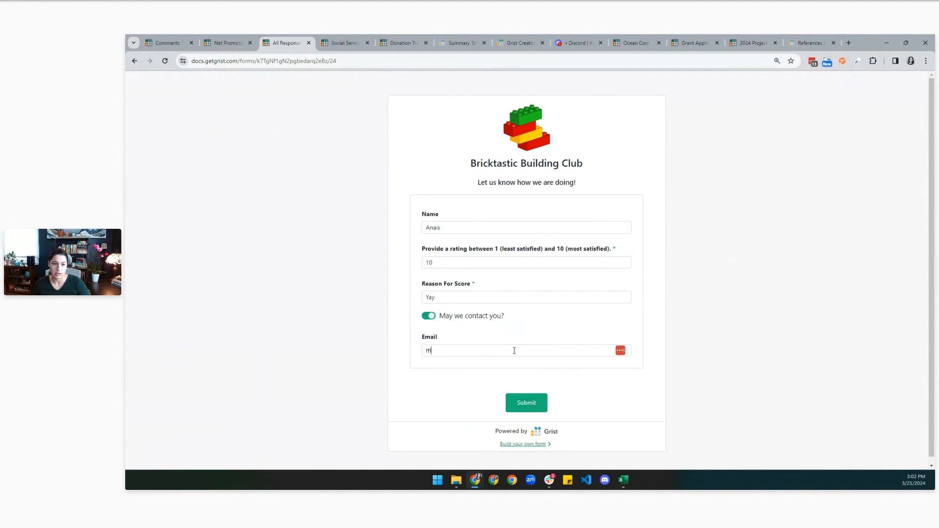
left_click(533, 409)
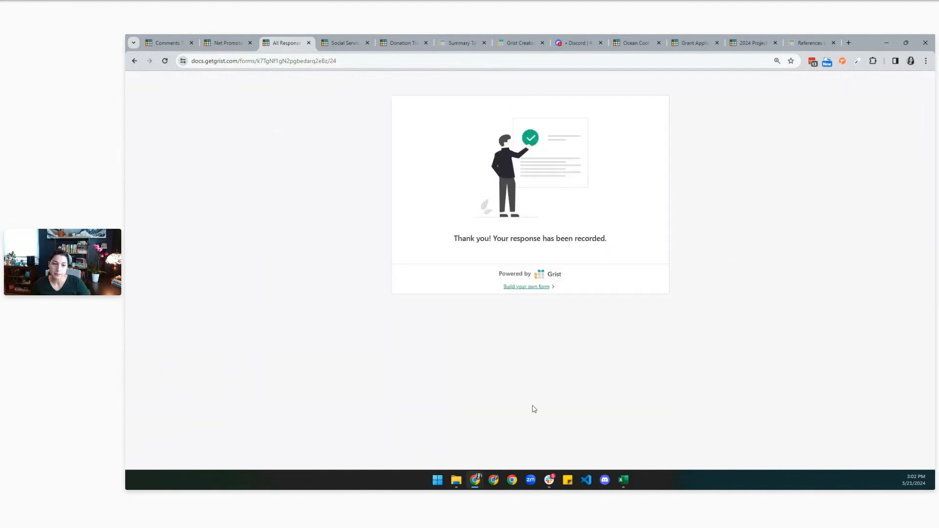
left_click(228, 40)
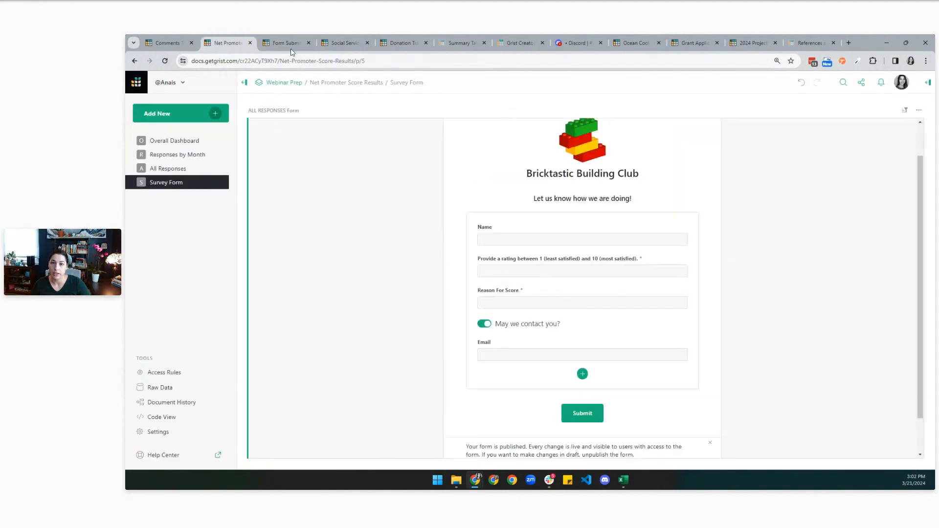
Inspect the new response row in All Responses and the March 2024 row on Overall Dashboard.
left_click(181, 169)
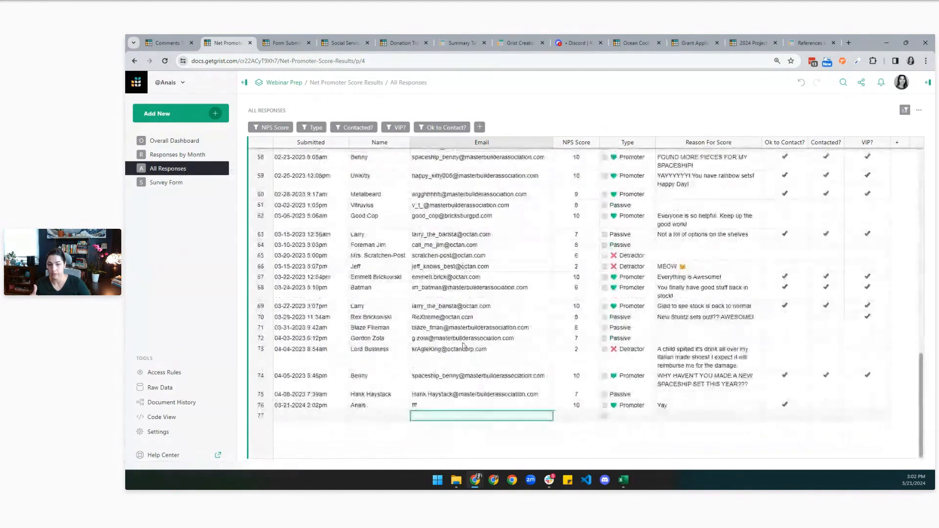
left_click(417, 406)
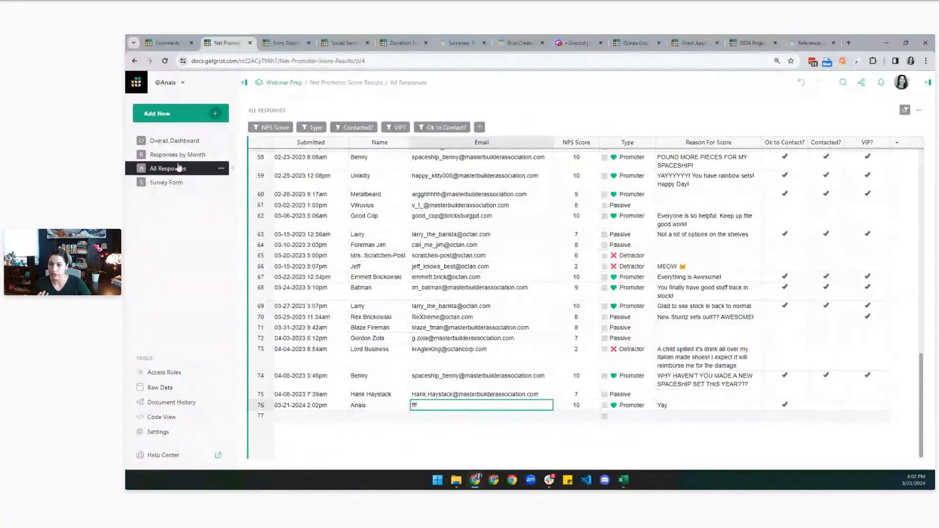
left_click(171, 143)
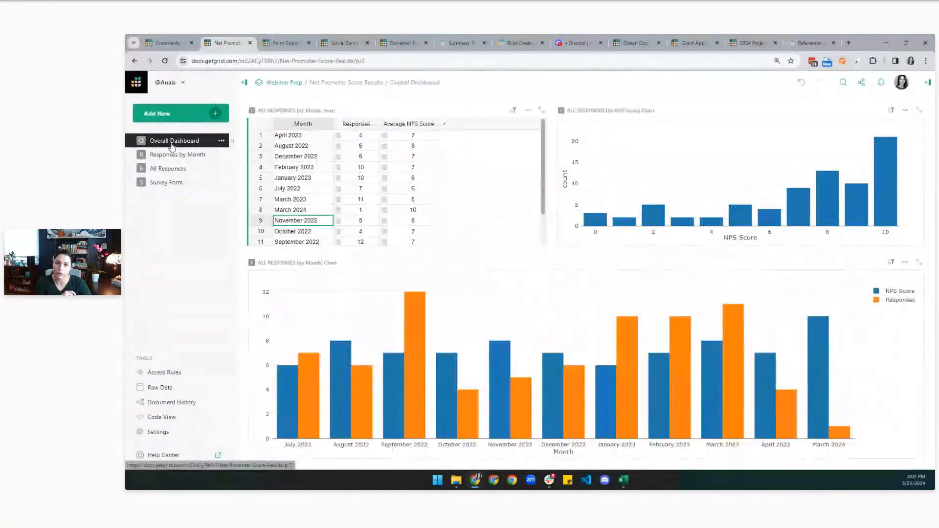
left_click(311, 213)
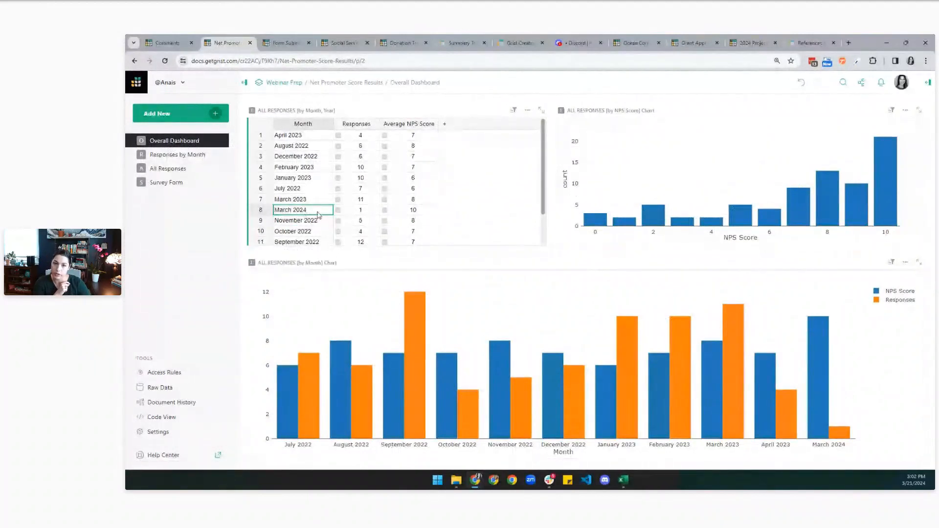
Show March 2024 responses on Responses by Month, then go back to Survey Form.
left_click(204, 155)
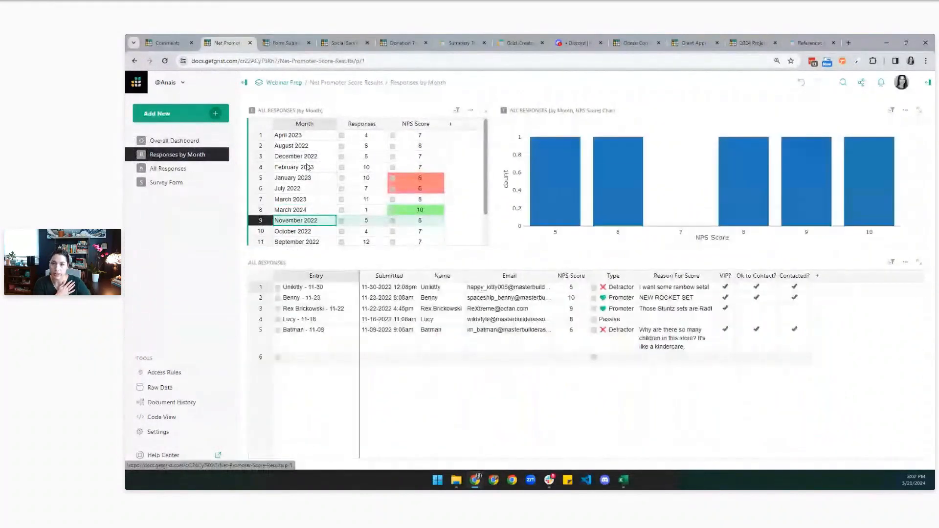
left_click(304, 209)
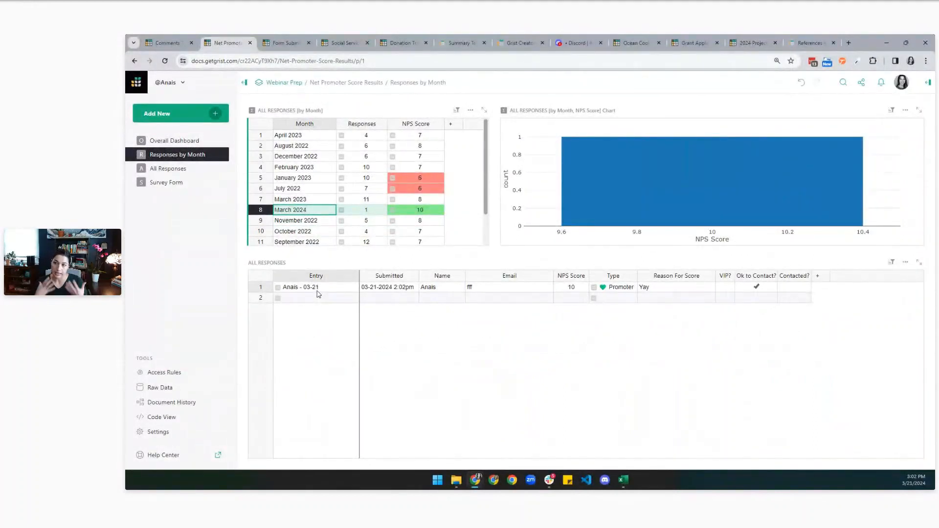
left_click(166, 185)
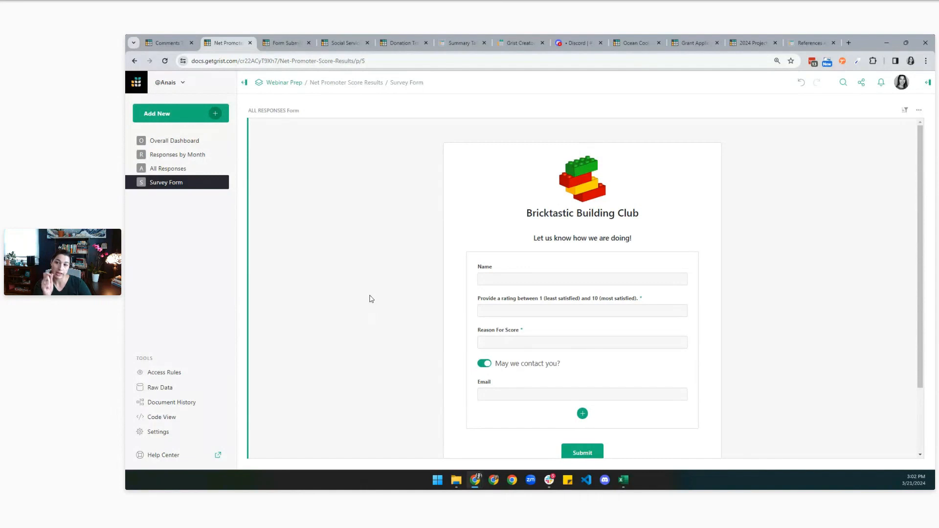
Revisit All Responses, then switch to the Social Services document's All Intakes page.
left_click(177, 149)
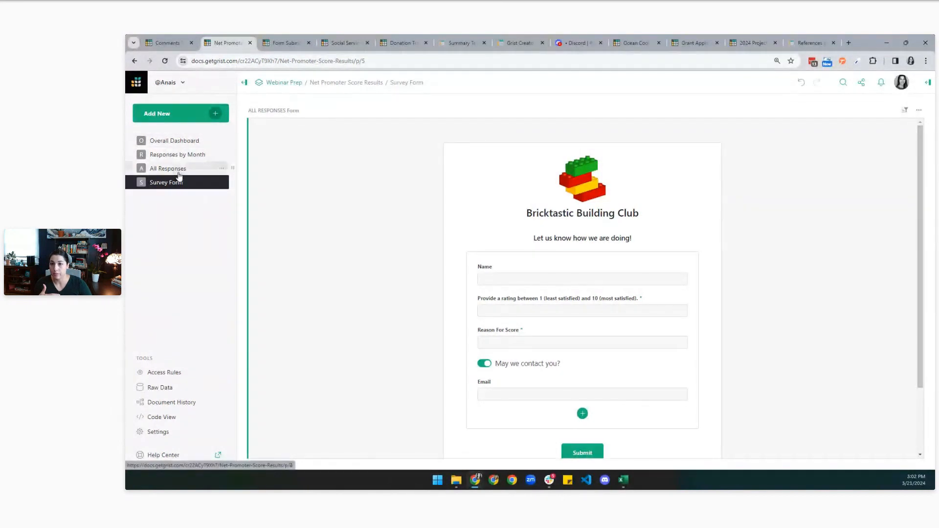
left_click(175, 169)
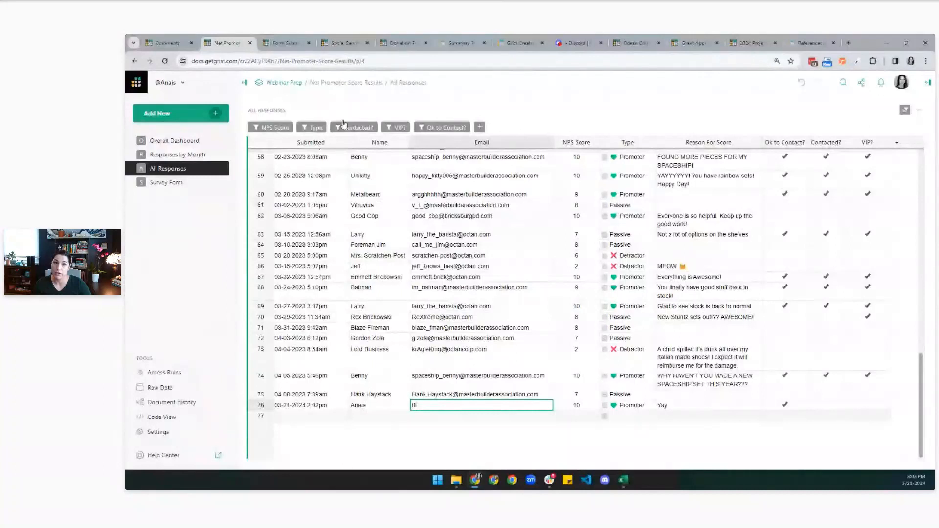
left_click(337, 42)
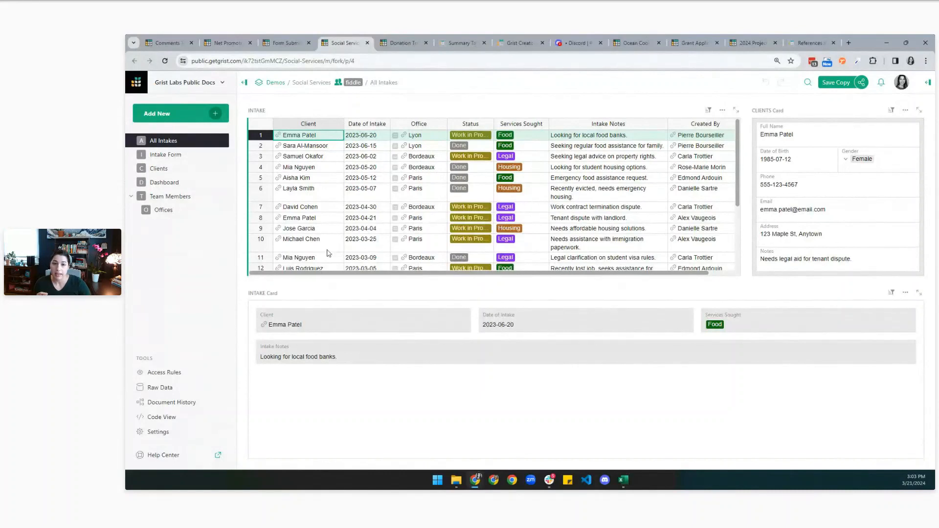
Check Team Members, view All Intakes as an editor, then revert to yourself and open Donation Tracking.
left_click(169, 196)
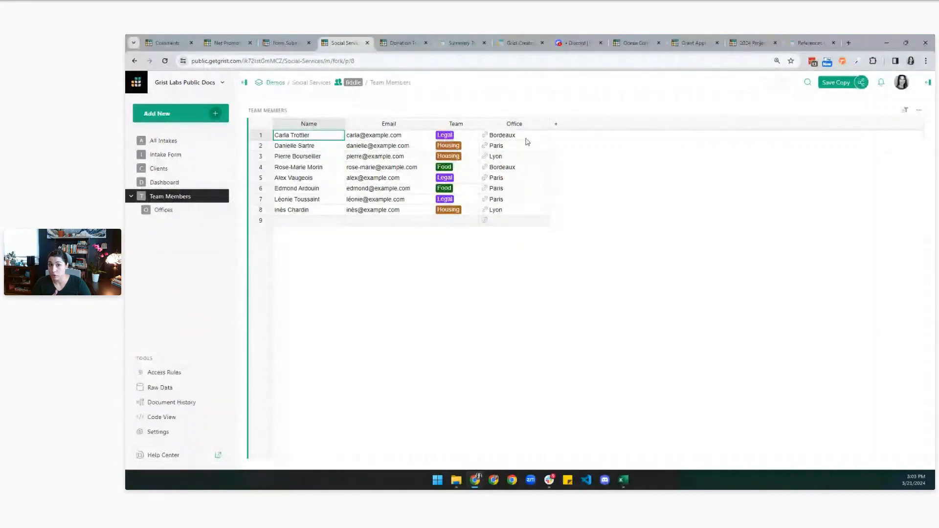
left_click(166, 141)
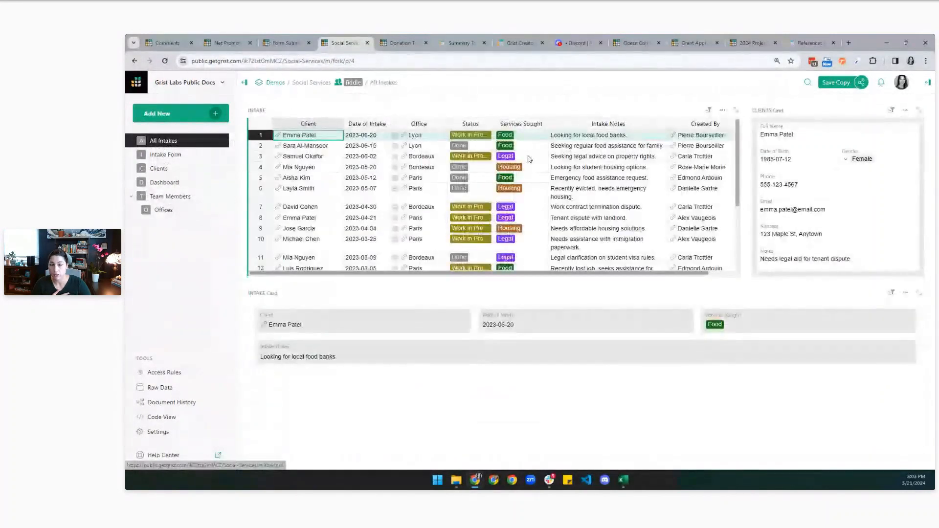
left_click(222, 373)
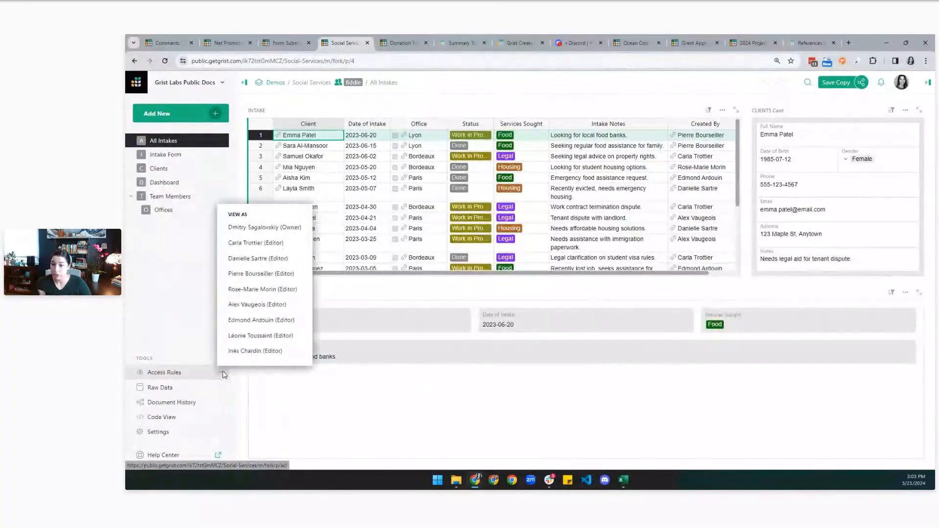
left_click(256, 243)
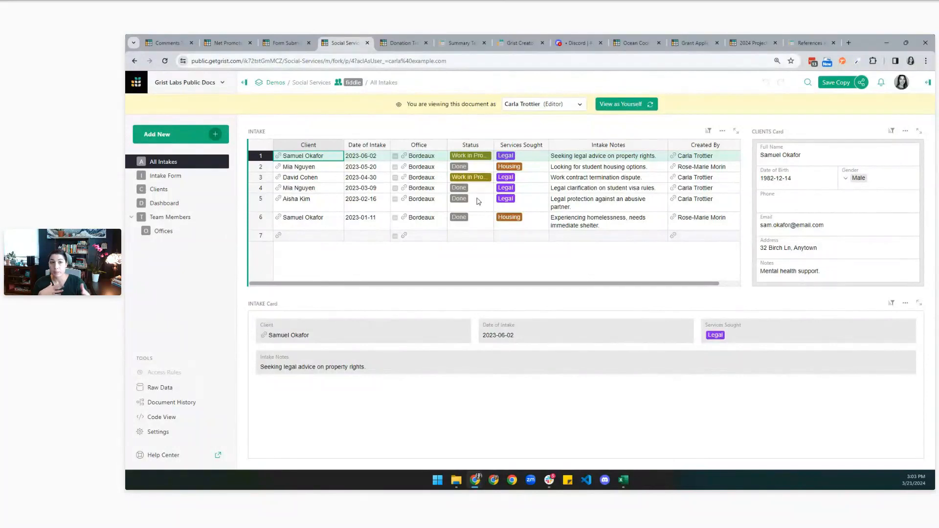
left_click(620, 104)
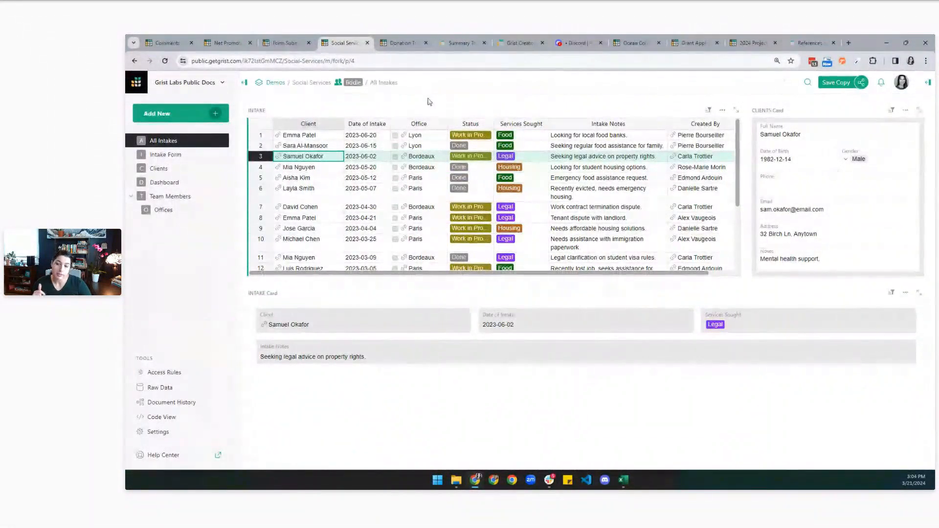
left_click(391, 43)
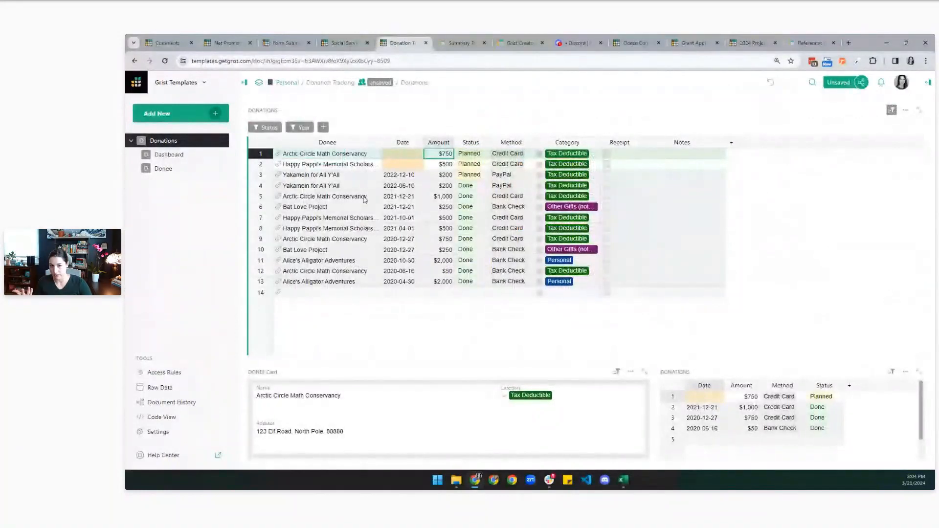
left_click_drag(432, 154, 446, 294)
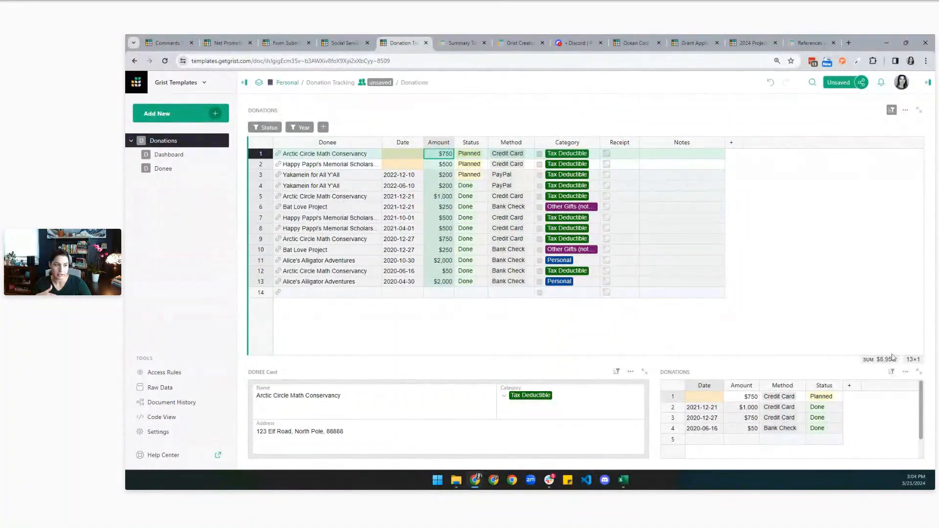
left_click(869, 361)
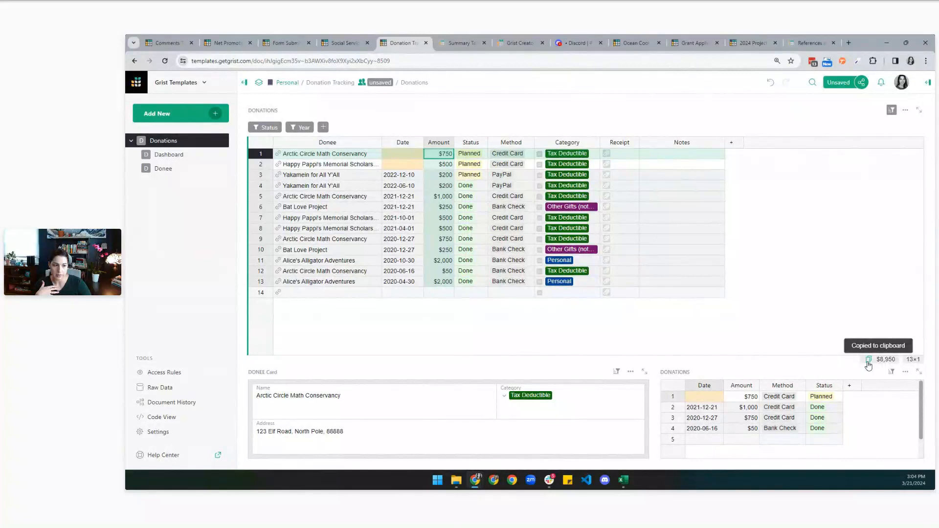
left_click(448, 218)
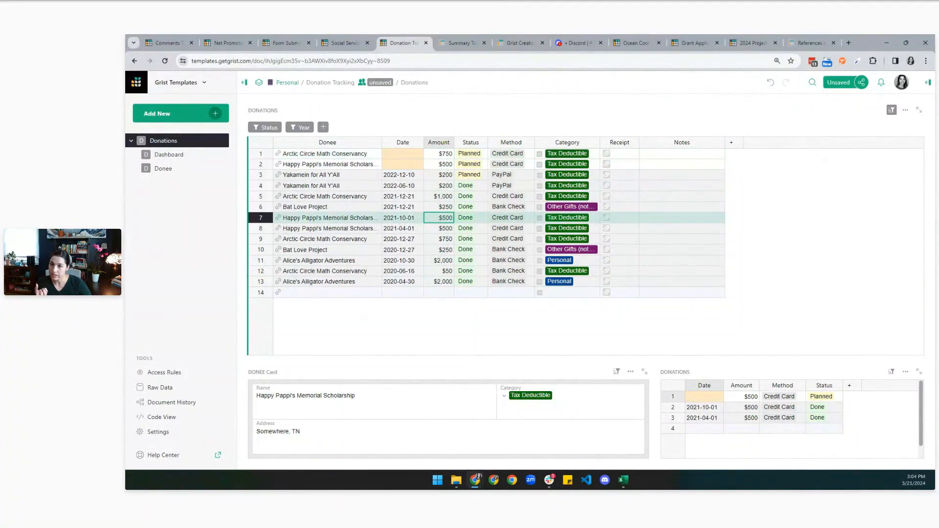
left_click(169, 157)
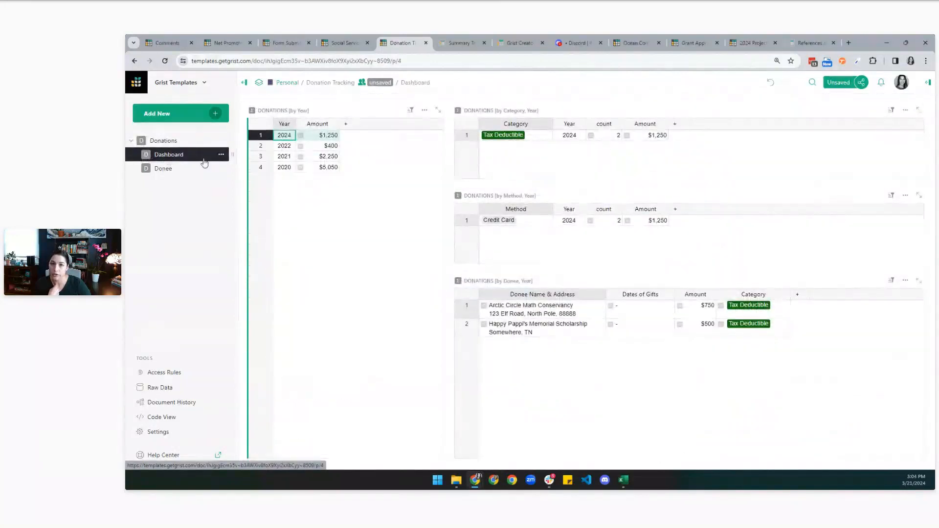
left_click(164, 141)
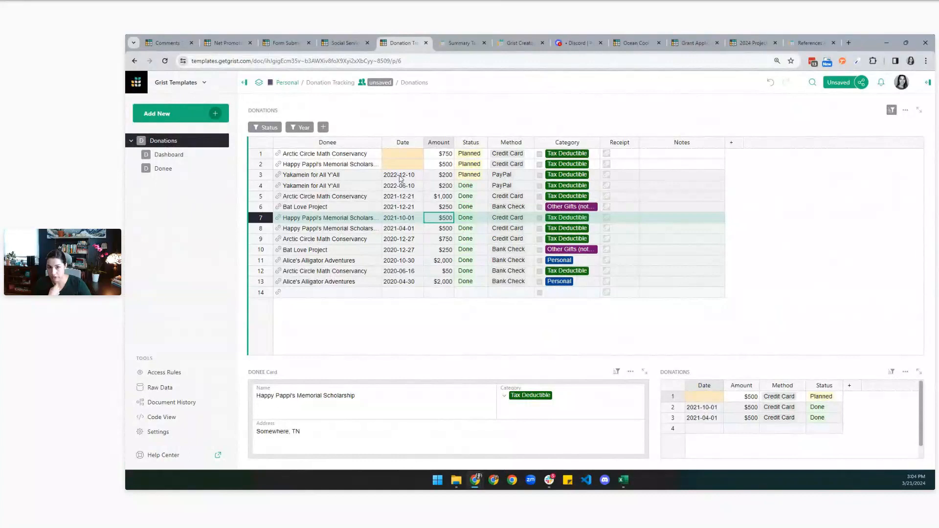
left_click(166, 157)
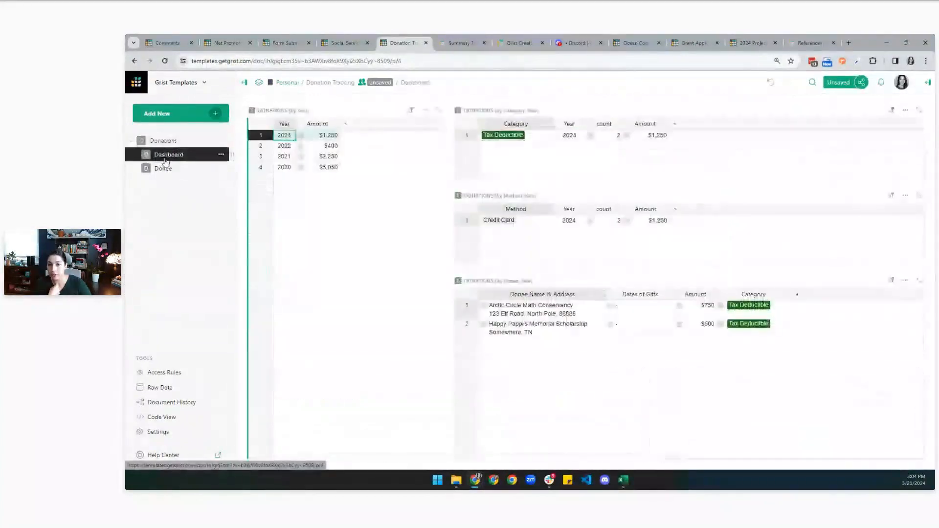
left_click(284, 146)
left_click(286, 160)
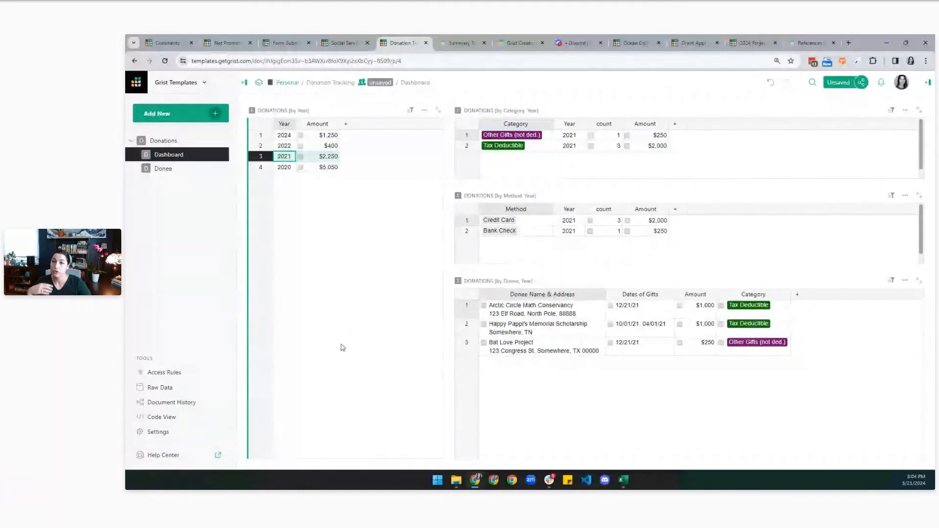
left_click(169, 143)
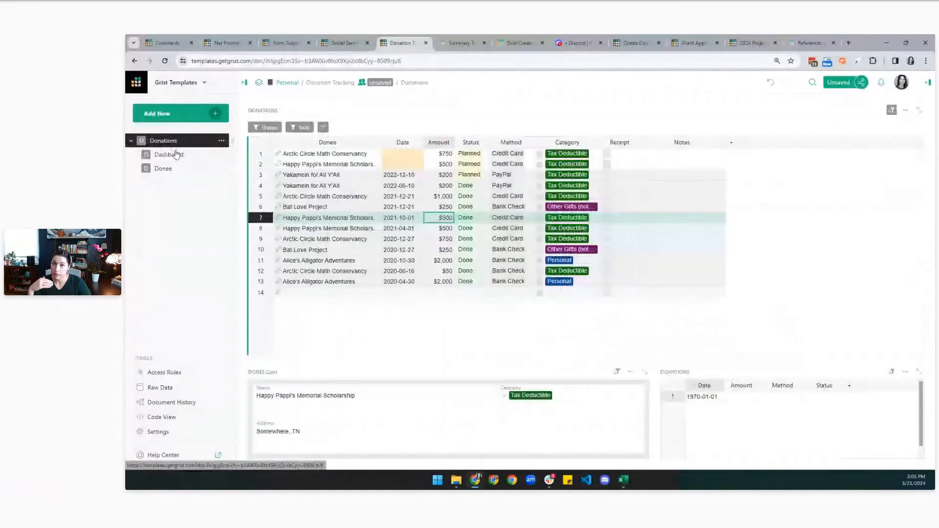
left_click(175, 155)
From the Donee page, add a new page with a Donations summary table grouped by Year.
left_click(172, 169)
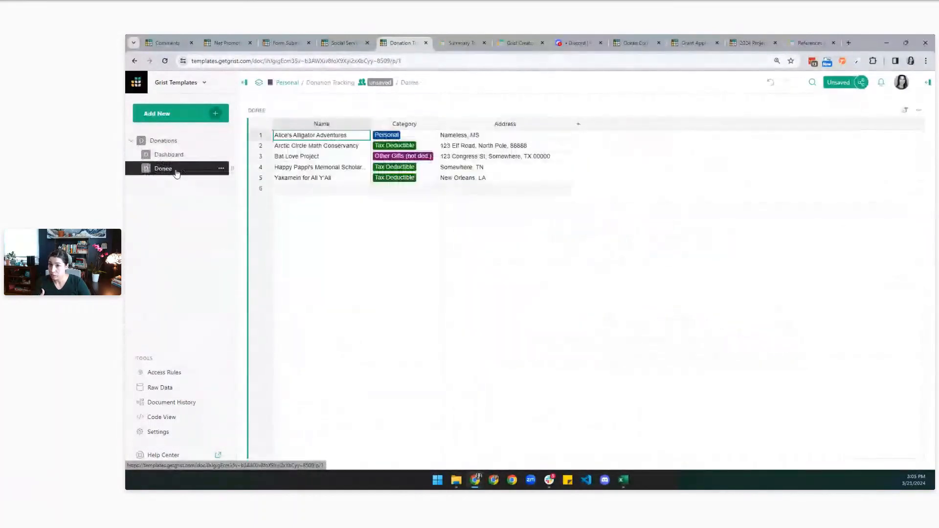
left_click(192, 116)
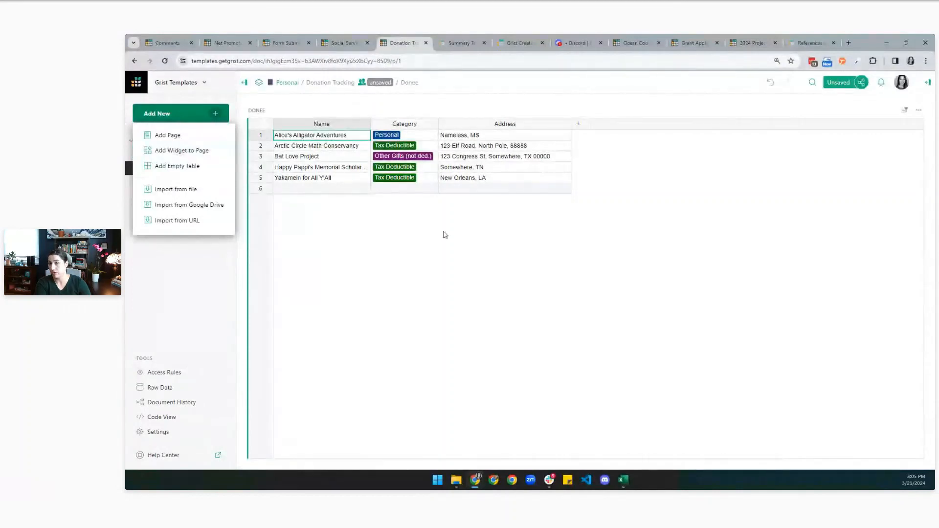
left_click(179, 139)
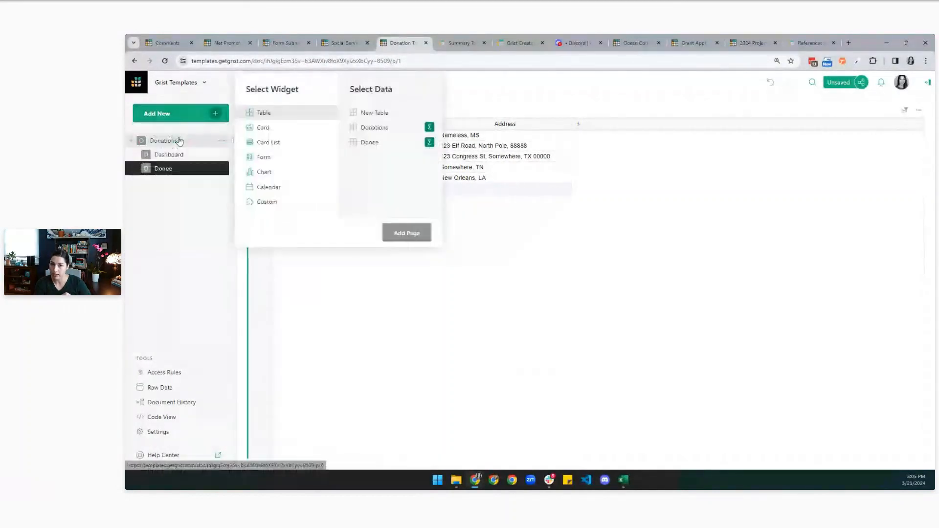
left_click(374, 128)
left_click(430, 127)
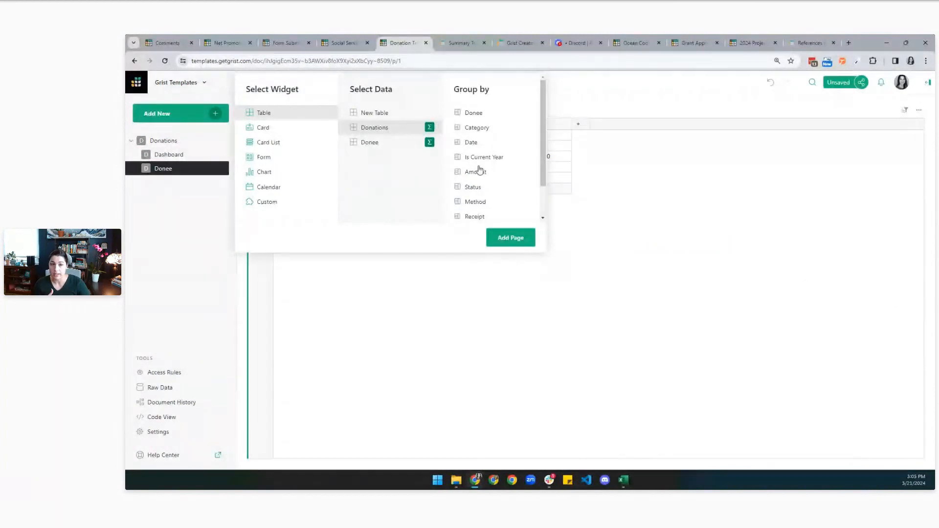
scroll(483, 165, "down", 2)
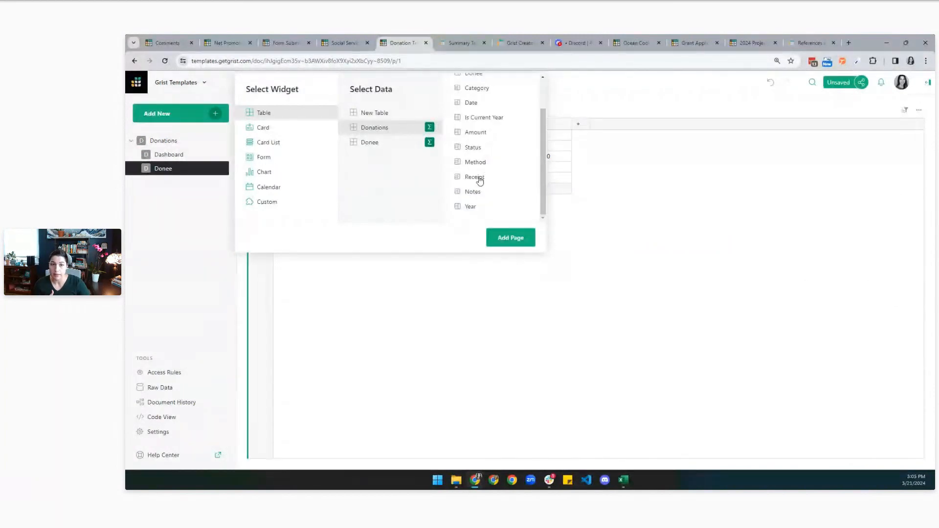
left_click(473, 207)
left_click(494, 240)
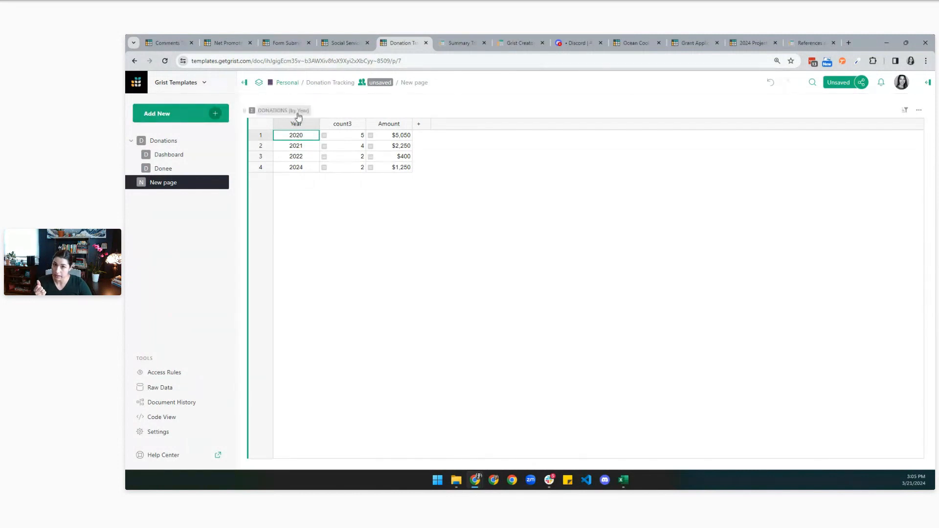
left_click(218, 116)
Add a Donations summary widget grouped by Category and Year, selected by DONATIONS [by Year].
left_click(197, 150)
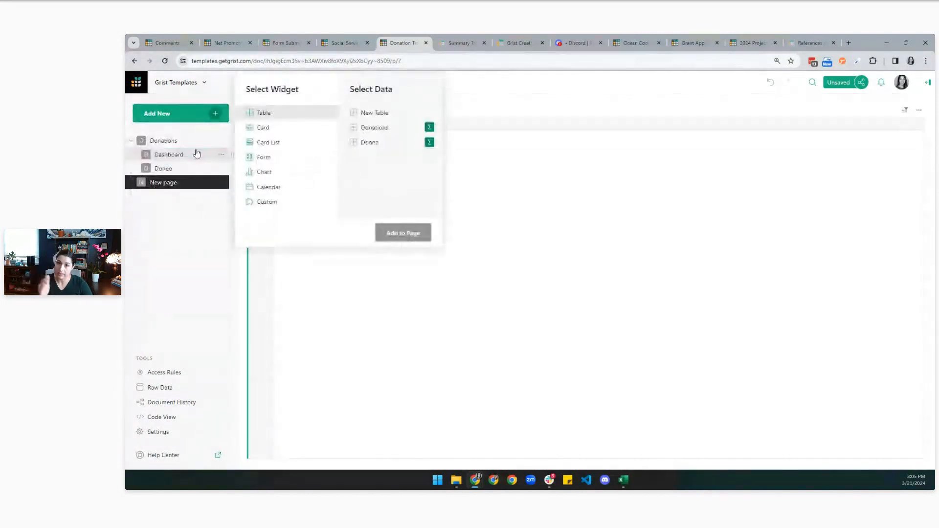
left_click(375, 132)
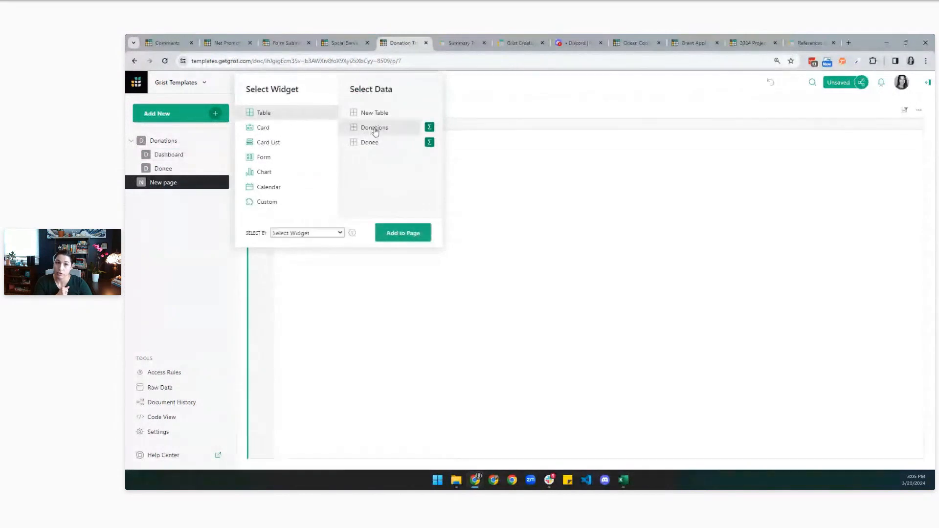
left_click(429, 127)
scroll(476, 186, "down", 1)
left_click(472, 208)
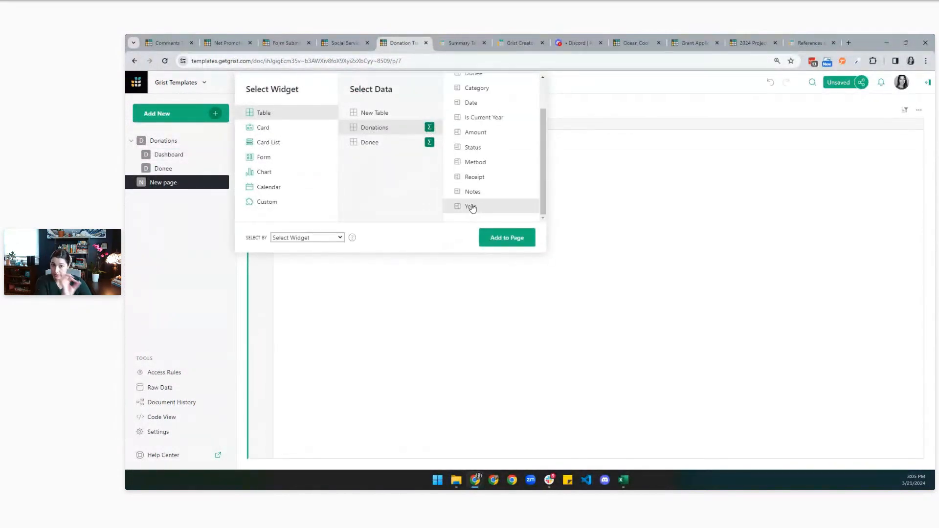
scroll(482, 181, "up", 2)
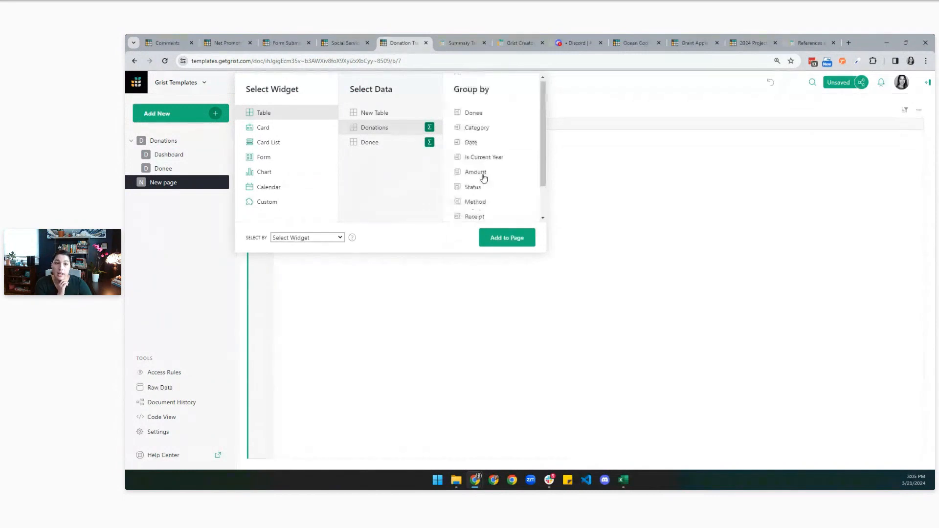
left_click(477, 128)
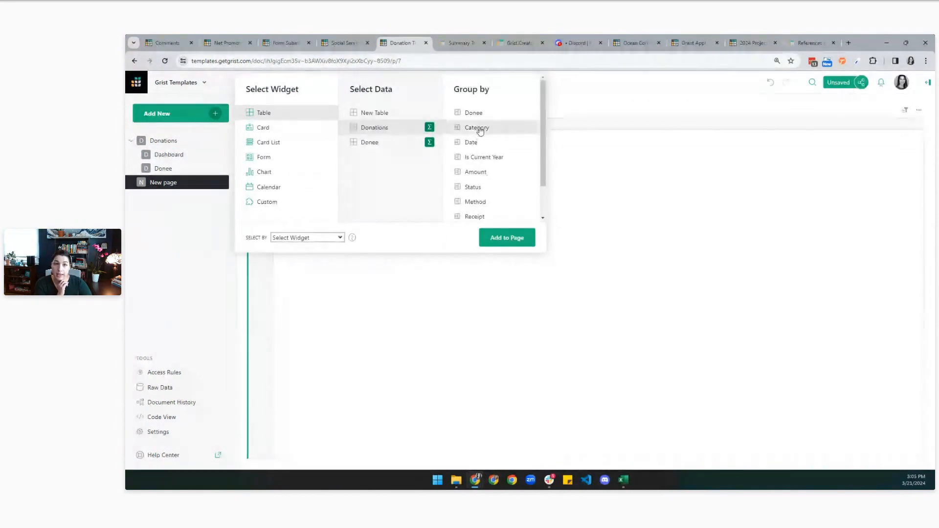
left_click(336, 238)
left_click(323, 256)
left_click(516, 238)
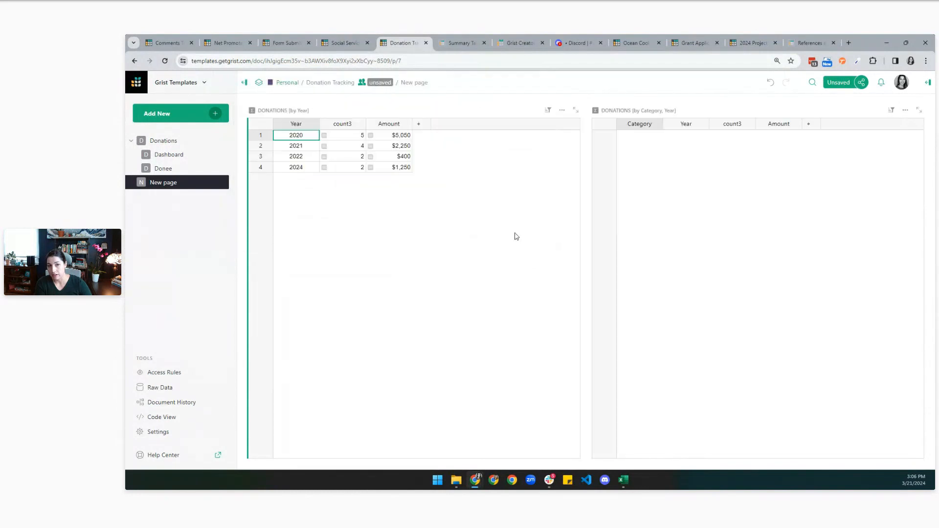
Widen the Category summary and check category totals for 2021, 2022 and 2020.
left_click_drag(587, 158, 484, 158)
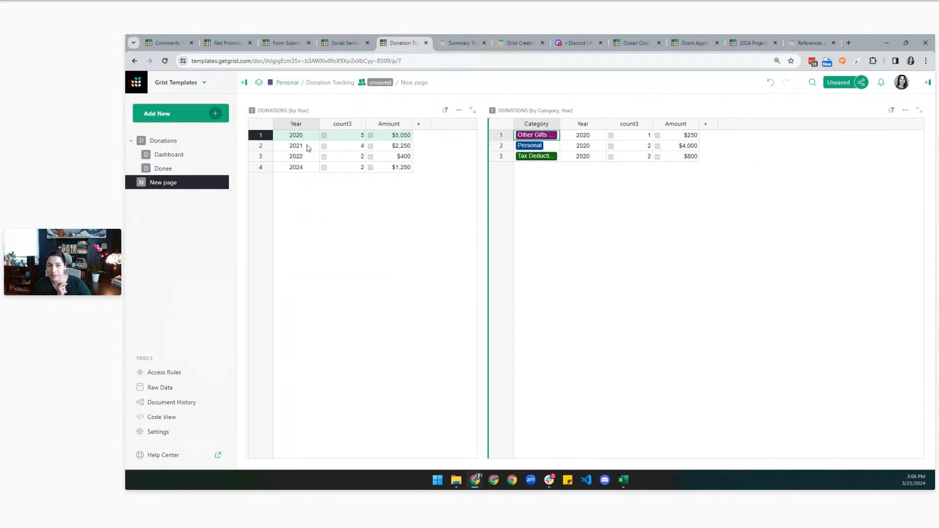
left_click(308, 147)
left_click(309, 159)
left_click(307, 137)
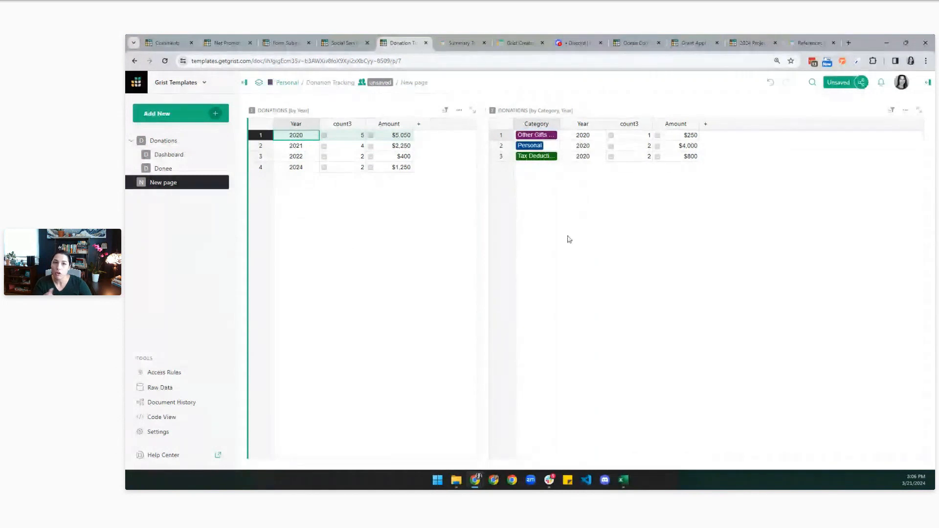
left_click(453, 47)
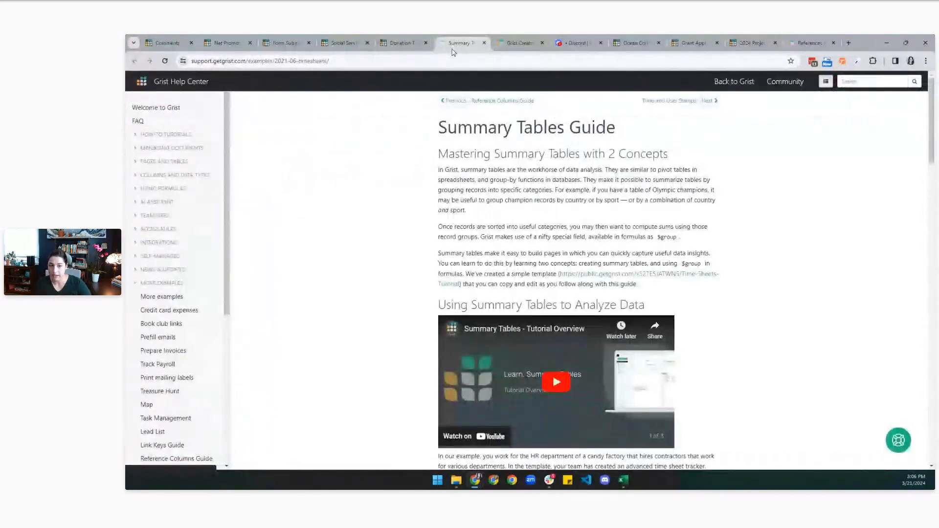
Scroll the Summary Tables Guide to Steps 1 and 2, then move to the Grist Community forum.
scroll(586, 252, "down", 10)
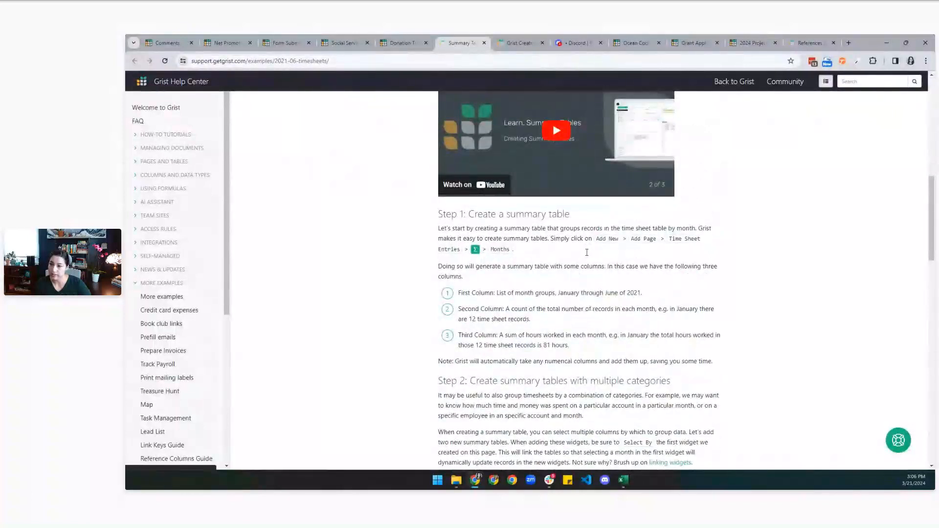
scroll(587, 252, "down", 2)
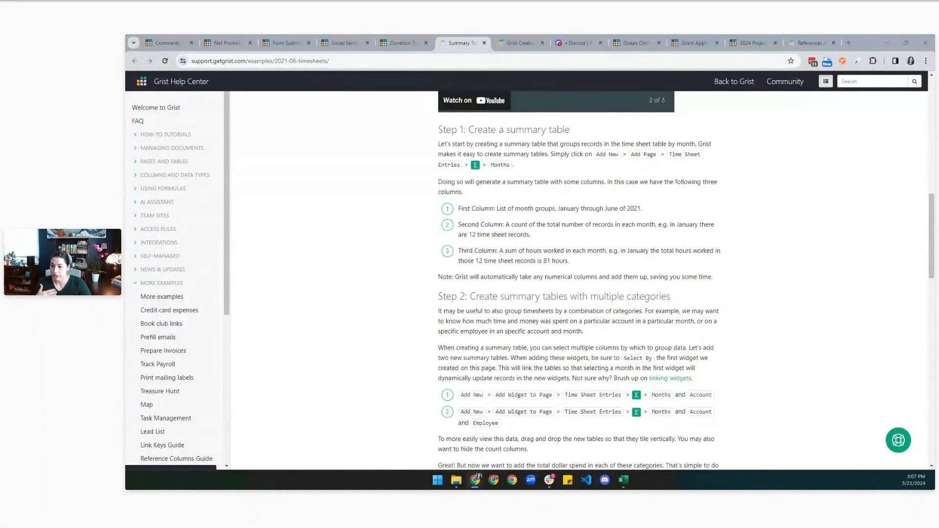
left_click(516, 39)
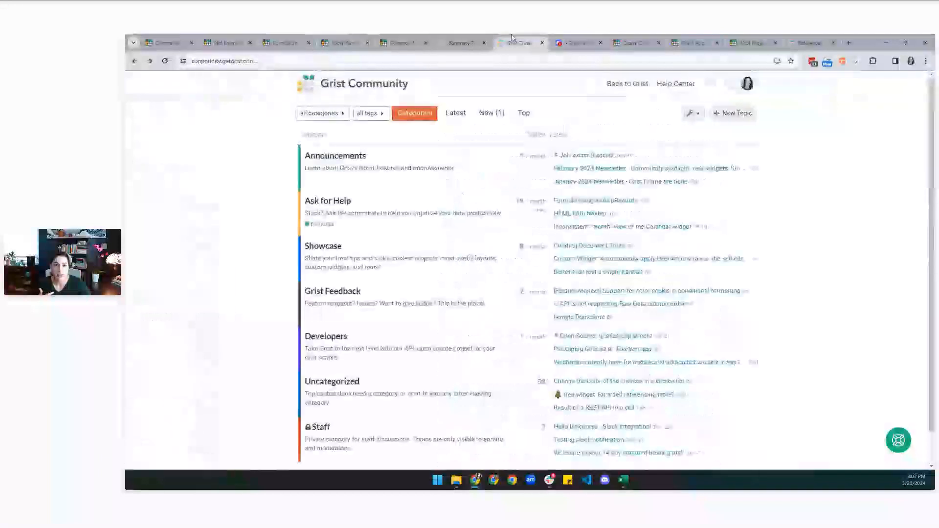
Browse the Ask for Help topics, open and dismiss search, then go to the Discord showcase.
left_click(328, 201)
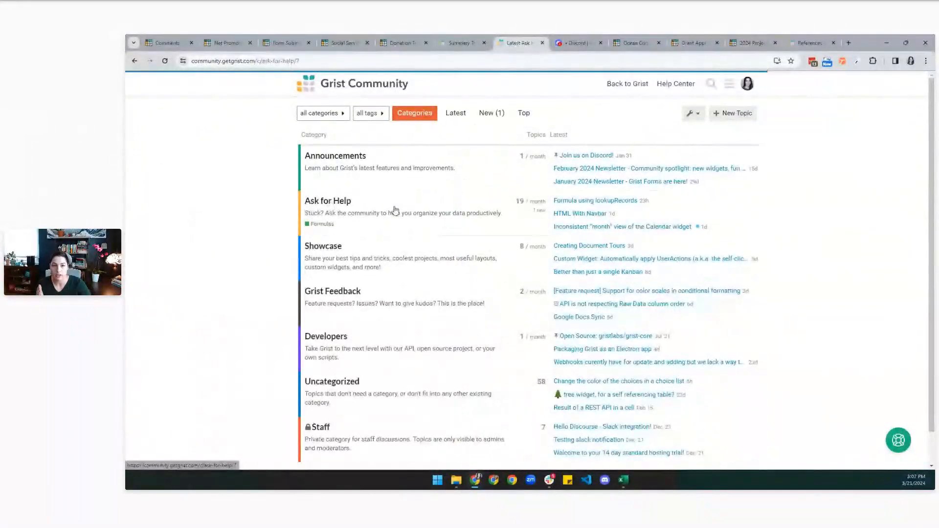
scroll(469, 205, "down", 3)
scroll(485, 224, "up", 3)
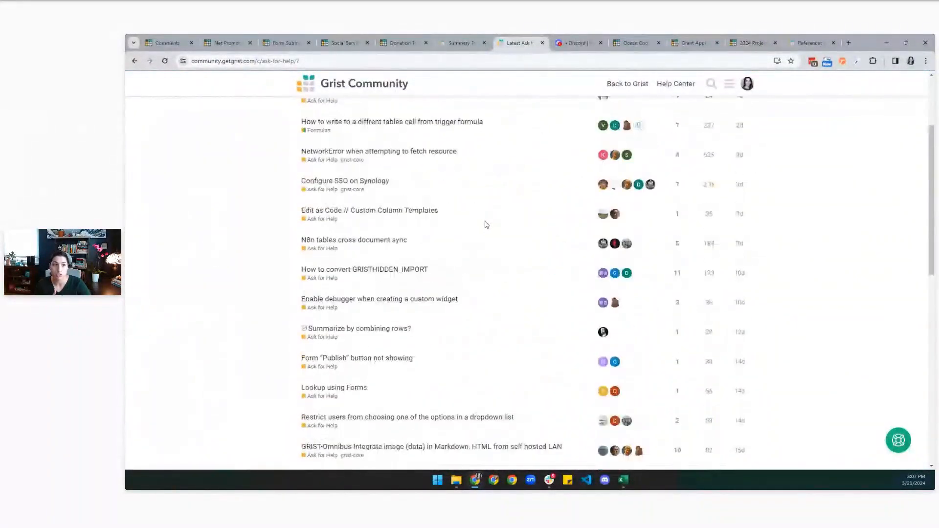
left_click(711, 84)
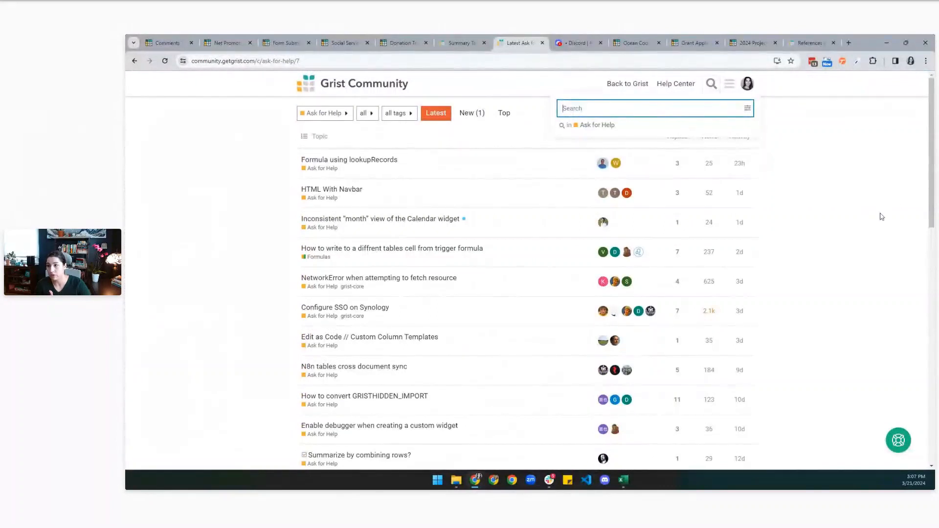
left_click(802, 232)
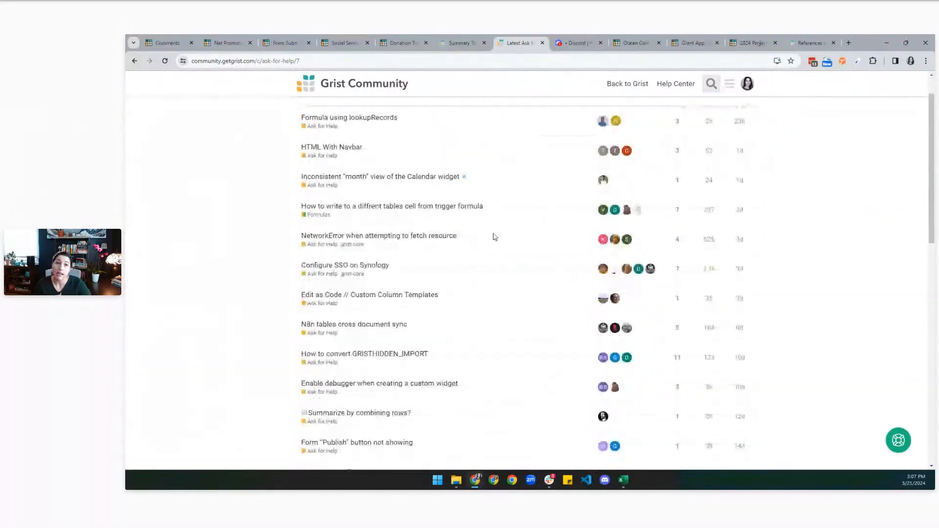
left_click(579, 43)
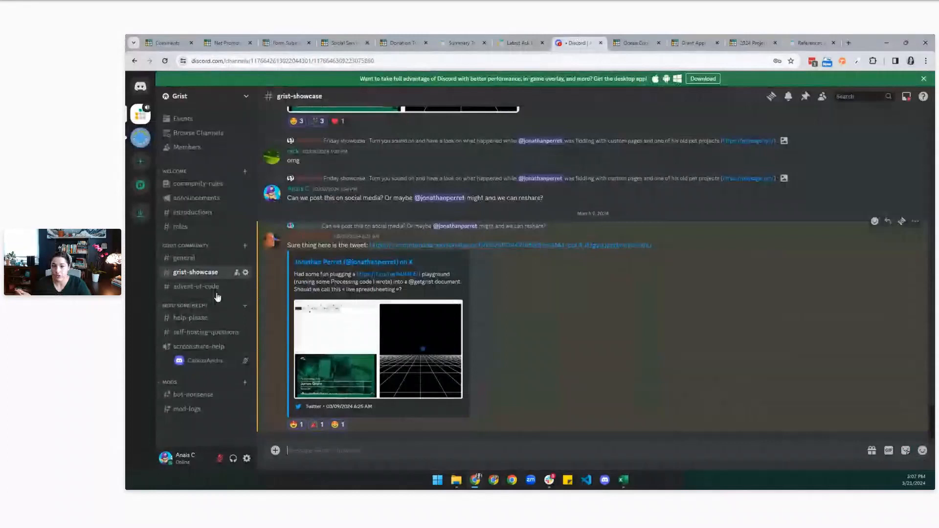
Glance through Discord's #general channel, then return to the Grist Community Ask for Help topics.
left_click(202, 259)
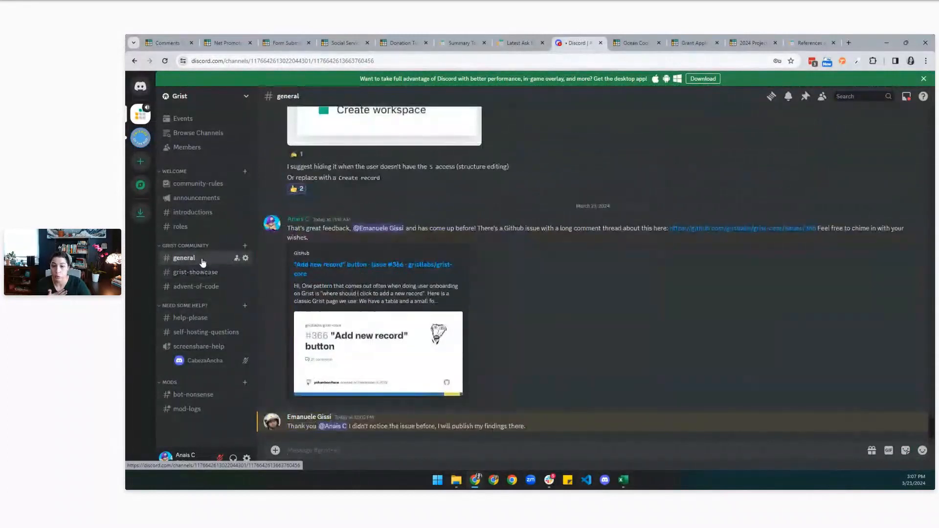
left_click(514, 43)
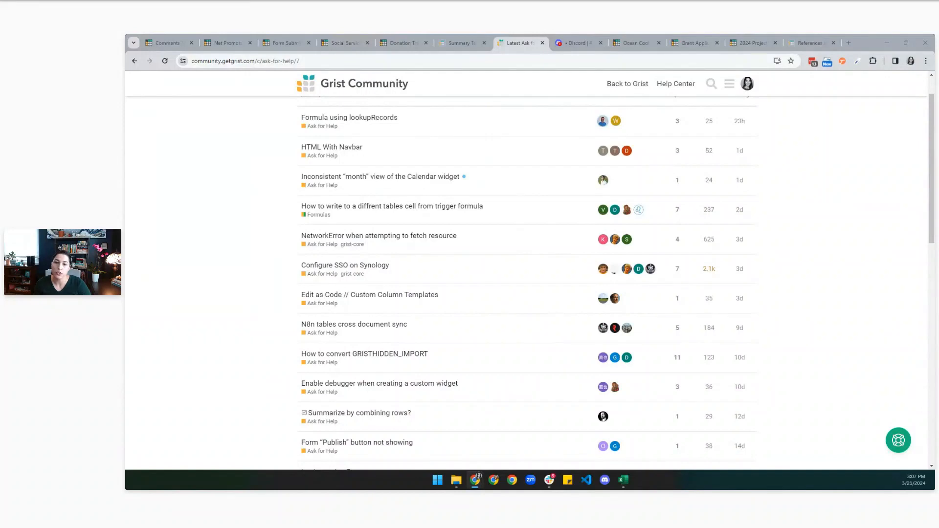
Switch to the Ocean Cool Grist workspace with the 2024 Project Funding and Grant Application Tracker docs.
left_click(628, 40)
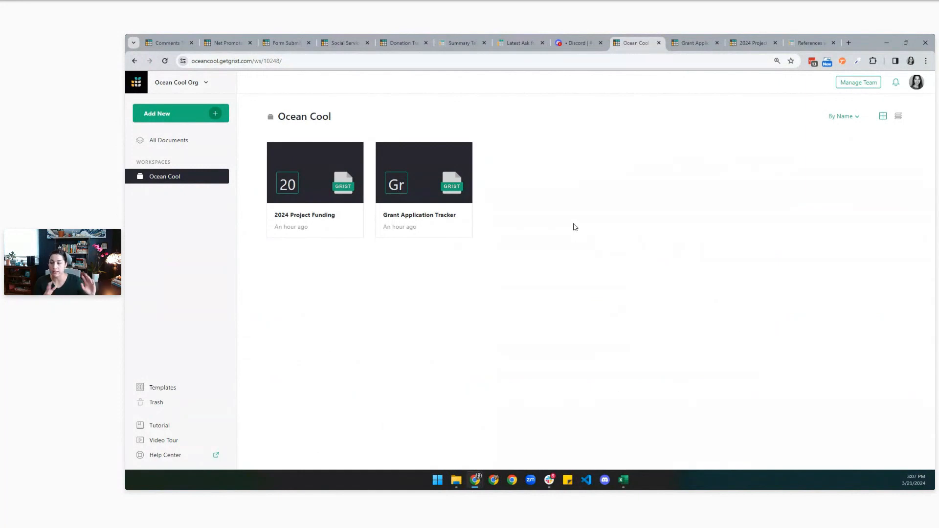
Open the Grant Application Tracker and view the Deep Sea Squid Climate Control and Orca Dental Health Grant applications.
left_click(434, 232)
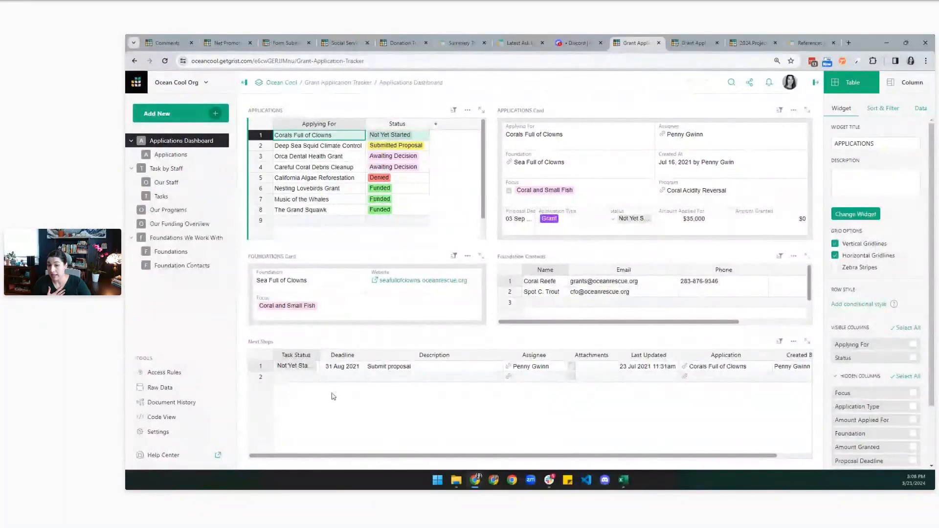
left_click(344, 147)
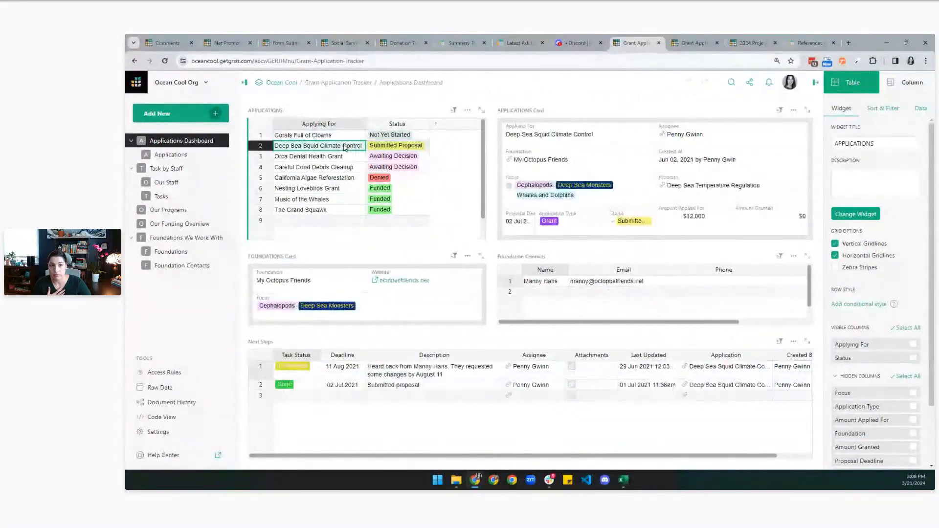
left_click(341, 158)
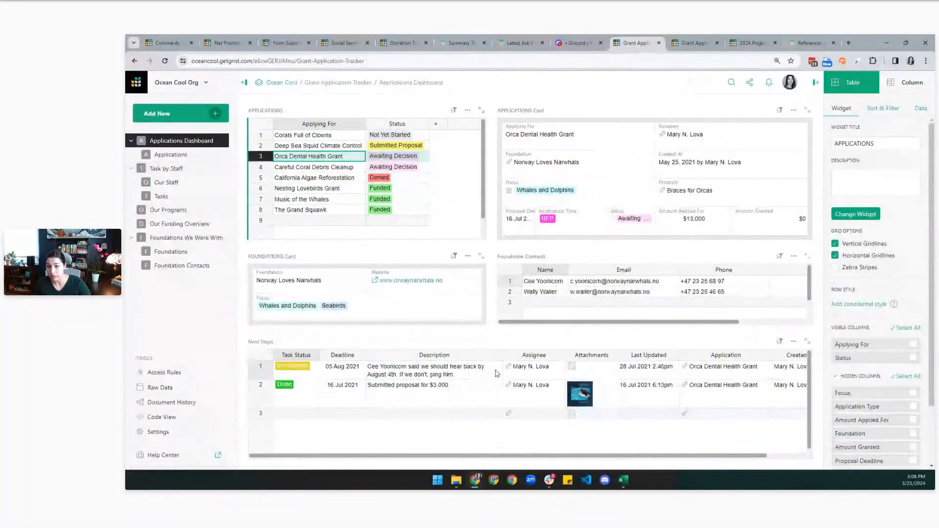
left_click(553, 372)
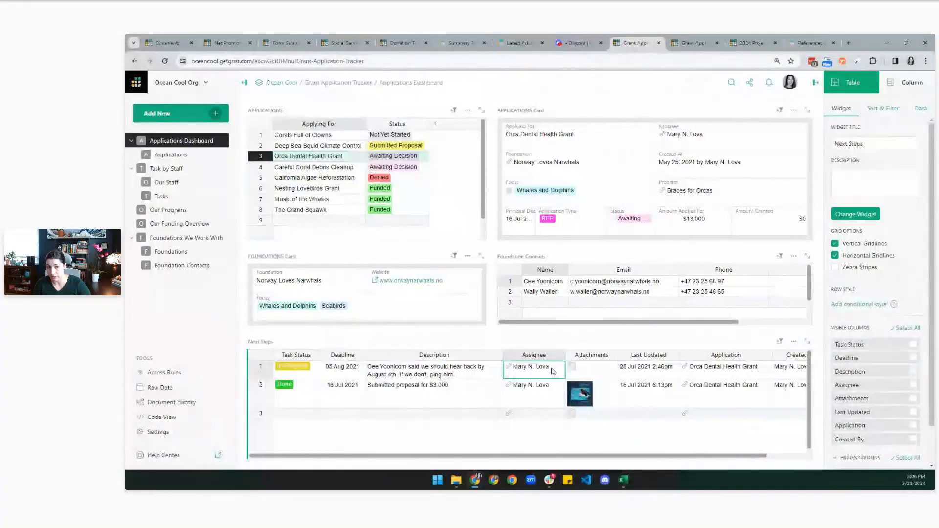
Go to the Task by Staff page, then bring the Squeak If You're Hungry proposal workbook forward in Excel.
left_click(180, 171)
left_click(338, 147)
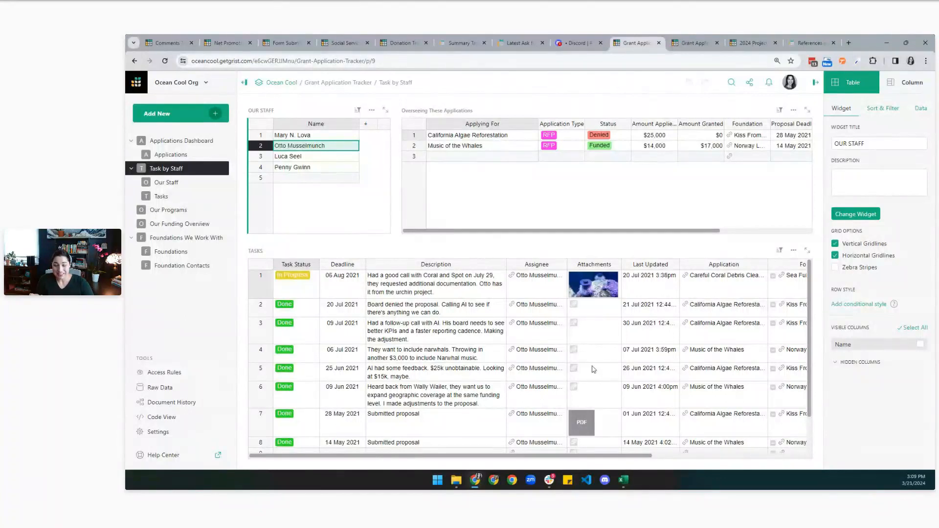
left_click(626, 481)
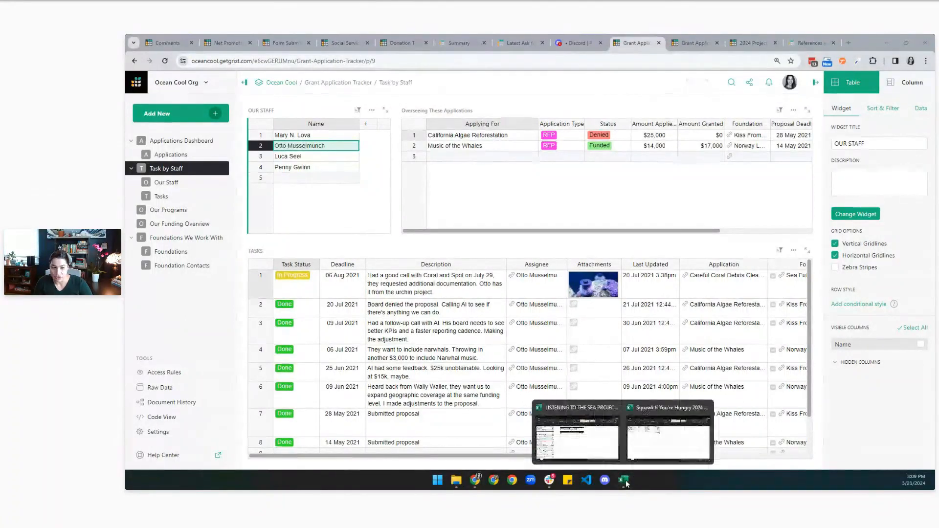
left_click(660, 457)
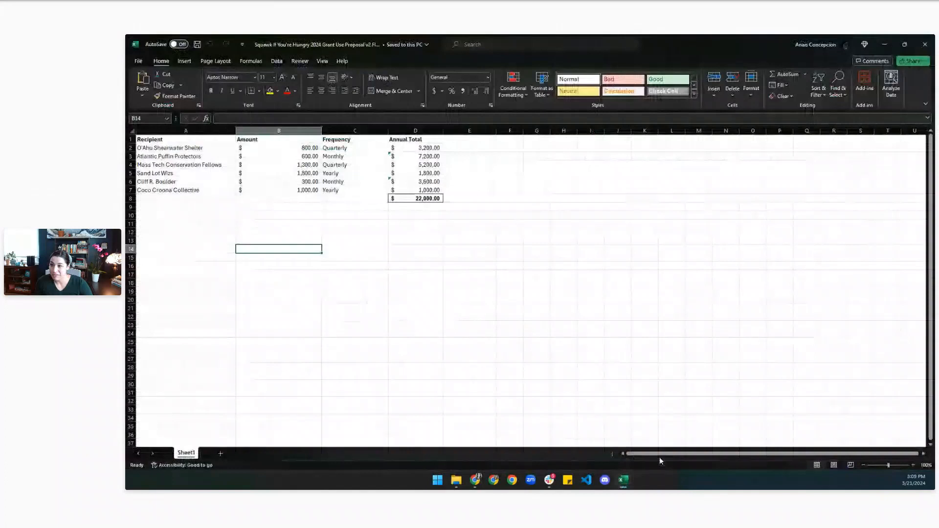
Review recipients A2:A7, amounts B2:B7, frequency C3 and total D8, then switch to the Listening to the Sea workbook.
left_click_drag(197, 145, 196, 191)
left_click_drag(287, 149, 284, 190)
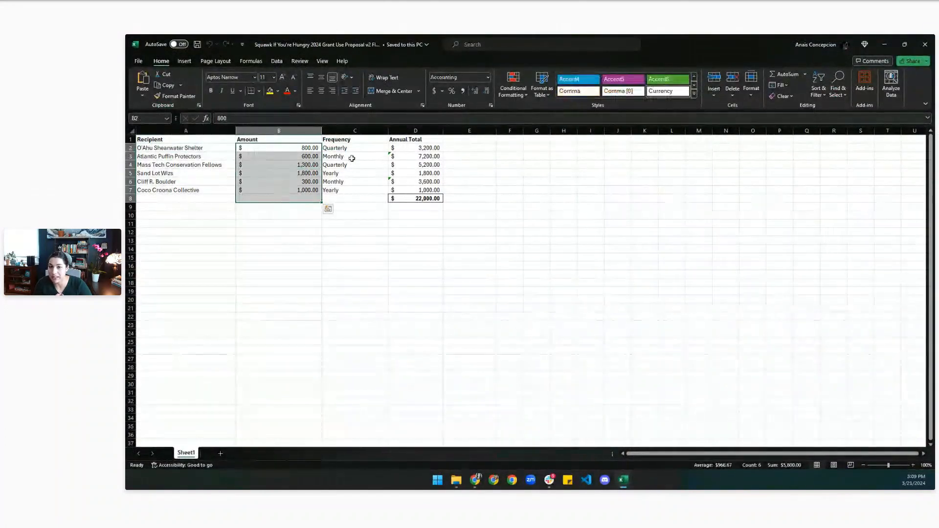
left_click(353, 156)
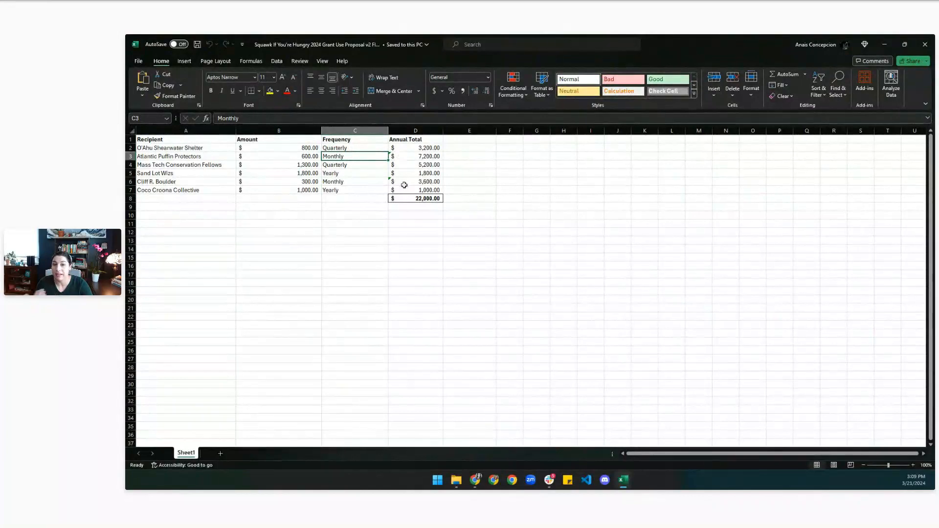
left_click(407, 200)
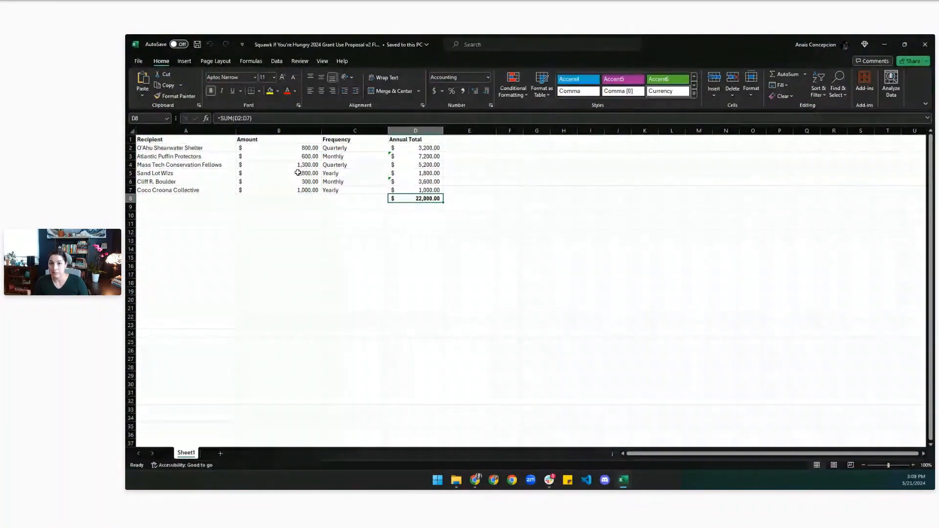
mouse_move(623, 480)
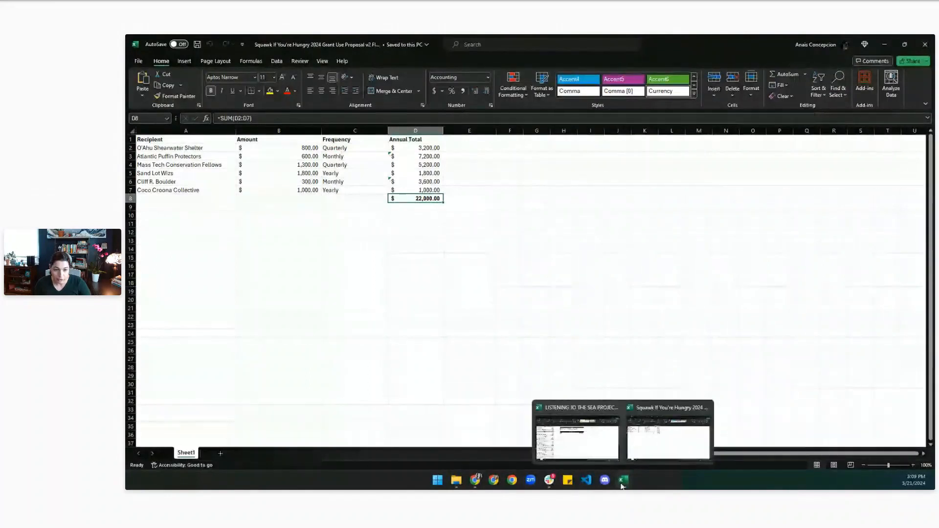
left_click(581, 446)
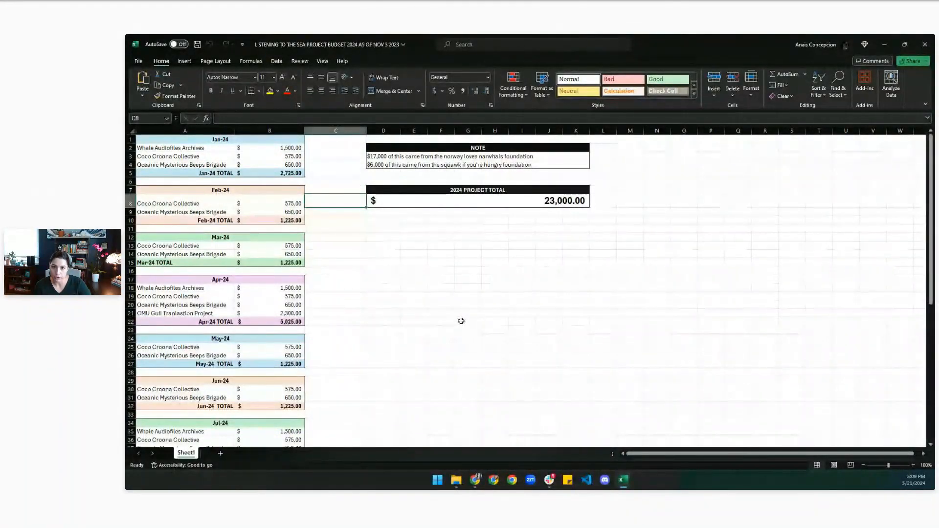
Look over the Listening to the Sea budget, minimize Excel, and open Grist's 2024 Project Funding Budget table.
left_click(434, 273)
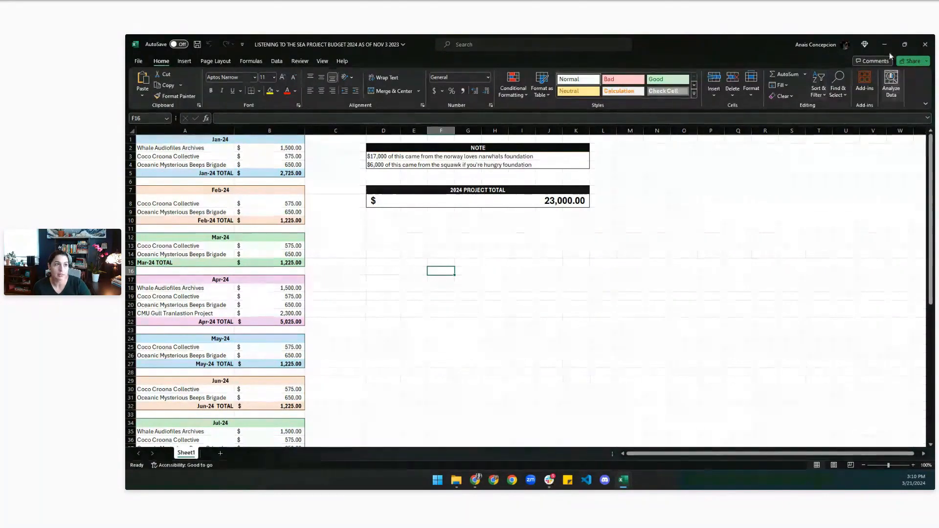
key("alt+Tab")
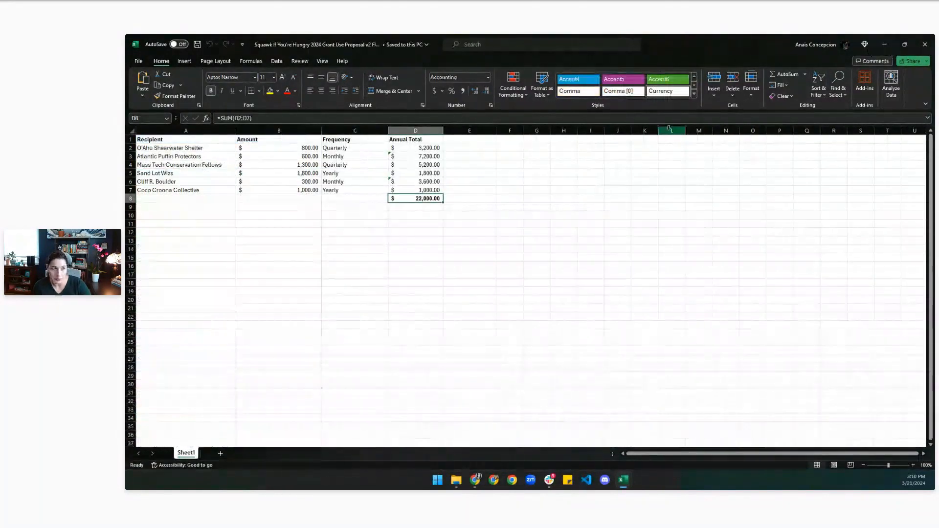
left_click(886, 44)
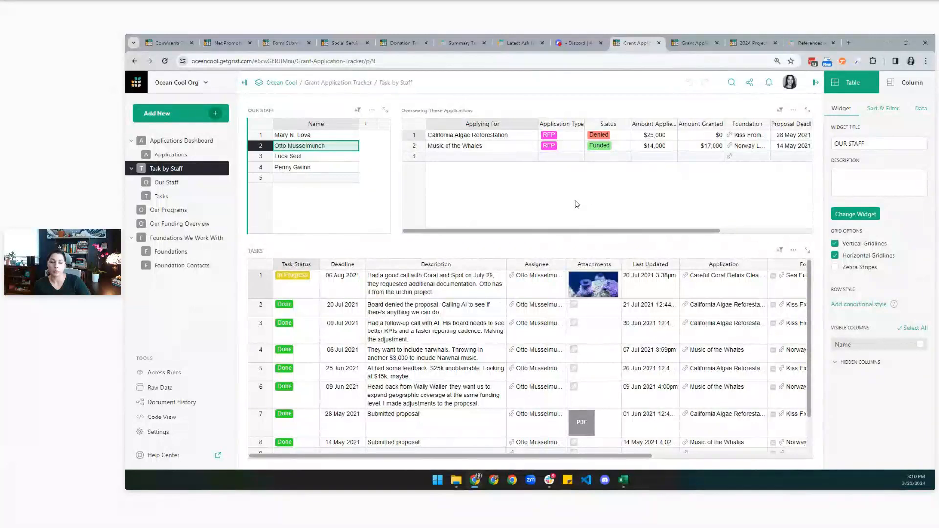
left_click(739, 46)
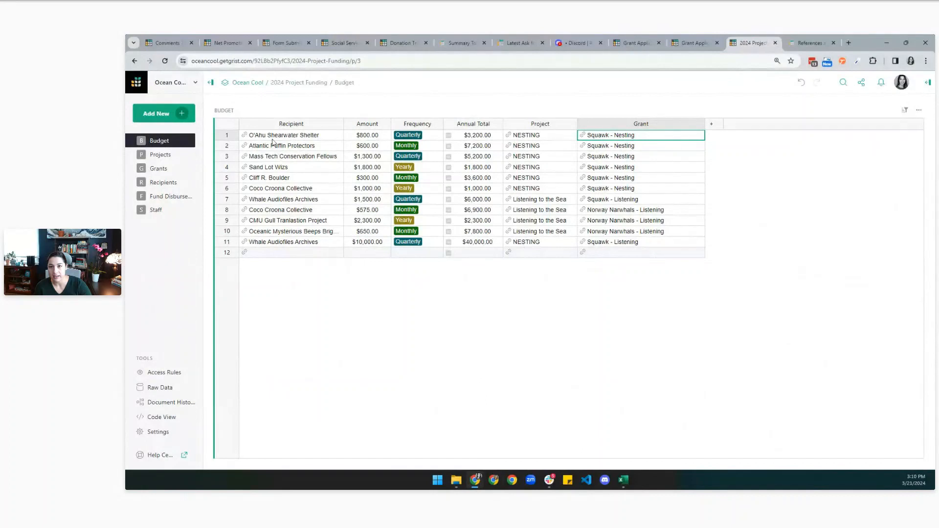
Inspect the first budget row: its $800.00 amount, Annual Total and Grant.
left_click(224, 136)
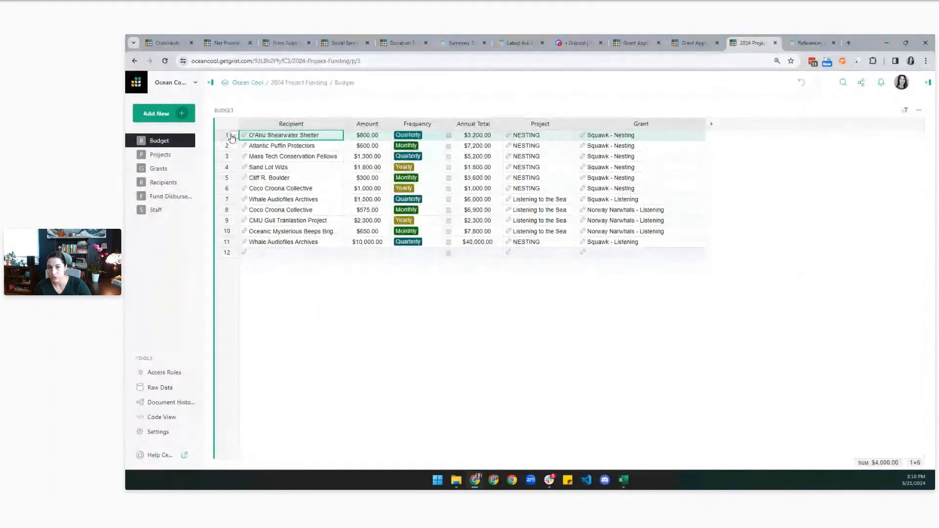
left_click(372, 135)
key("Right")
key("Right")
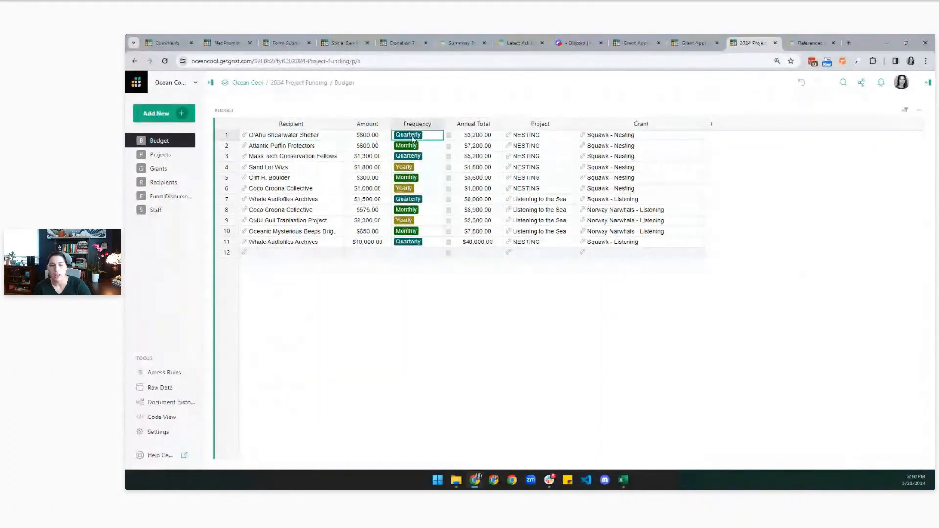
key("Right")
key("Right")
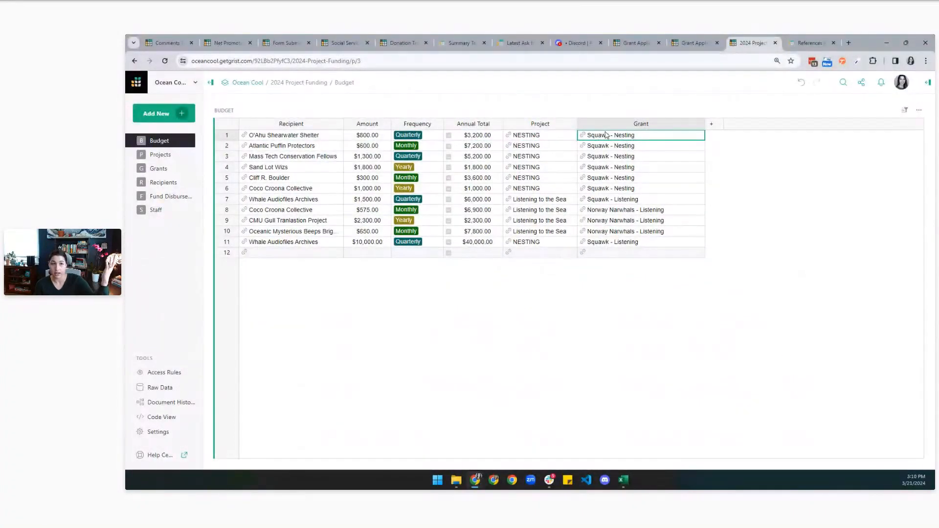
On the Projects page, show the budget rows for Listening to the Sea and then NESTING.
left_click(161, 155)
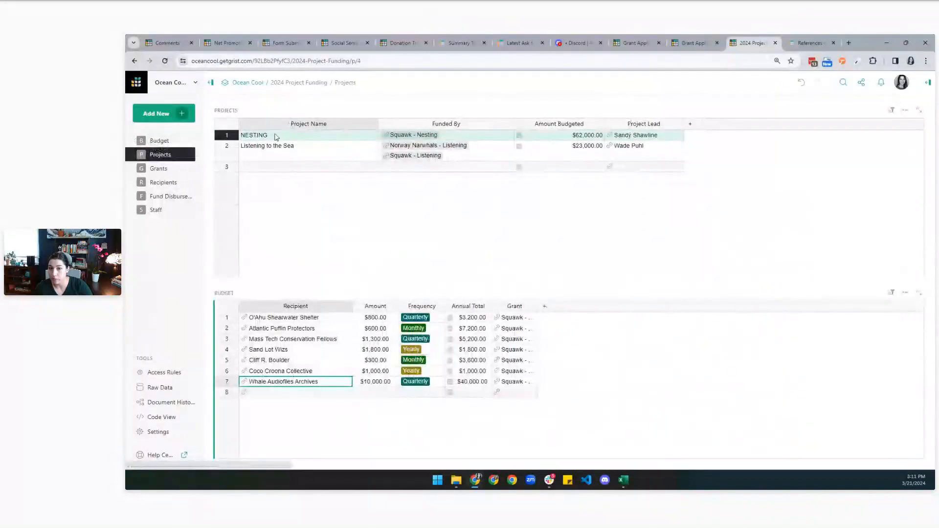
left_click(277, 155)
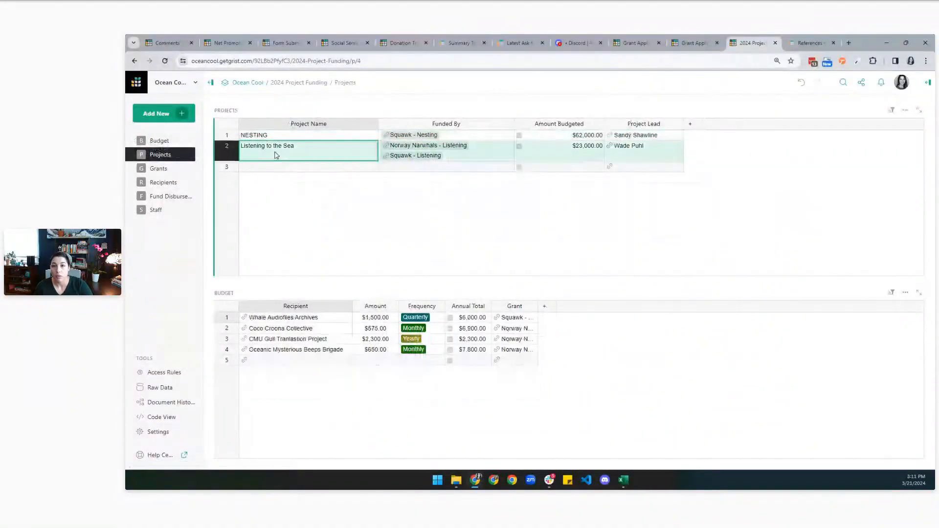
left_click(271, 136)
Reselect Listening to the Sea, then on the Grants page view Squawk - Nesting's budget and disbursements.
left_click(269, 152)
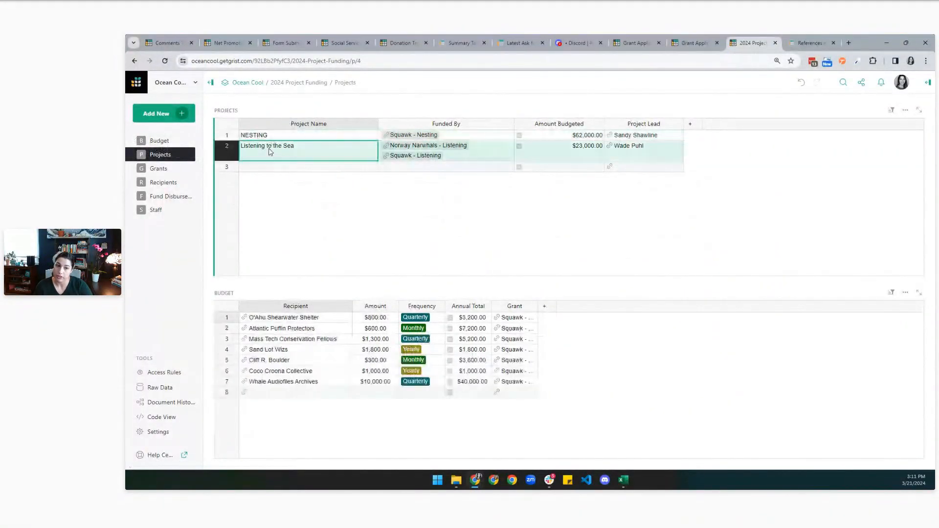
left_click(161, 170)
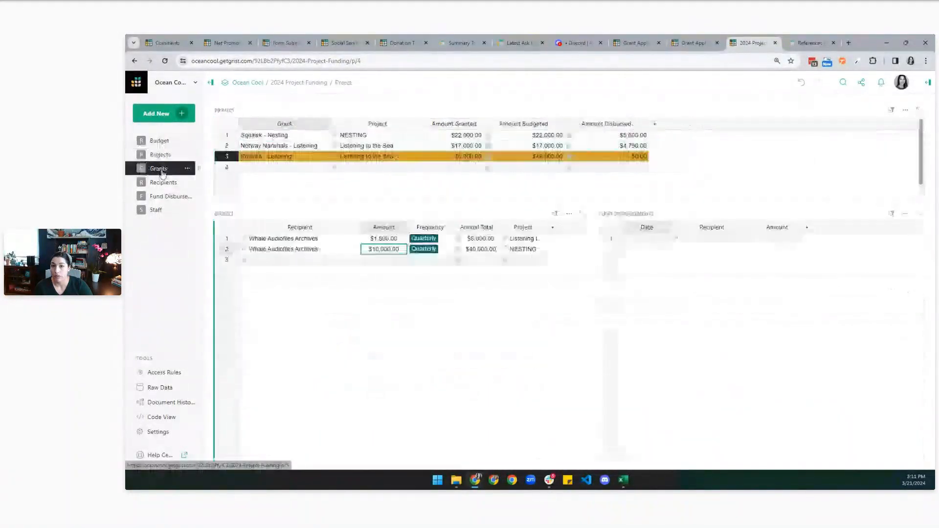
left_click(274, 136)
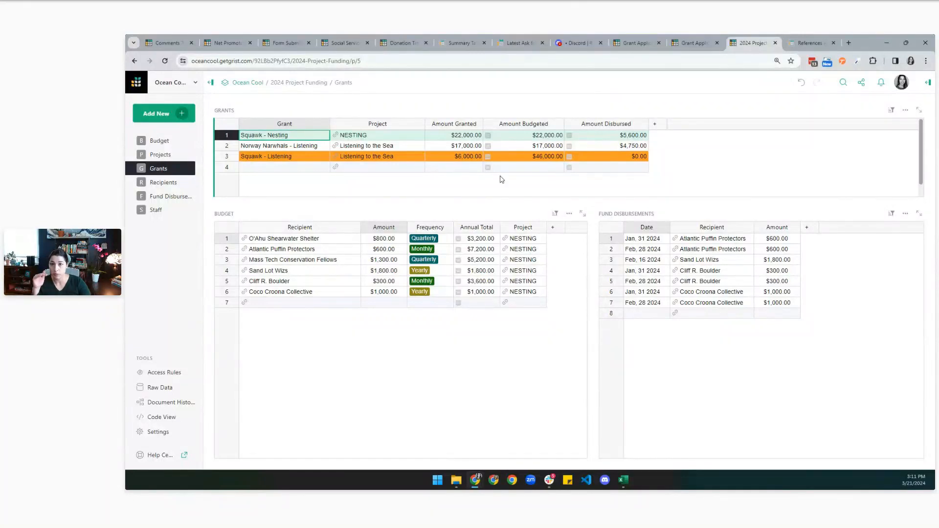
On Projects, add a Listening to the Sea budget line for Sand Lot Wizs with amount 300.
left_click(160, 154)
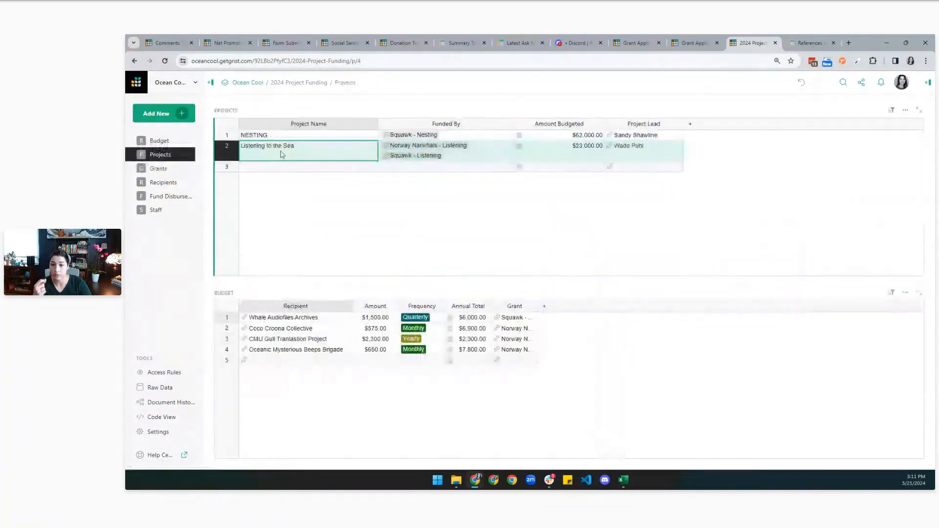
left_click(294, 361)
type("Sand Lot Wizs")
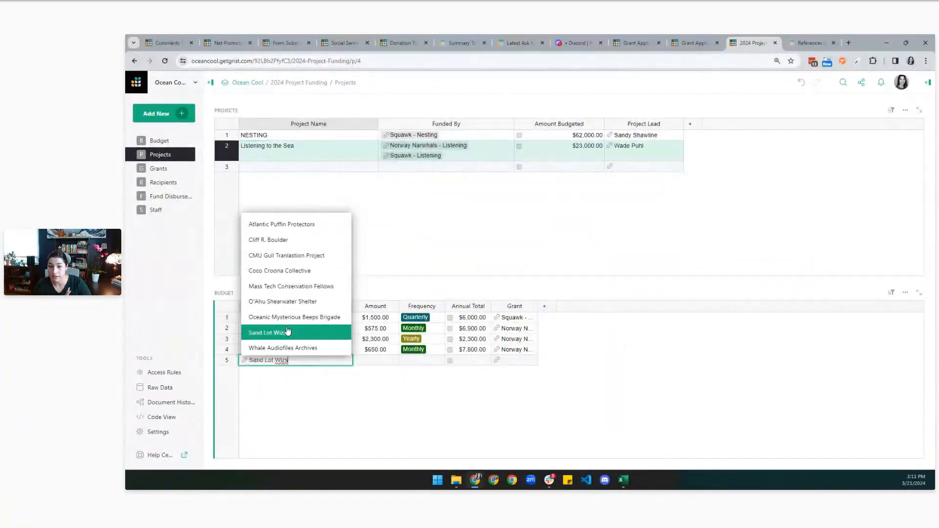
left_click(287, 332)
left_click(386, 359)
key("Return")
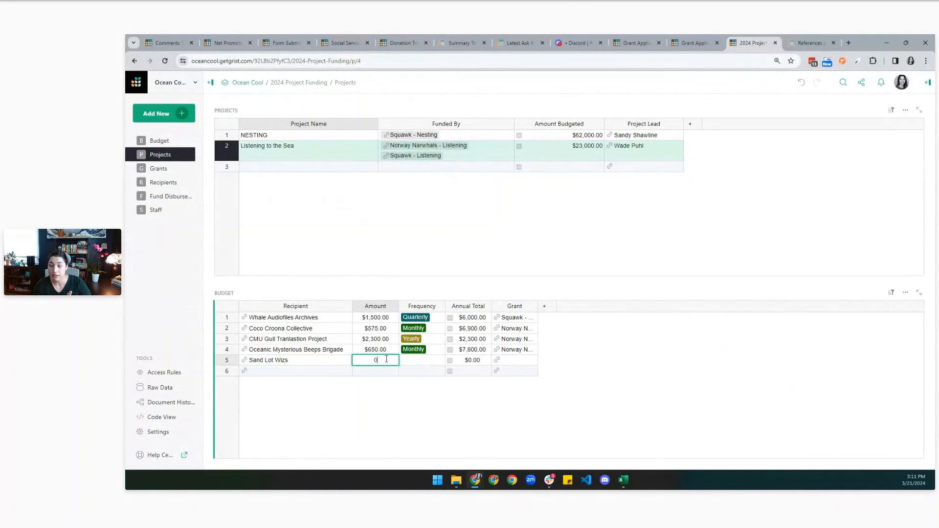
type("300")
key("Return")
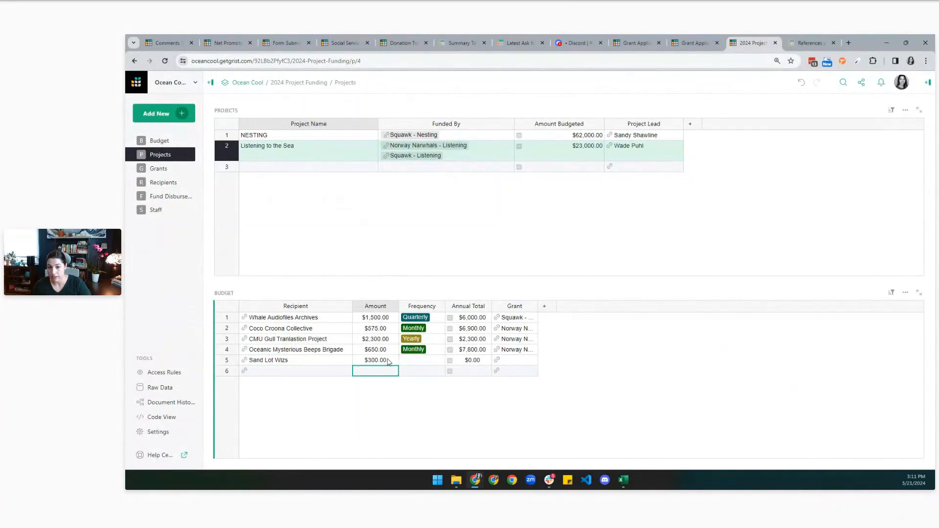
Make it Quarterly under the Norway Narwhals - Listening grant, then view Atlantic Puffin Protectors' recipient details.
double_click(414, 361)
left_click(422, 387)
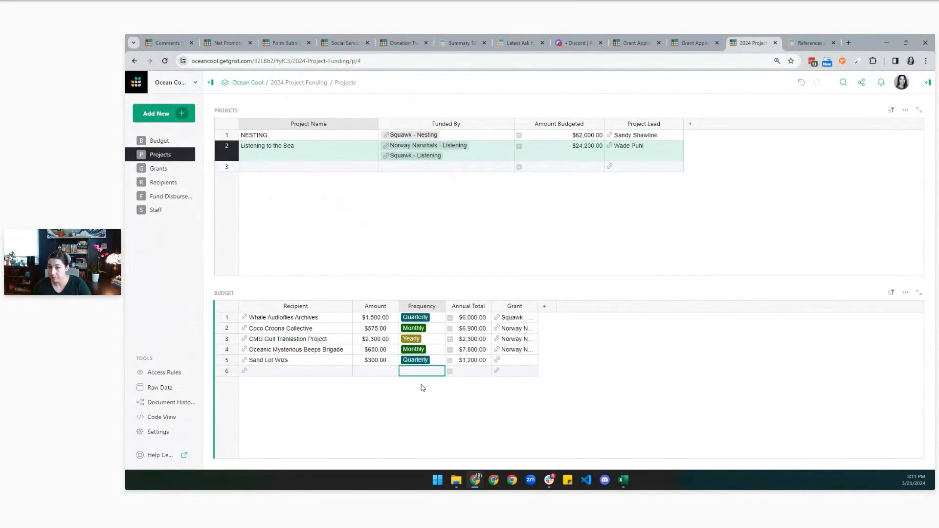
double_click(509, 361)
left_click(516, 377)
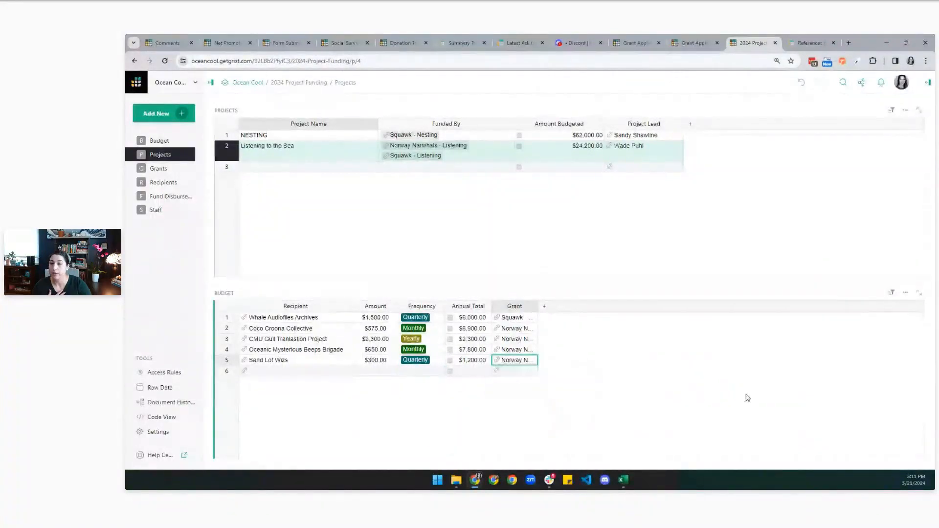
left_click(171, 186)
left_click(294, 147)
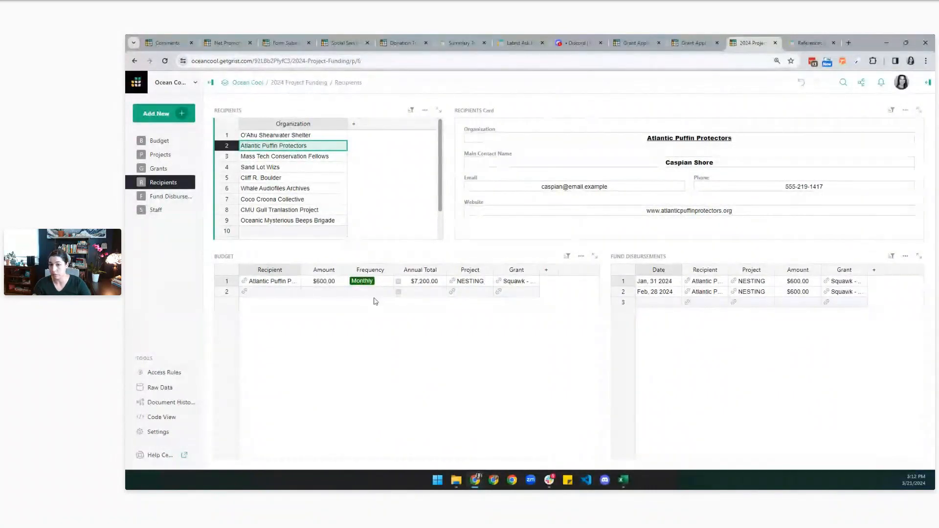
Browse Fund Disbursements and Staff, checking a staff member's NESTING link, then open the Budget table.
left_click(180, 198)
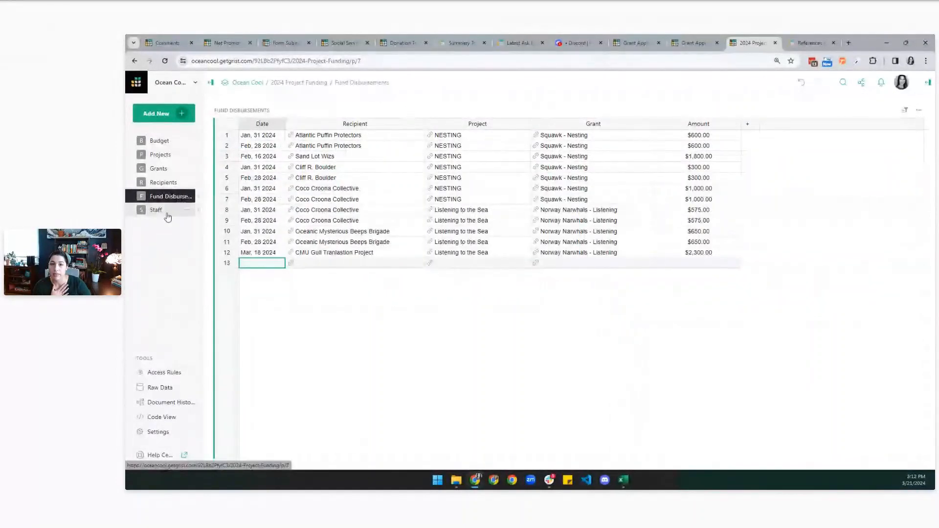
left_click(167, 215)
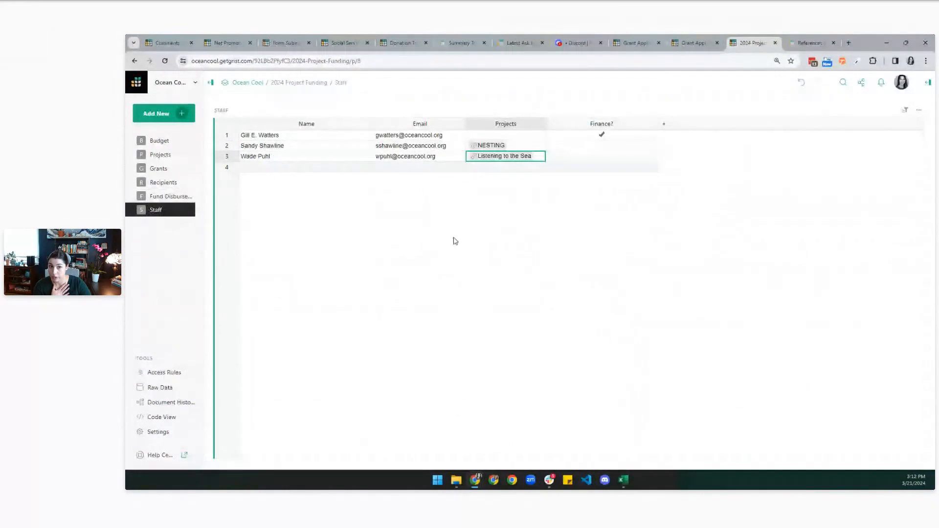
left_click(289, 147)
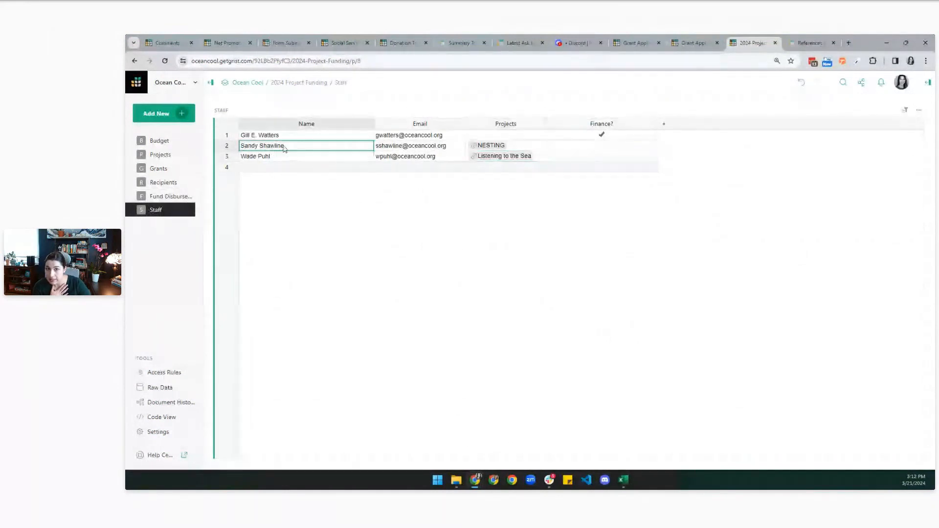
left_click(526, 147)
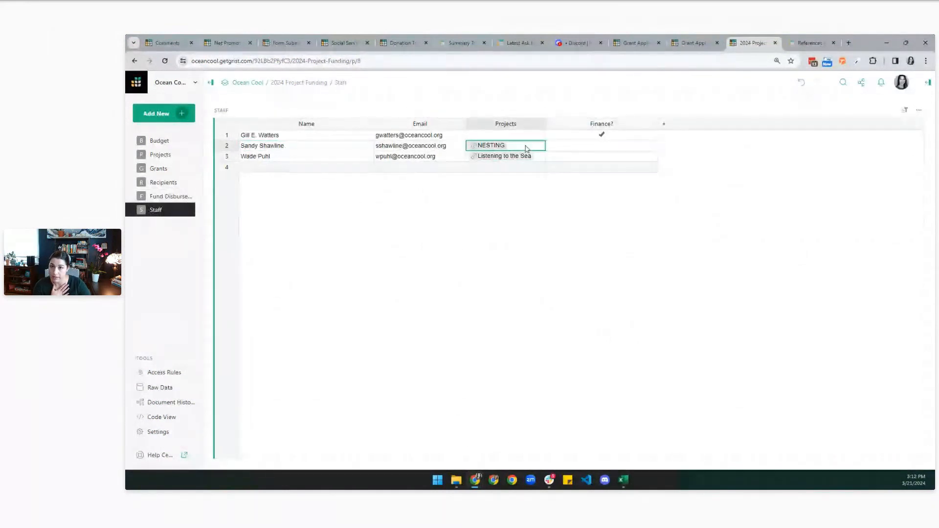
left_click(151, 141)
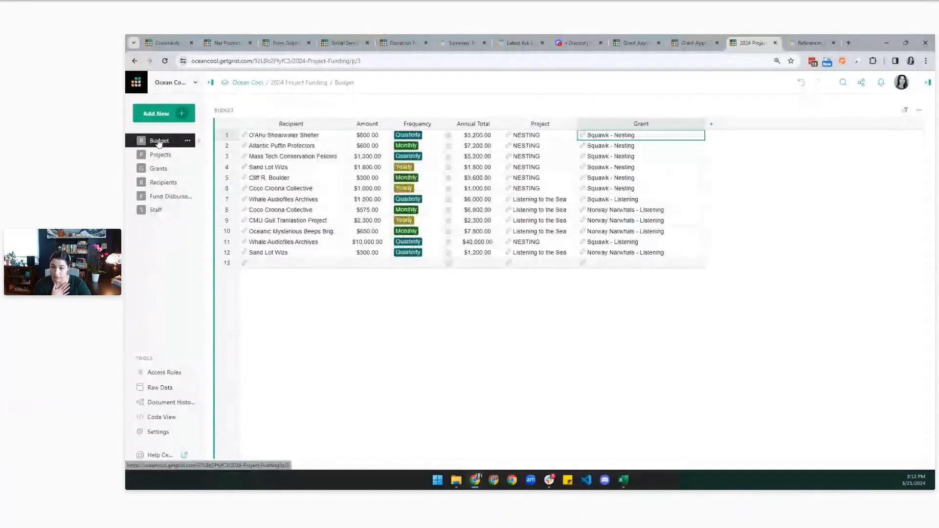
Preview the document as the NESTING project lead and check what the Projects page shows.
left_click(190, 373)
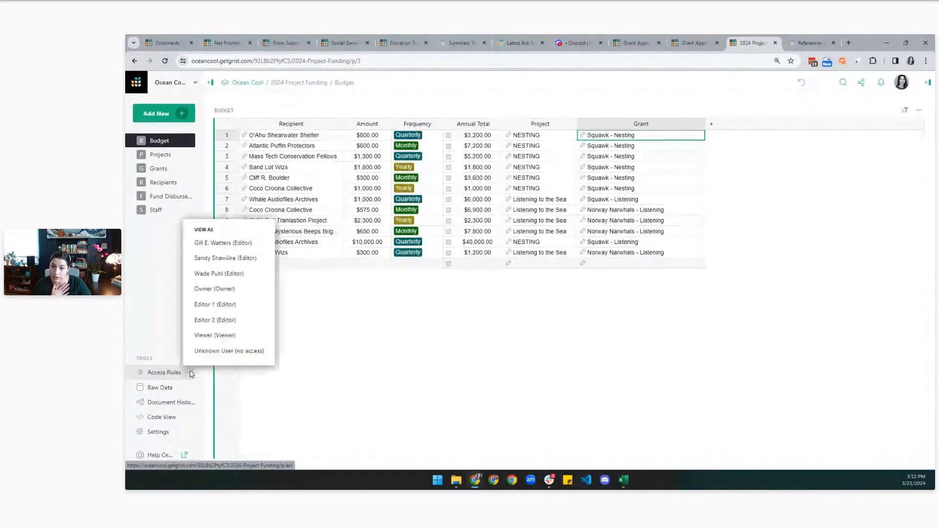
left_click(217, 263)
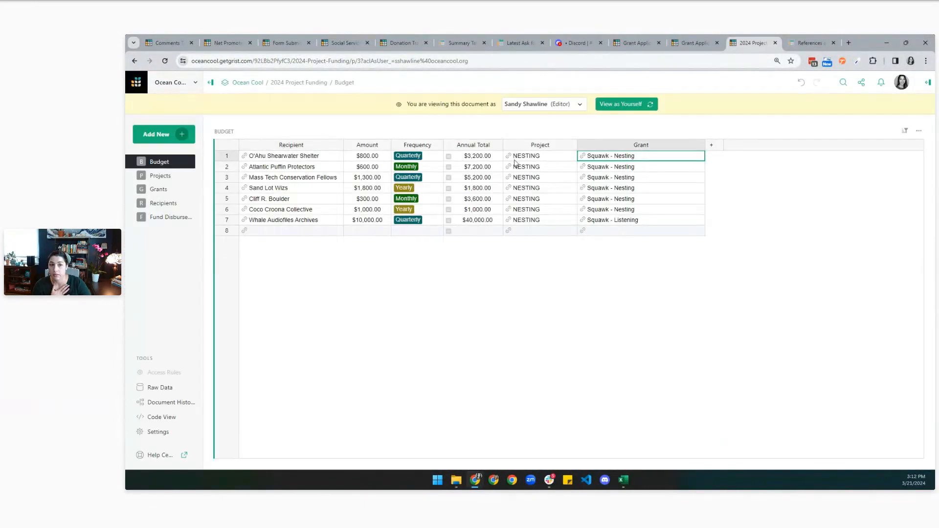
left_click(160, 176)
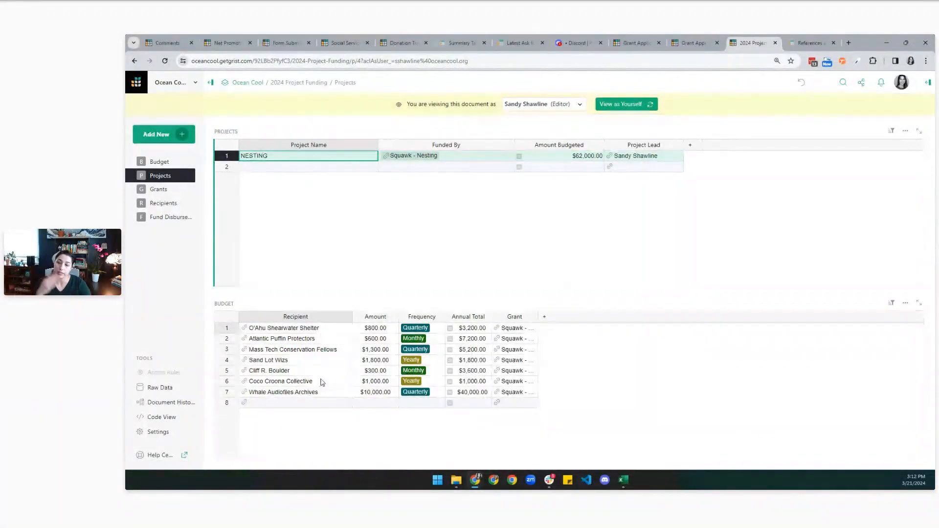
Return to your own view, reopen Staff, then head back to the Ocean Cool workspace.
left_click(625, 104)
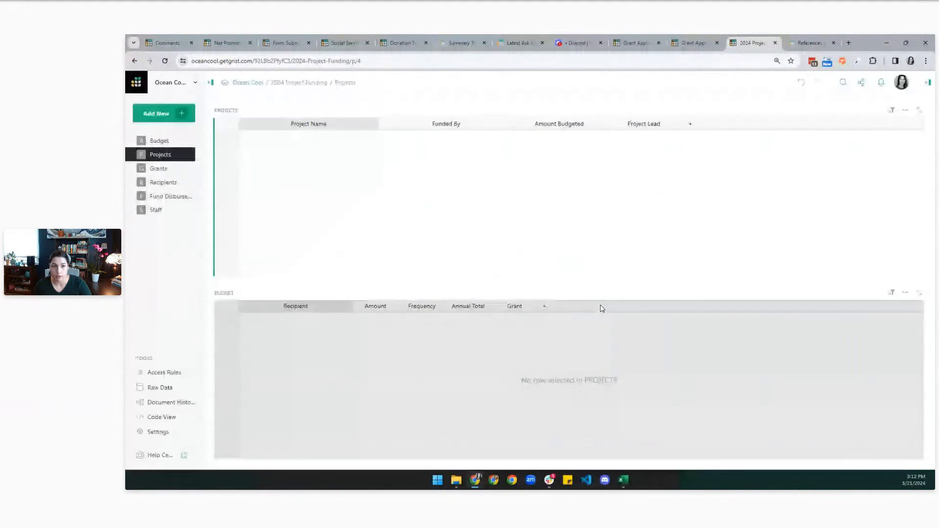
left_click(155, 212)
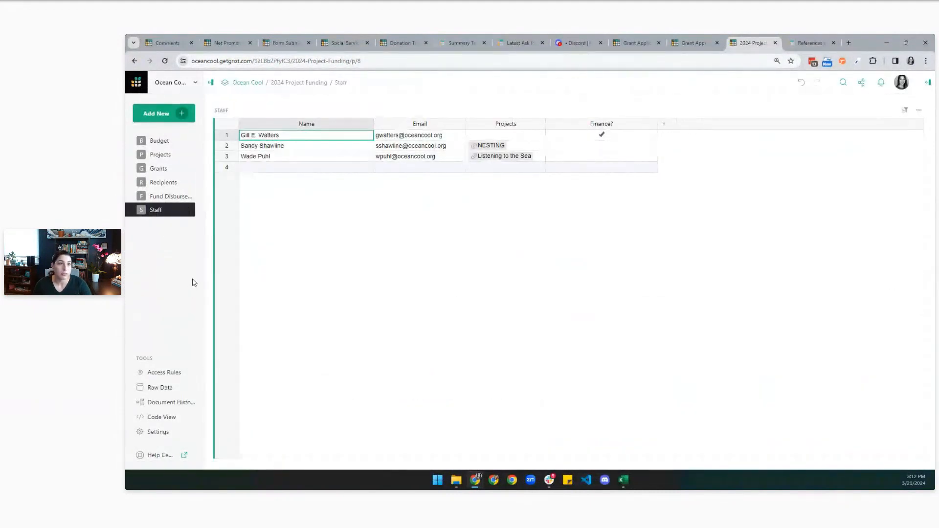
left_click(240, 85)
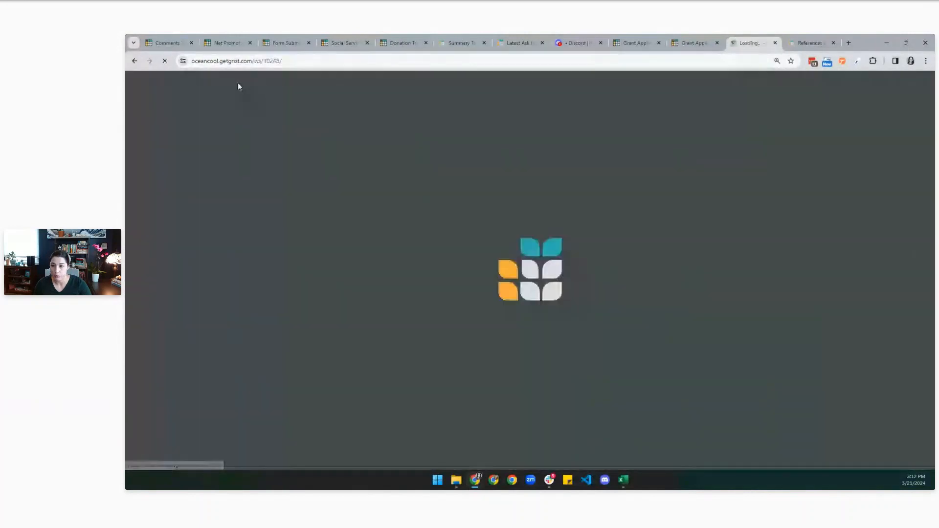
Look over the Add New menu and the team site name in the workspace address.
left_click(218, 118)
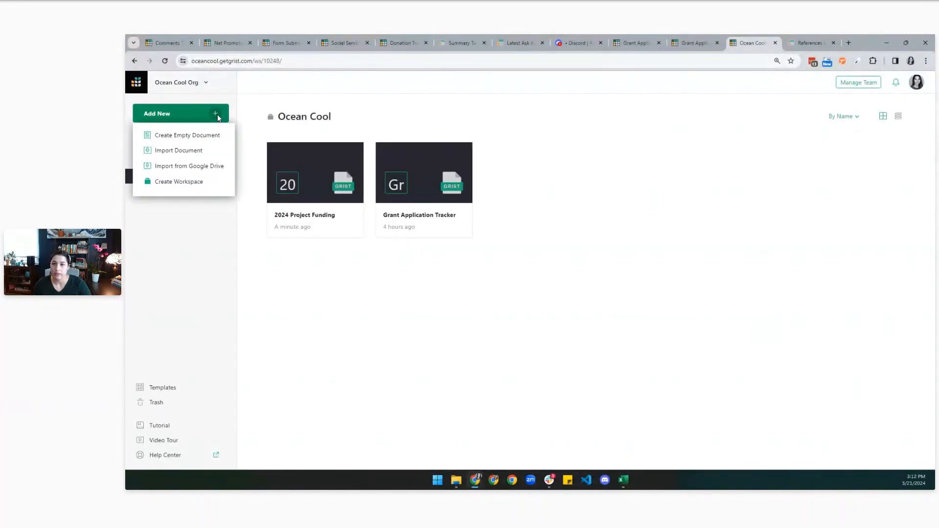
left_click(353, 300)
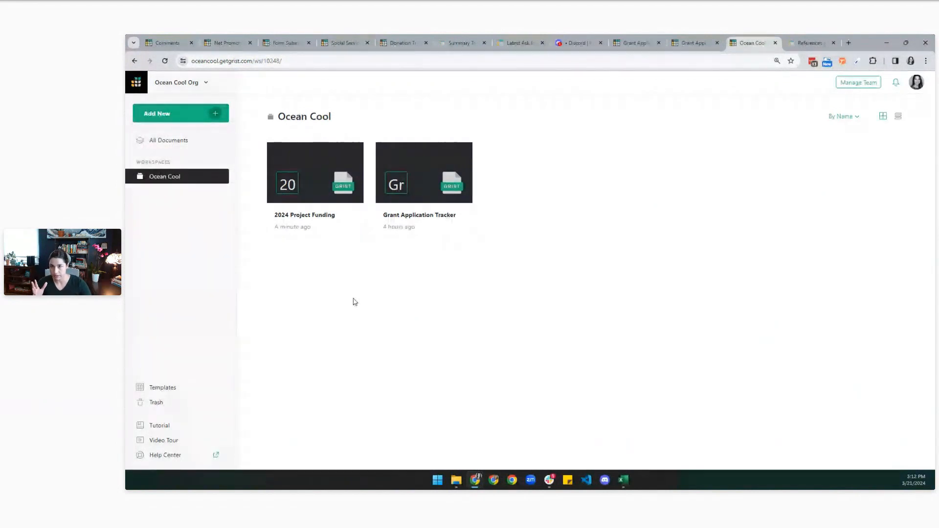
left_click(205, 61)
left_click_drag(213, 60, 254, 61)
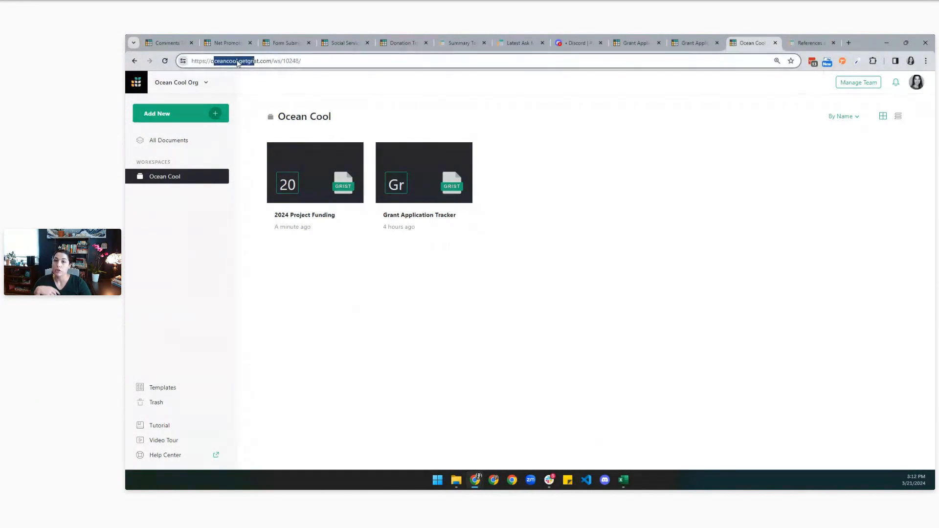
left_click(581, 375)
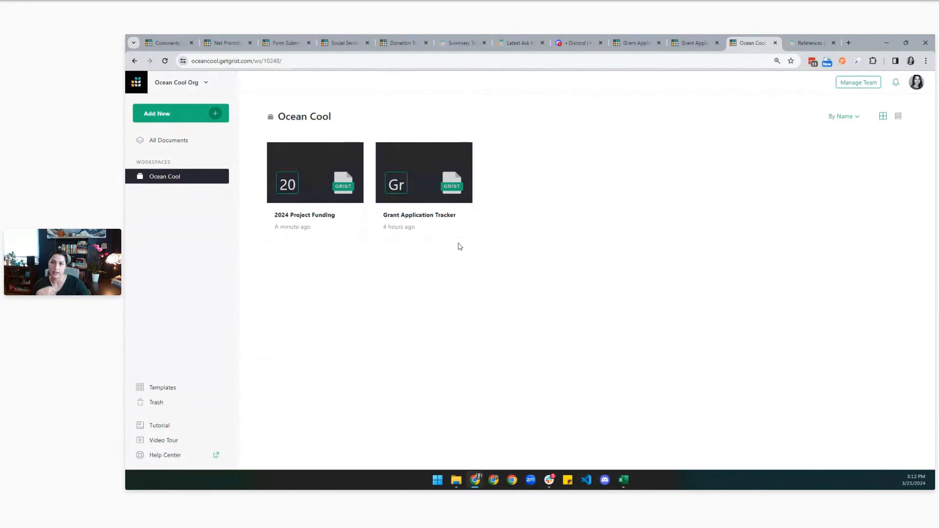
Create a new empty document in Ocean Cool and begin renaming its Table1.
left_click(209, 114)
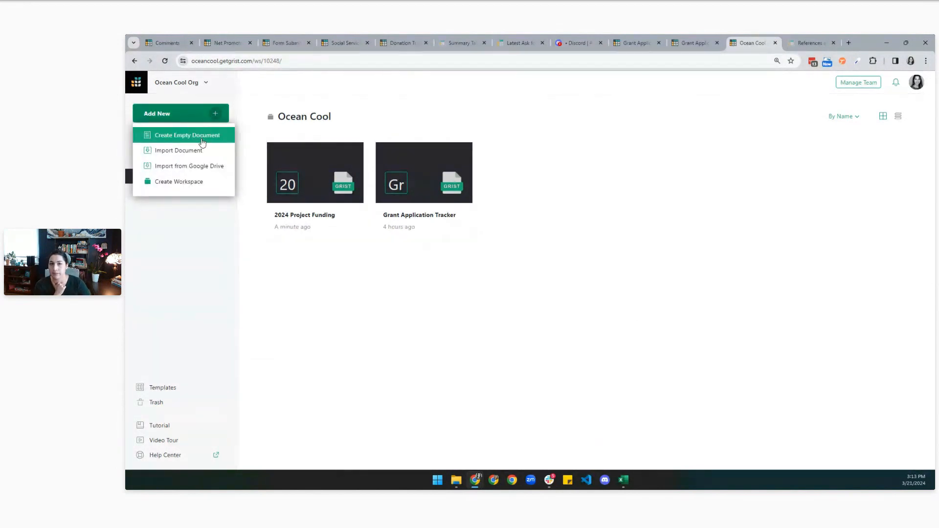
left_click(202, 142)
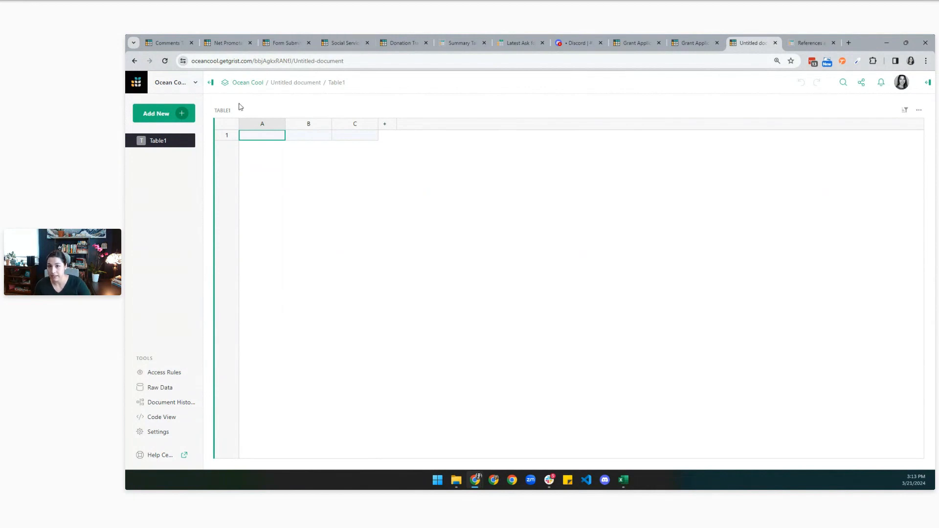
left_click(222, 110)
Rename the Table1 table to Requirements.
type("Requirements")
key("Return")
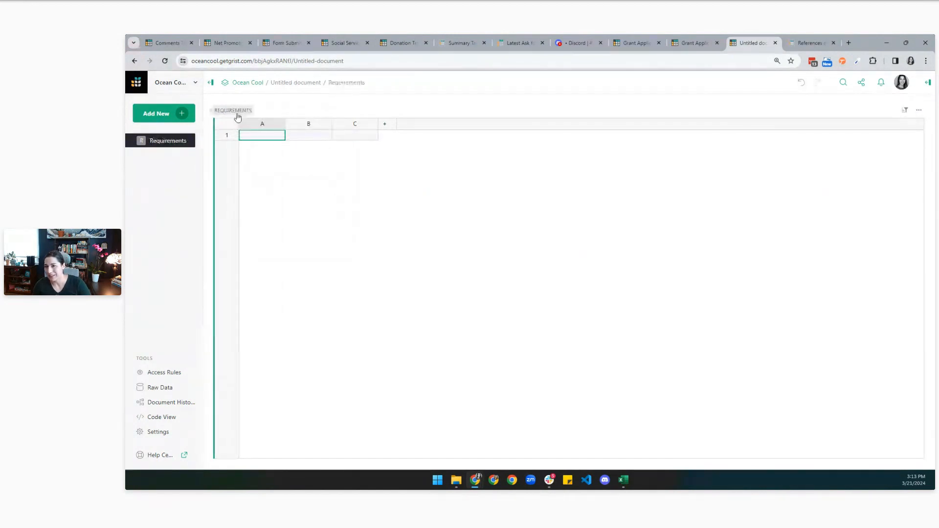
left_click(238, 110)
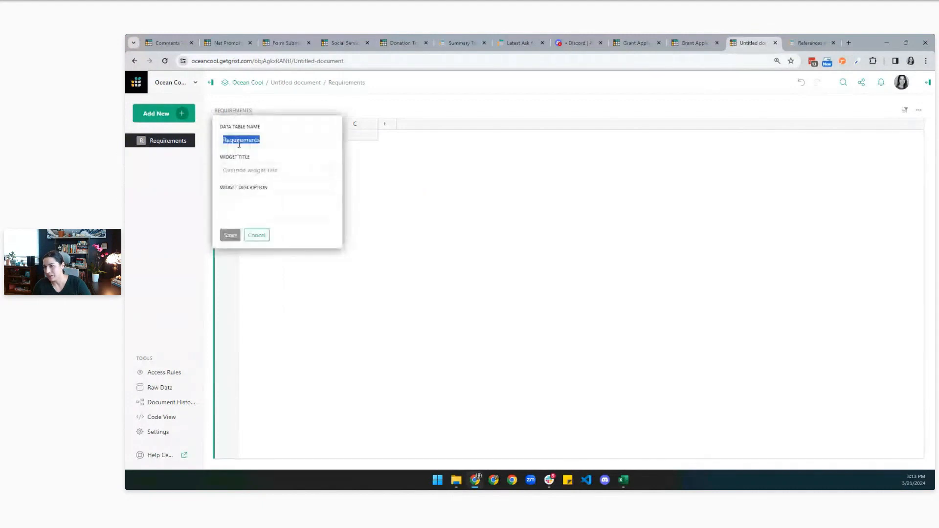
key("Escape")
Rename the Untitled document to '2024 Budget'.
left_click(303, 83)
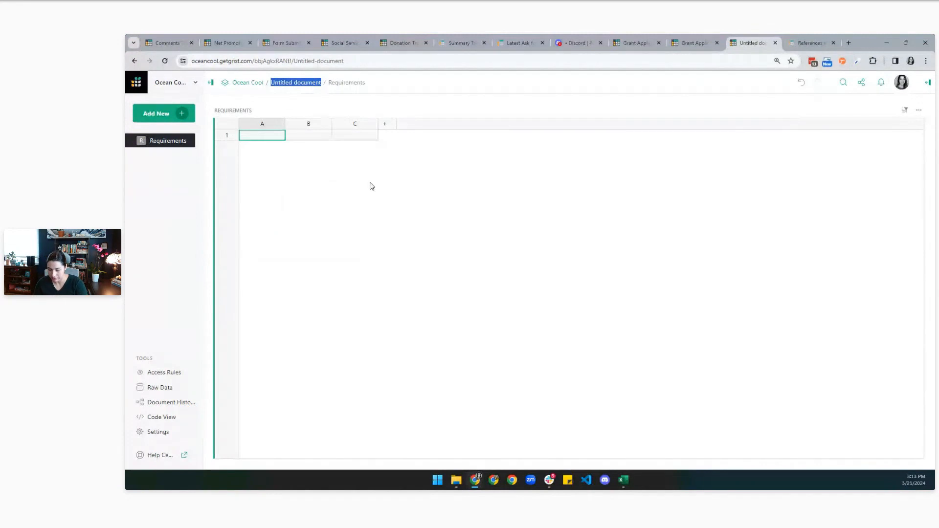
type("2024 Budget")
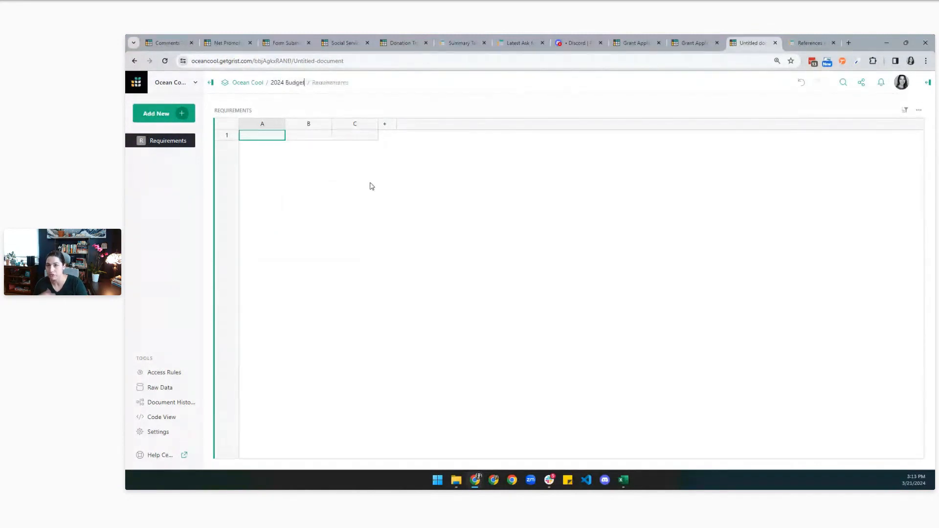
key("Return")
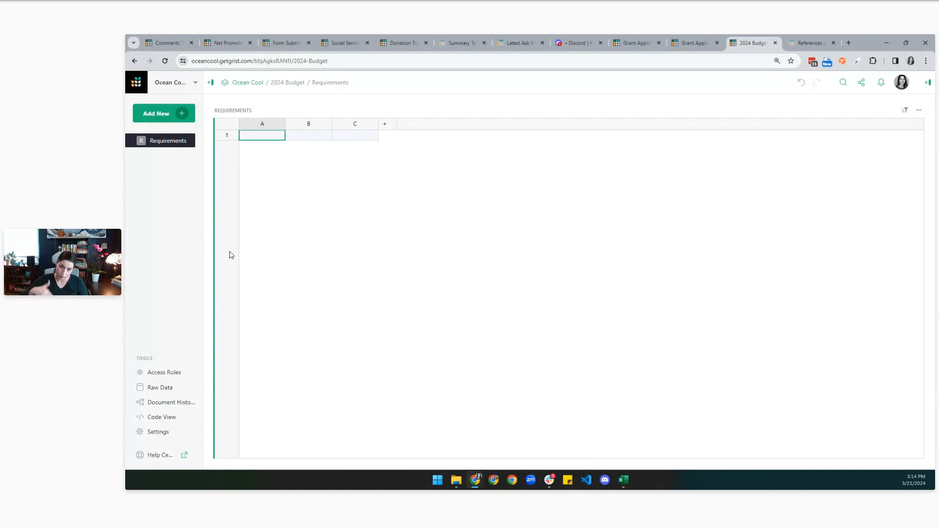
left_click(263, 126)
Rename columns A and B to Requirement and Questions.
left_click(263, 126)
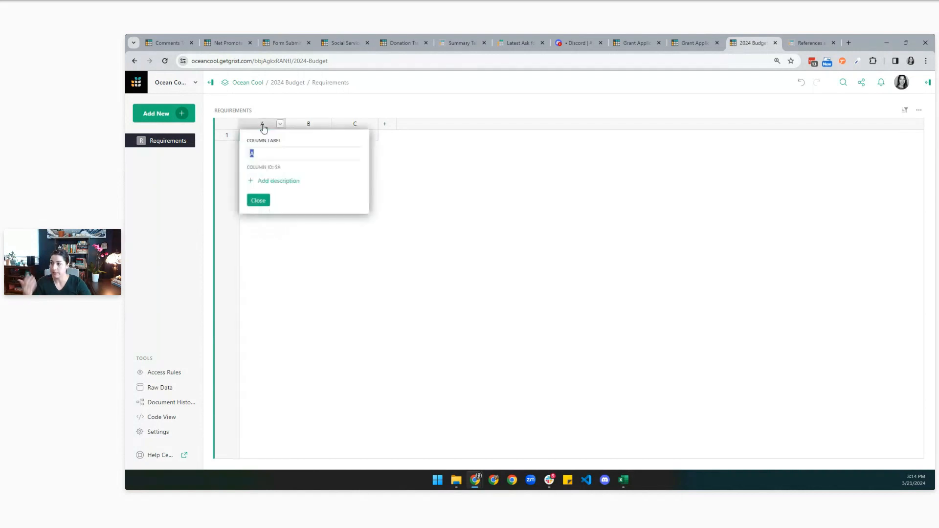
type("Requirement")
key("Return")
left_click(308, 126)
left_click(308, 126)
type("Questions")
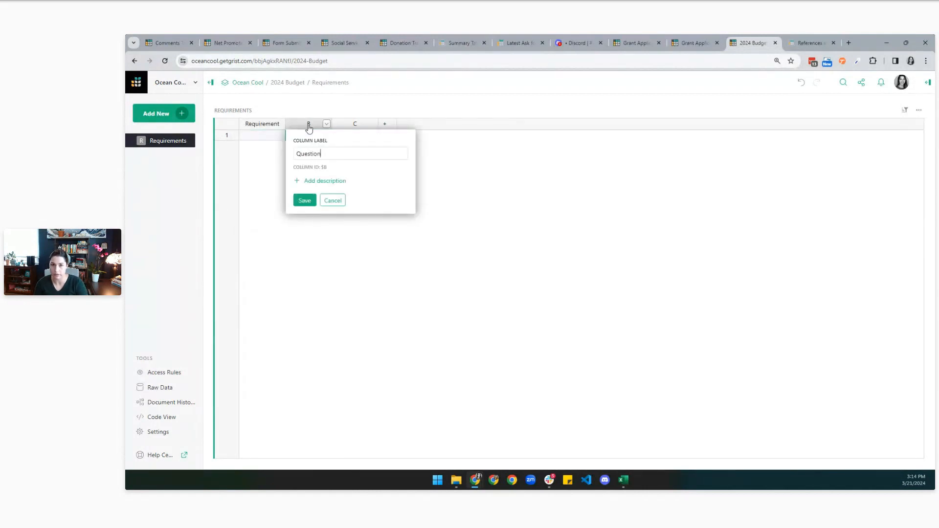
key("Return")
Rename column C to 'Done?' and paste the six requirement rows from the first Requirement cell.
left_click(357, 126)
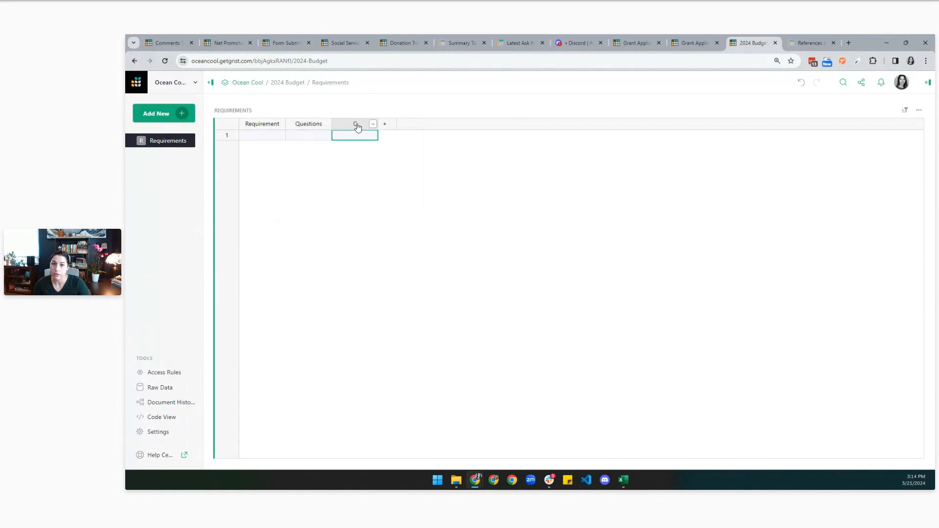
left_click(357, 126)
type("Done?")
key("Return")
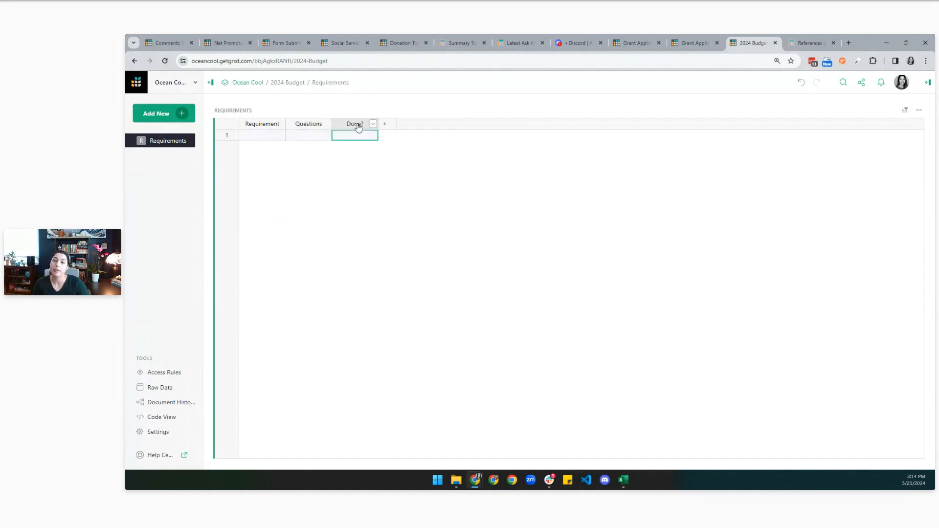
left_click(263, 138)
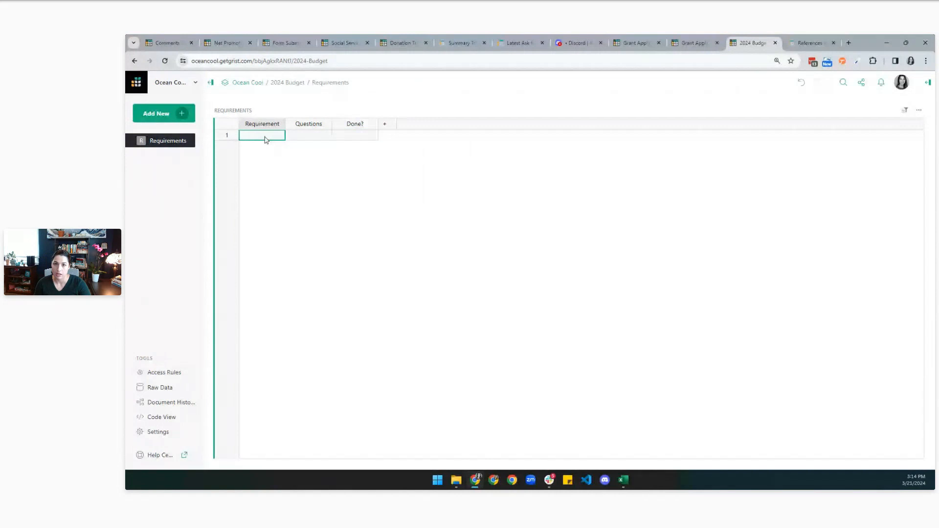
key("ctrl+v")
Widen the Requirement and Questions columns so the pasted text shows more fully.
left_click_drag(286, 125, 360, 147)
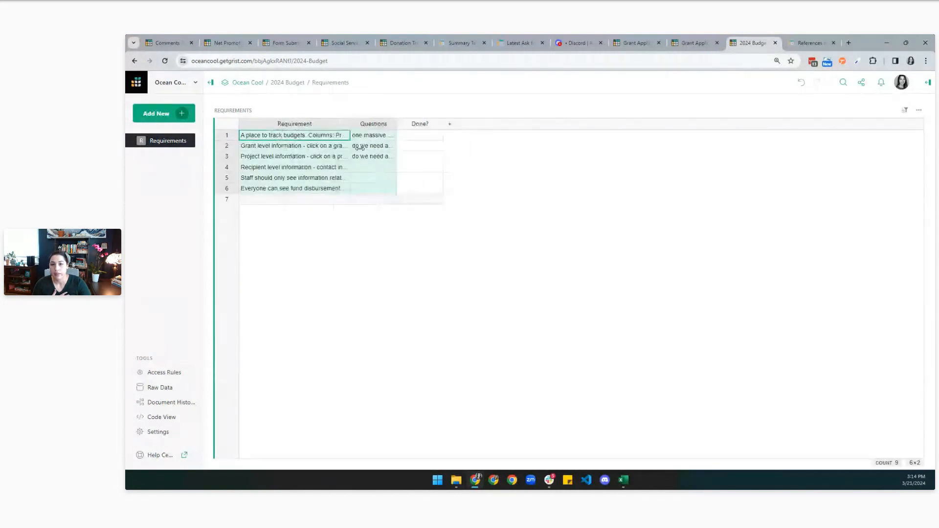
left_click_drag(427, 130, 536, 147)
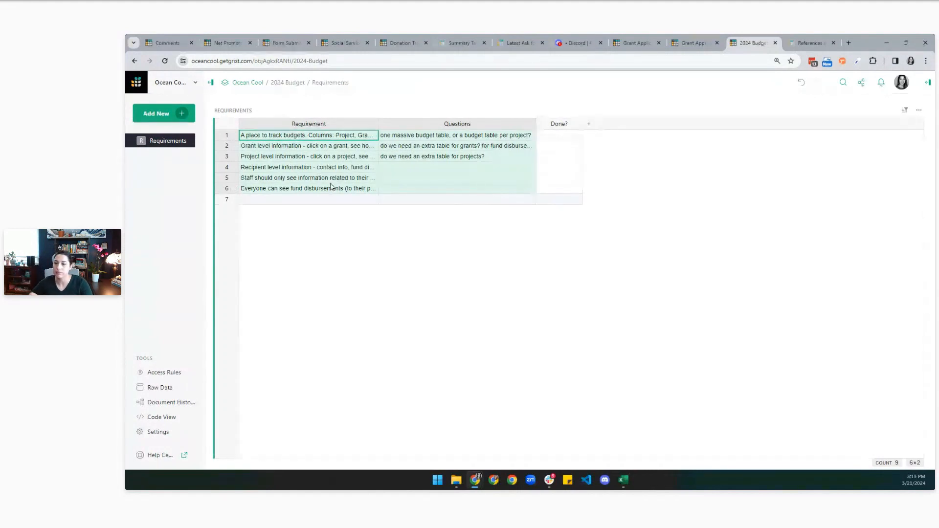
left_click(329, 167)
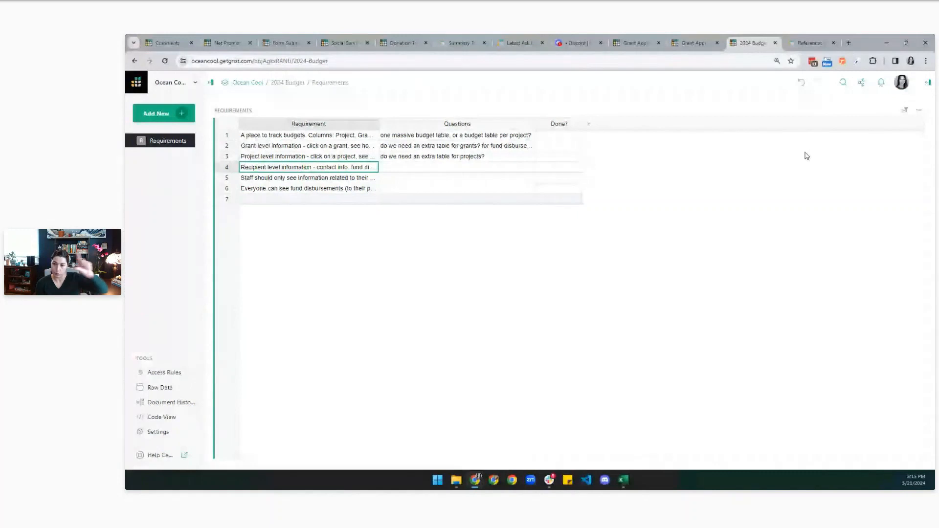
Try zebra striping and hiding gridlines in the table settings, then restore the defaults.
left_click(928, 83)
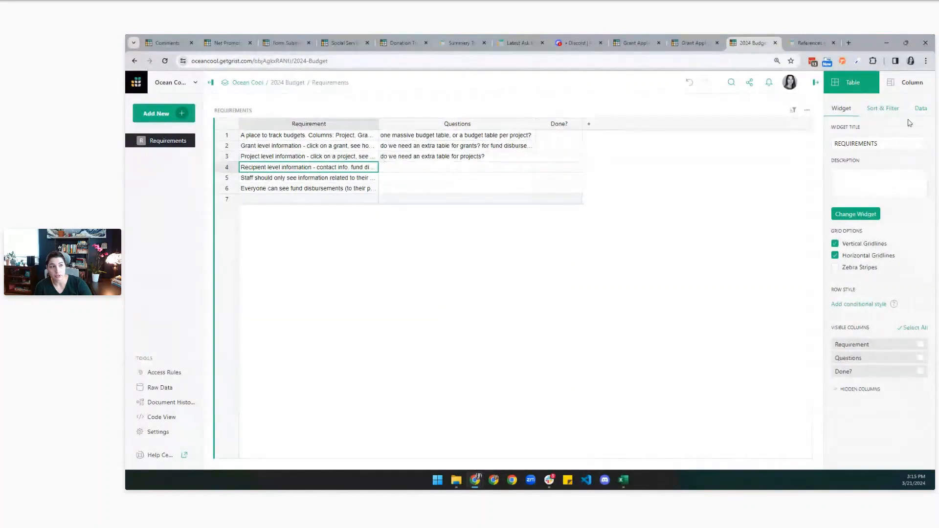
left_click(836, 269)
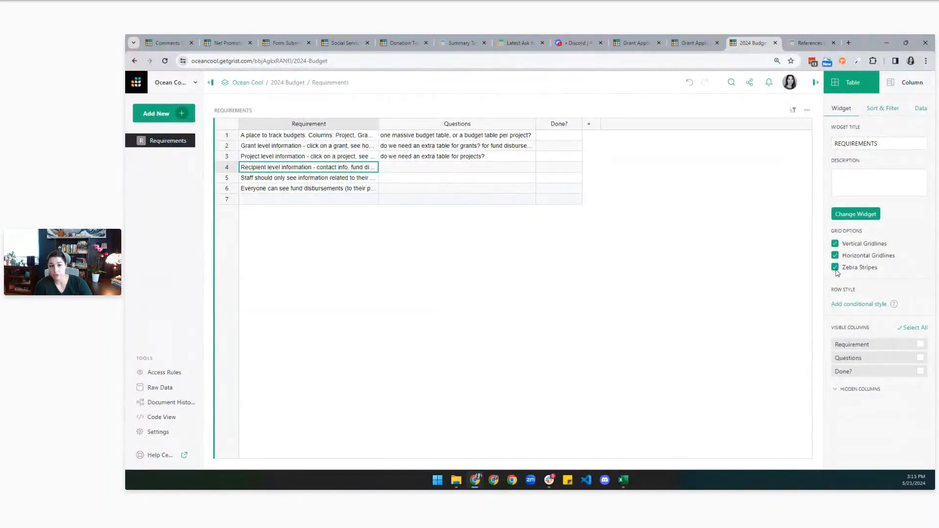
left_click(836, 256)
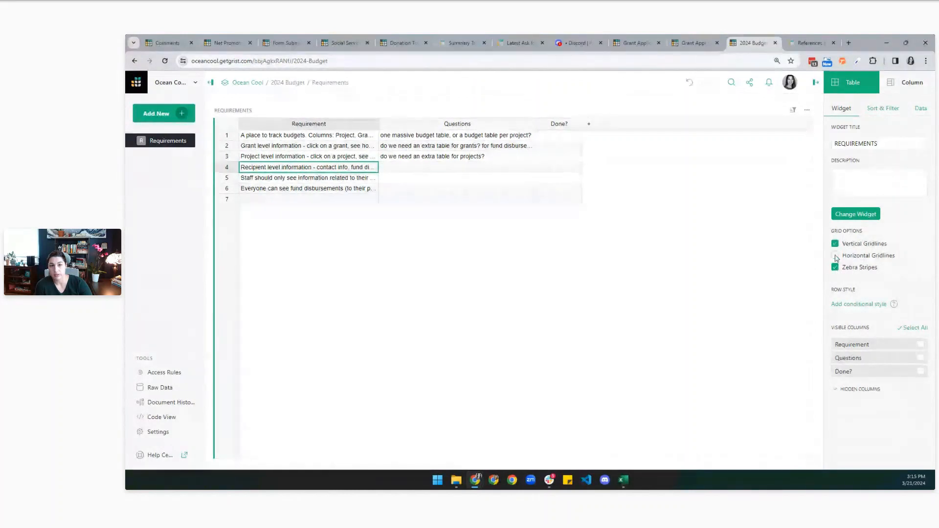
left_click(836, 245)
left_click(835, 244)
left_click(835, 256)
left_click(835, 267)
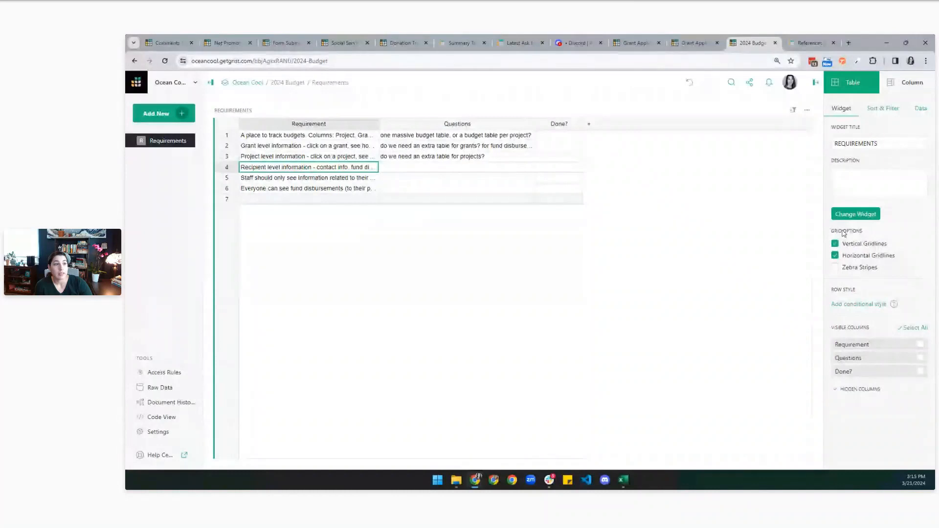
Turn on text wrap for the Requirement and Questions columns and widen Requirement further.
left_click(905, 87)
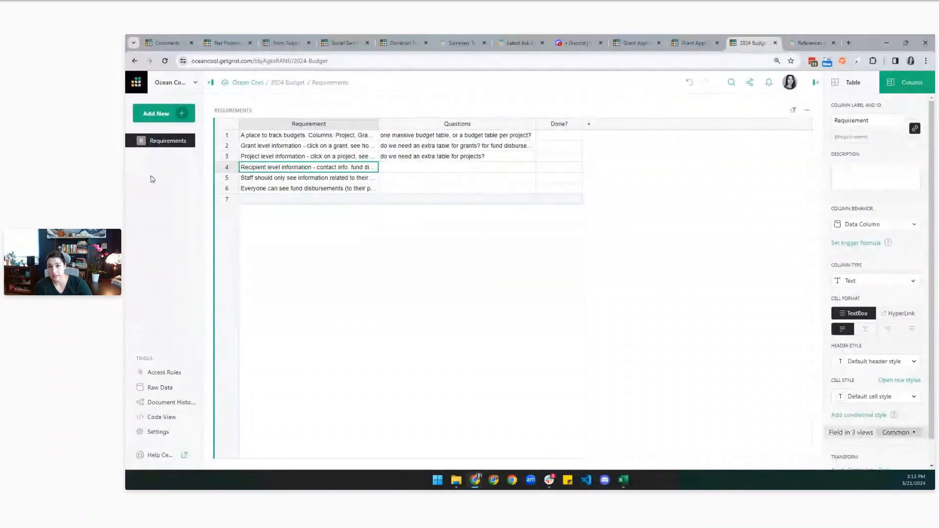
left_click(871, 283)
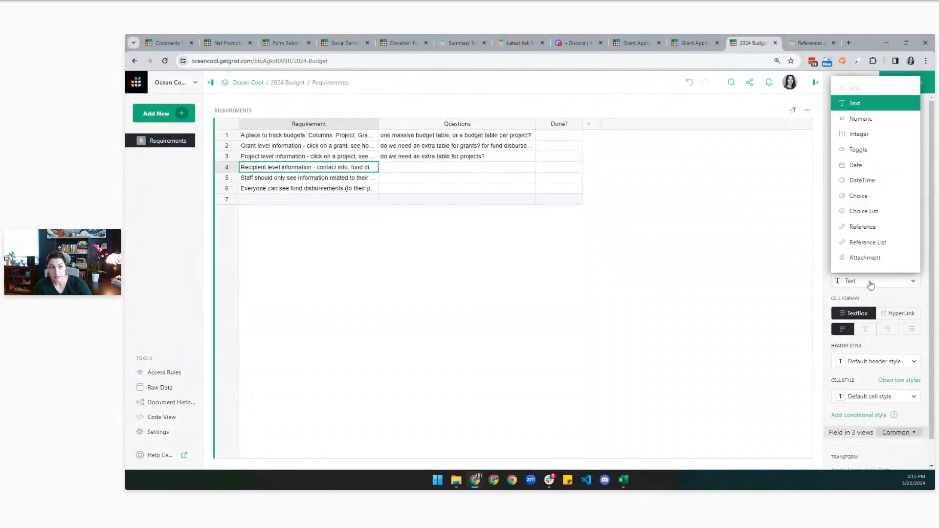
left_click(871, 283)
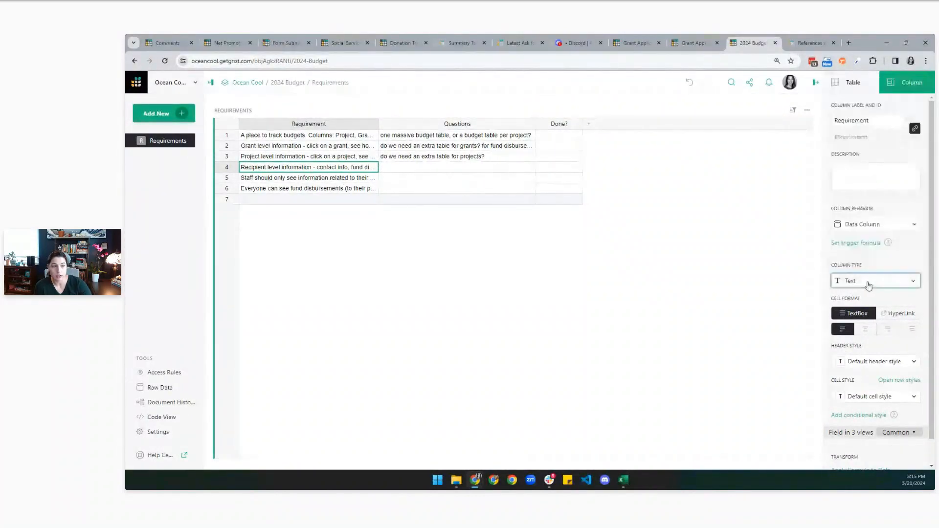
left_click(913, 330)
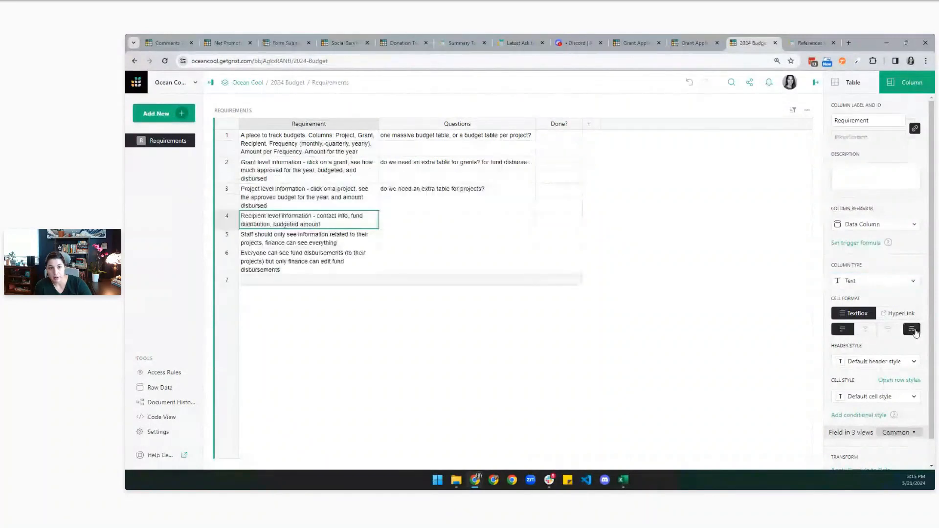
left_click_drag(379, 130, 467, 133)
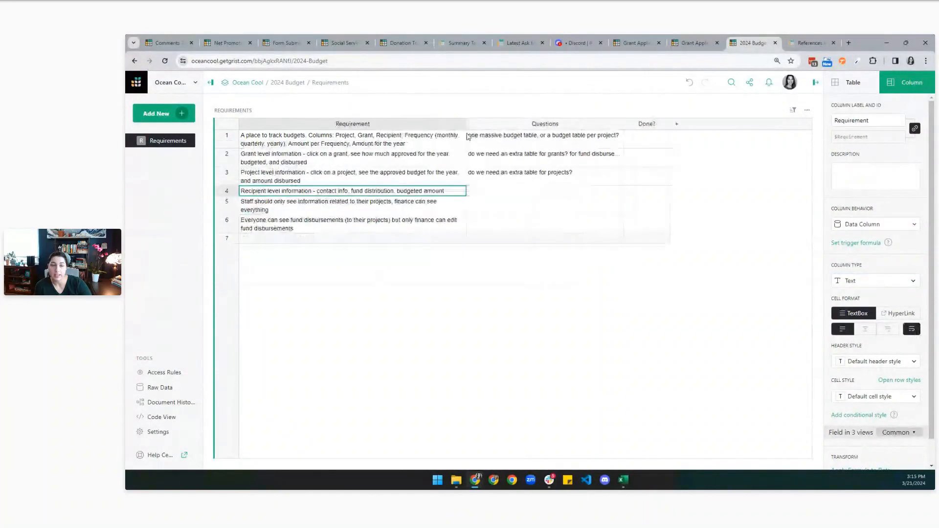
left_click(558, 163)
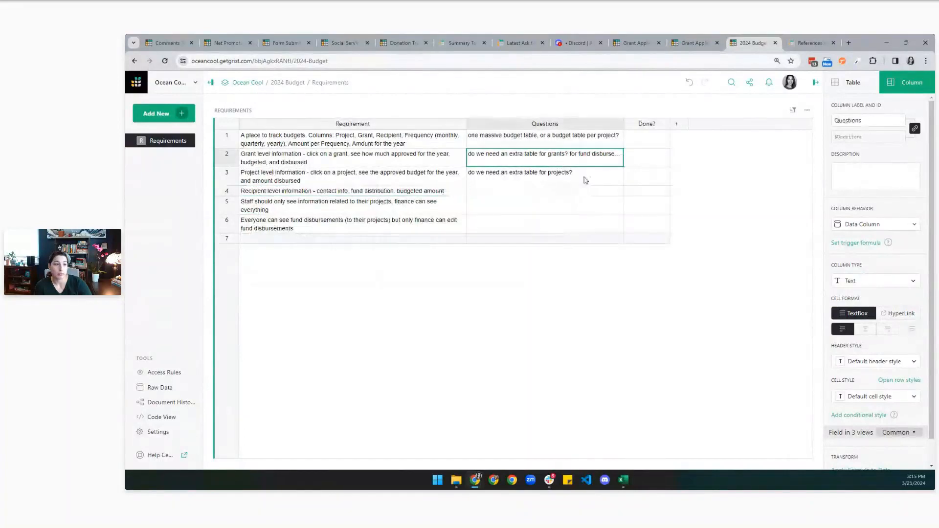
left_click(912, 329)
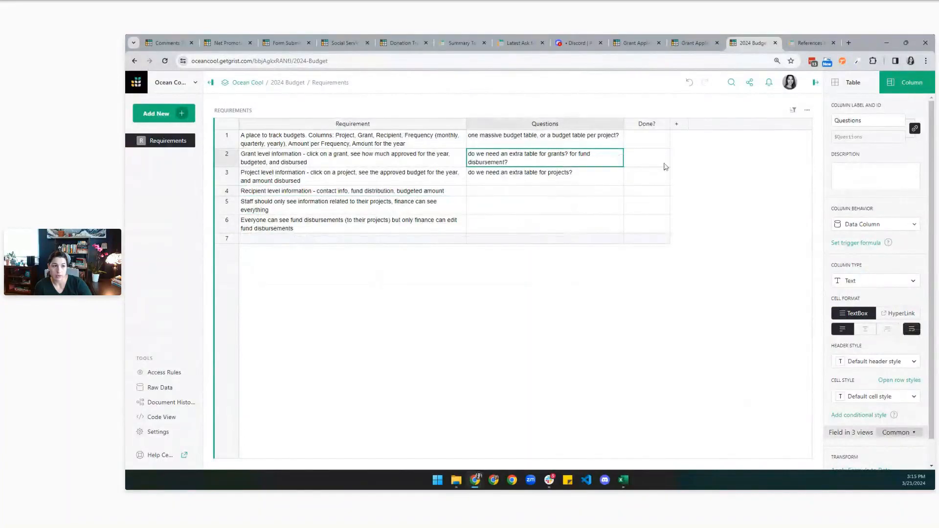
left_click(663, 183)
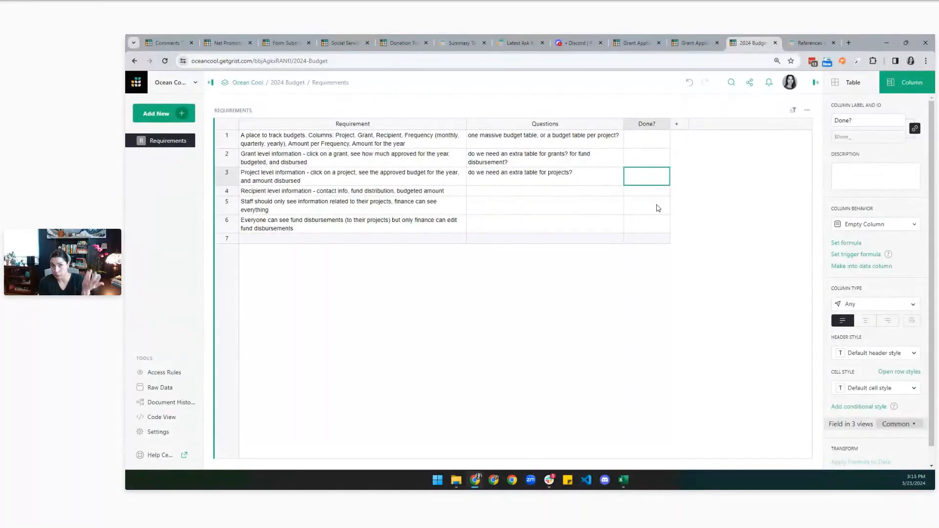
Change the Done? column type to Toggle so each row gets a checkbox.
left_click(850, 304)
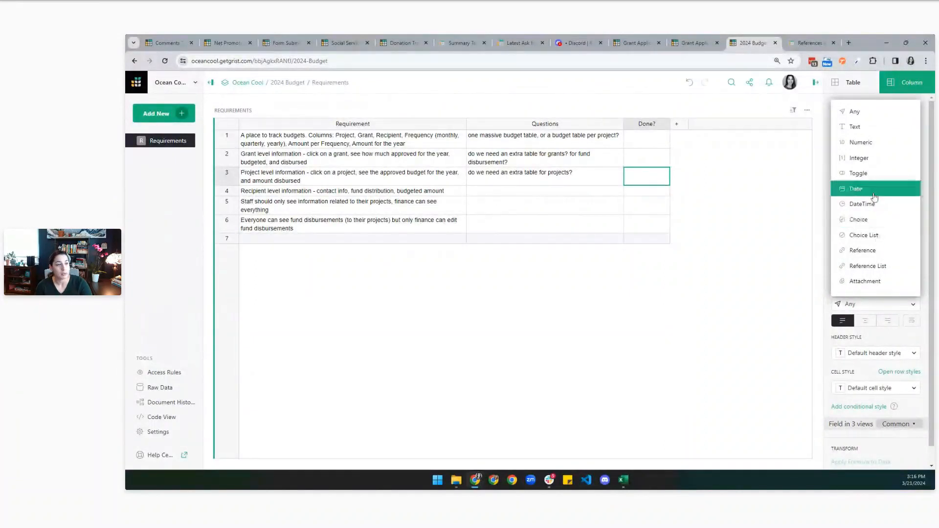
left_click(871, 173)
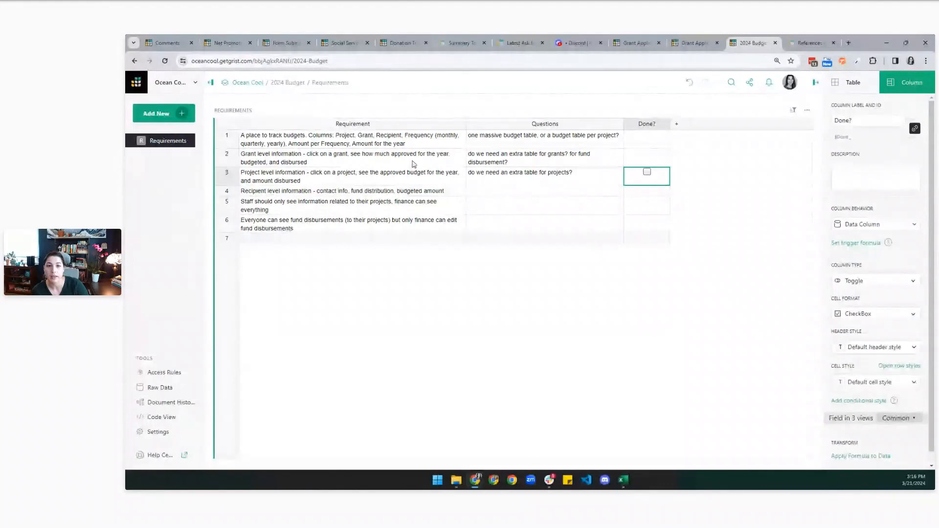
left_click(411, 142)
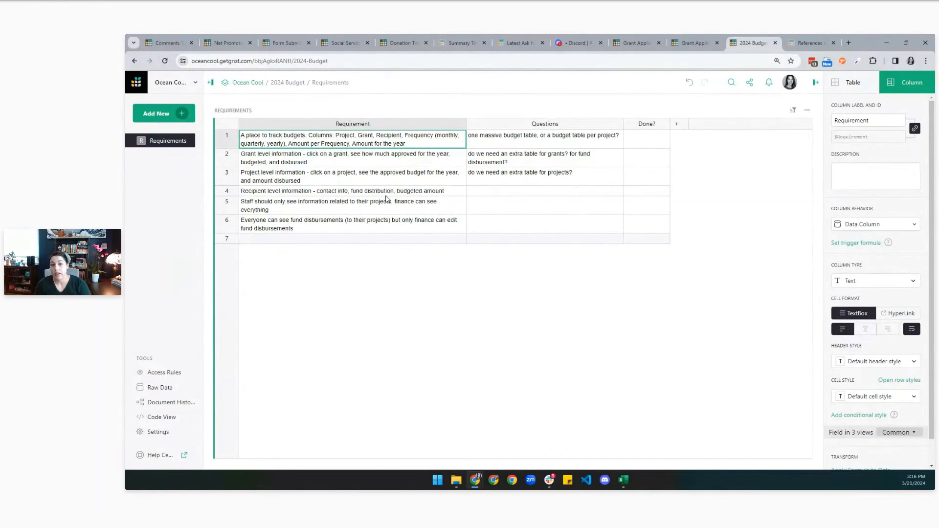
Review requirement rows 5 and 6 and the first question, then switch to the other Grist tab.
left_click(374, 206)
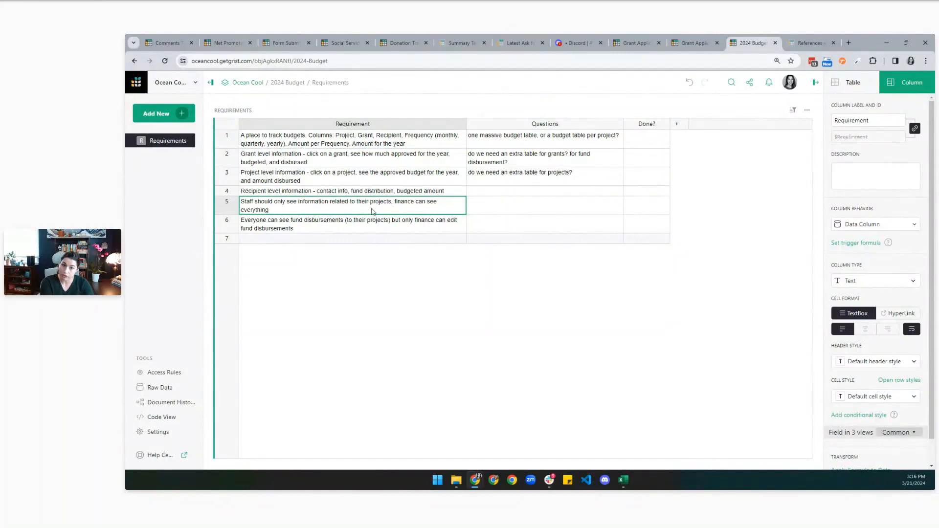
left_click(316, 230)
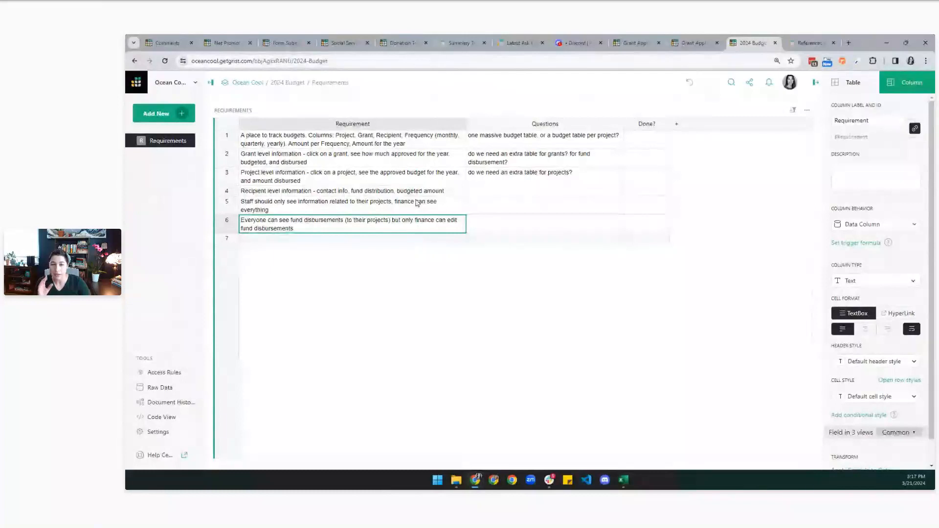
left_click(432, 142)
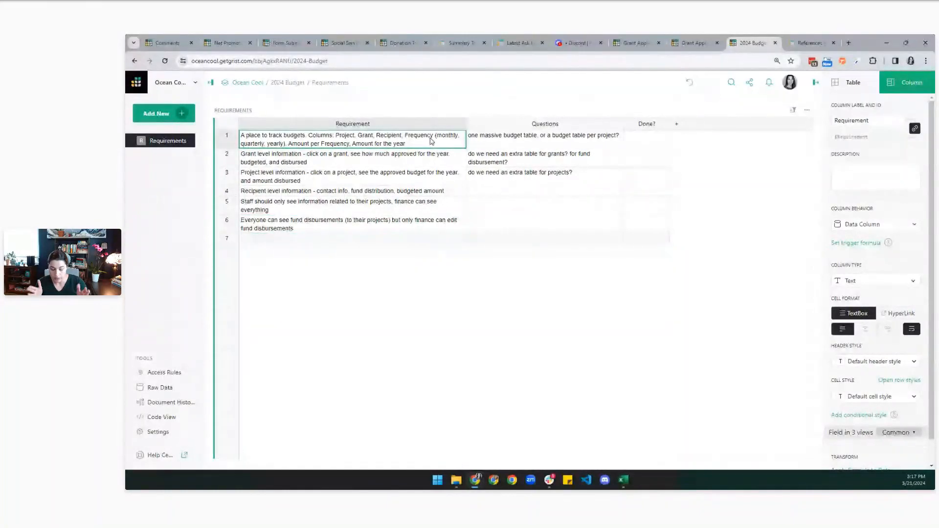
left_click(494, 147)
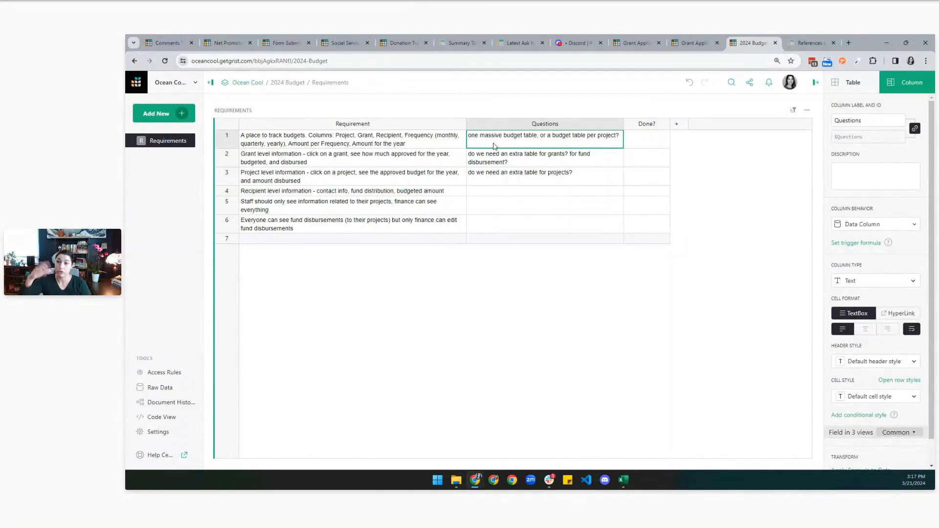
left_click(675, 42)
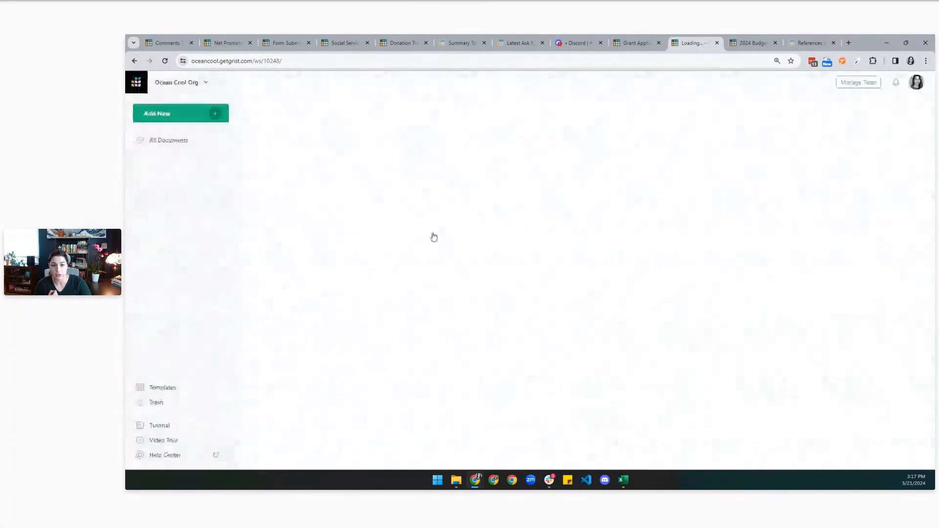
Inspect the NESTING project and Squawk - Nesting grant cells in 2024 Project Funding Budget, then return.
left_click(395, 219)
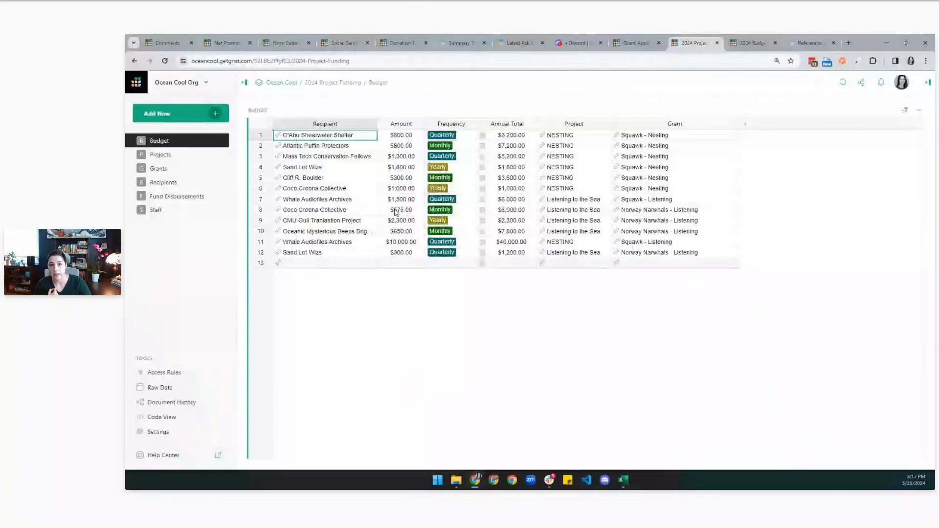
left_click_drag(560, 135, 577, 235)
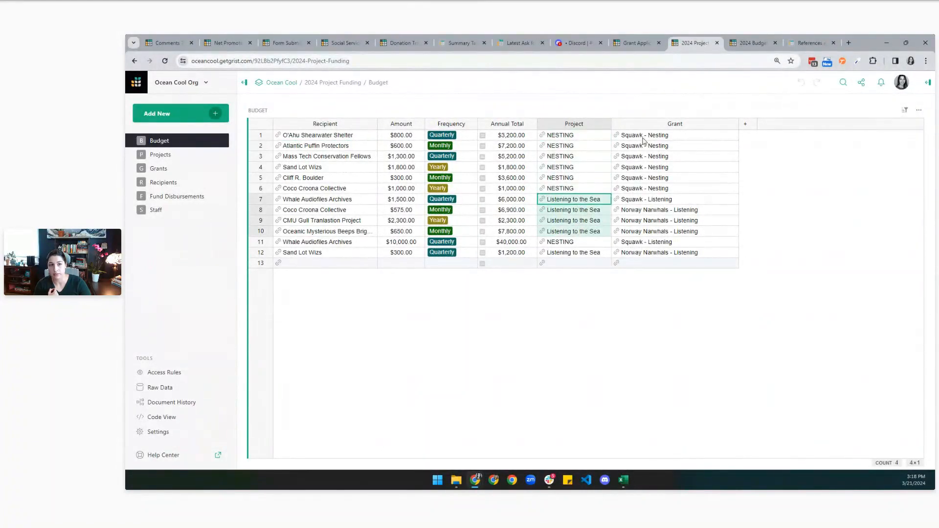
left_click_drag(631, 147, 636, 190)
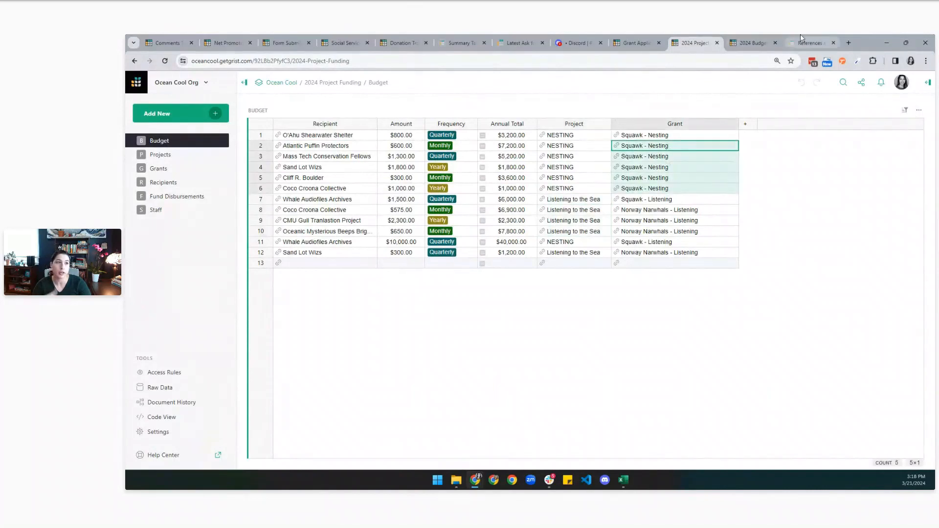
left_click(756, 37)
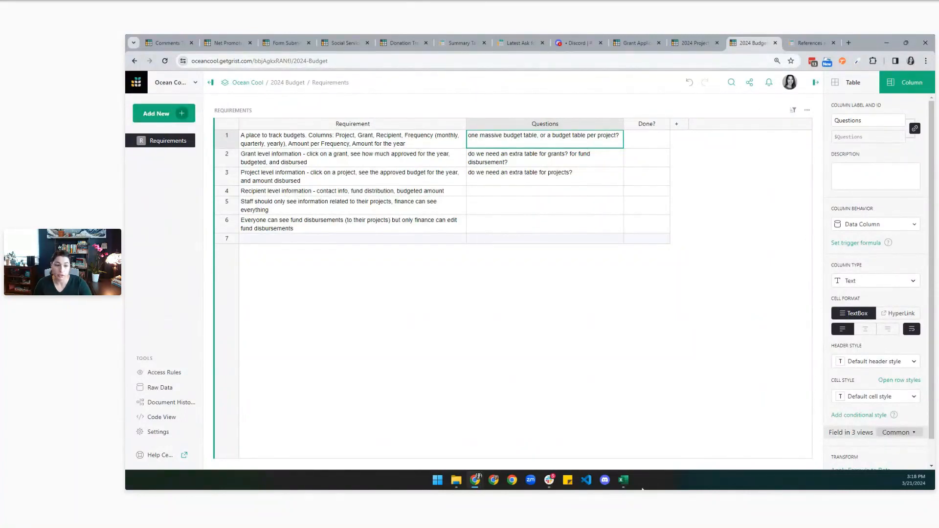
Bring up the Squawk grant proposal workbook in Excel, then return to the Grist document.
mouse_move(630, 484)
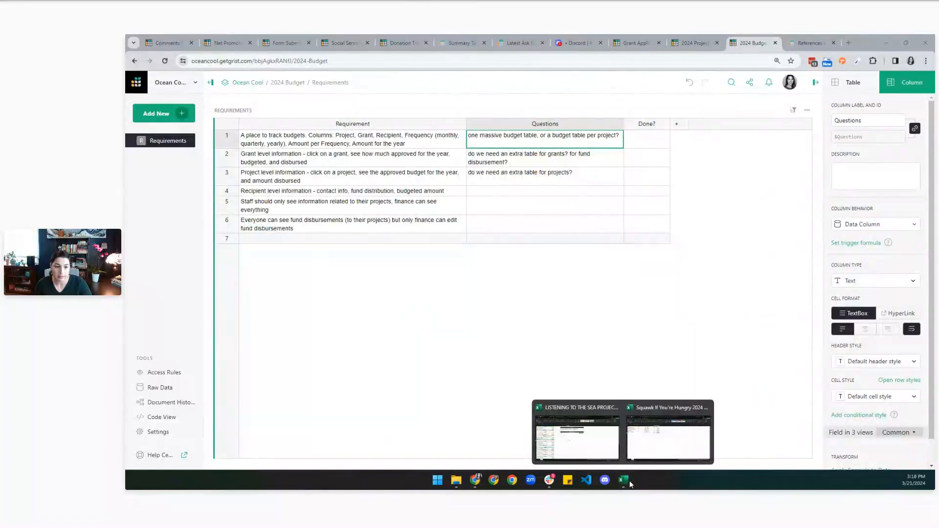
left_click(647, 448)
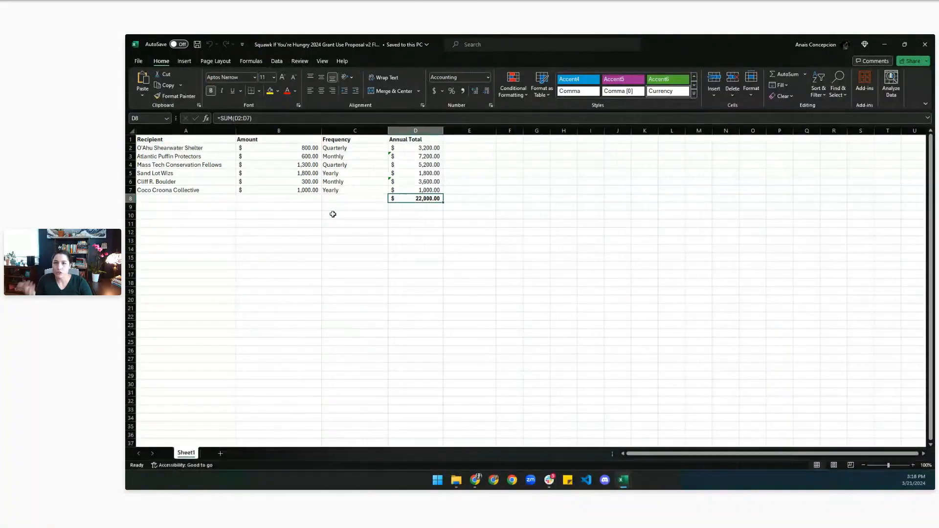
left_click(883, 44)
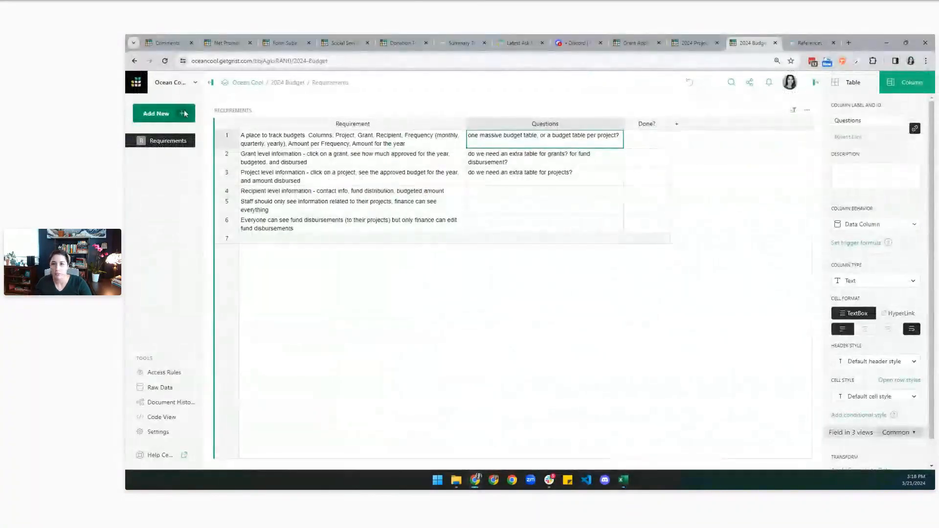
Import the Squawk grant proposal .xlsx as a new table, checking the 22000 total in the preview.
left_click(185, 114)
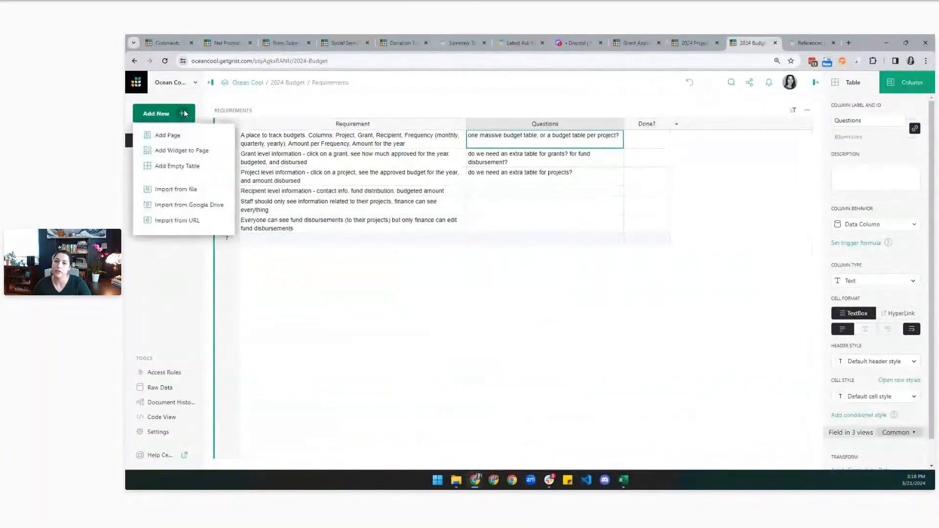
left_click(186, 190)
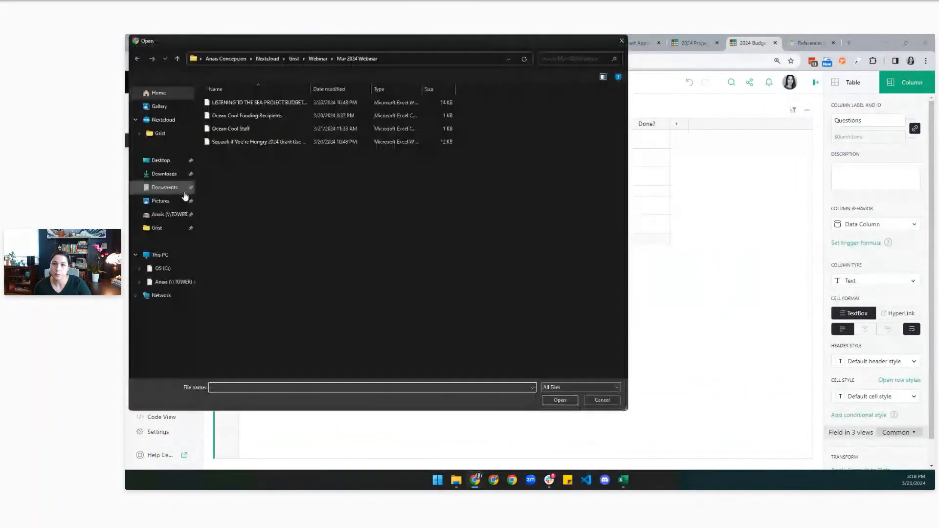
left_click(255, 142)
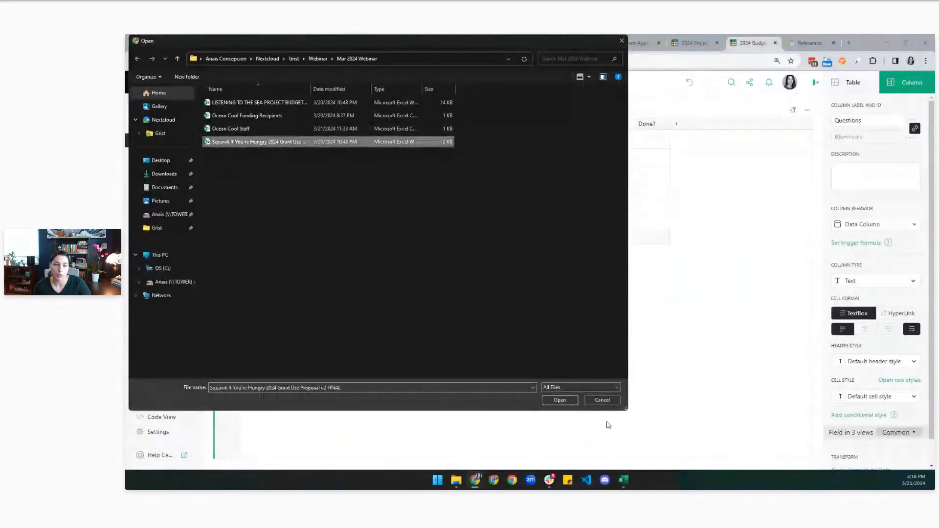
left_click(559, 400)
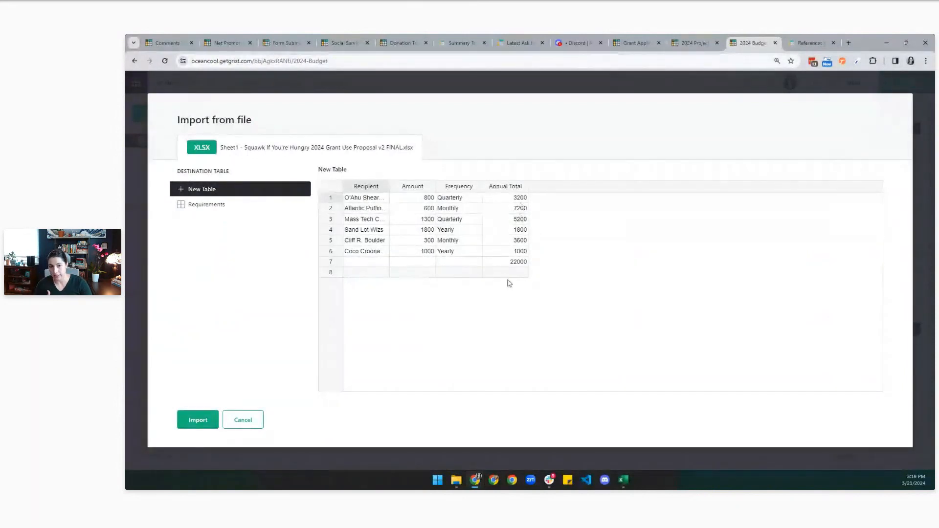
left_click(515, 263)
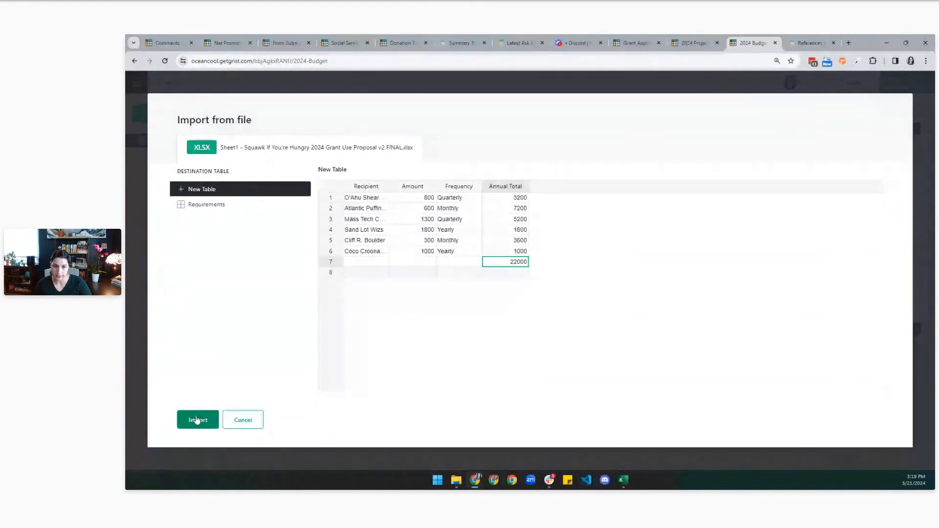
left_click(198, 420)
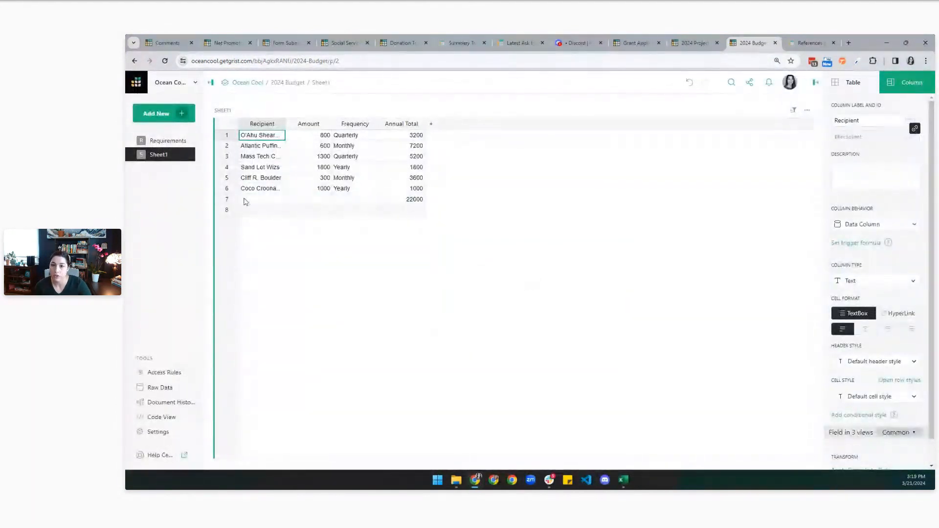
Delete the 22000 total row and rename the Sheet1 table to Budget.
right_click(246, 202)
left_click(254, 293)
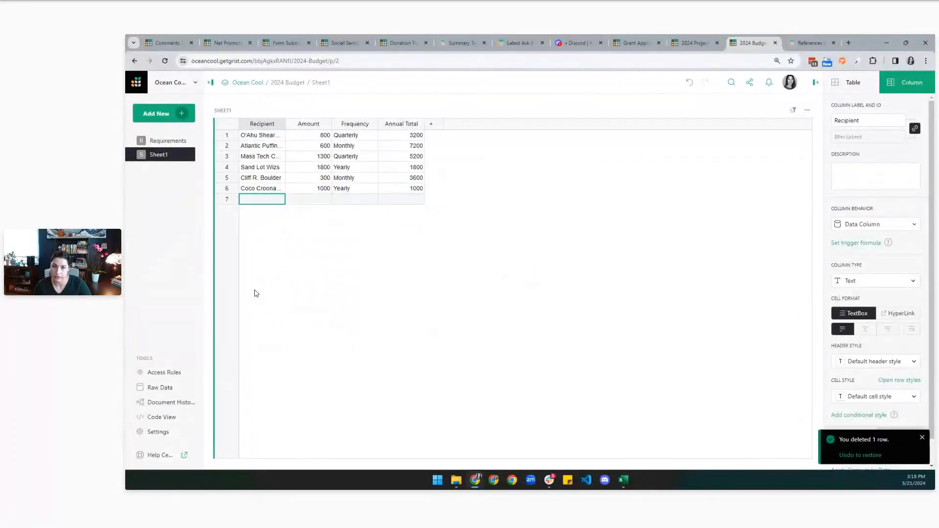
left_click(222, 110)
type("Budget")
key("Return")
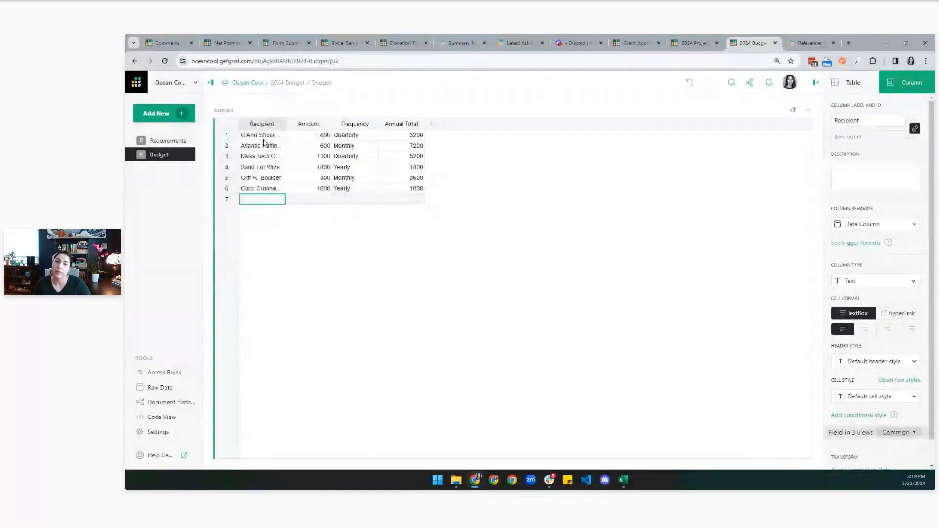
Widen the Recipient column and format the Amount column as US dollar currency.
left_click_drag(286, 123, 350, 124)
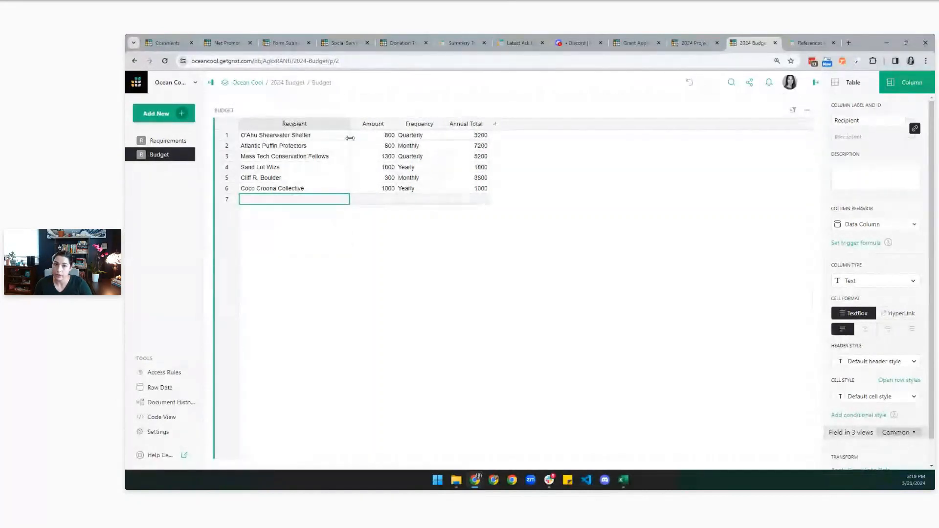
left_click(286, 157)
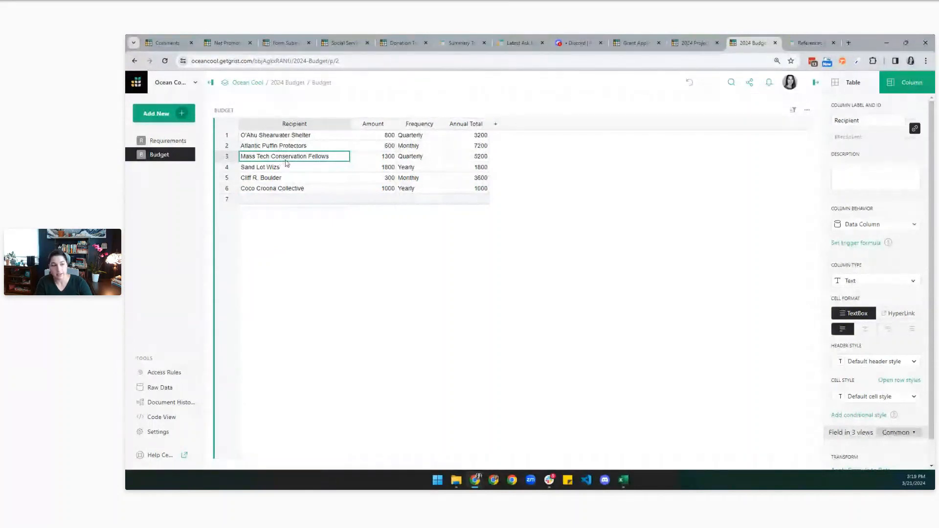
key("Right")
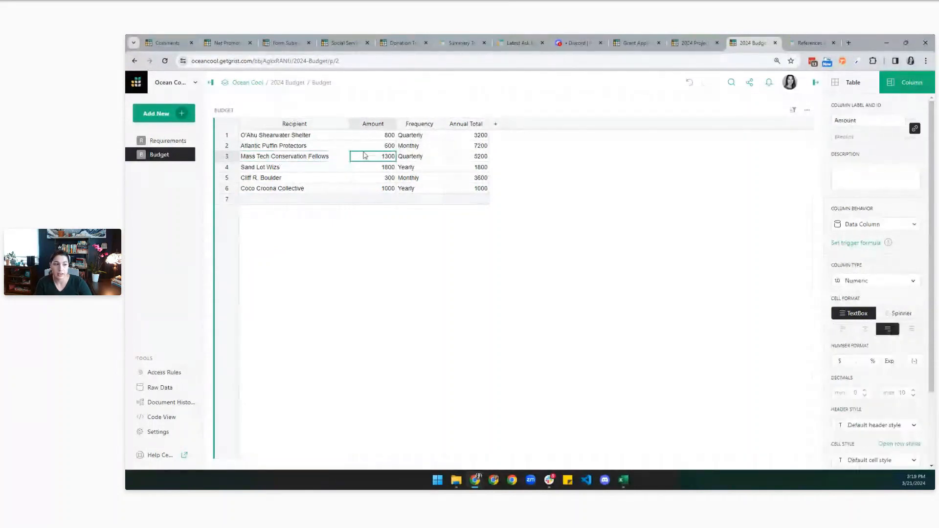
left_click(840, 361)
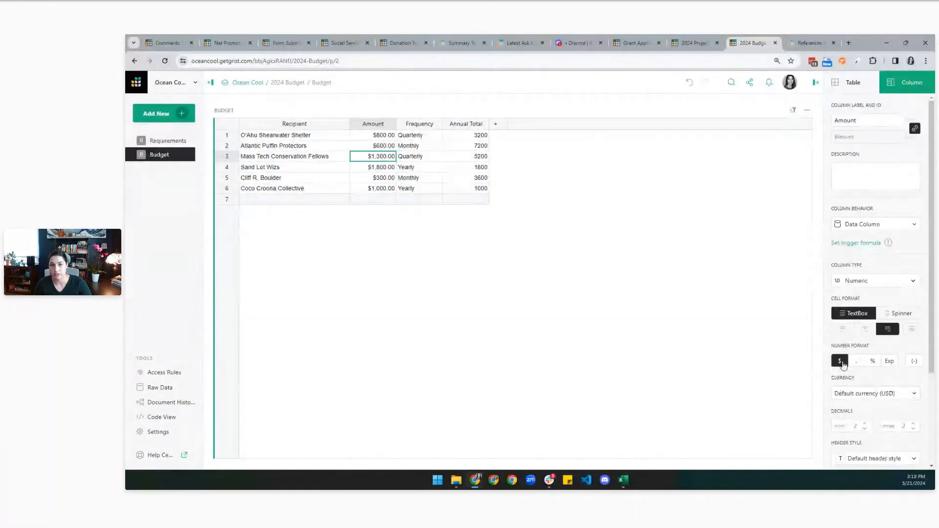
left_click(424, 160)
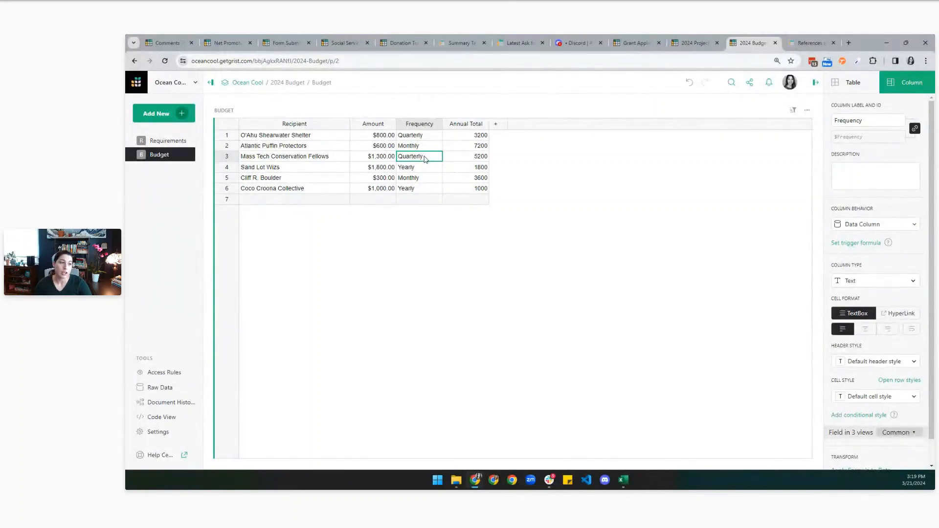
Convert Frequency to a Choice column with Quarterly, Monthly and Yearly choices.
left_click(875, 281)
left_click(871, 203)
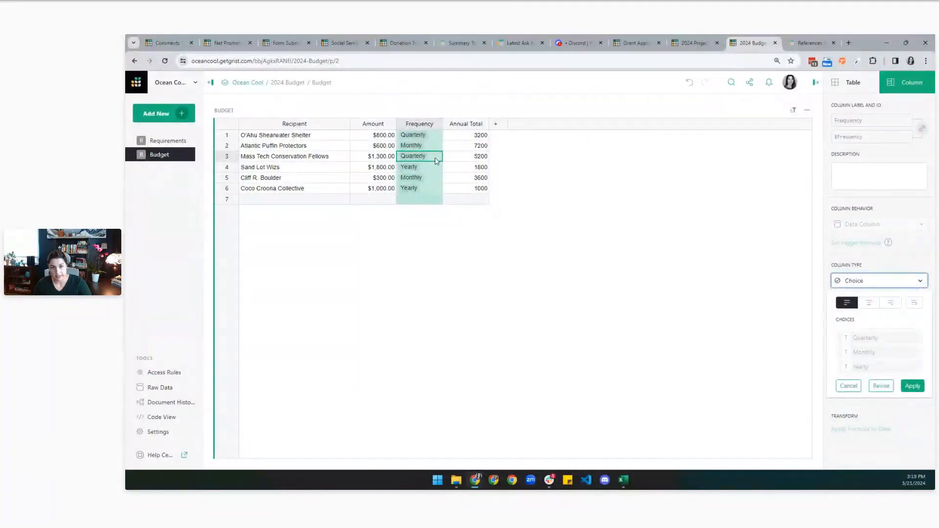
left_click(912, 386)
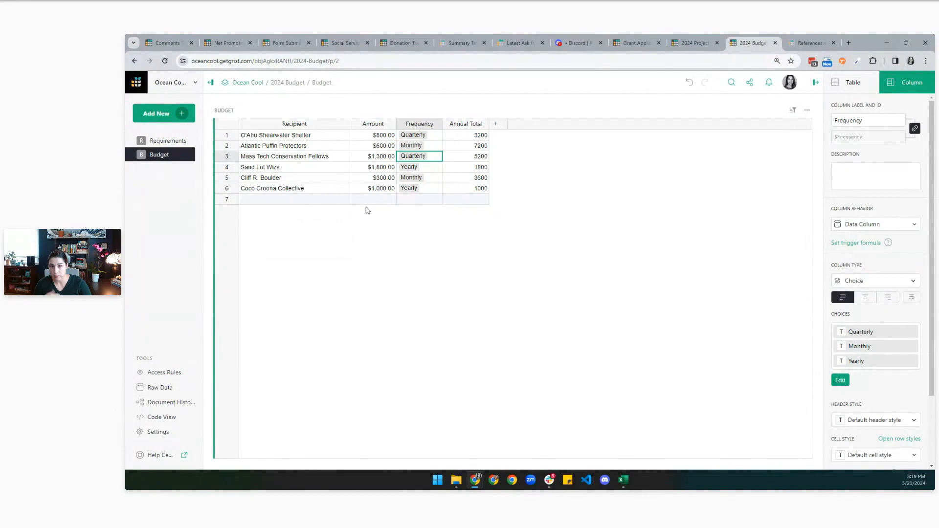
Add a test row with recipient 'New' and open its Frequency choice list.
left_click(297, 201)
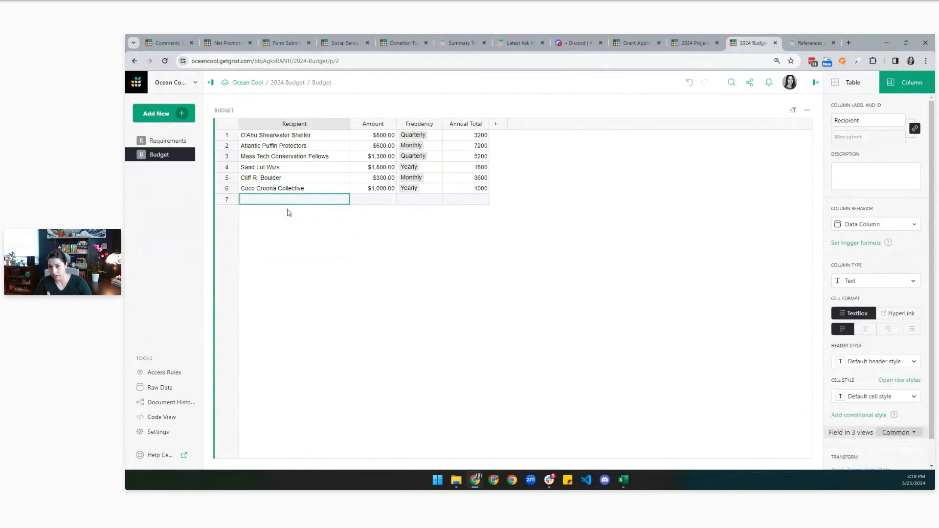
type("New")
key("Return")
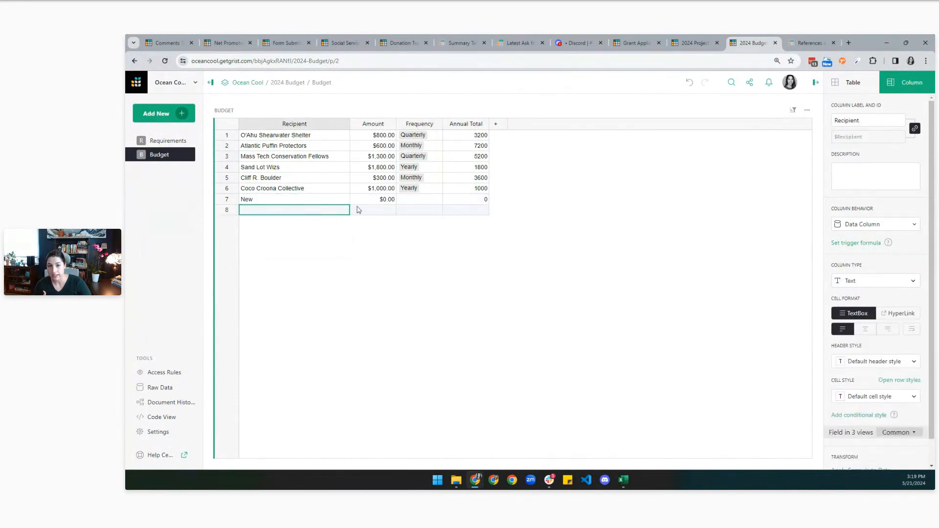
left_click(429, 201)
double_click(429, 202)
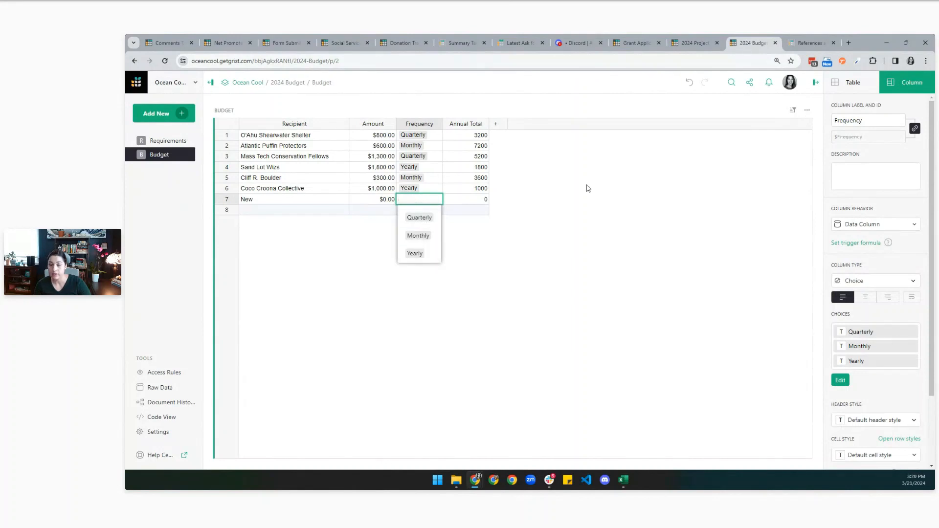
key("Escape")
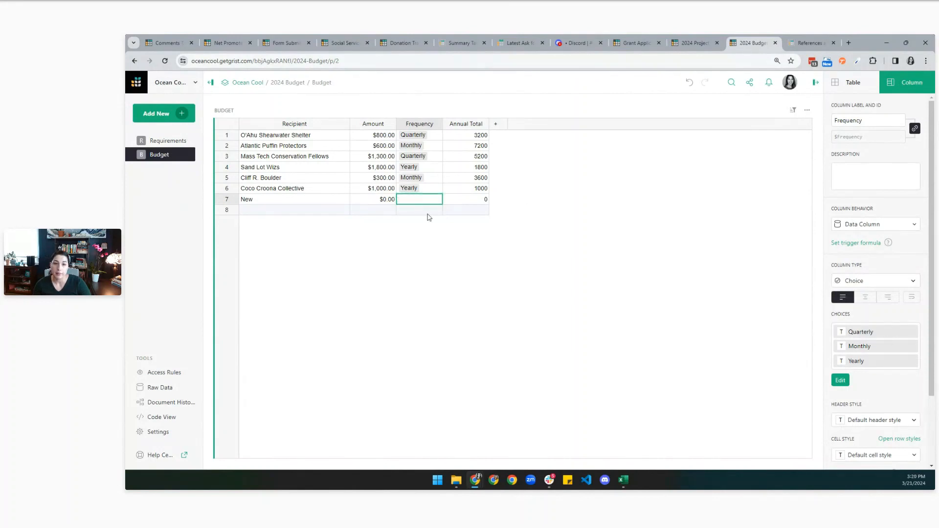
Try adding 'New one' and 'New' as Frequency choices for the test row.
left_click(867, 343)
type("New one")
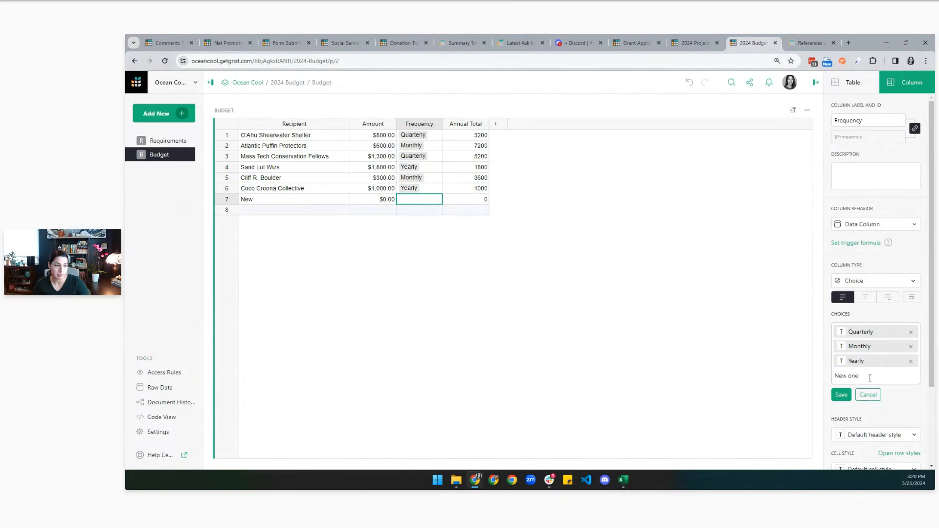
left_click(842, 394)
key("Return")
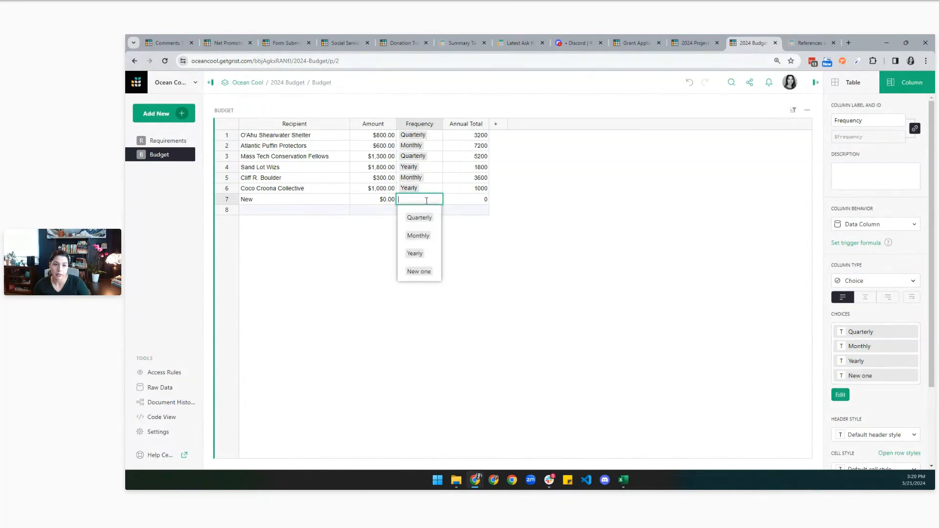
type("New one")
key("Escape")
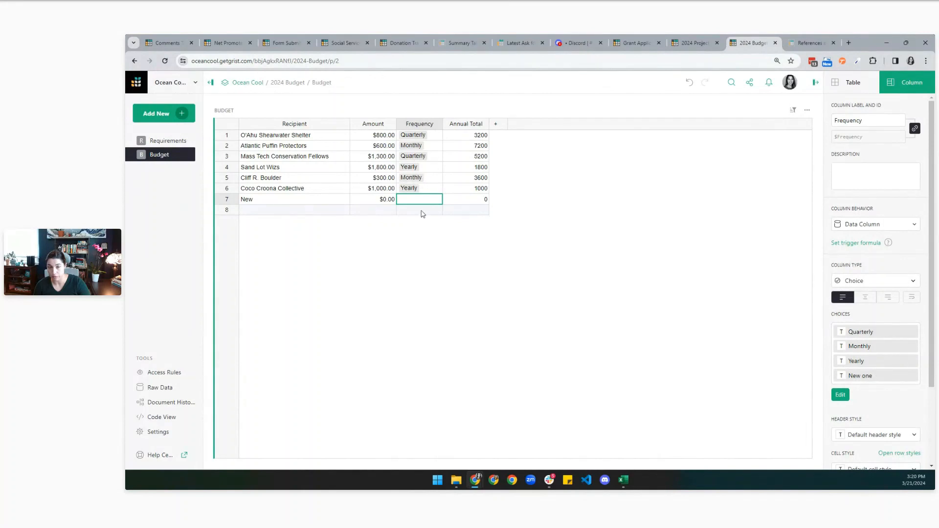
key("Return")
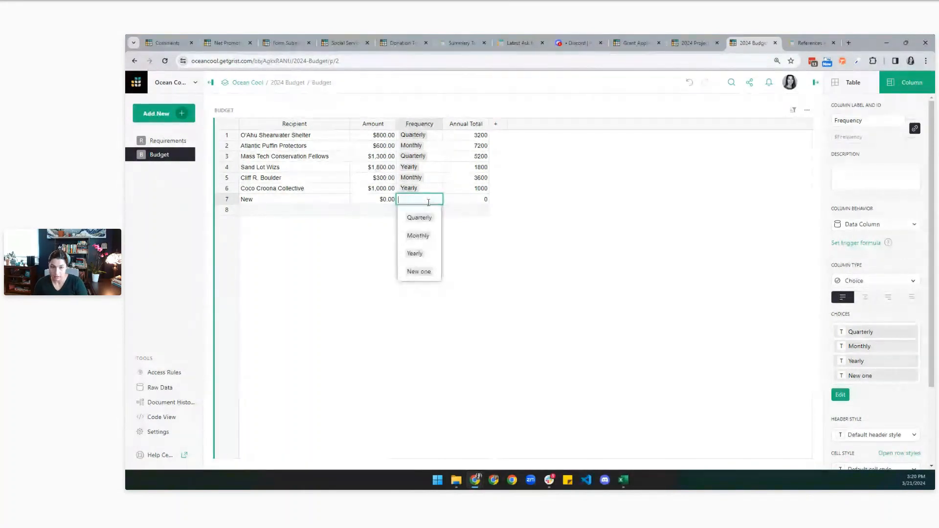
type("New")
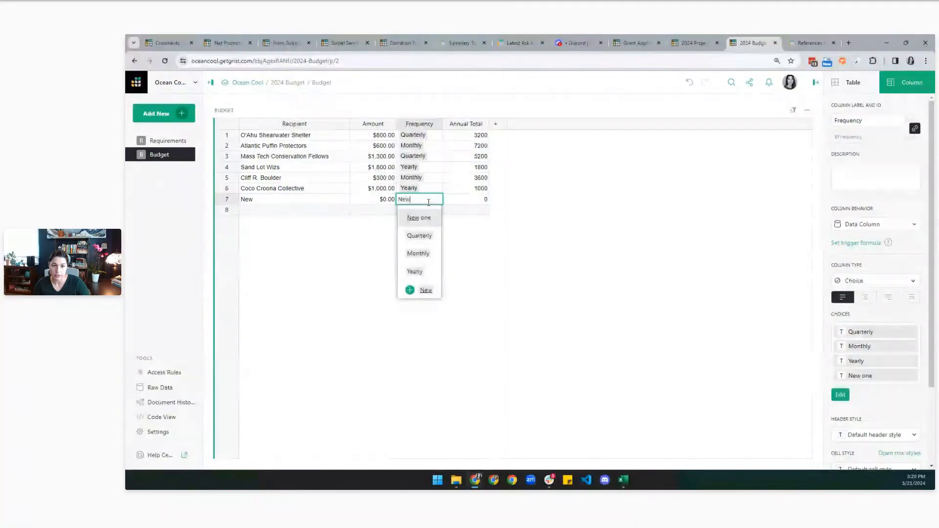
left_click(427, 290)
Leave the choices editor and delete the test row 7.
left_click(883, 391)
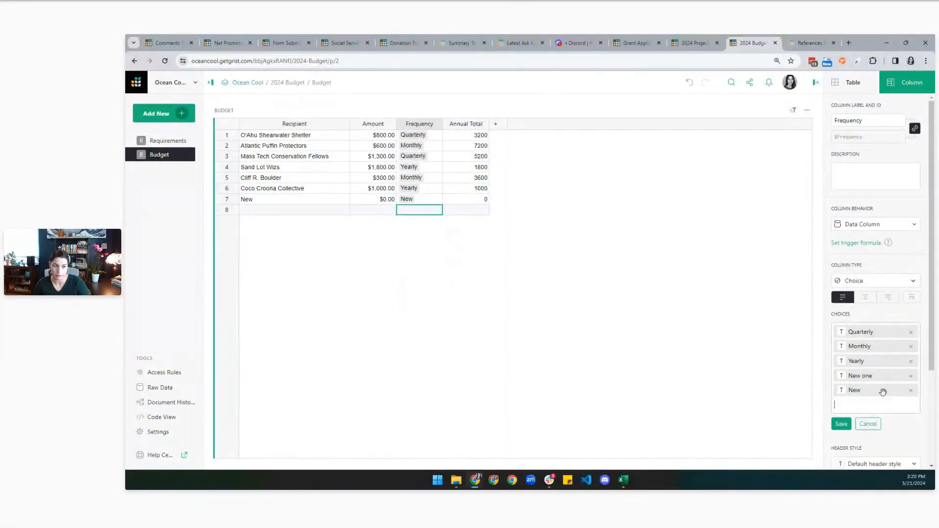
left_click(523, 297)
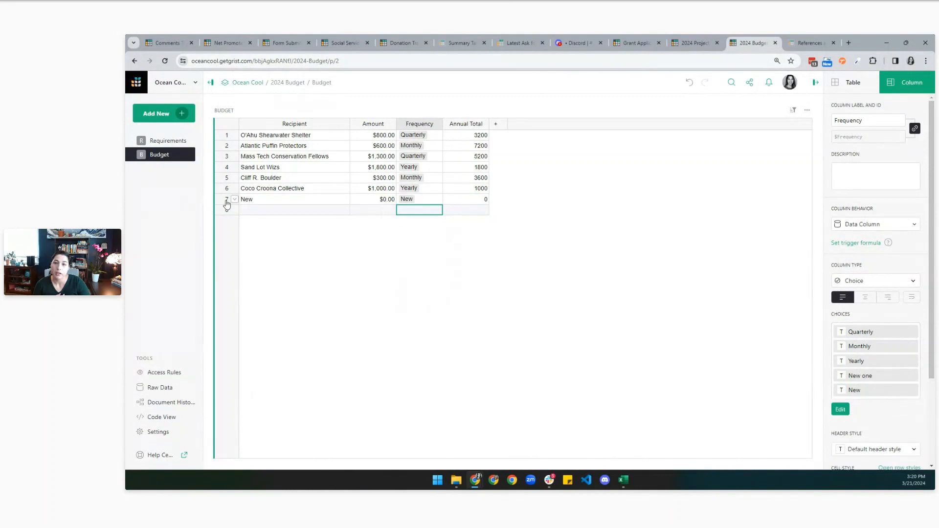
left_click(227, 200)
left_click(235, 199)
left_click(251, 293)
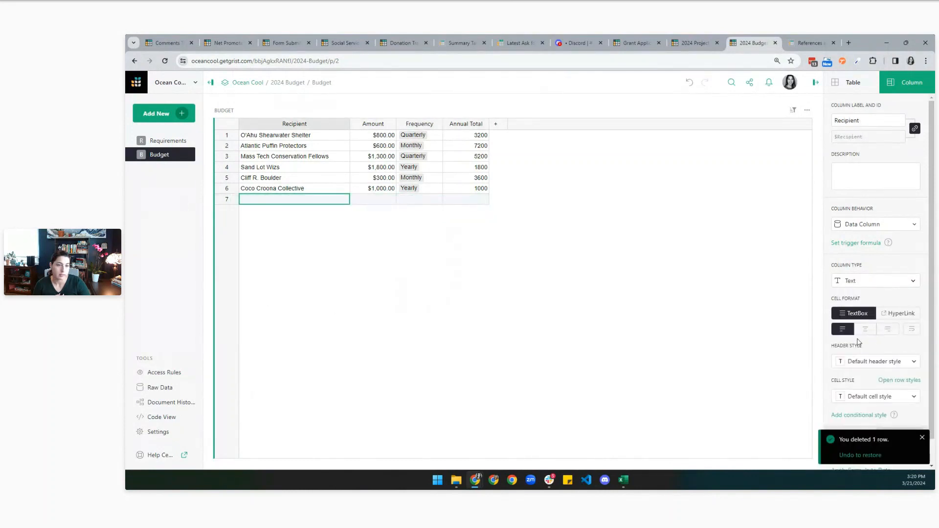
Remove the leftover test choices and give Quarterly a dark blue fill with white text.
left_click(434, 190)
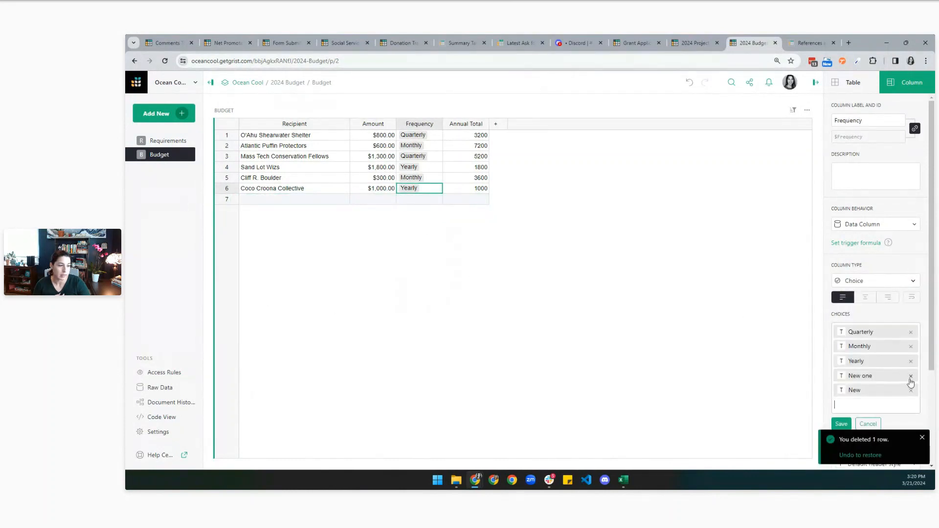
left_click(912, 390)
left_click(911, 377)
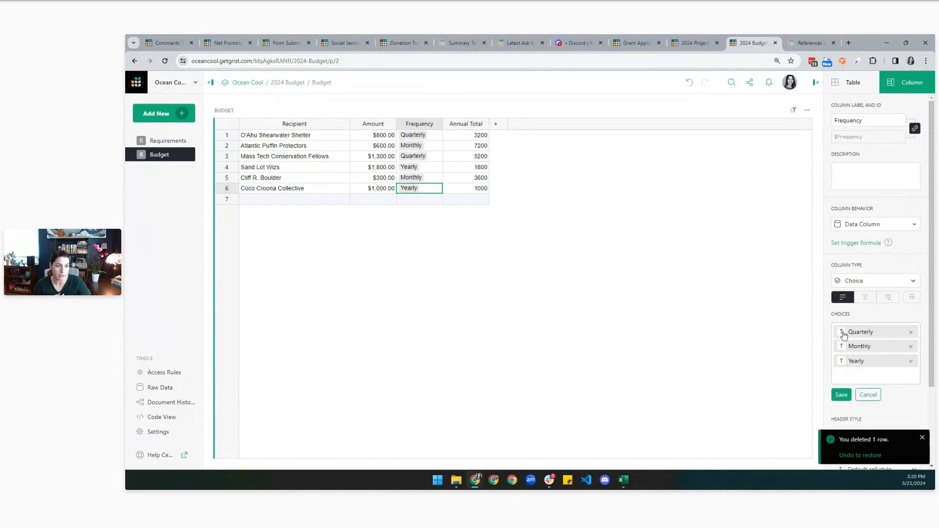
left_click(842, 332)
left_click(811, 290)
left_click(733, 177)
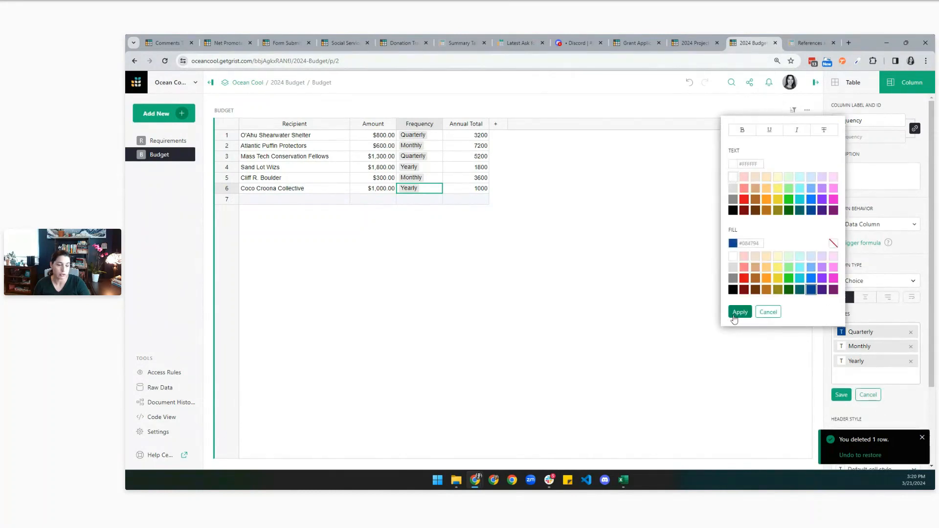
left_click(740, 312)
Colour Monthly dark green and Yearly olive with white text, then save the choices.
left_click(841, 347)
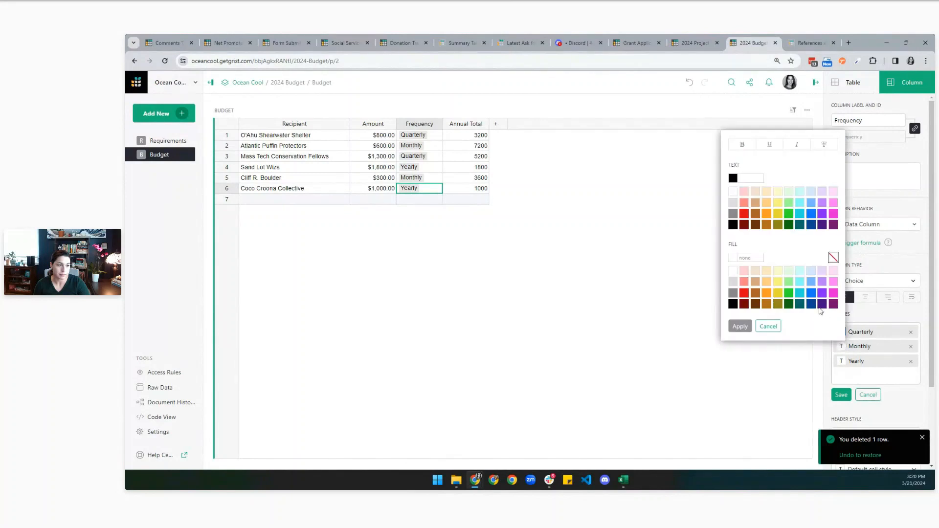
left_click(789, 304)
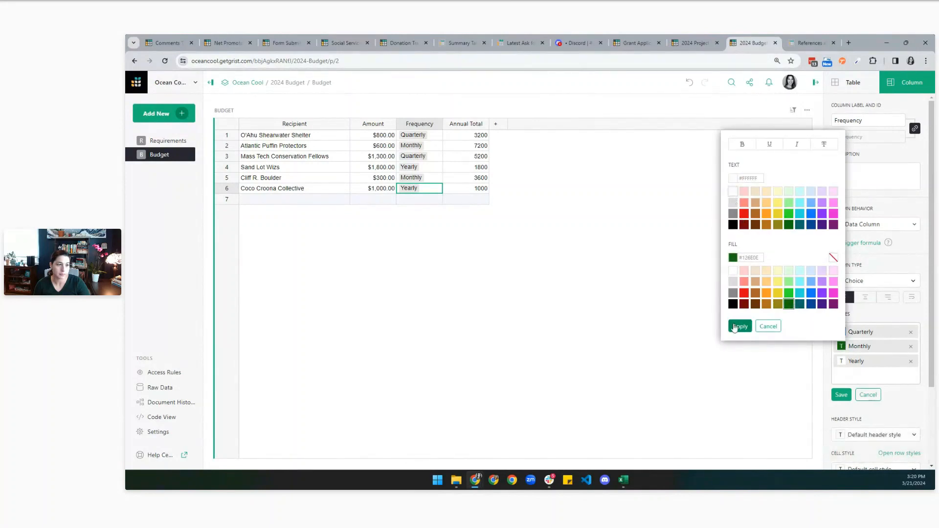
left_click(740, 327)
left_click(841, 361)
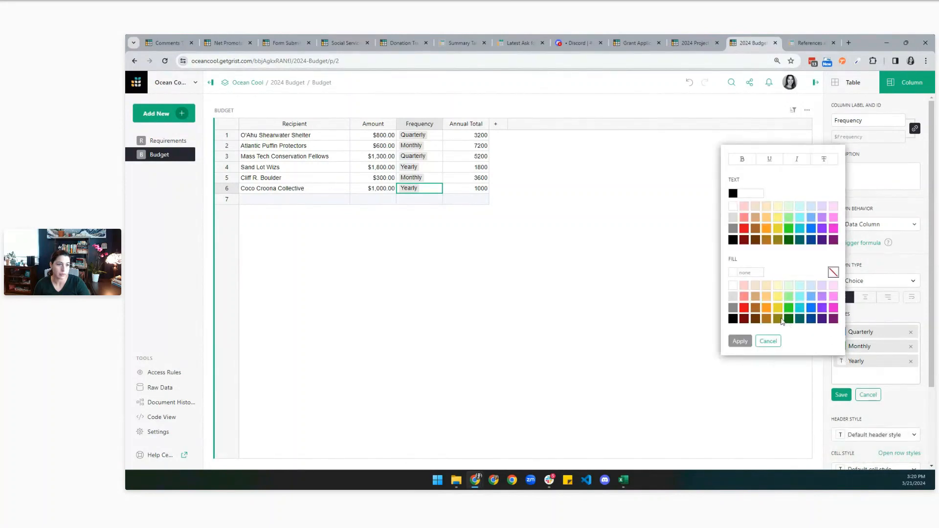
left_click(780, 319)
left_click(733, 207)
left_click(740, 341)
left_click(841, 395)
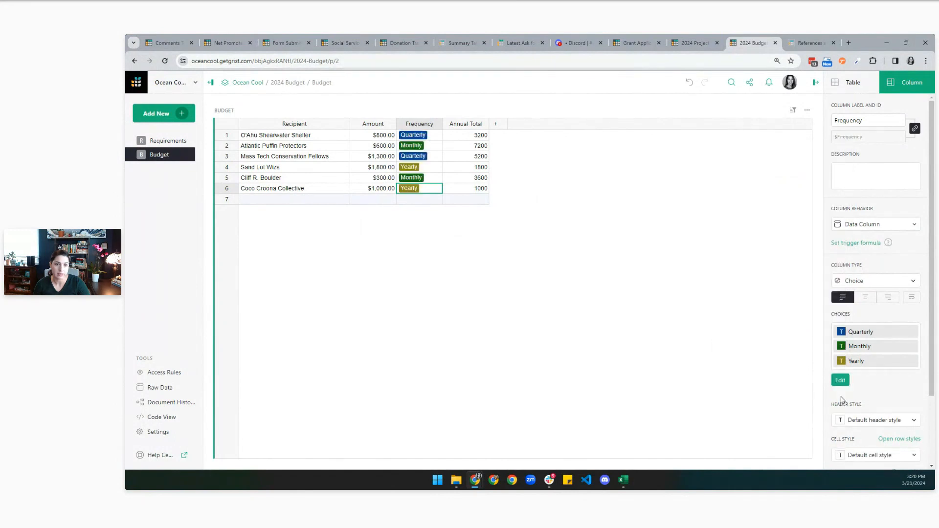
double_click(429, 200)
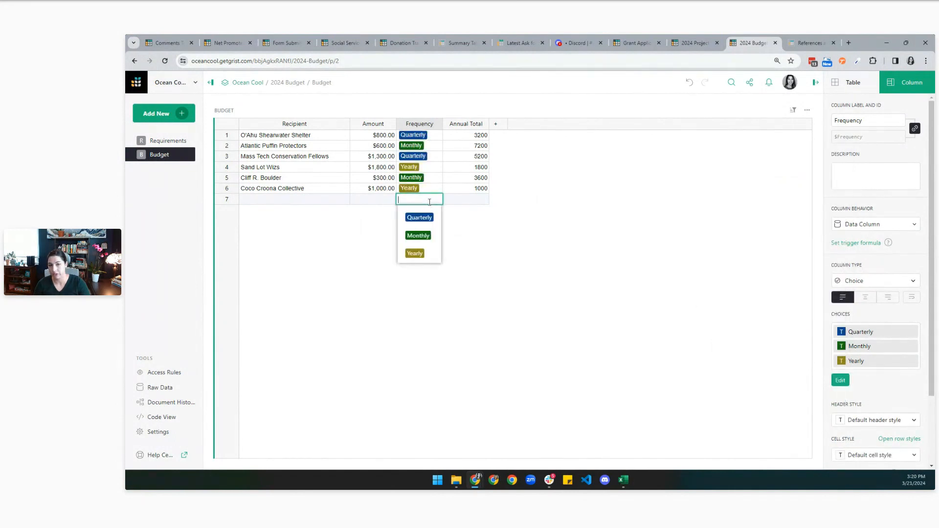
left_click(641, 227)
Delete blank row 7 and clear the Annual Total values in rows 1–6.
right_click(238, 202)
left_click(255, 292)
left_click(485, 149)
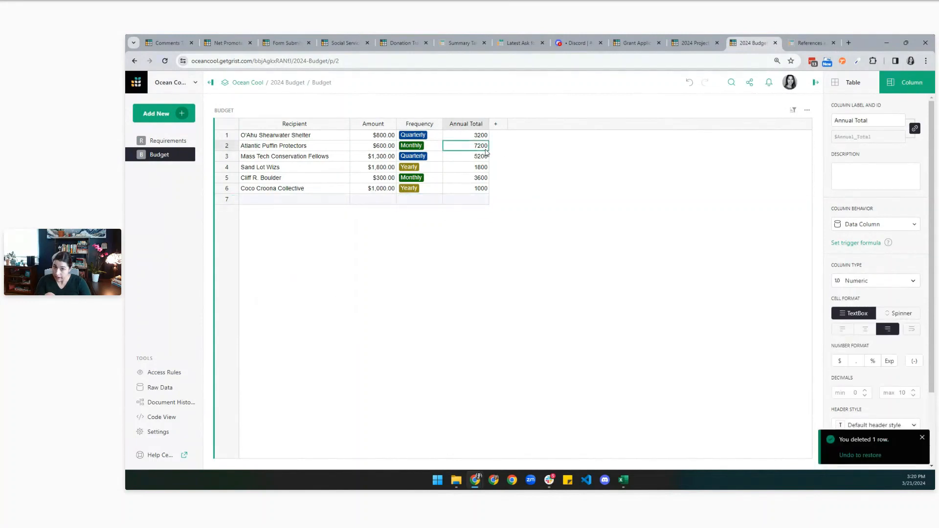
left_click(383, 136)
left_click(430, 135)
left_click(470, 136)
left_click_drag(469, 135, 483, 184)
key("Delete")
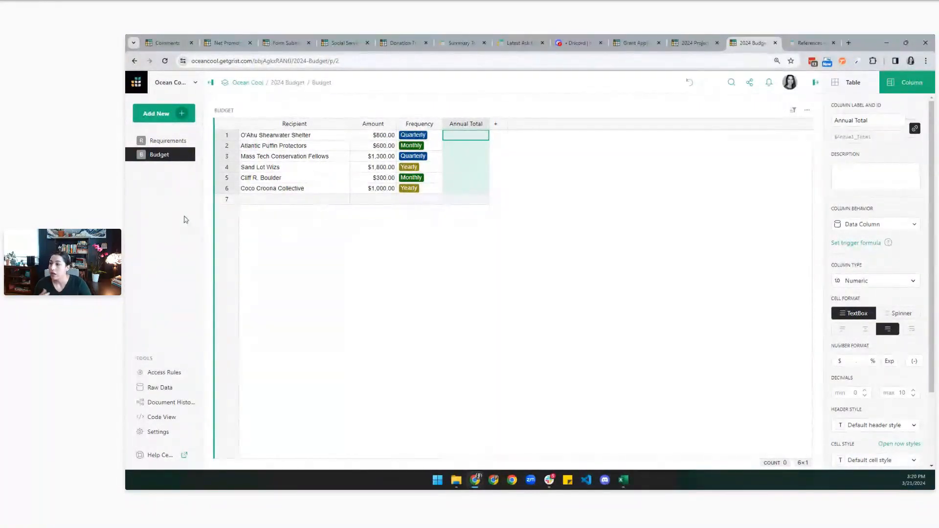
left_click(499, 125)
Add two new columns named Project and Grant to the Budget table.
left_click(510, 148)
type("Project")
key("Return")
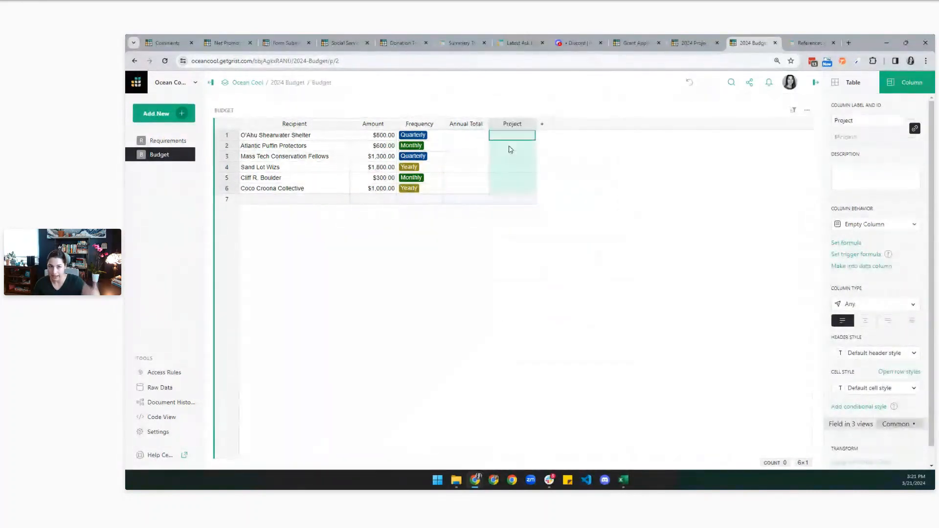
left_click(542, 124)
left_click(557, 143)
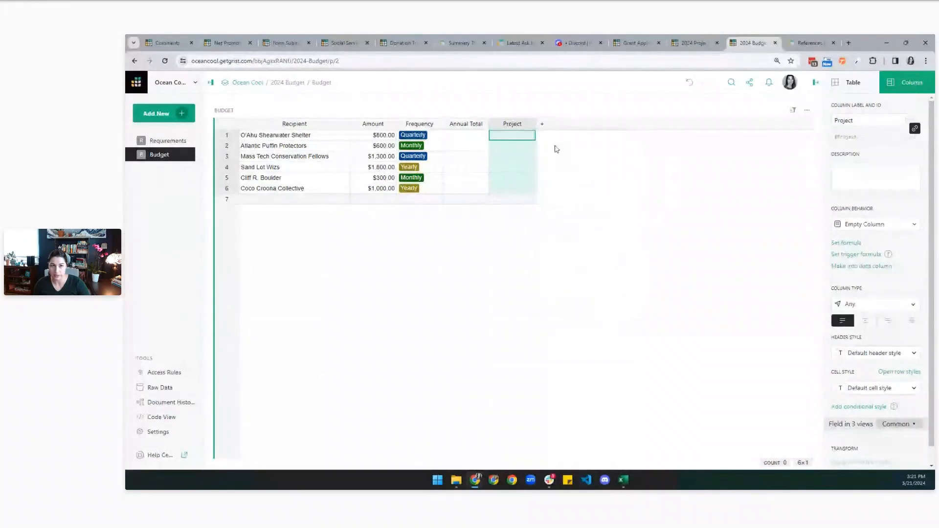
type("Grant")
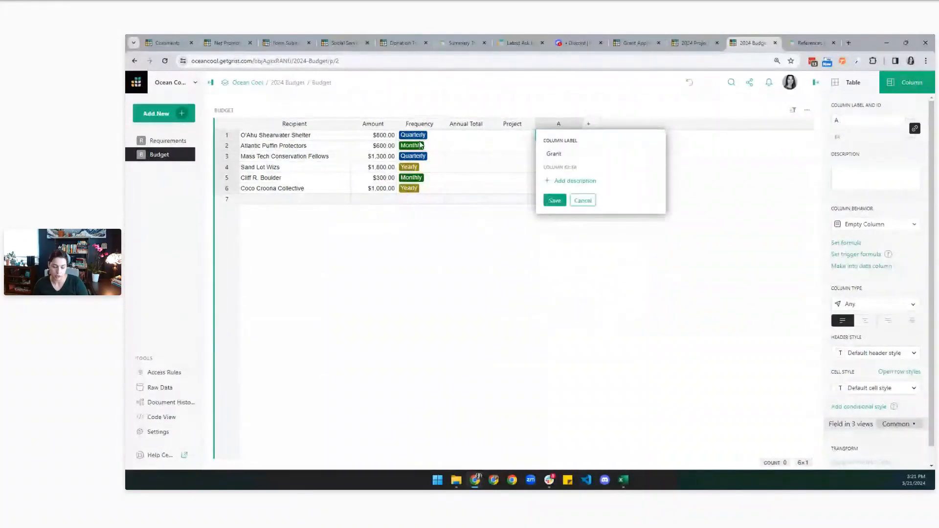
key("Return")
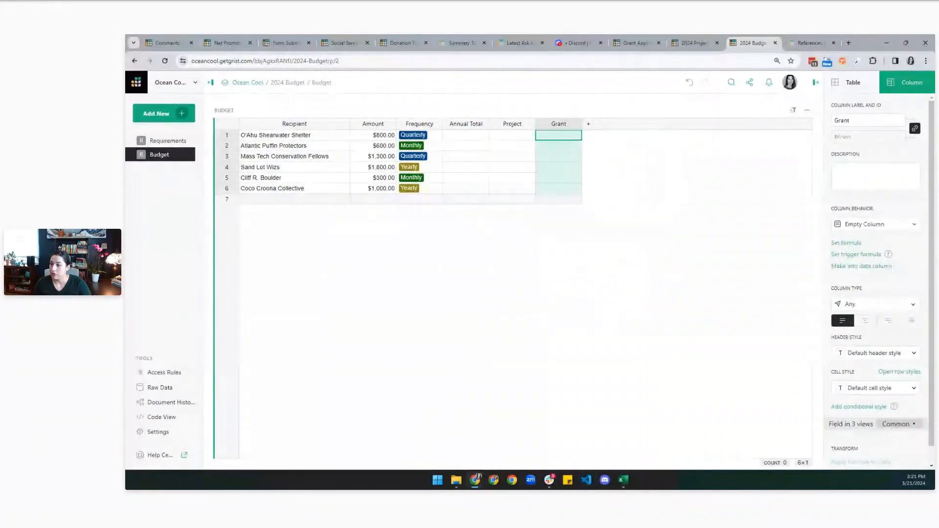
Fill rows 1–6 with NESTING in Project and Listening to the Sea in Grant.
left_click(528, 137)
type("NESTING")
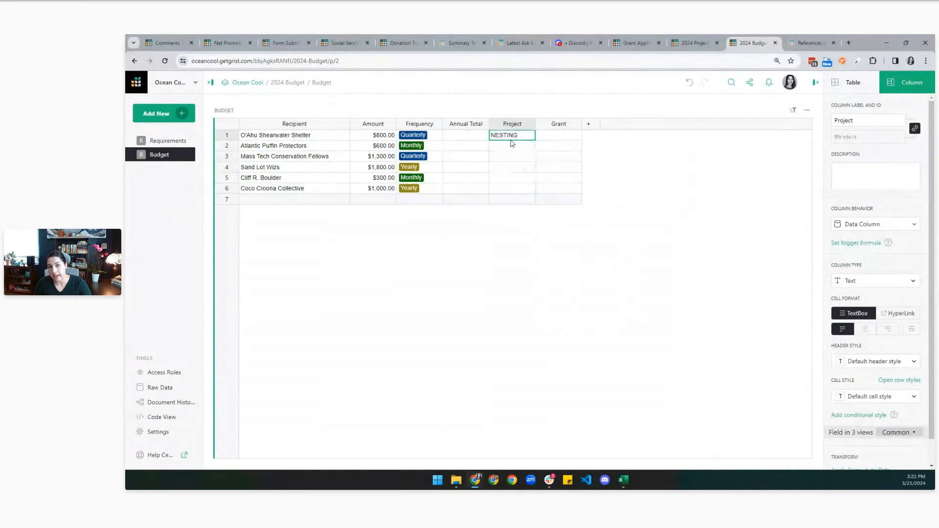
left_click_drag(512, 146, 509, 194)
type("NESTING")
left_click(555, 137)
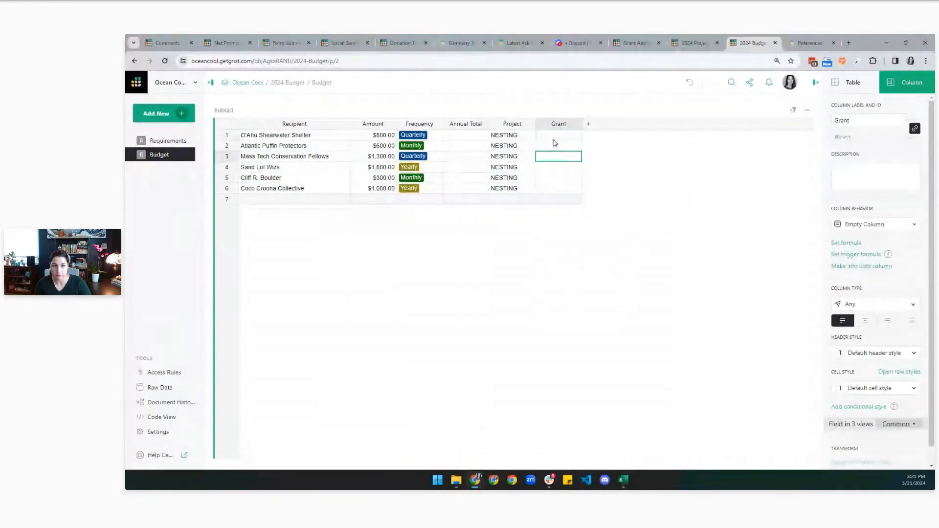
key("ctrl+v")
left_click_drag(559, 139, 551, 190)
key("ctrl+d")
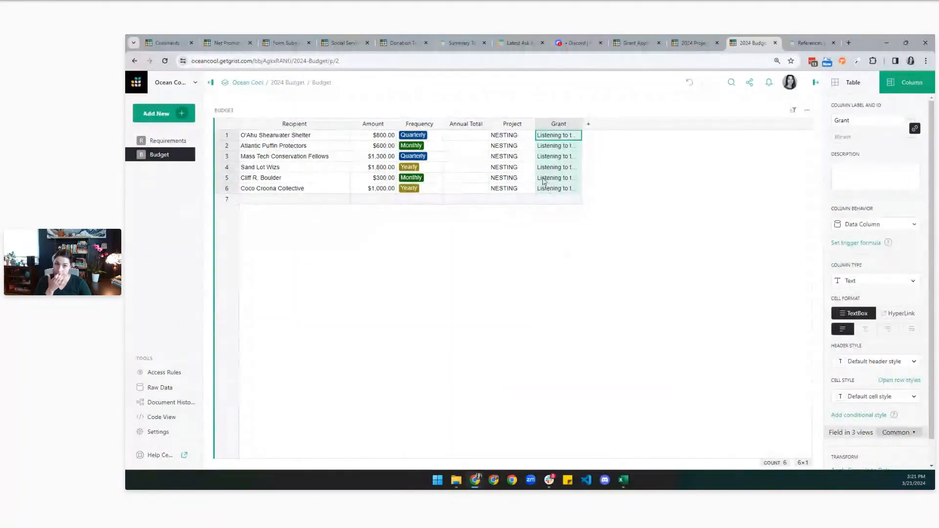
Widen the Grant column so 'Listening to the Sea' shows in full.
left_click_drag(582, 123, 632, 124)
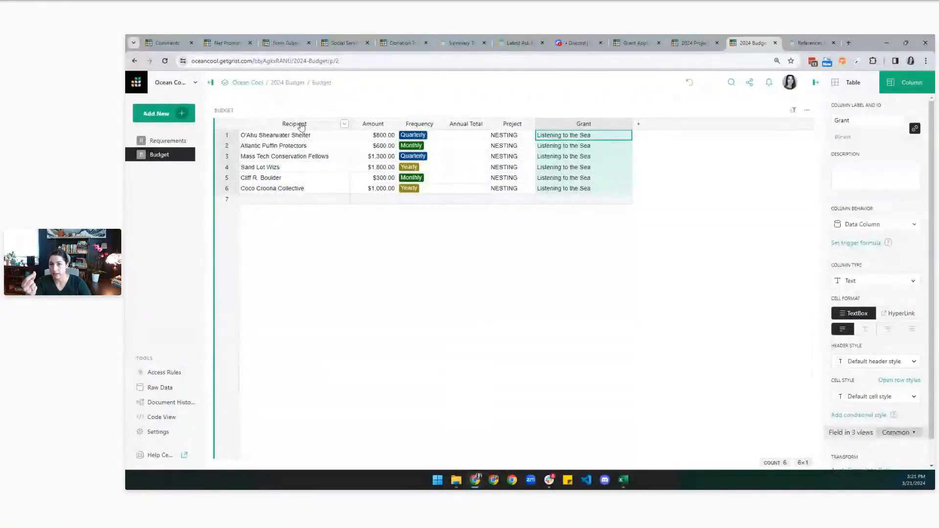
left_click(226, 137)
left_click(260, 138)
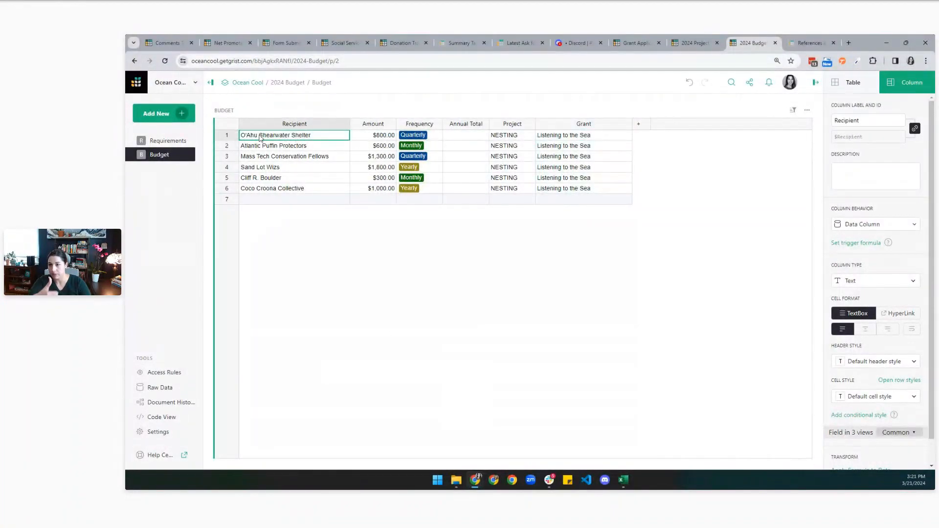
left_click(509, 137)
key("Right")
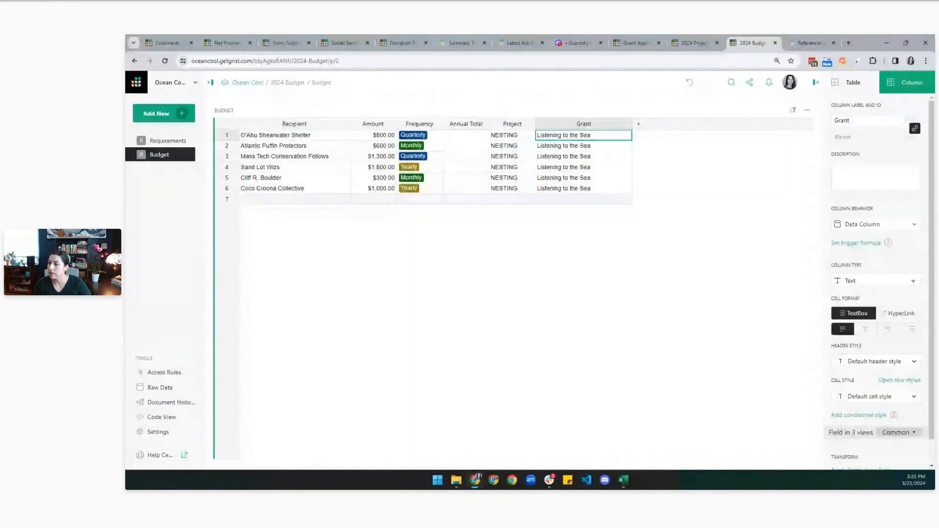
left_click(182, 116)
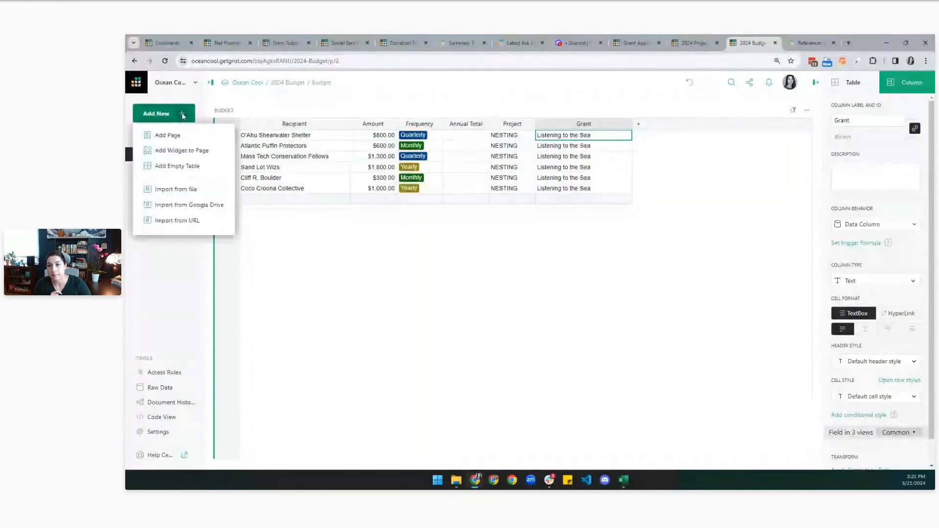
Create an empty Projects table and rename its first column to Project Name.
left_click(184, 169)
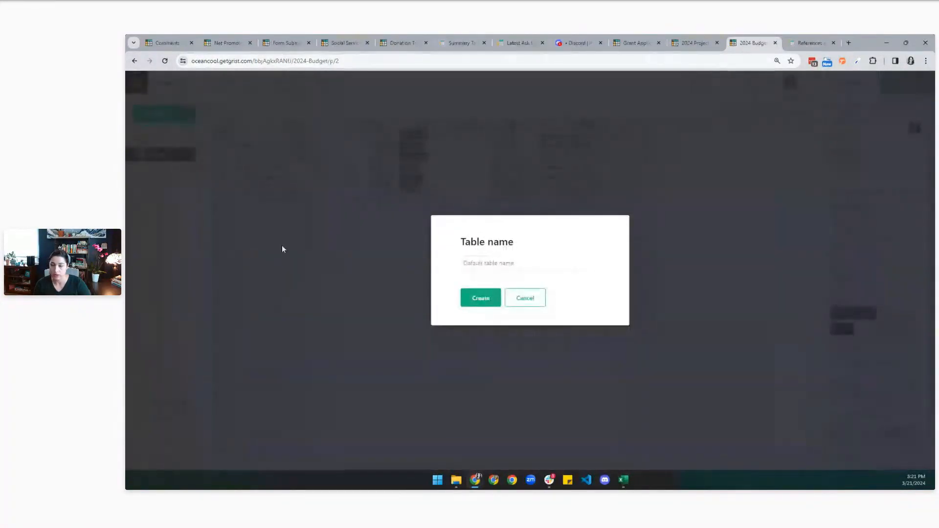
type("Projects")
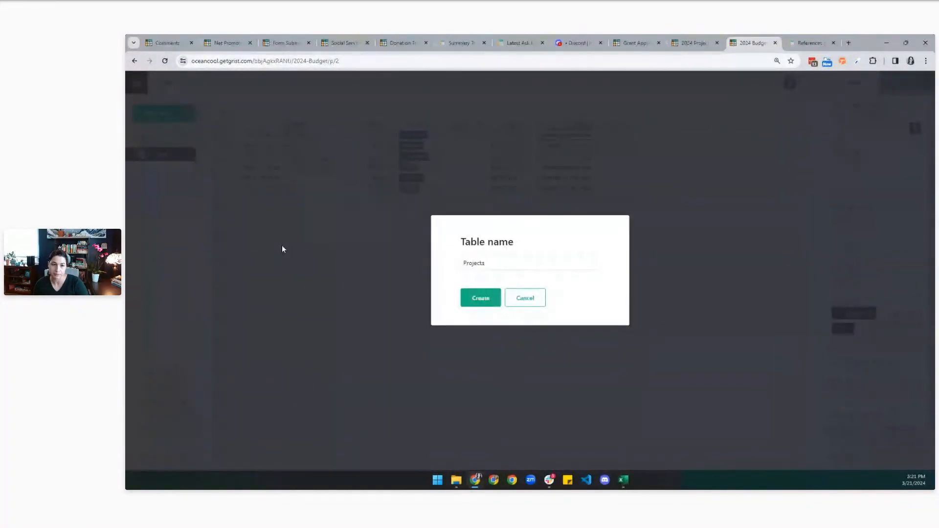
key("Return")
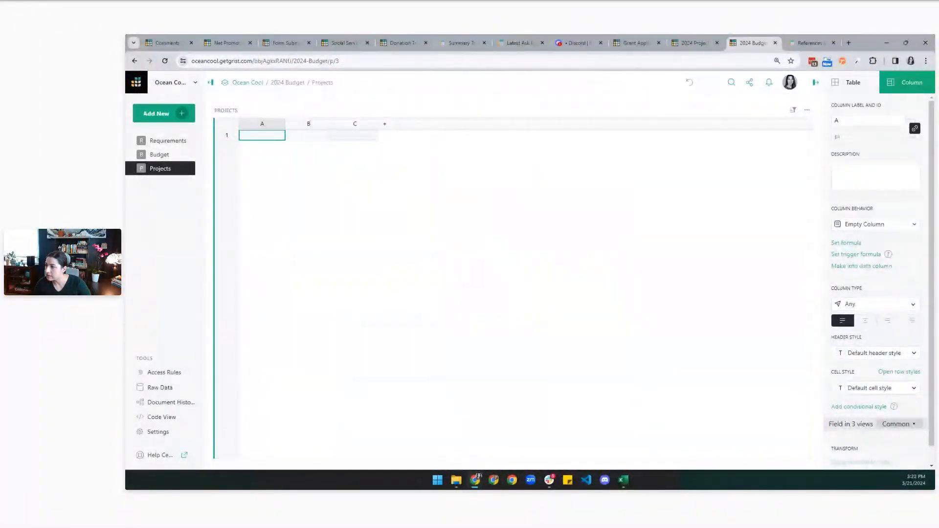
double_click(263, 124)
type("Project Name")
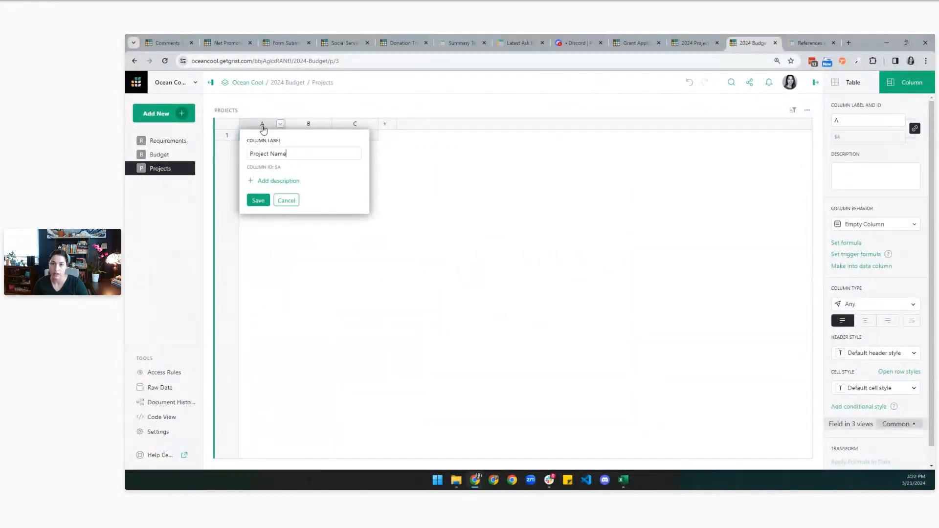
key("Return")
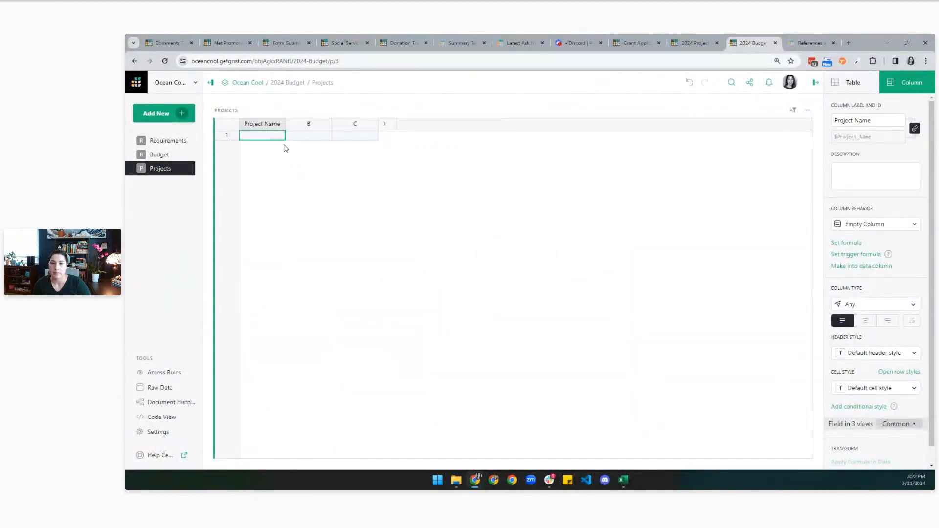
Enter NESTING and Listening to the Sea as project names and widen the column.
type("NESTIN")
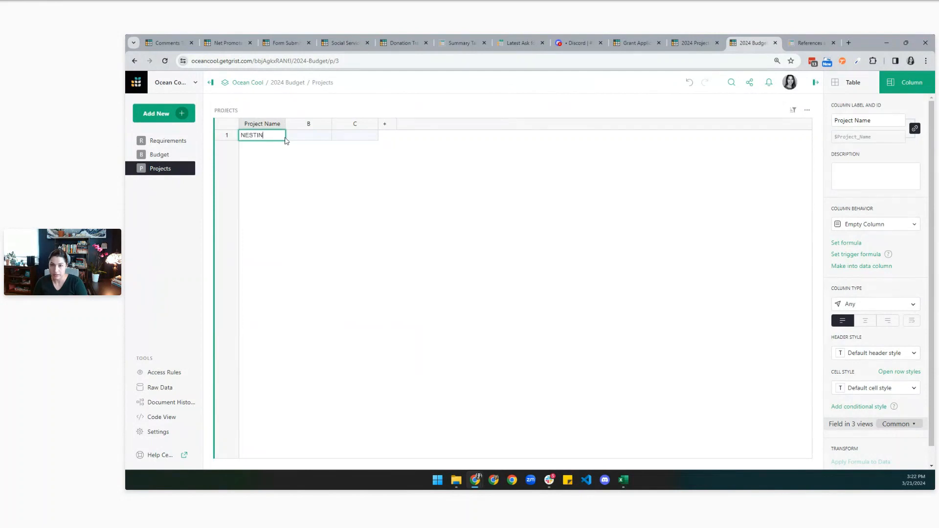
type("G")
key("Return")
double_click(261, 145)
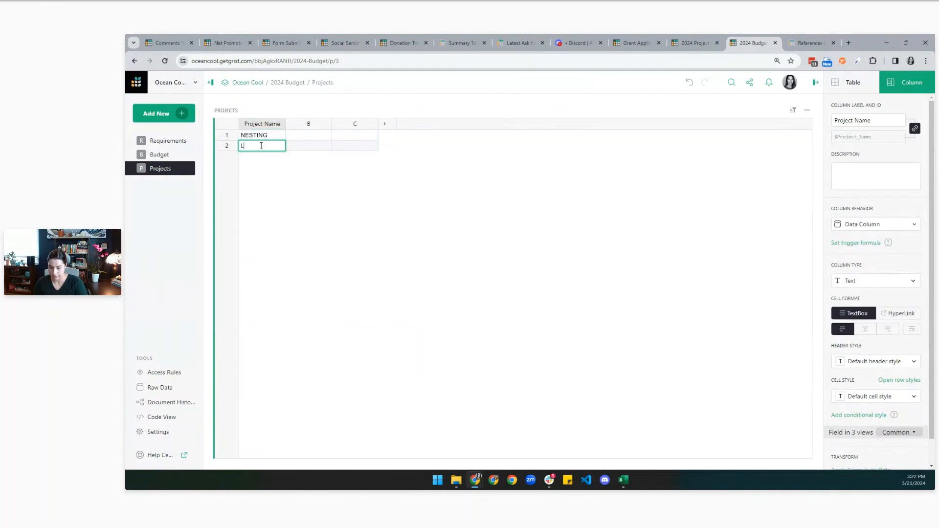
type("Listening to the Sea")
key("Return")
left_click_drag(286, 124, 335, 125)
Delete the unused columns B and C from the Projects table.
left_click(376, 124)
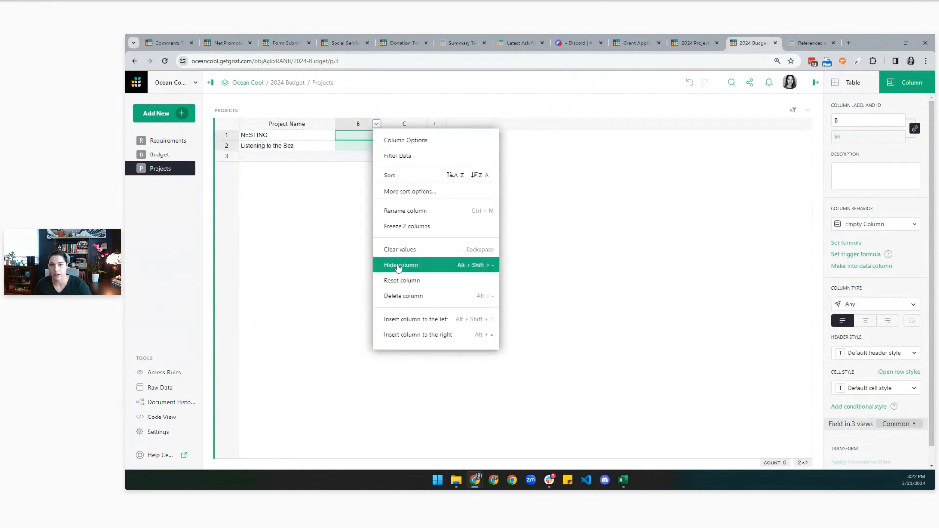
left_click(402, 295)
left_click(376, 124)
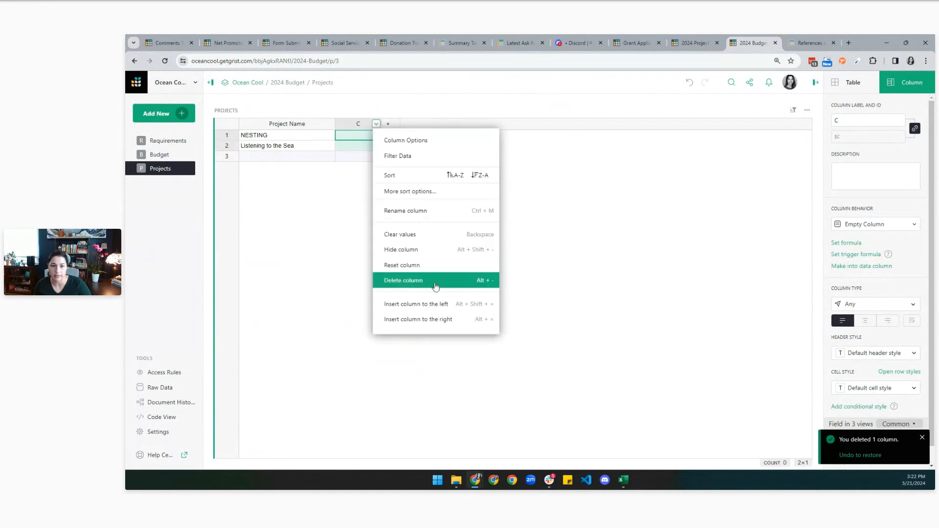
left_click(436, 283)
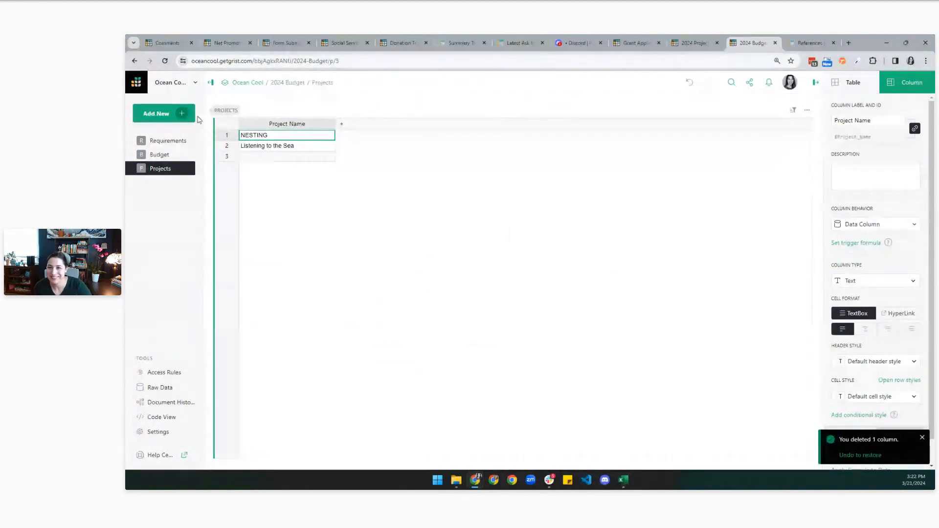
left_click(186, 118)
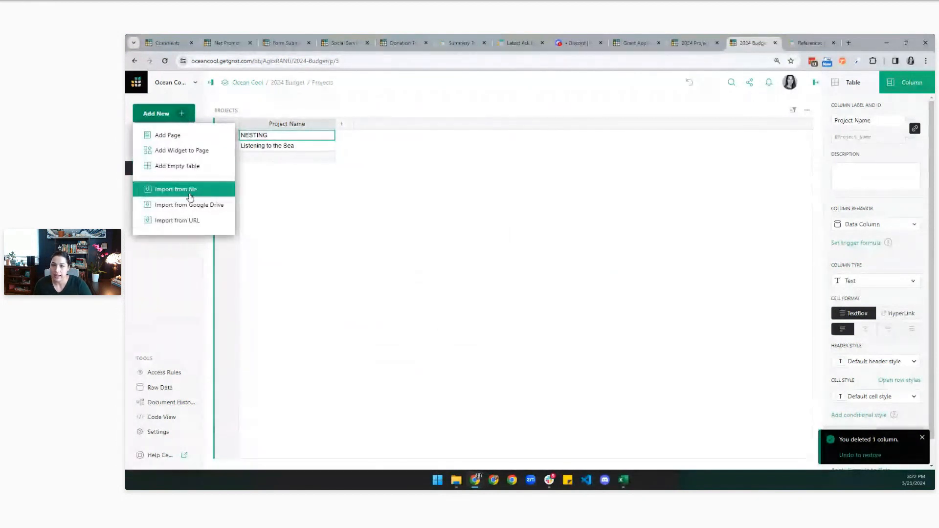
Create an empty Grants table and label its first column Grant.
left_click(182, 166)
type("Grants")
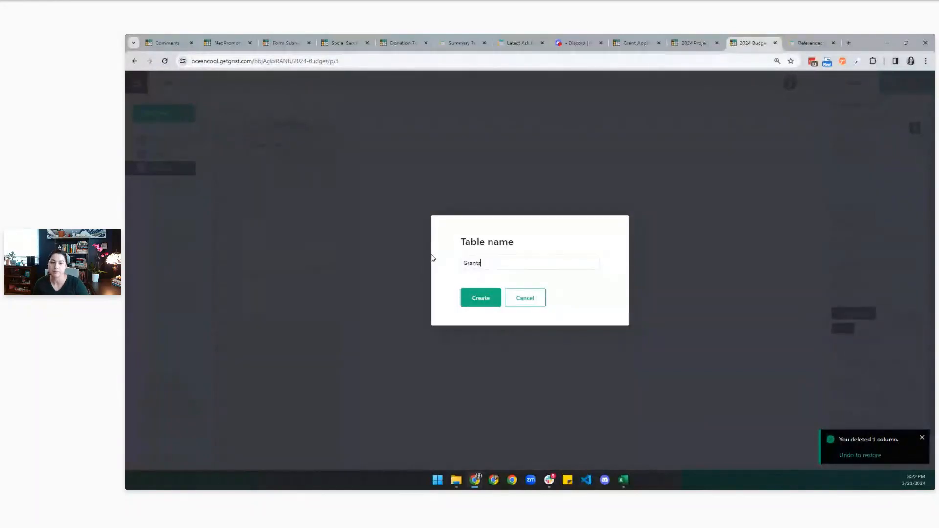
key("Return")
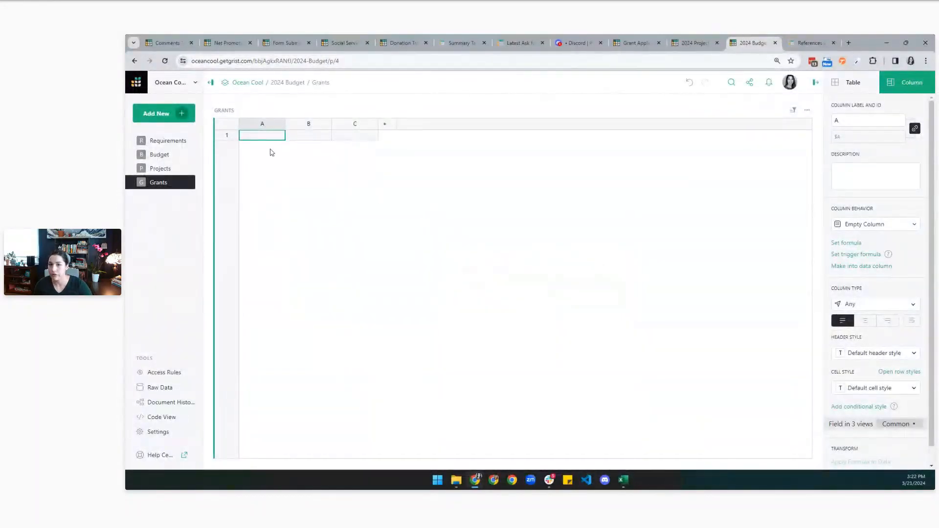
left_click(266, 126)
left_click(266, 127)
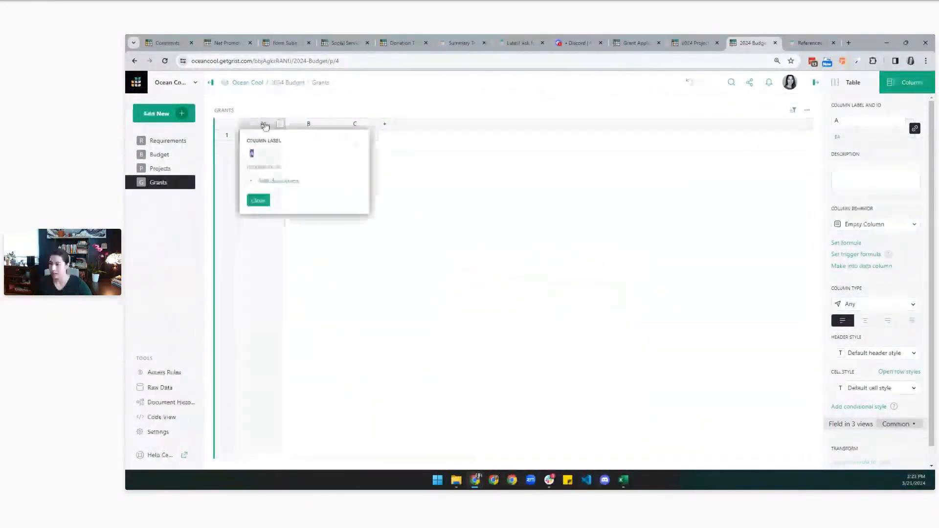
type("Grant")
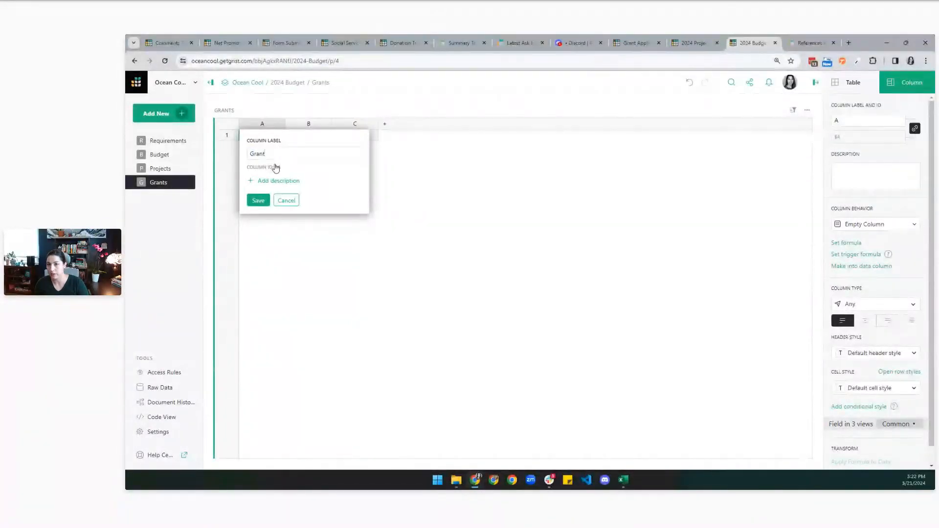
key("Return")
Rename the second and third columns to Project and Amount Granted.
left_click(308, 124)
left_click(309, 124)
type("Project")
key("Return")
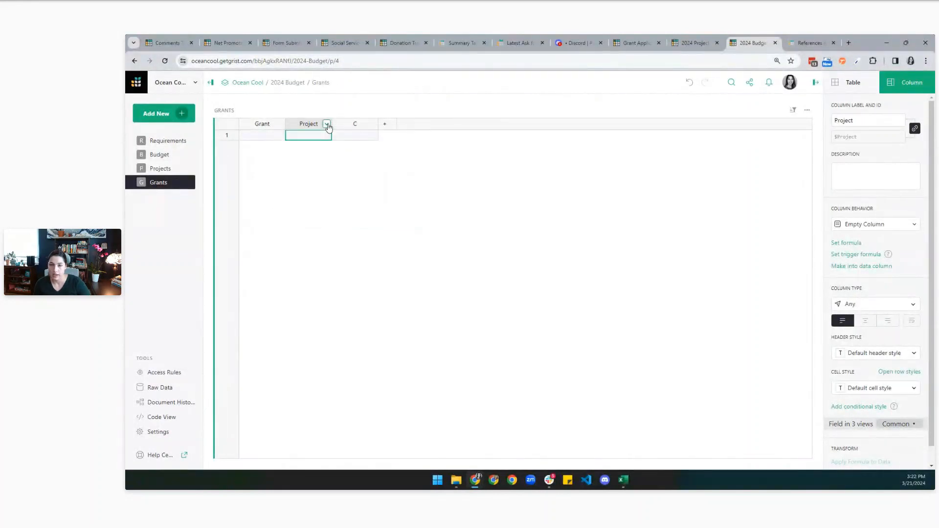
left_click(355, 124)
left_click(355, 123)
type("Am")
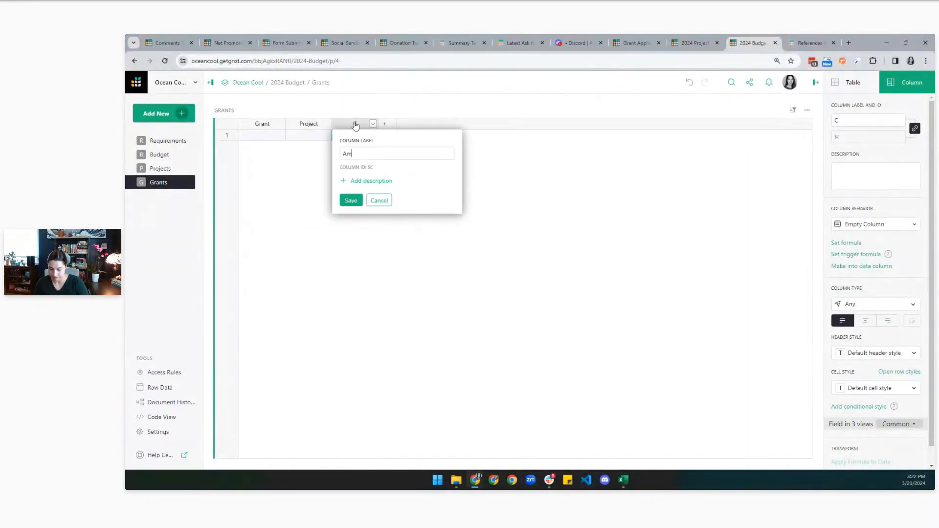
type("ount Granted")
left_click(352, 200)
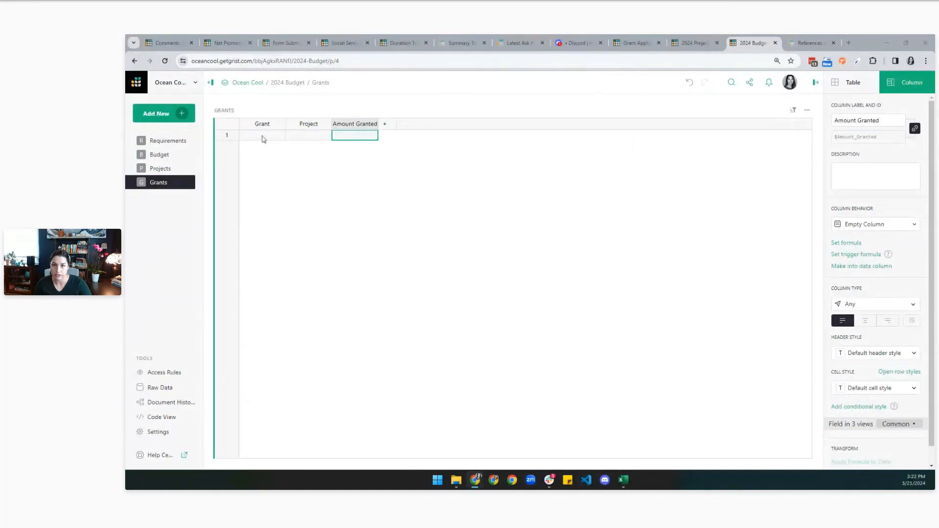
Paste the three grant rows and widen the Grant and Project columns.
left_click(263, 140)
key("ctrl+v")
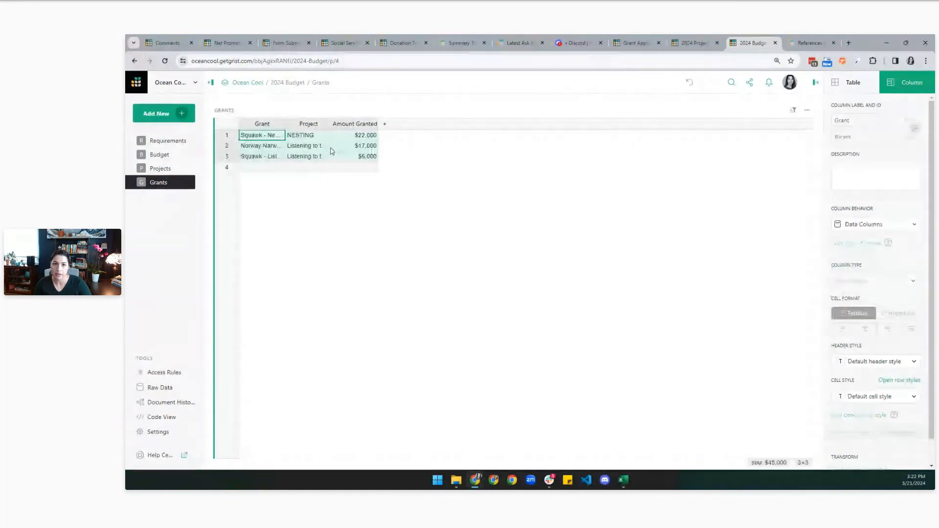
left_click_drag(299, 121, 417, 123)
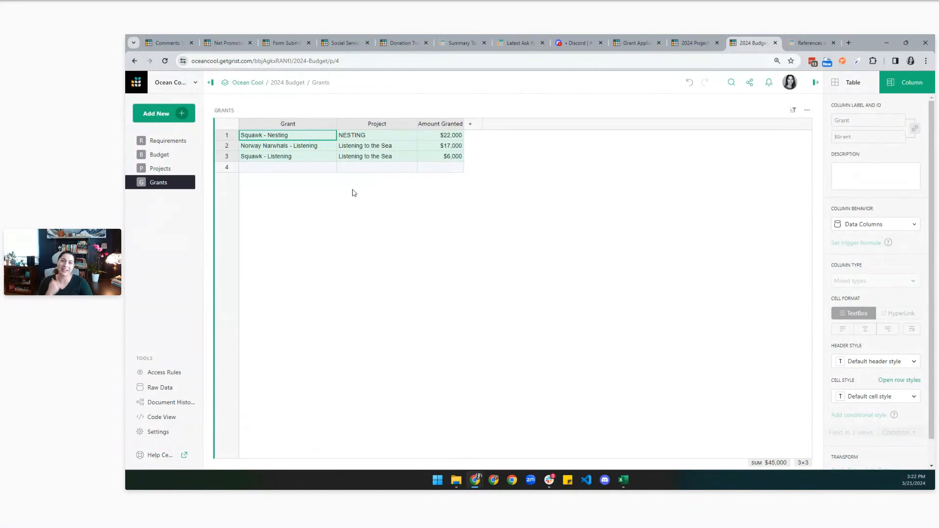
left_click(361, 157)
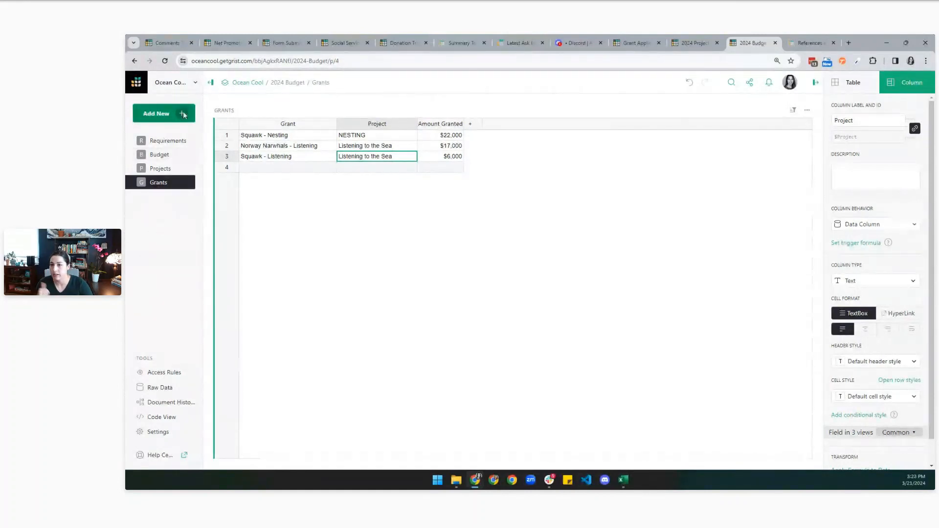
Import Ocean Cool Funding Recipients.csv as a new table named Recipients.
left_click(166, 113)
left_click(186, 196)
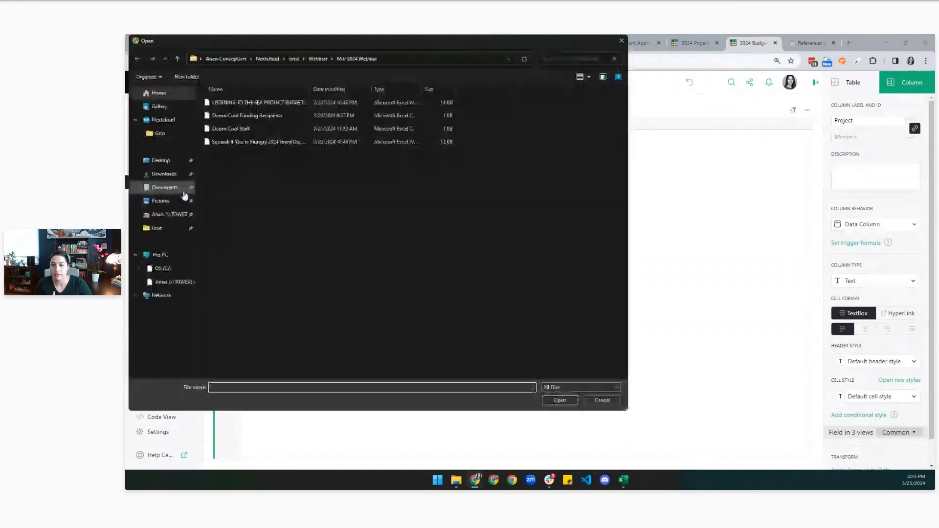
left_click(247, 116)
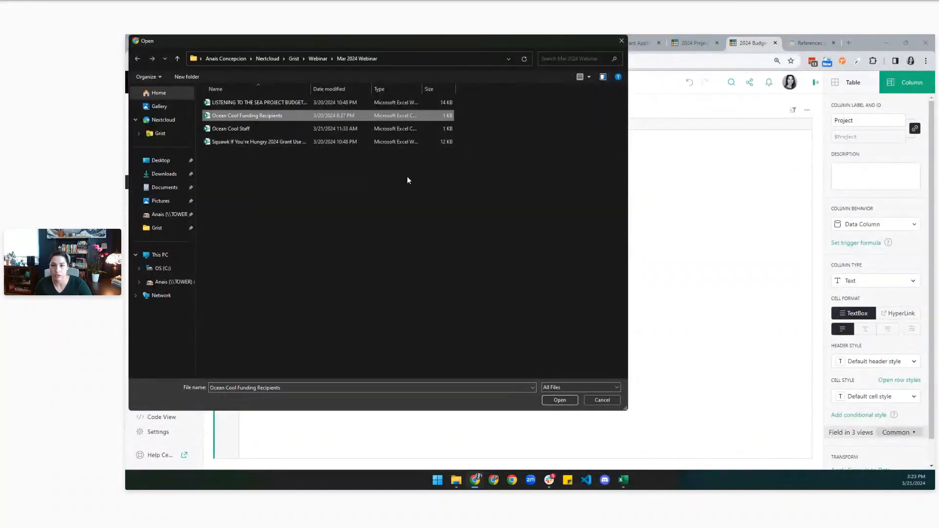
left_click(556, 400)
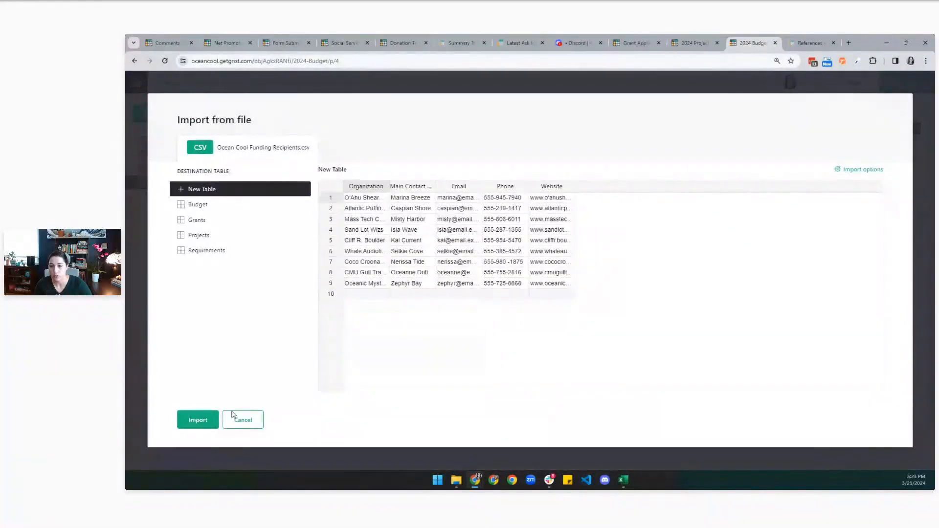
left_click(201, 420)
left_click(273, 111)
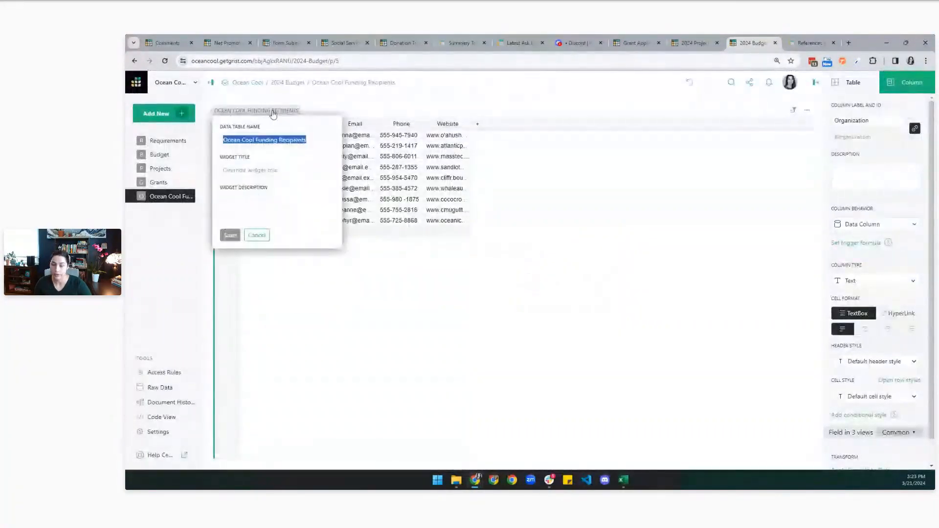
type("Recipients")
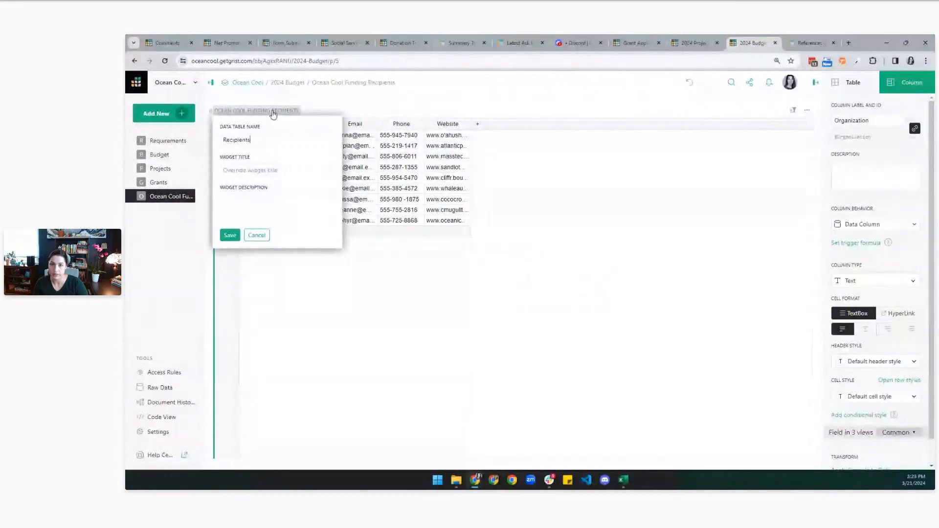
key("Return")
Widen the Organization and Website columns, return to Budget, then bring up the Excel budget workbook.
left_click_drag(285, 124, 707, 126)
left_click(306, 157)
key("Right")
key("Right")
key("Right")
key("Right")
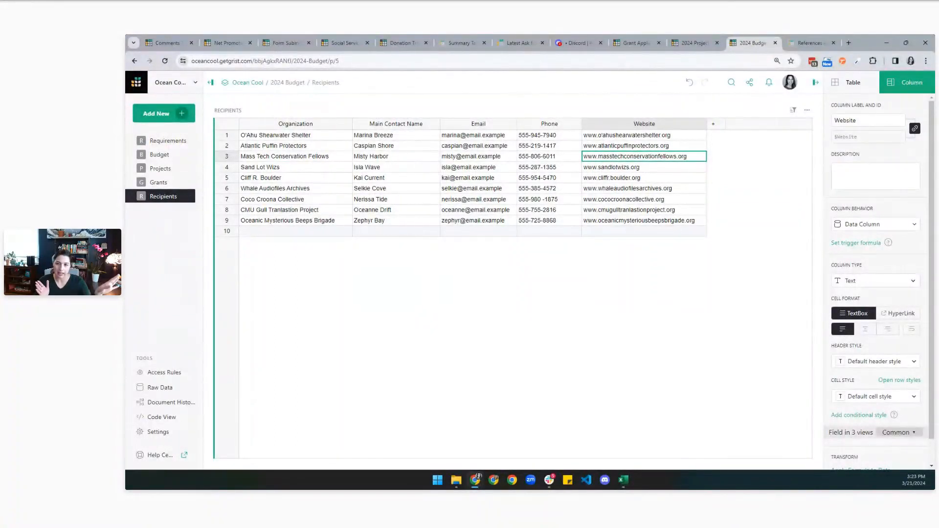
left_click(154, 156)
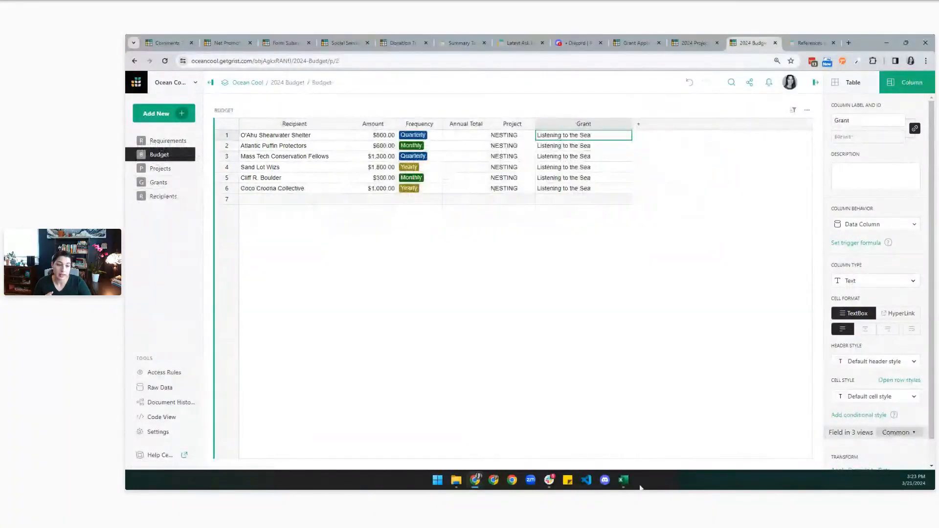
mouse_move(633, 485)
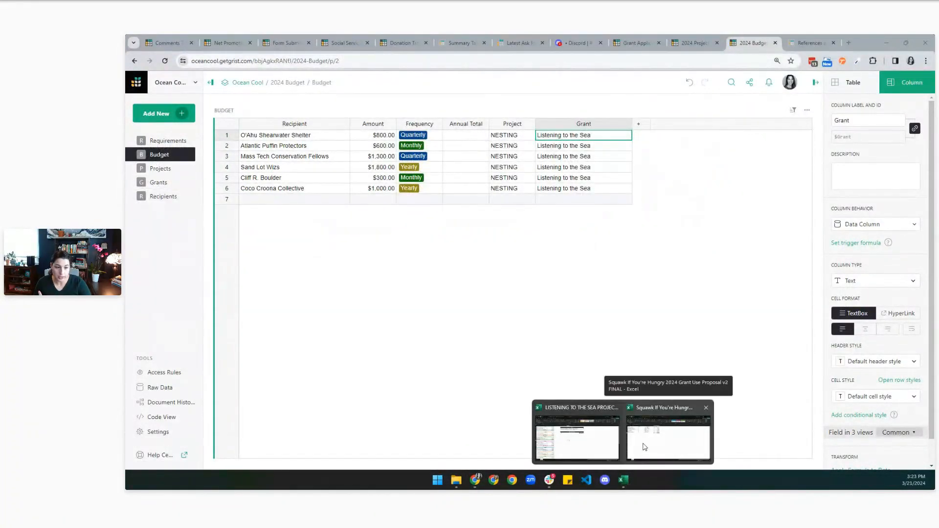
left_click(577, 440)
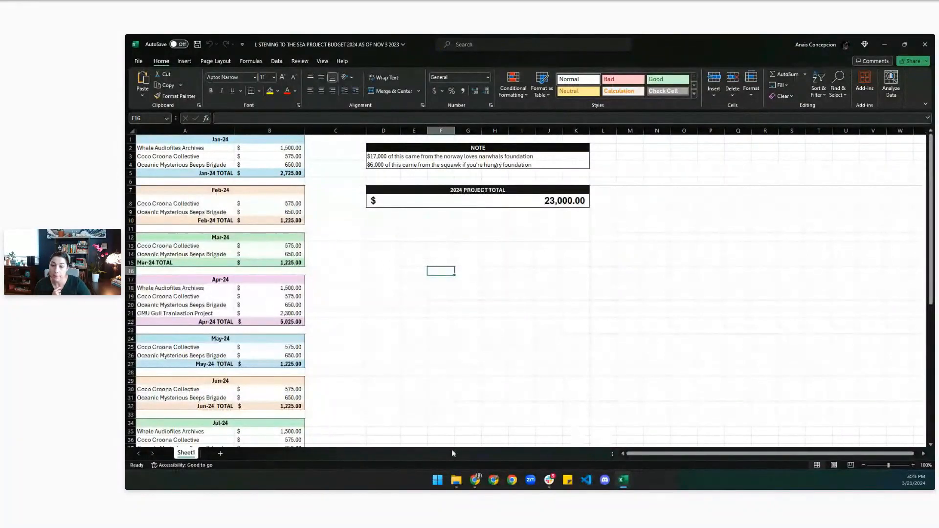
Unhide Sheet2 in the Listening to the Sea budget workbook.
right_click(186, 452)
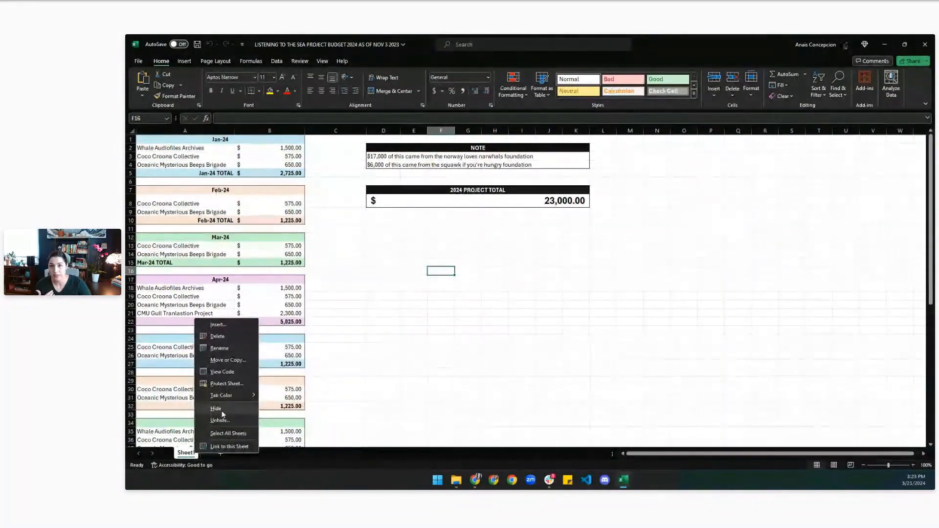
left_click(377, 330)
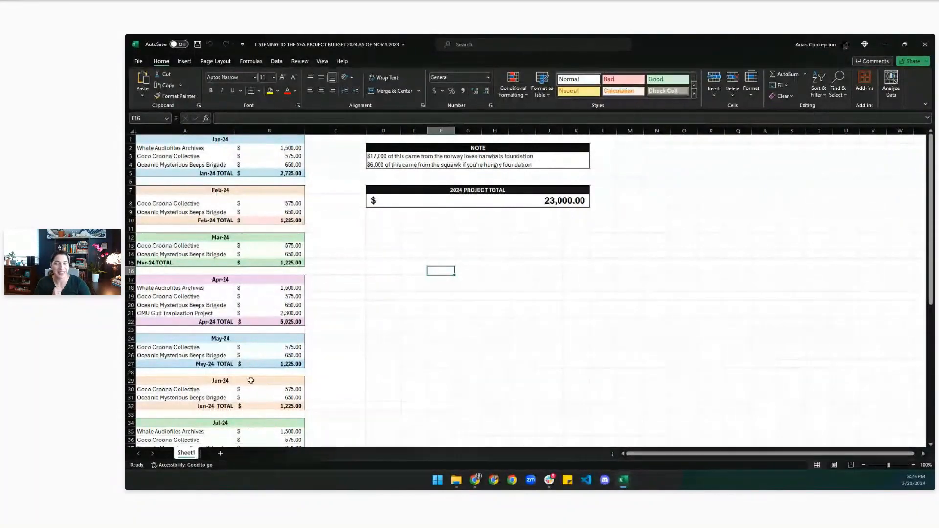
right_click(187, 452)
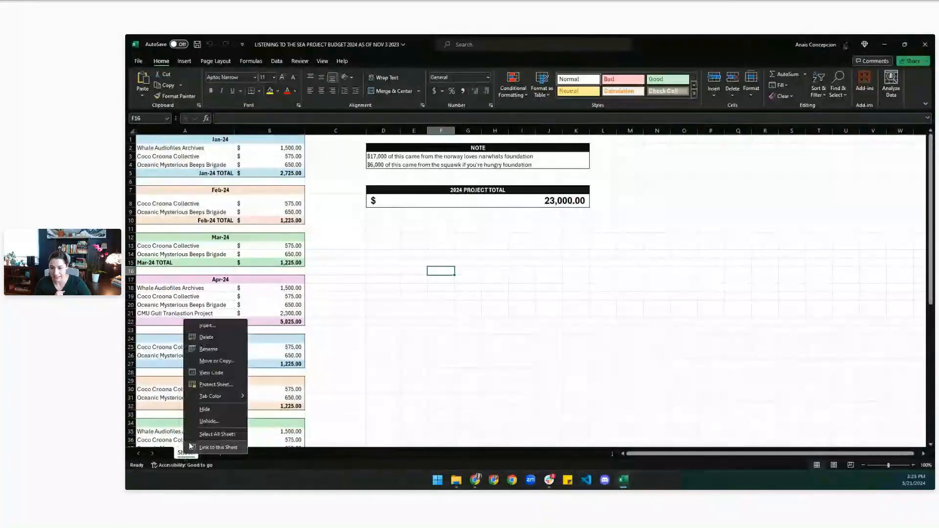
left_click(204, 410)
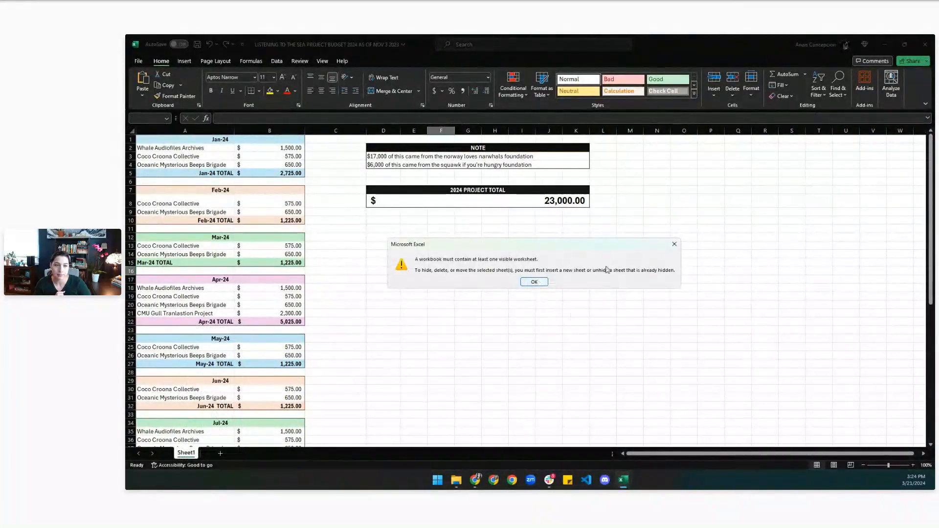
left_click(673, 244)
right_click(188, 453)
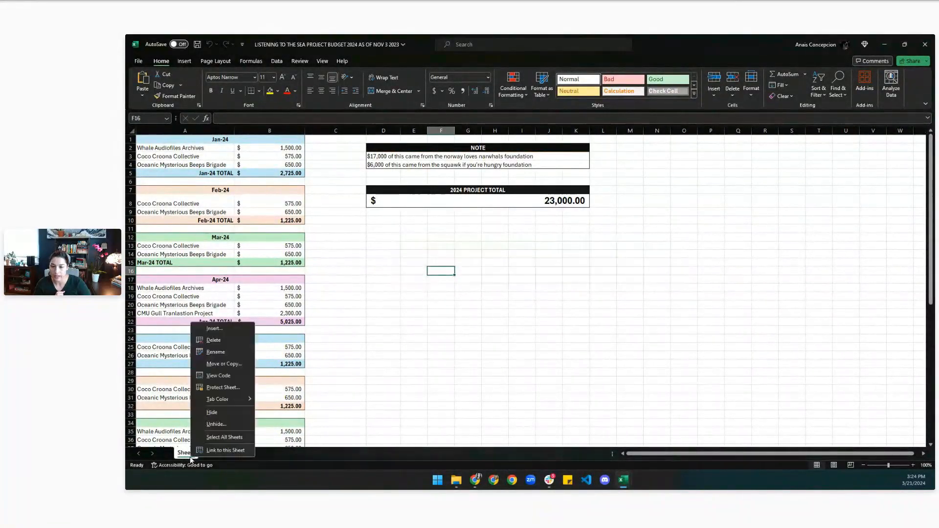
left_click(216, 424)
left_click(230, 448)
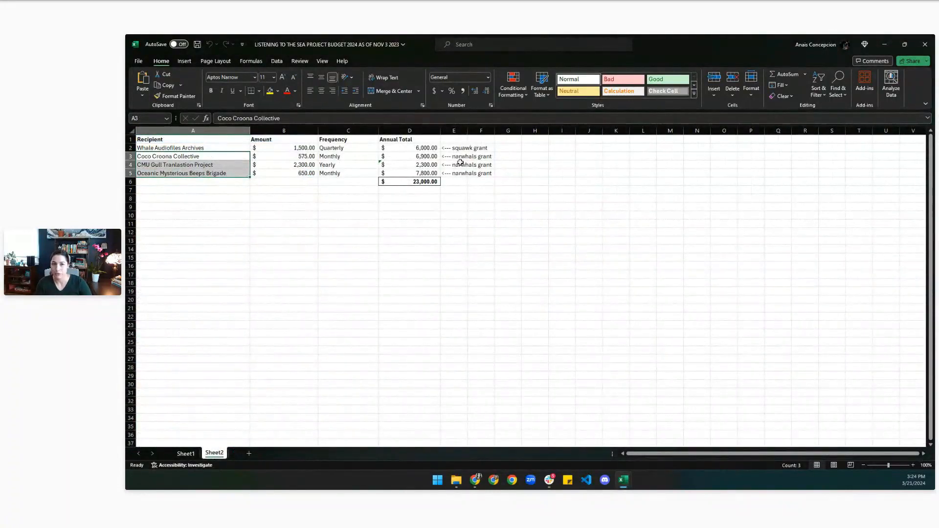
Check Sheet2's Annual Total in D2, Amount in B2 and Frequency in C2, then minimize Excel.
left_click(415, 148)
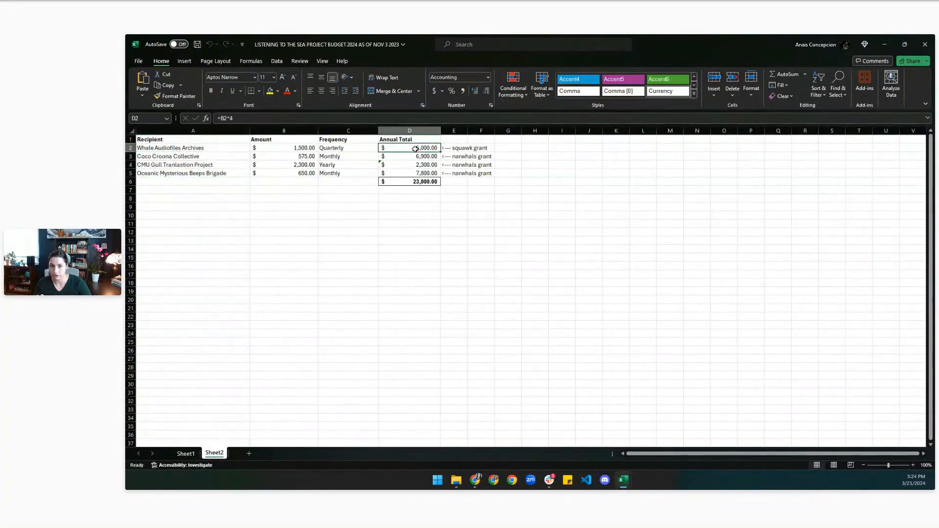
left_click(296, 148)
left_click(350, 148)
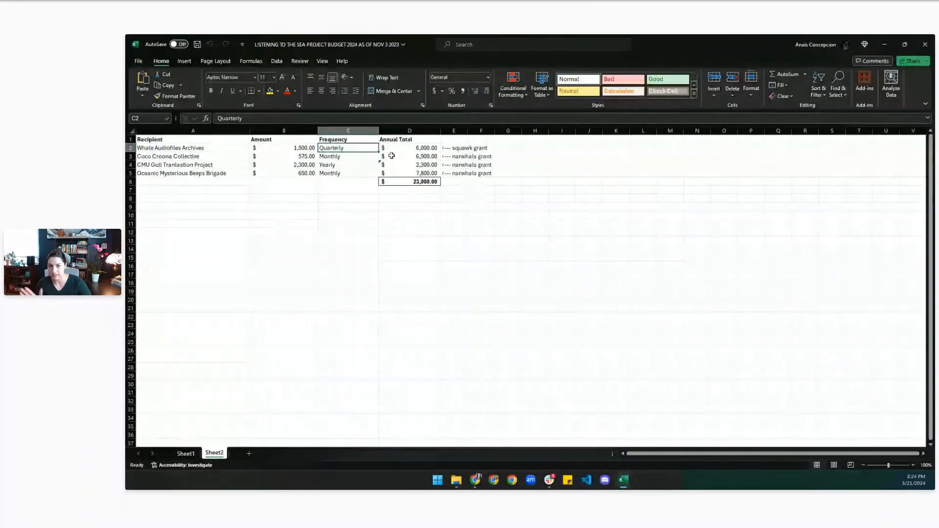
left_click(884, 45)
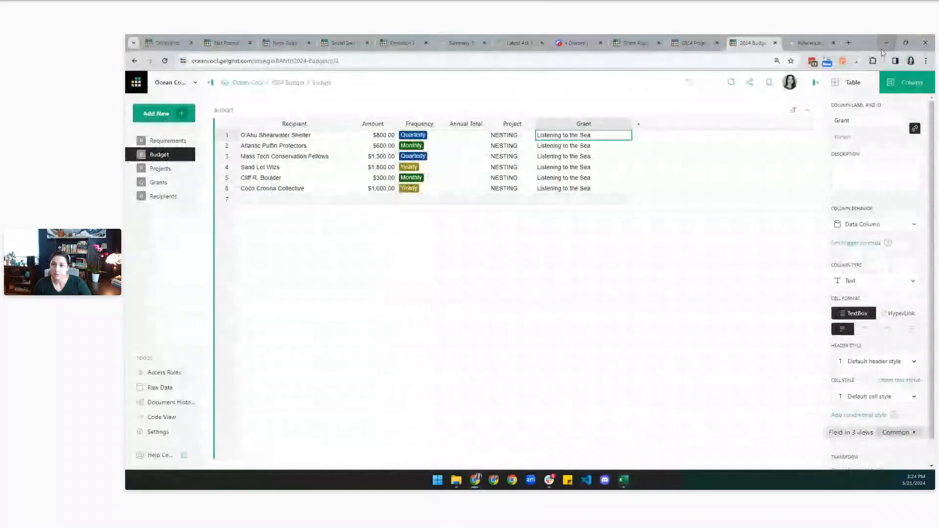
Start a Grist file import of the LISTENING TO THE SEA xlsx workbook.
left_click(157, 113)
left_click(177, 190)
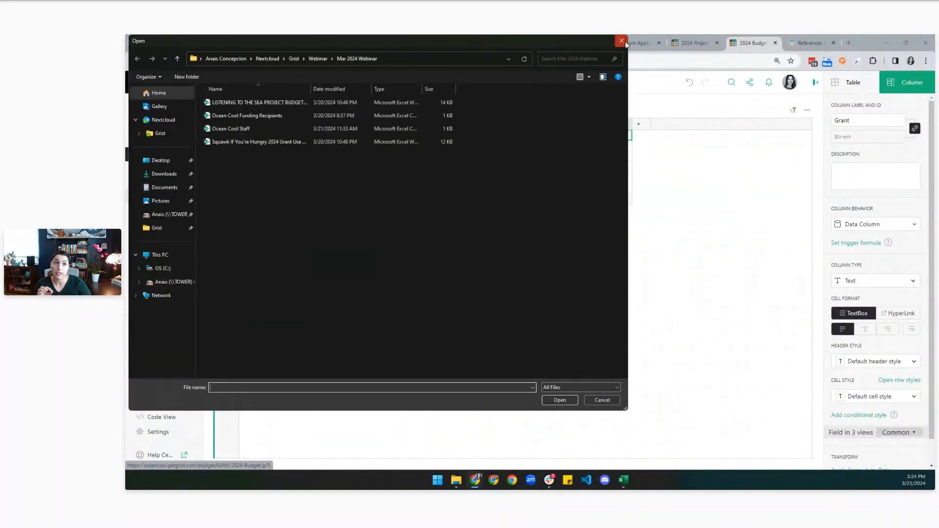
left_click(622, 41)
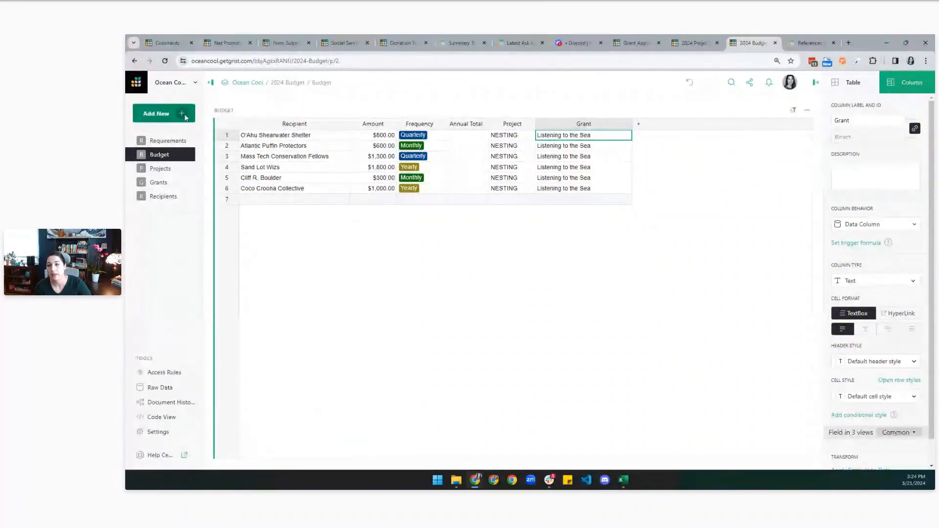
left_click(186, 117)
left_click(190, 188)
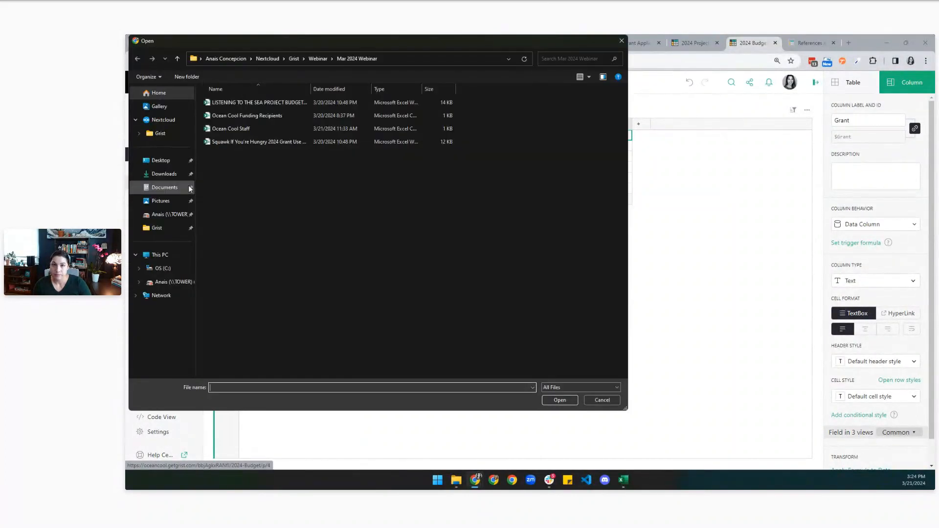
left_click(255, 102)
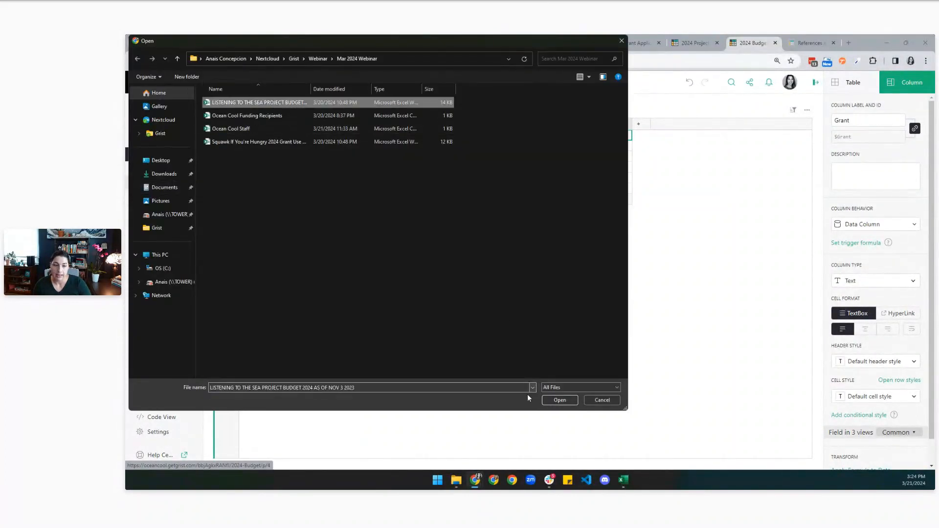
left_click(559, 400)
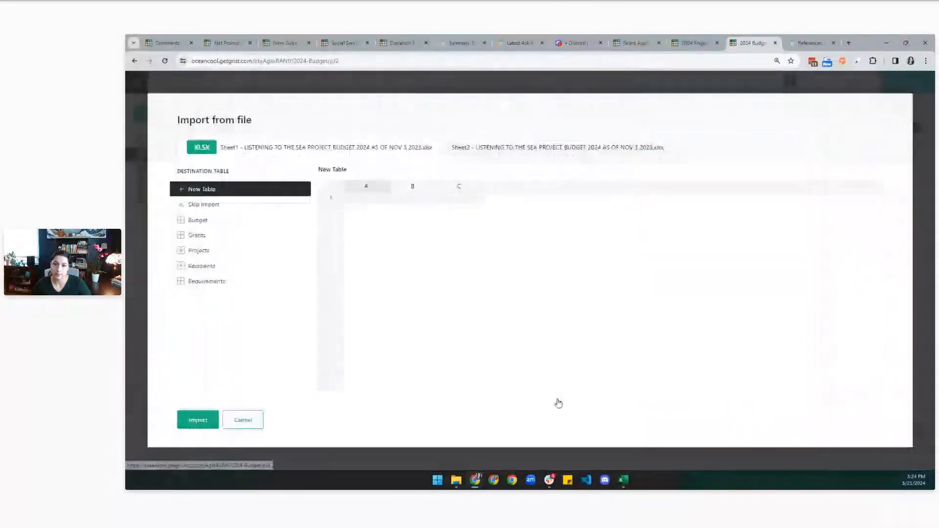
Set Sheet1 to Skip Import and send Sheet2 into the existing Budget table.
left_click(452, 229)
left_click(453, 208)
left_click(220, 205)
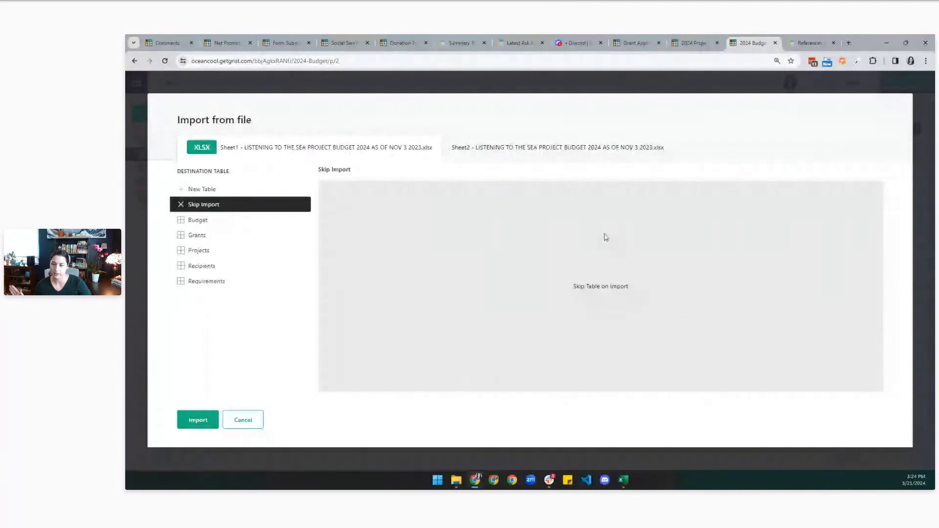
left_click(546, 153)
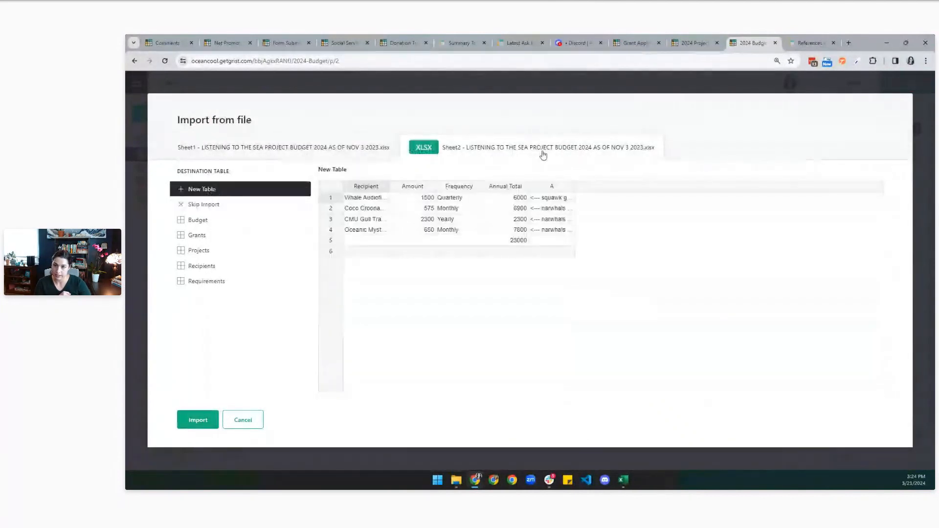
left_click(294, 219)
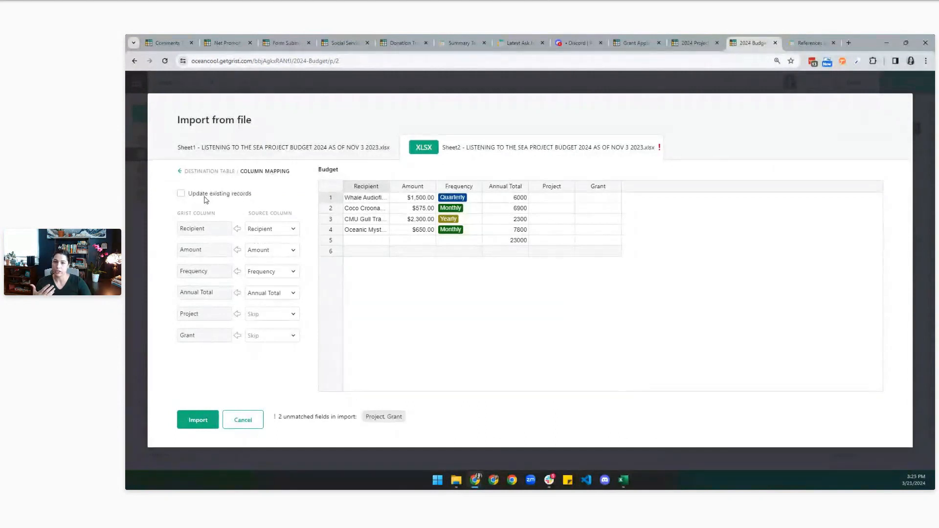
Uncheck Update existing records so Sheet2 imports as new Budget rows.
left_click(207, 194)
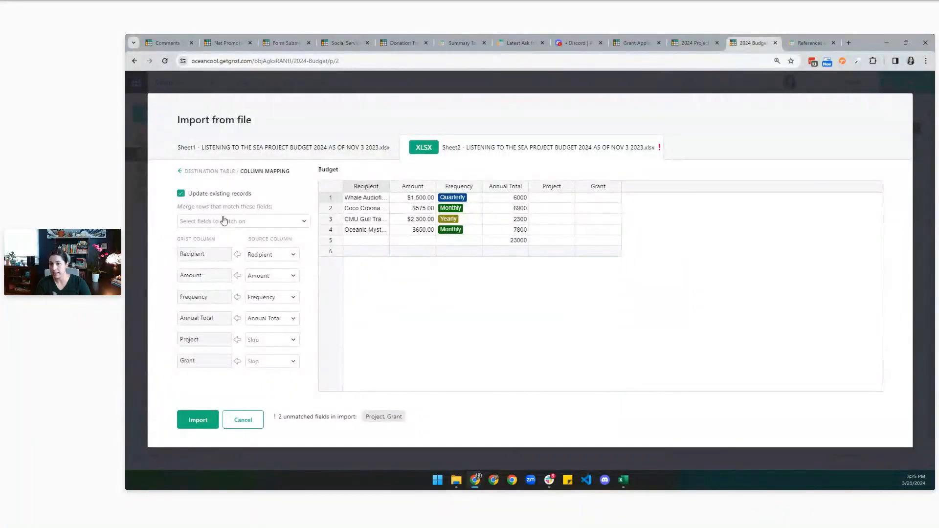
left_click(224, 221)
left_click(198, 193)
left_click(181, 194)
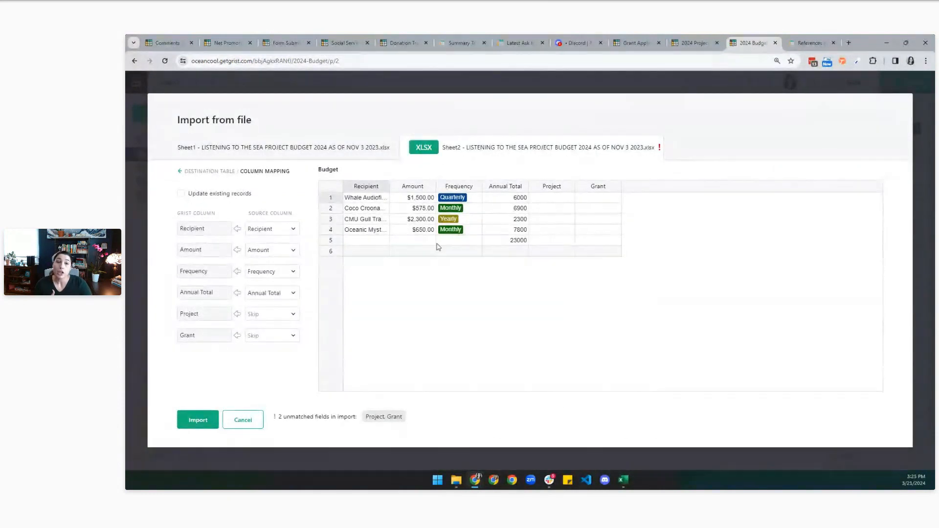
Fill the imported Project column with the formula "Listening to the Sea".
left_click(266, 321)
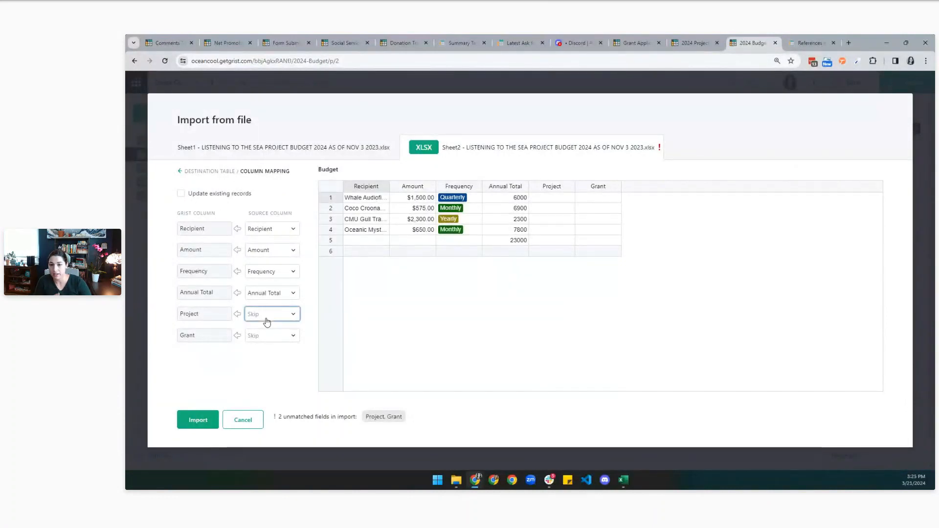
left_click(278, 386)
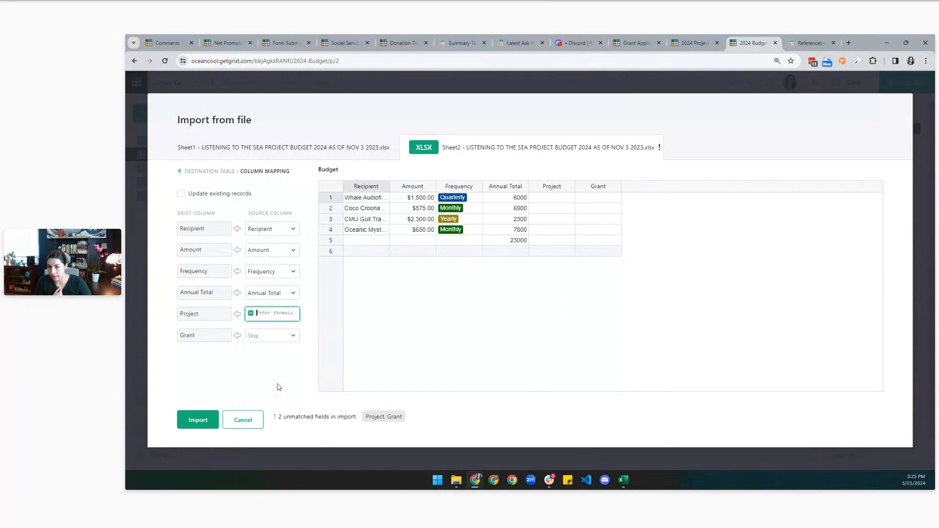
type("\"\"")
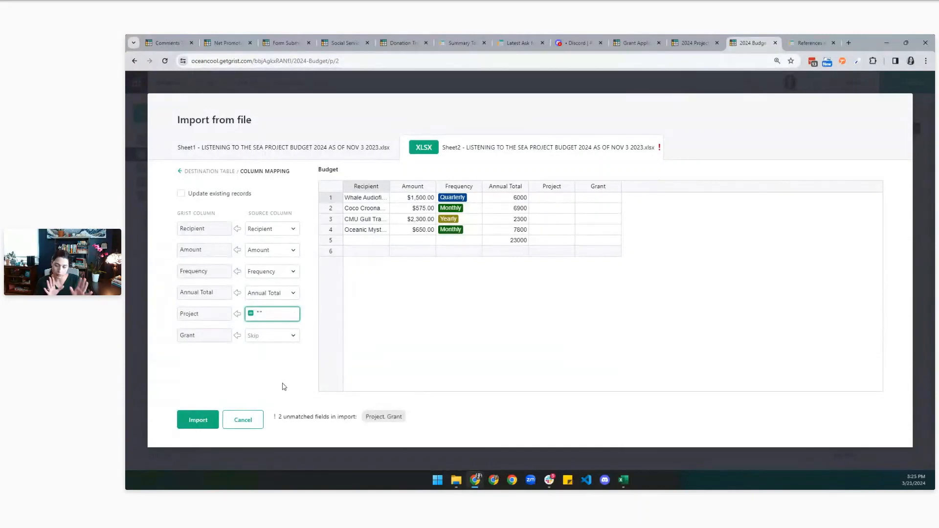
type("Listening to ")
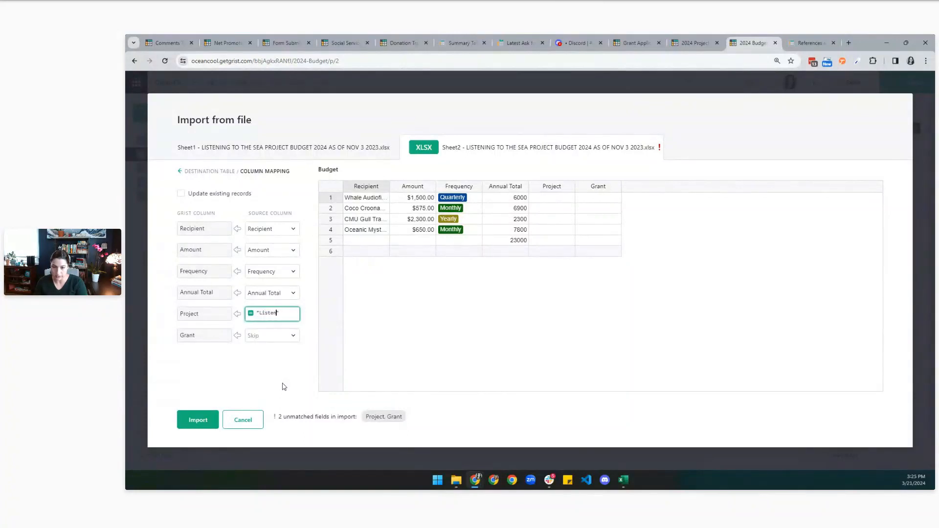
type("the Sea")
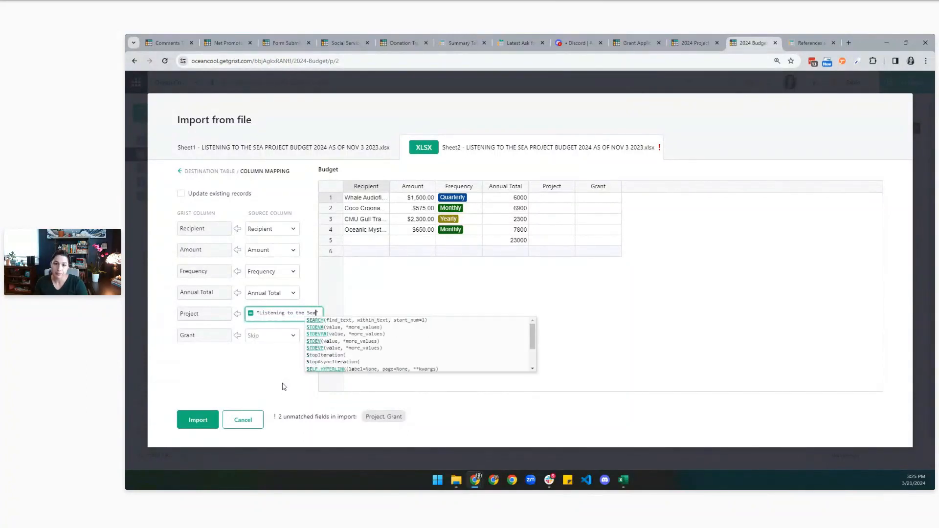
type("\"")
left_click(285, 387)
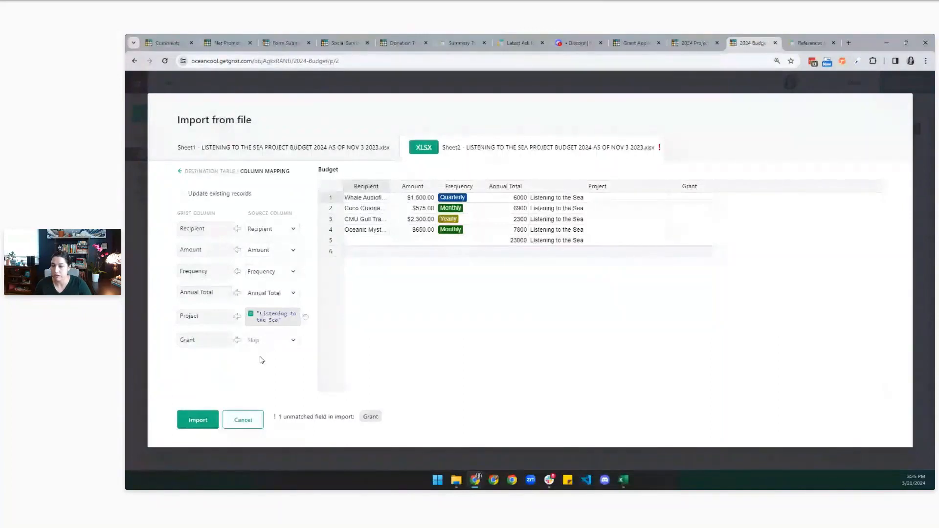
Import the rows into Budget and delete the leftover 23000 total row 11.
left_click(198, 420)
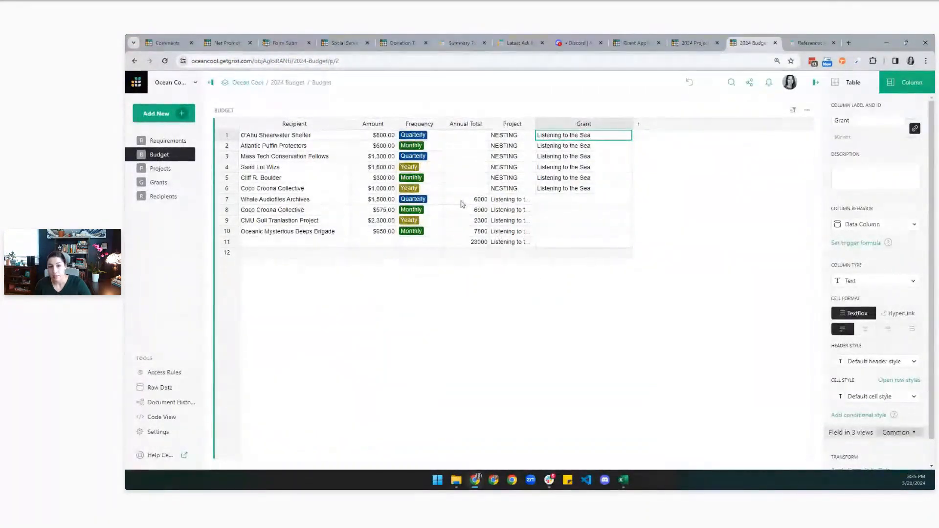
left_click(478, 242)
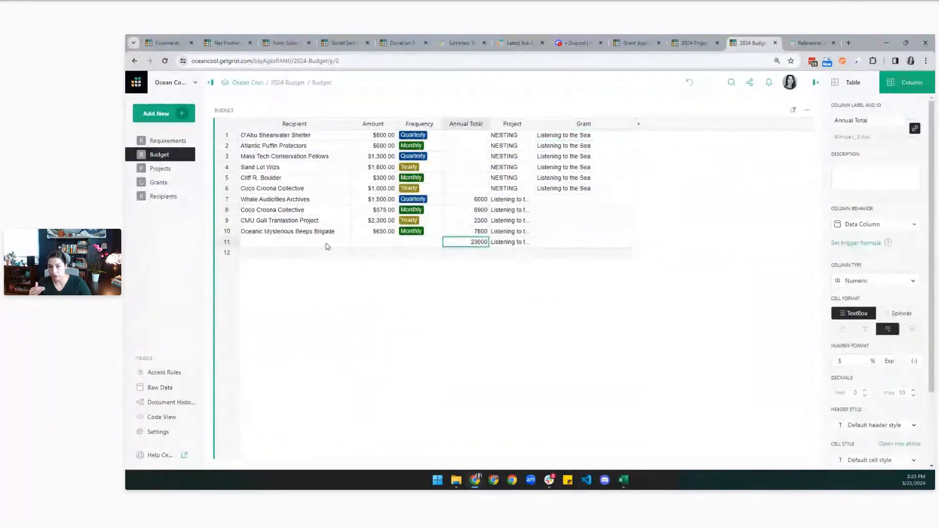
left_click(235, 241)
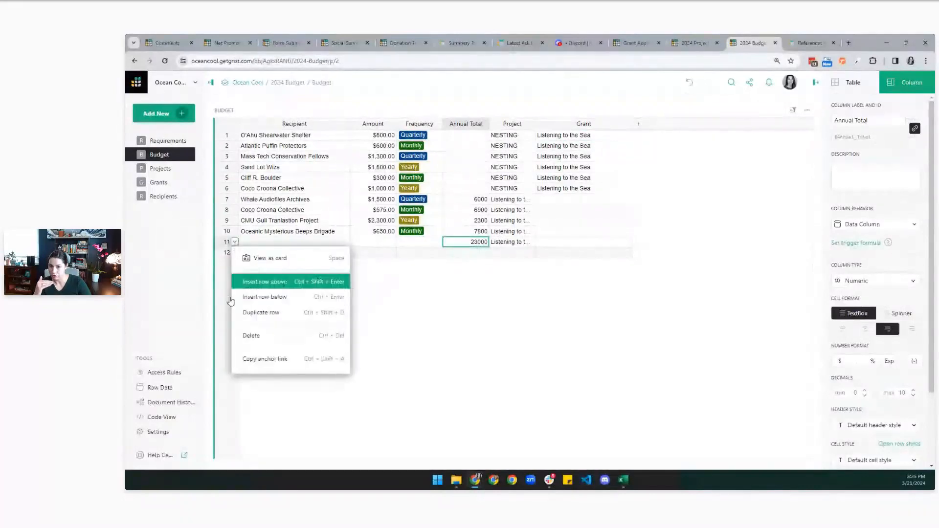
left_click(251, 336)
Clear Annual Total for rows 7–10, widen the Project column, and go to Grants.
left_click_drag(472, 199, 467, 233)
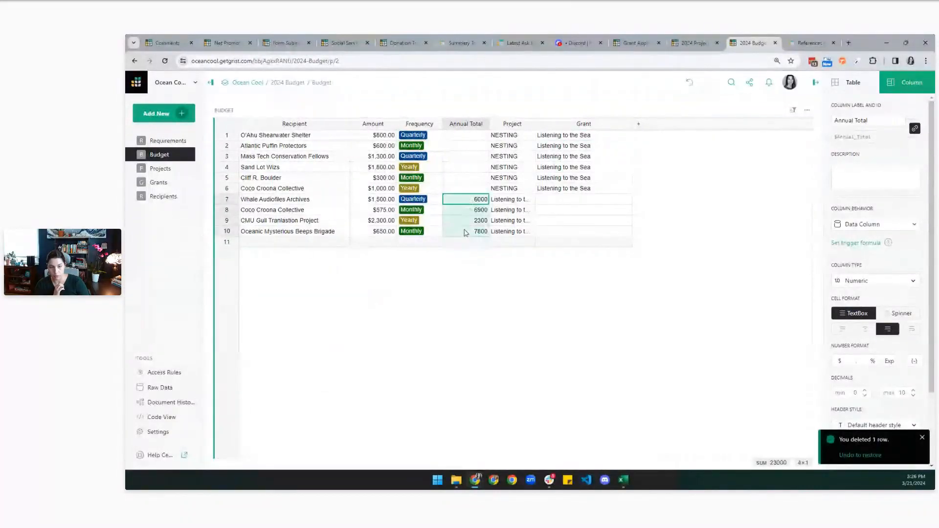
key("Delete")
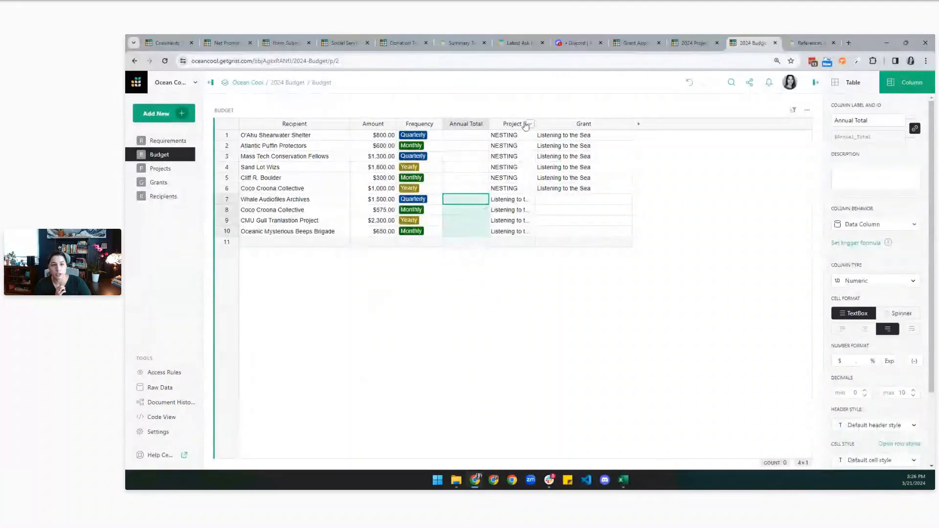
left_click_drag(527, 124, 581, 126)
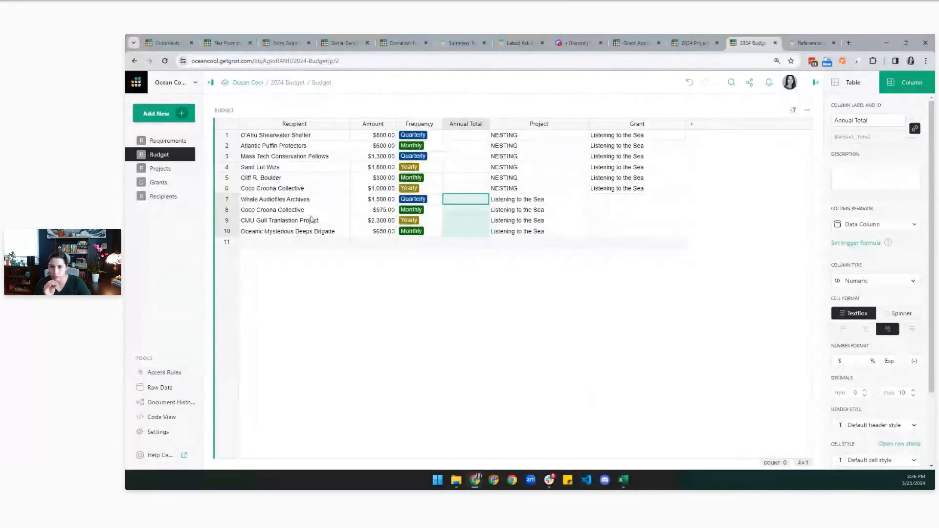
left_click(164, 188)
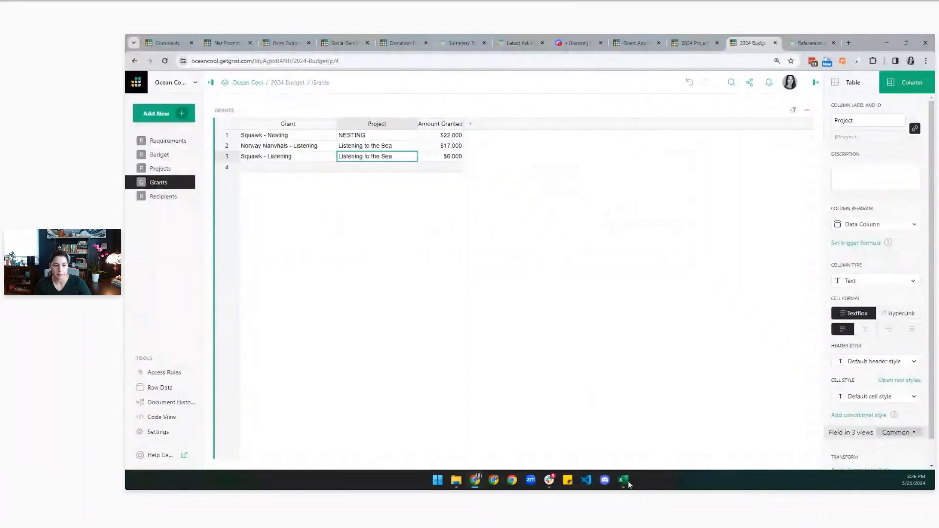
Give Budget row 7, Whale Audiofiles Archives, the grant Squawk - Listening.
mouse_move(623, 479)
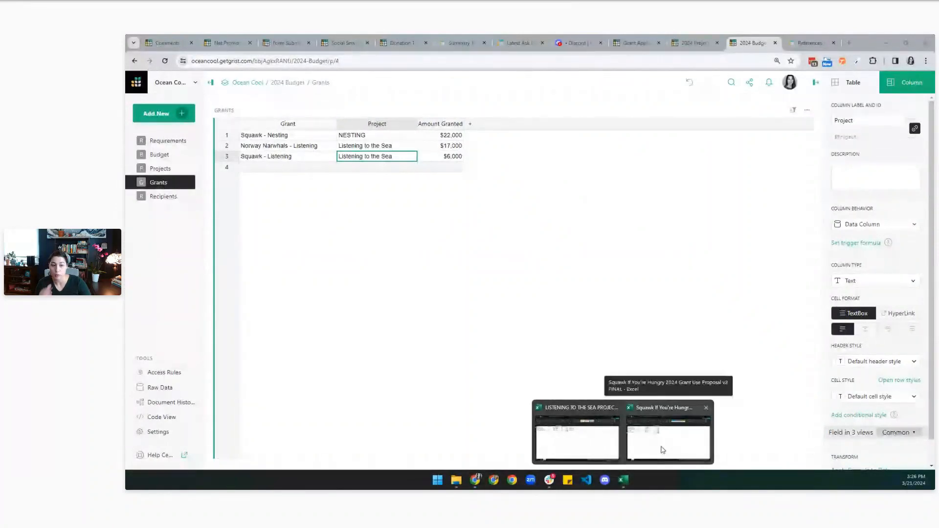
left_click(587, 439)
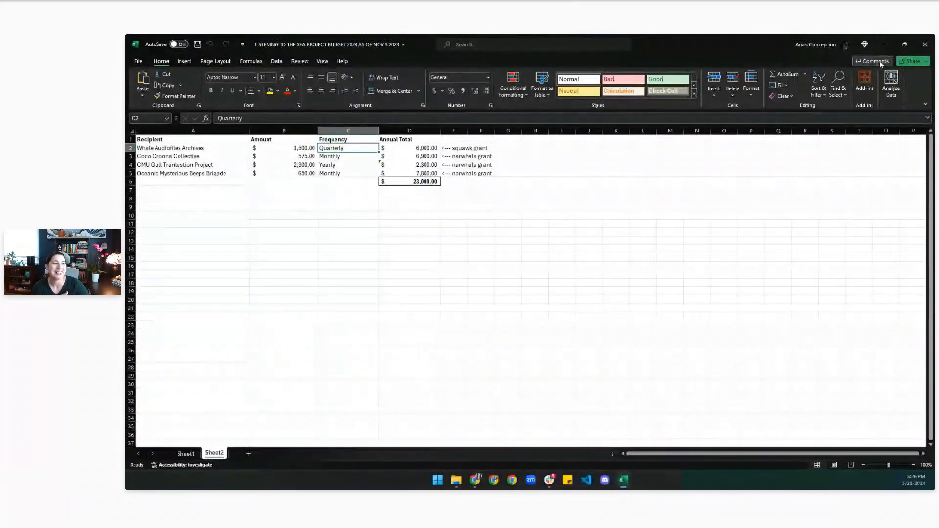
left_click(885, 44)
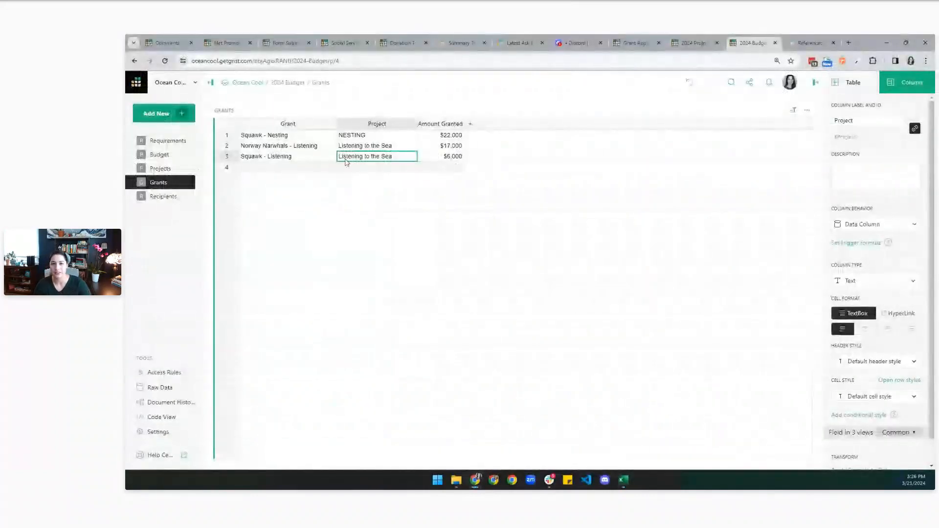
left_click(284, 159)
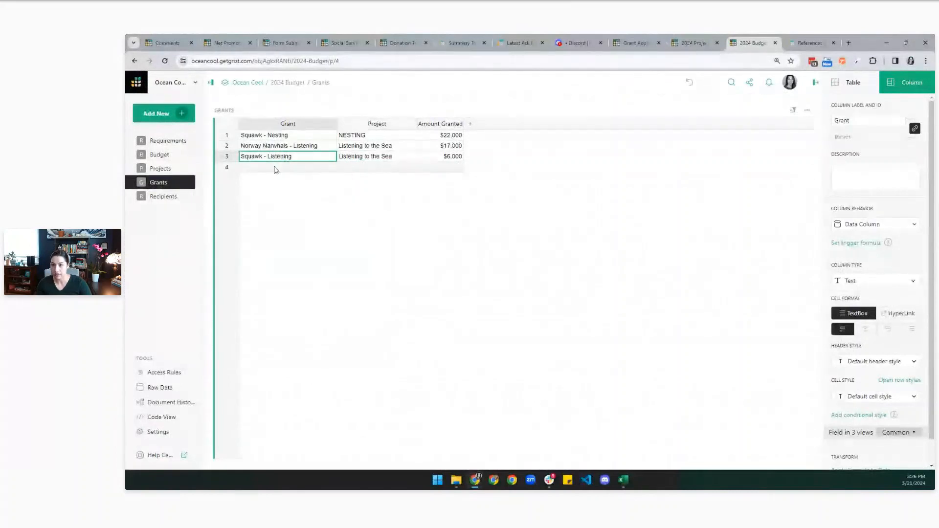
left_click(159, 154)
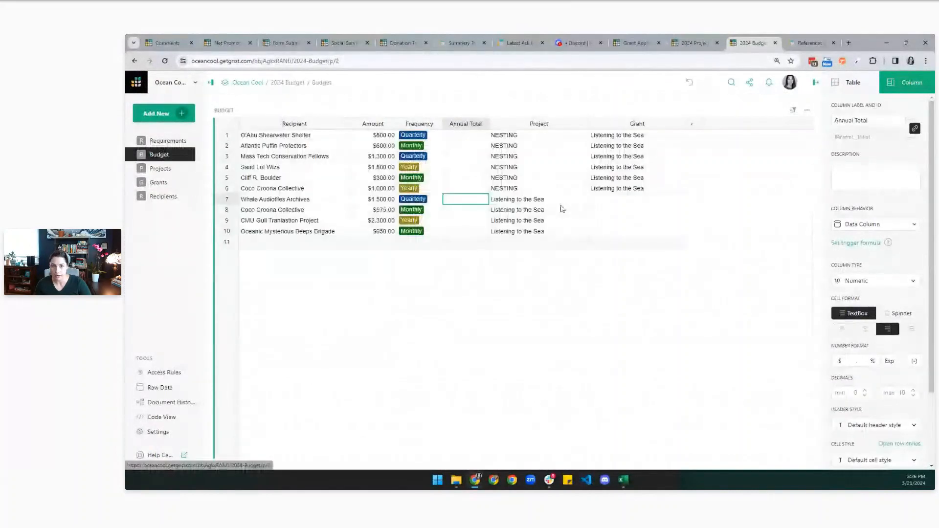
left_click(619, 203)
Paste Norway Narwhals - Listening into the Grant cells of Budget rows 8–10.
left_click(158, 183)
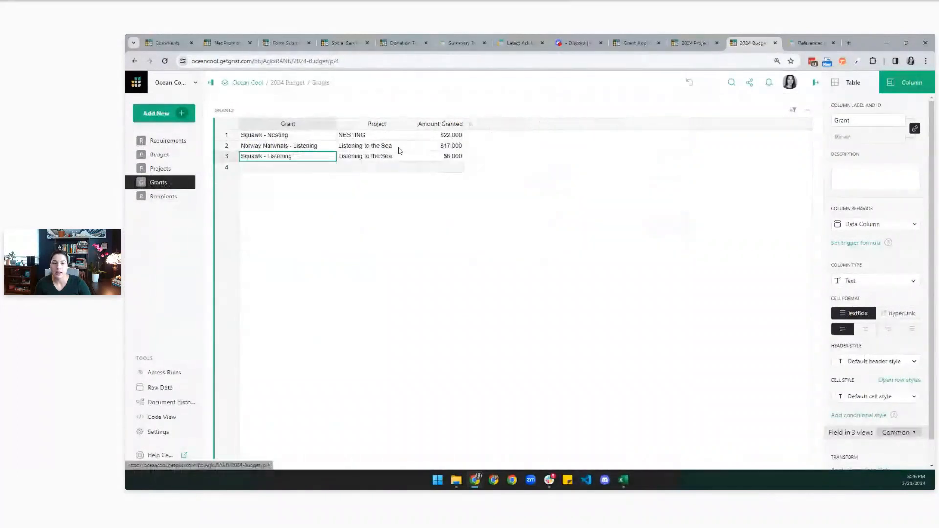
left_click(295, 147)
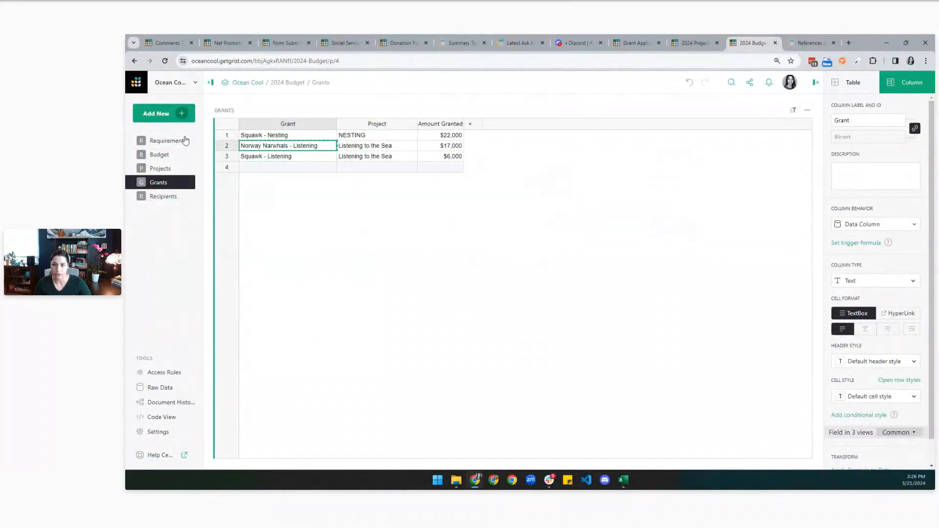
left_click(160, 156)
left_click_drag(613, 210, 616, 234)
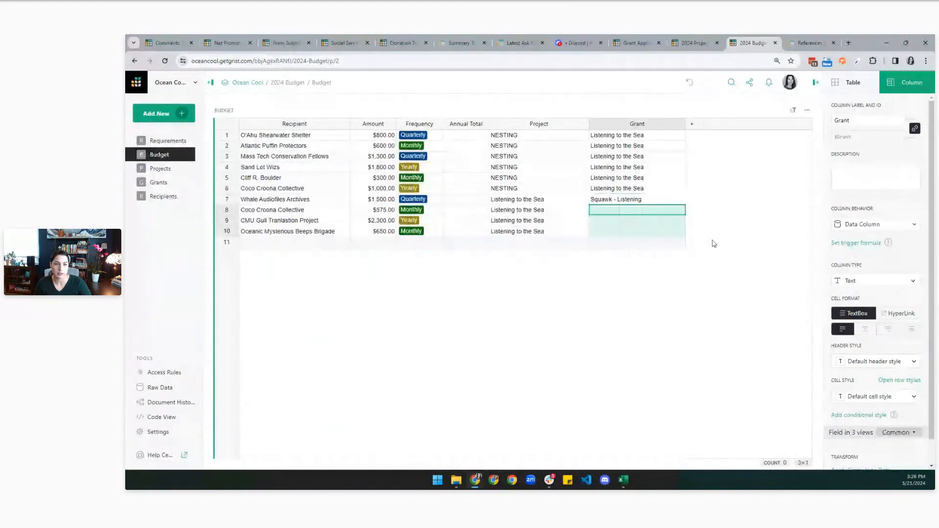
type("Norway Narwhals - Listening")
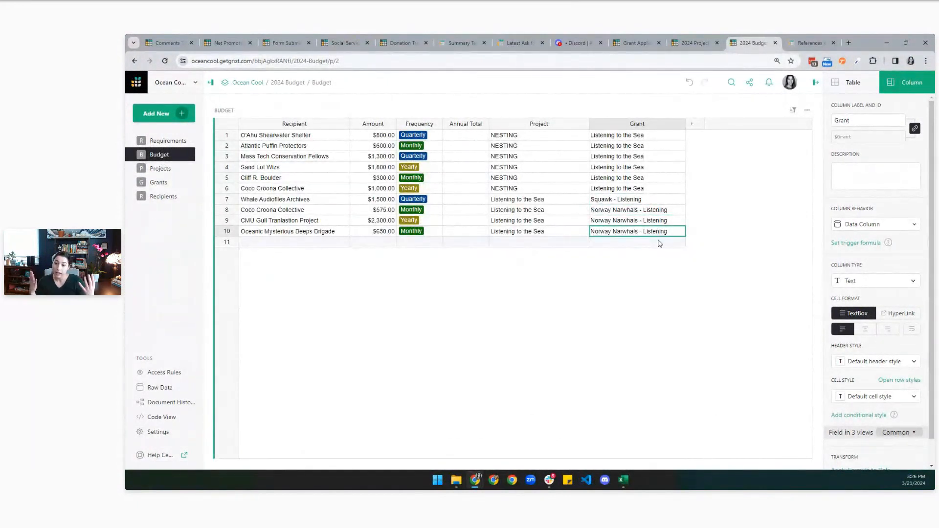
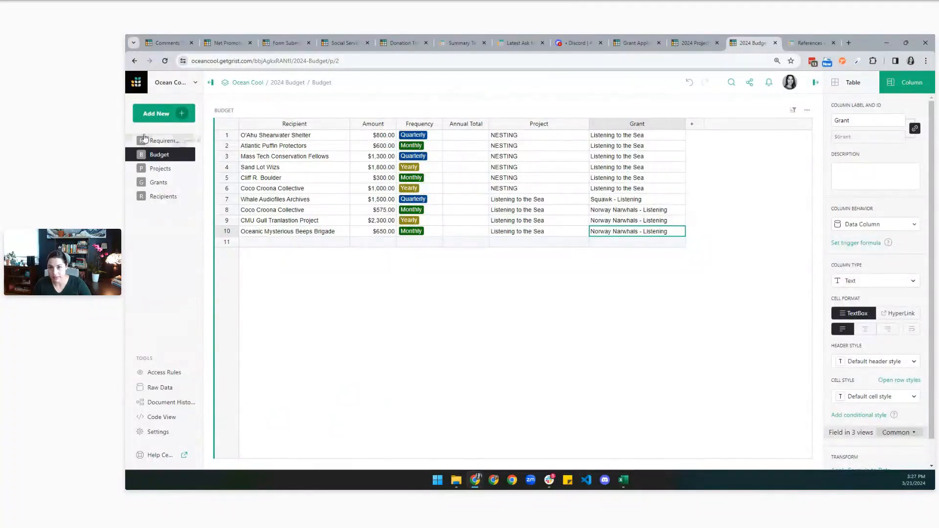
Convert Budget's Recipient column to a Reference to Recipients, displaying the Organization name.
left_click(226, 139)
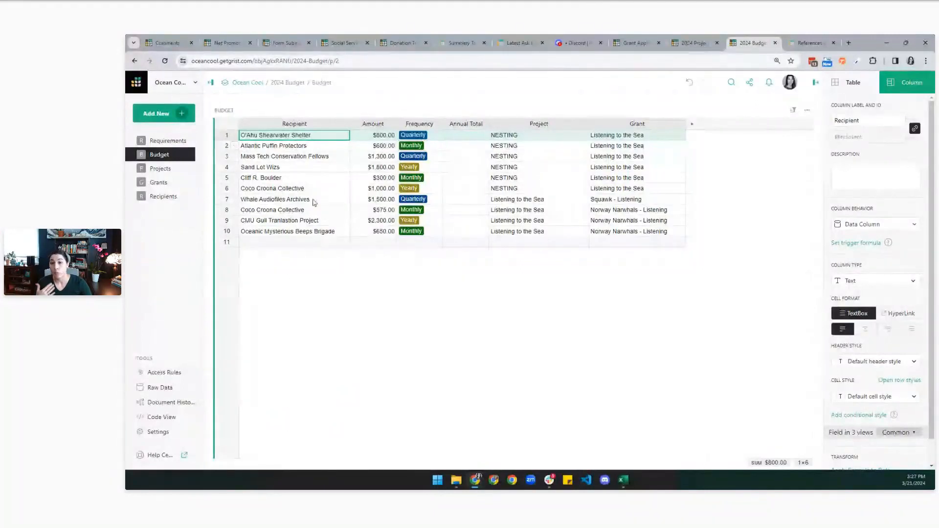
left_click(293, 179)
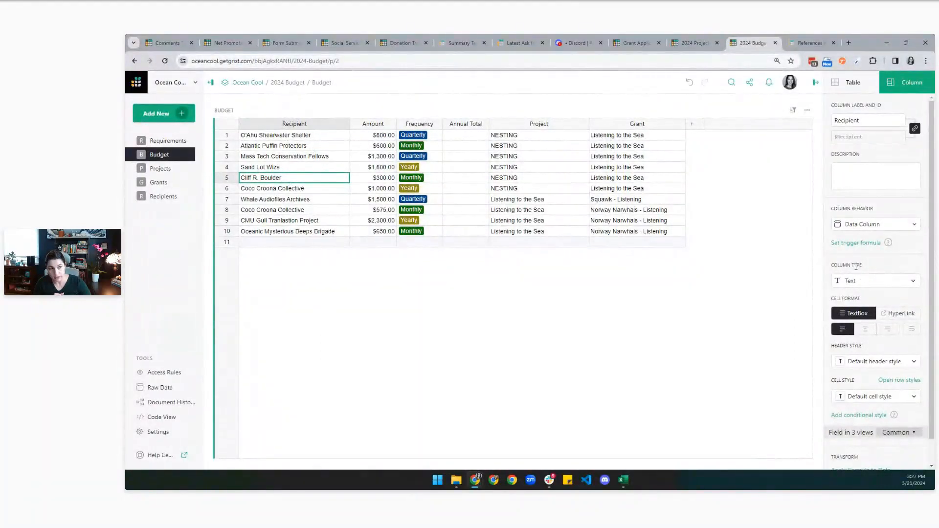
left_click(857, 283)
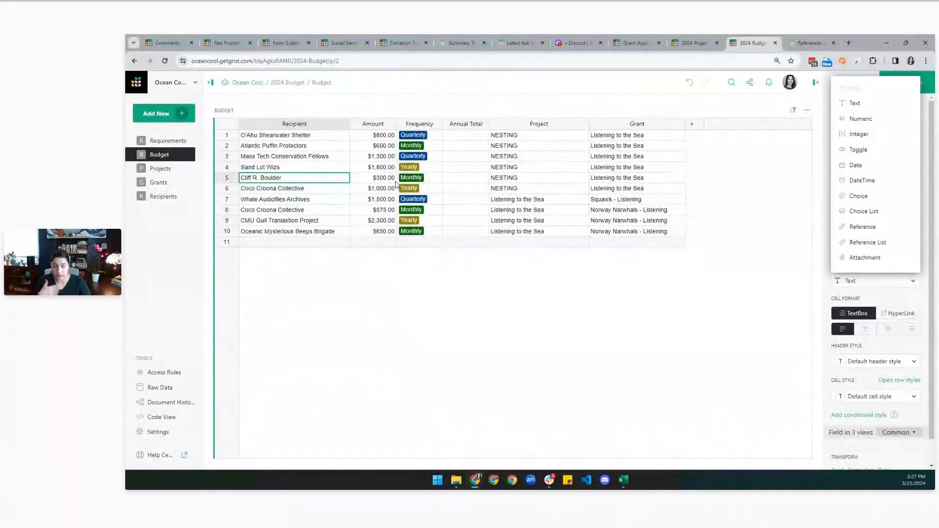
left_click(871, 243)
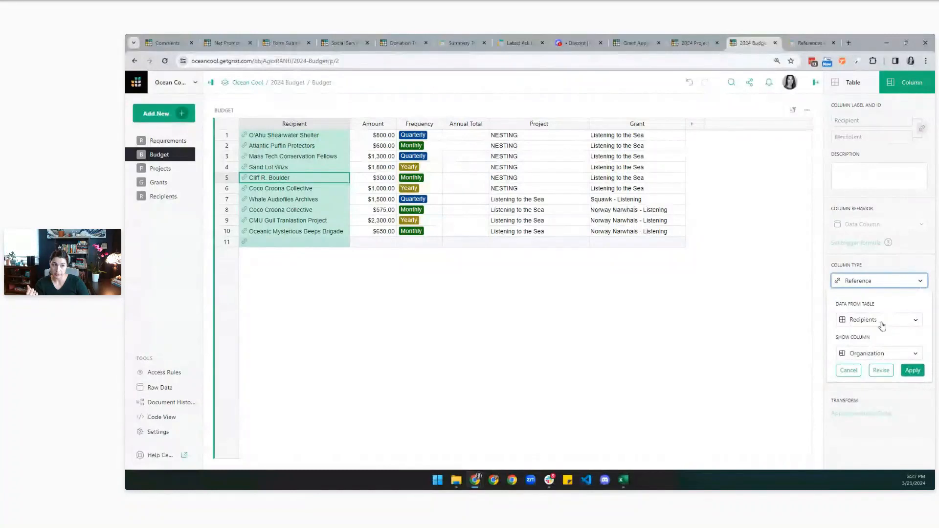
left_click(912, 370)
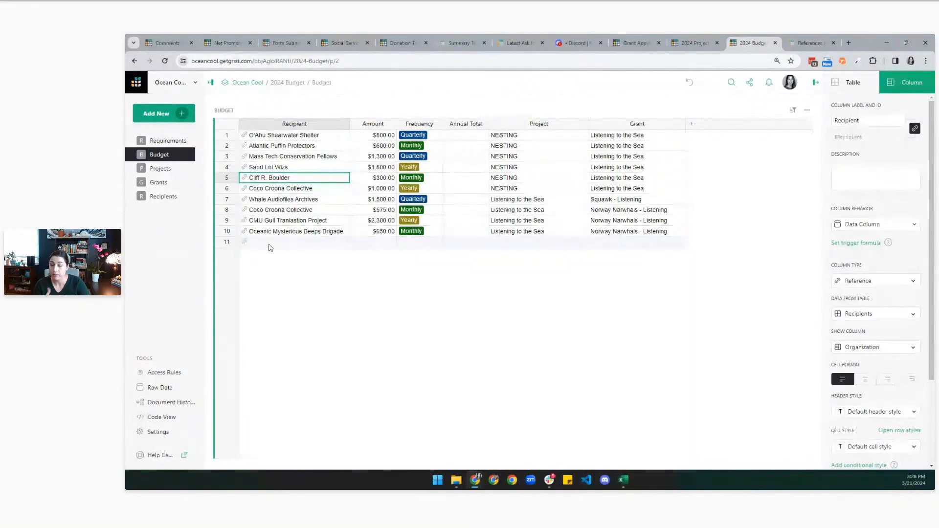
left_click(330, 246)
double_click(331, 246)
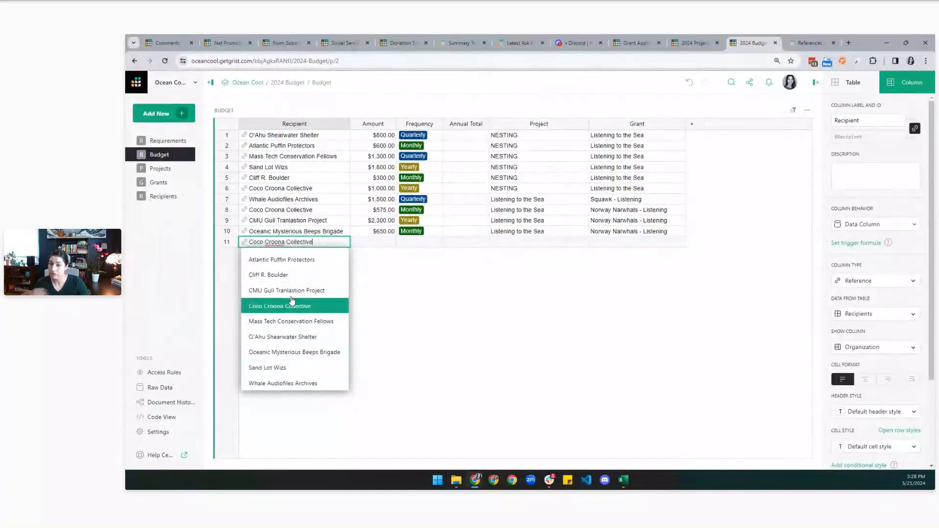
type("O")
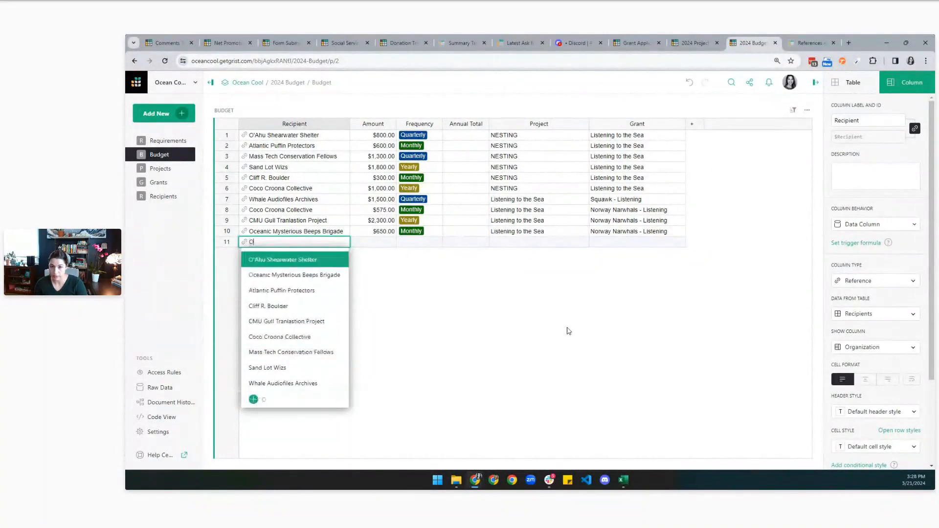
type("c")
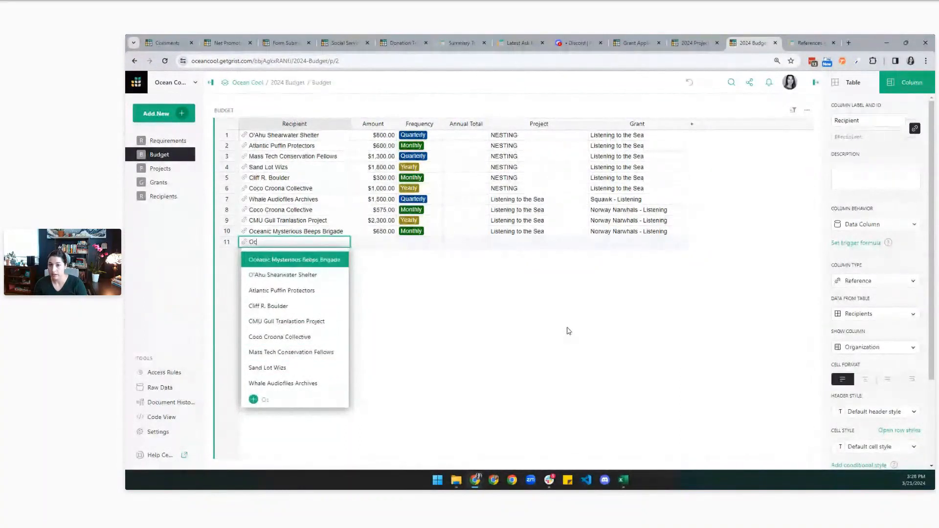
key("BackSpace")
key("BackSpace")
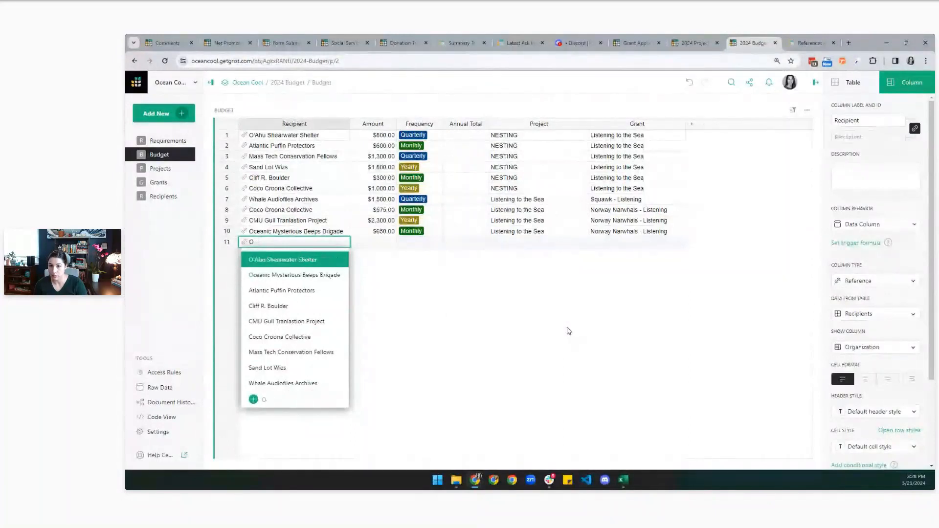
type("New")
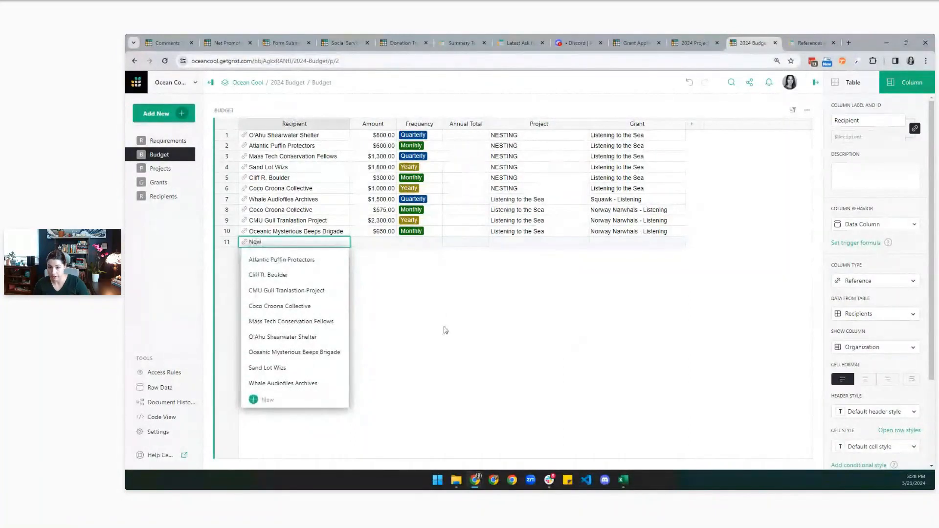
left_click(266, 403)
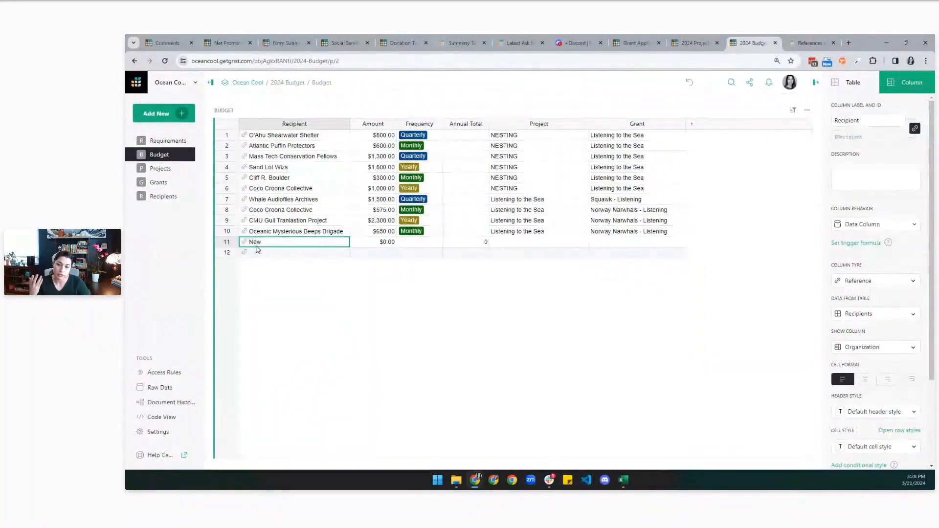
left_click(181, 197)
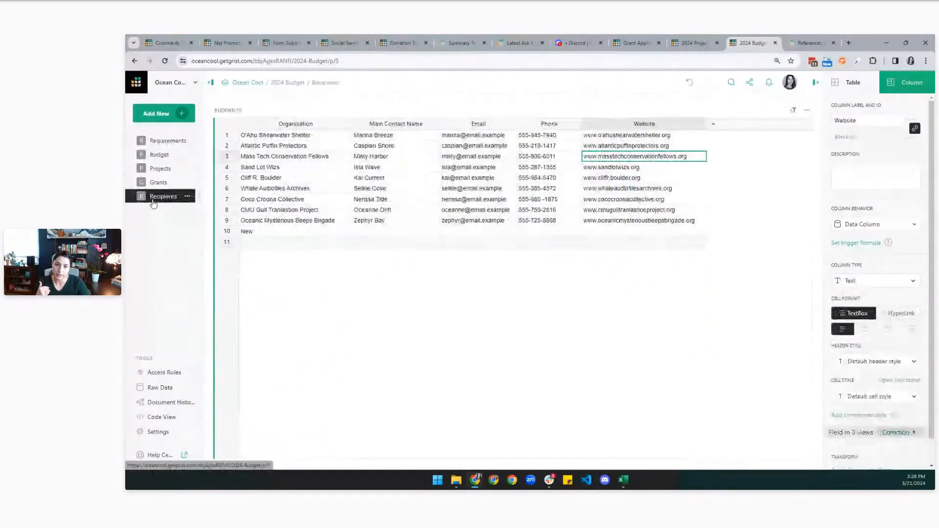
left_click(266, 234)
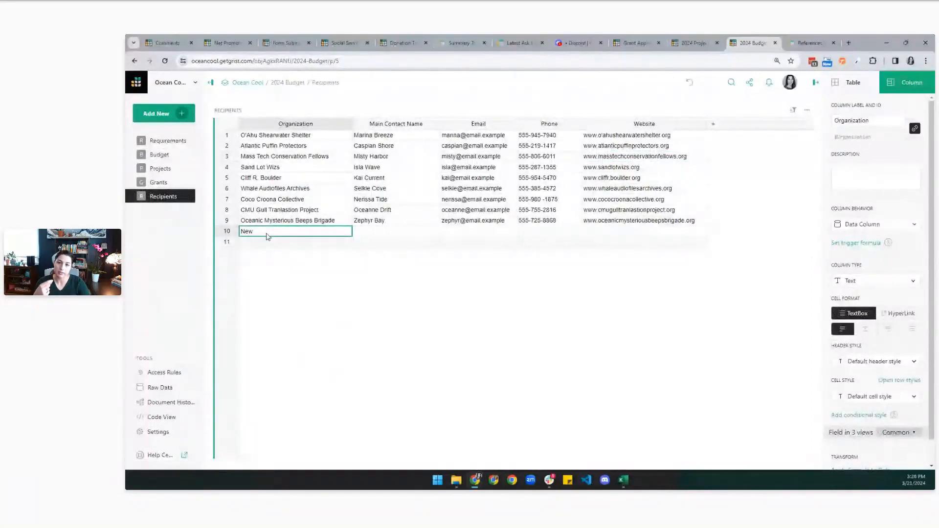
left_click(167, 156)
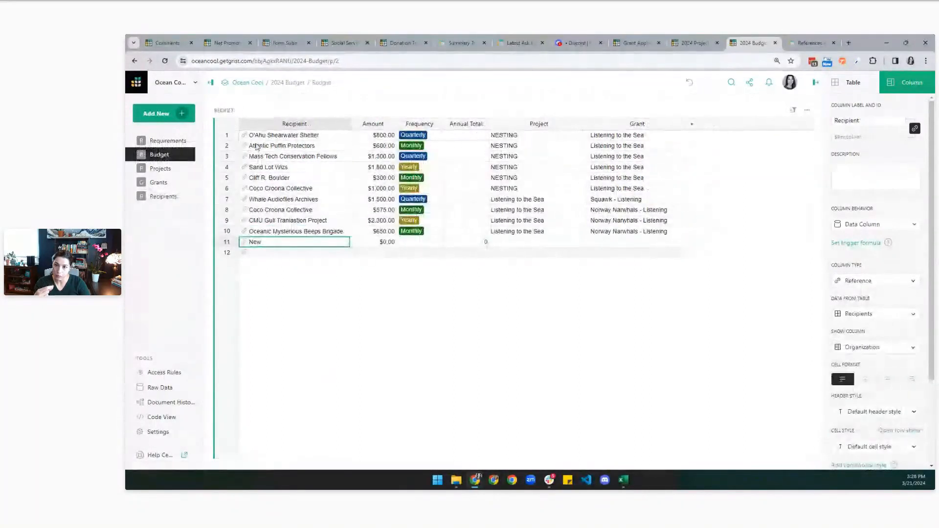
left_click(163, 197)
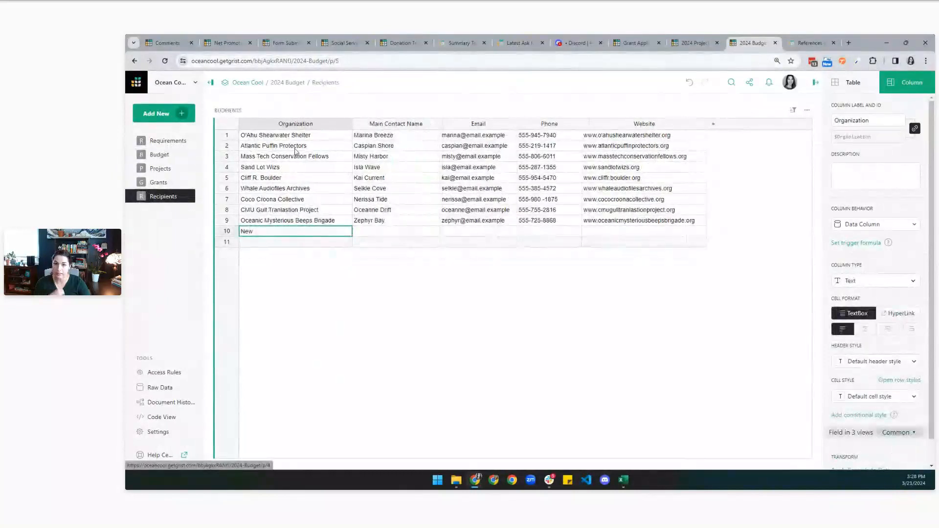
left_click(258, 232)
left_click(233, 233)
left_click(268, 327)
left_click(166, 156)
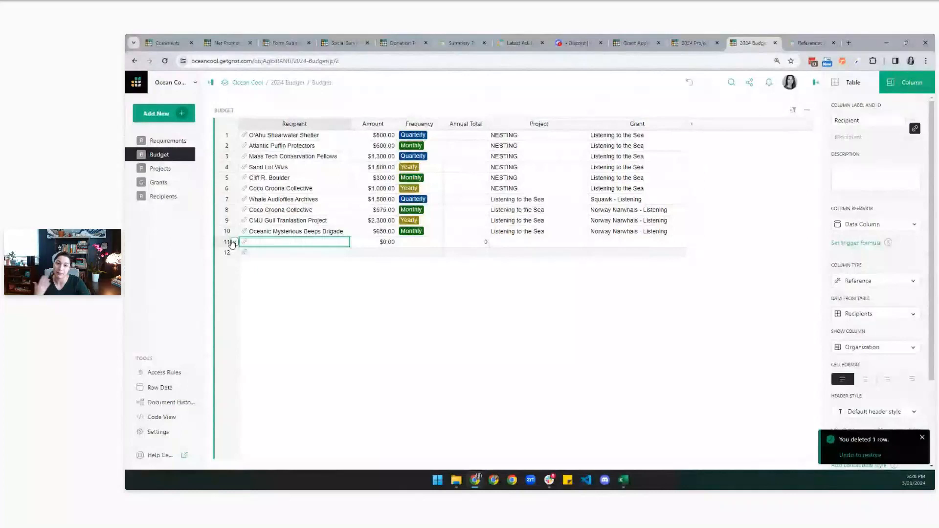
left_click(234, 242)
left_click(278, 336)
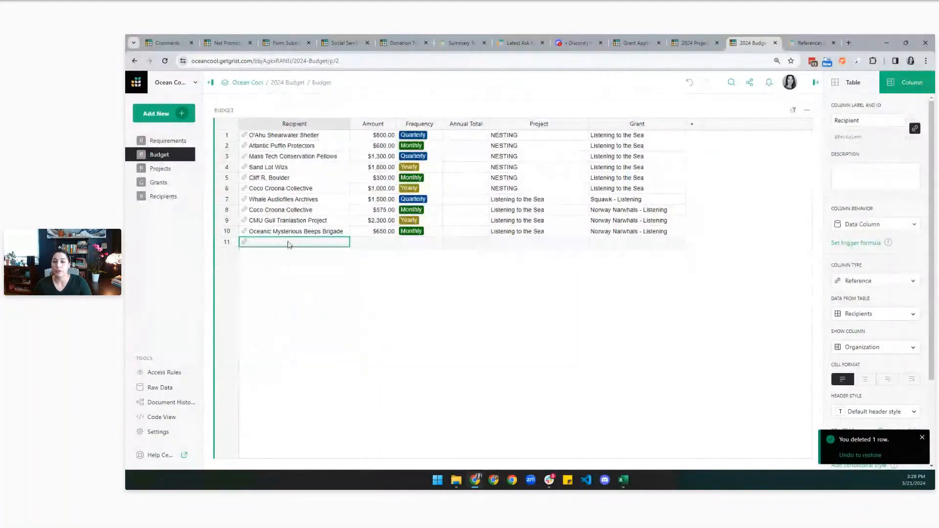
left_click(519, 188)
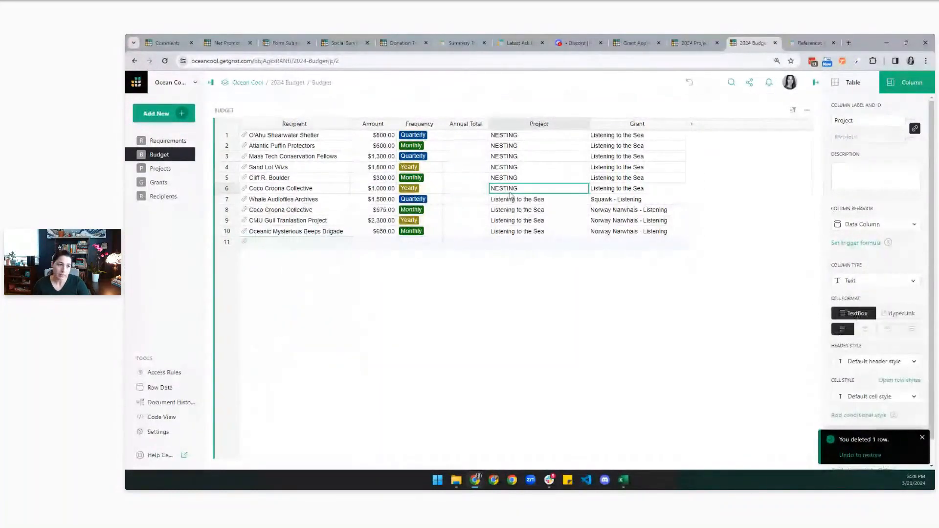
left_click(878, 286)
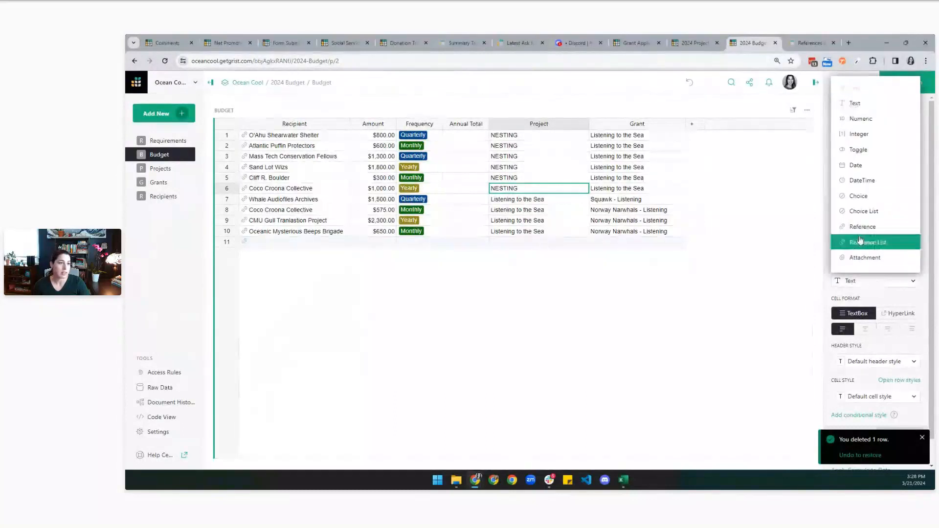
left_click(860, 233)
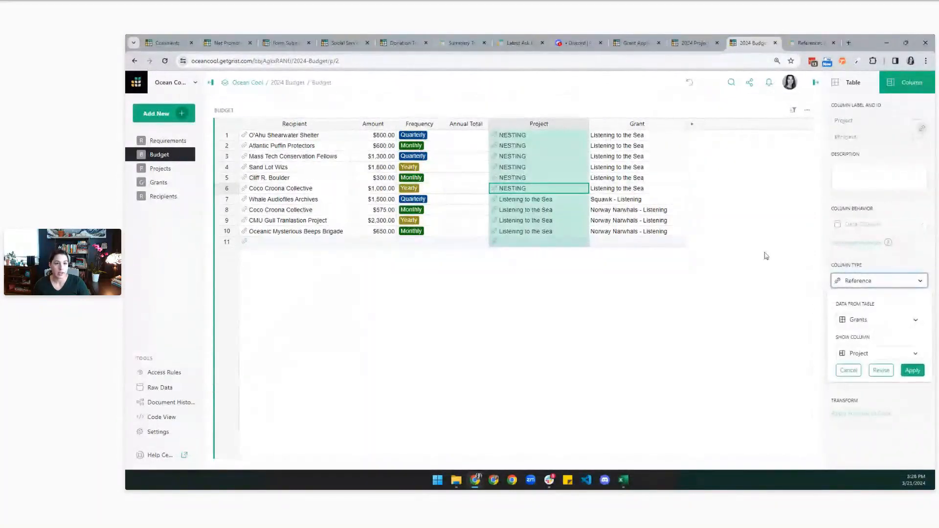
left_click(880, 321)
left_click(864, 370)
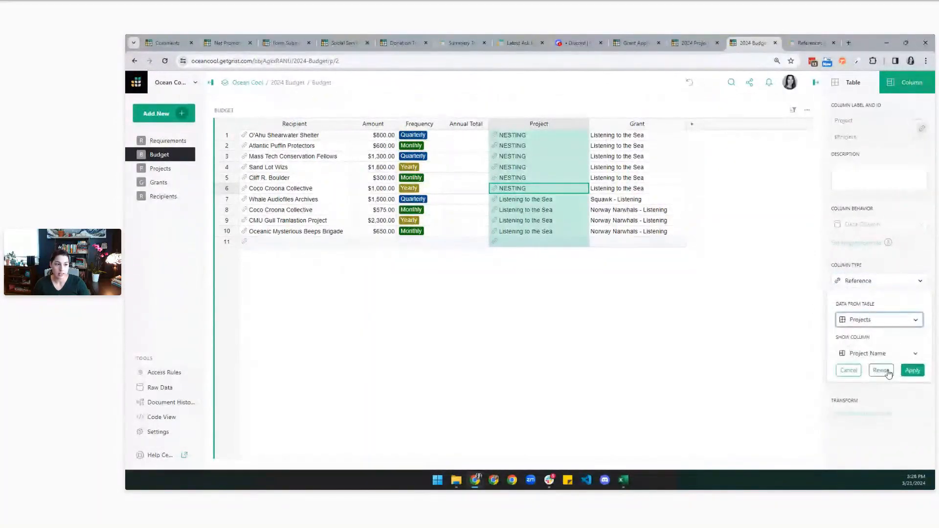
left_click(912, 371)
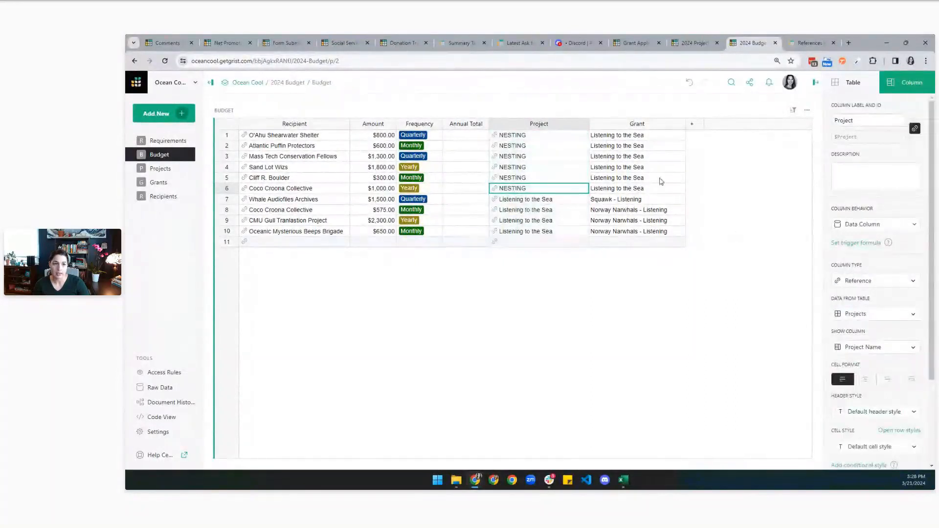
left_click(650, 156)
left_click(866, 280)
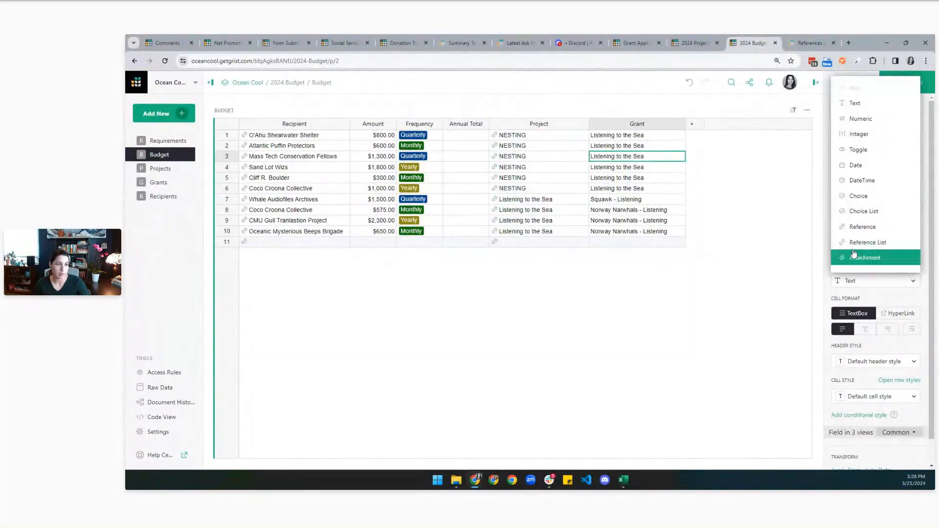
left_click(861, 291)
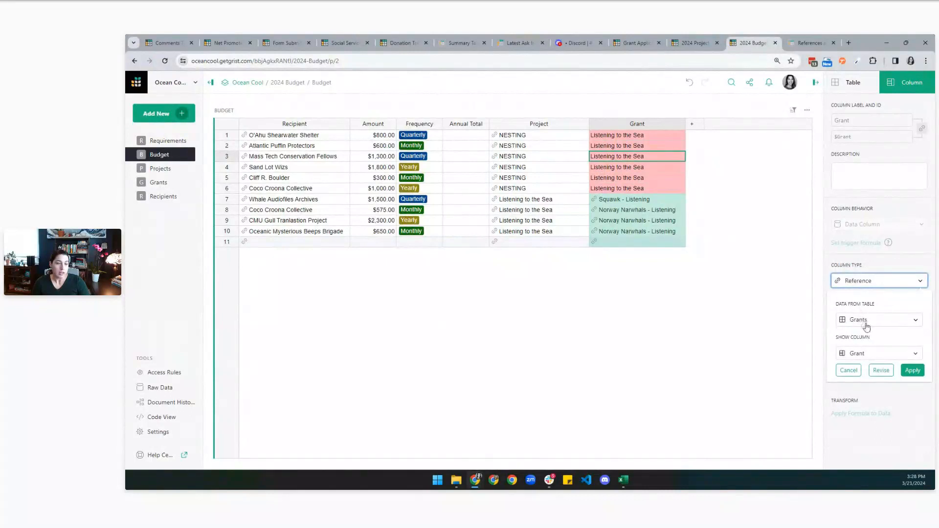
left_click(912, 371)
double_click(649, 139)
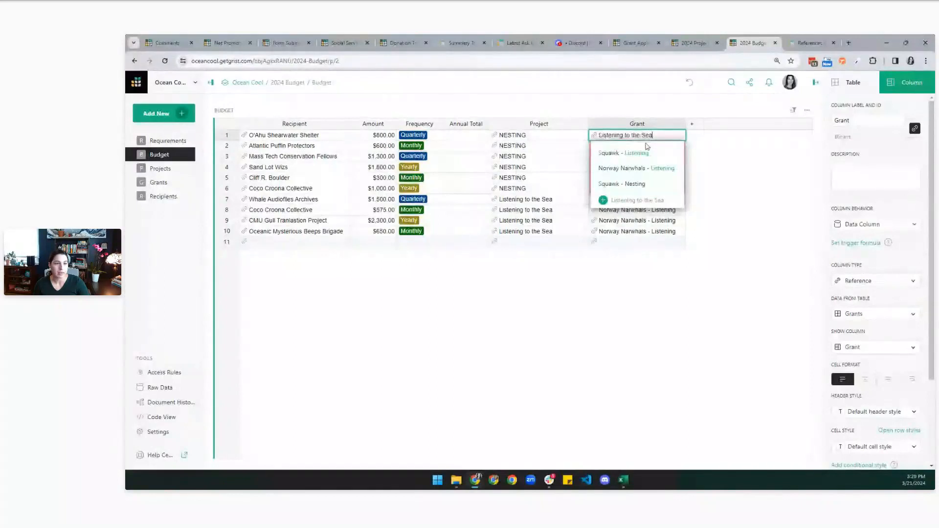
key("Escape")
double_click(649, 136)
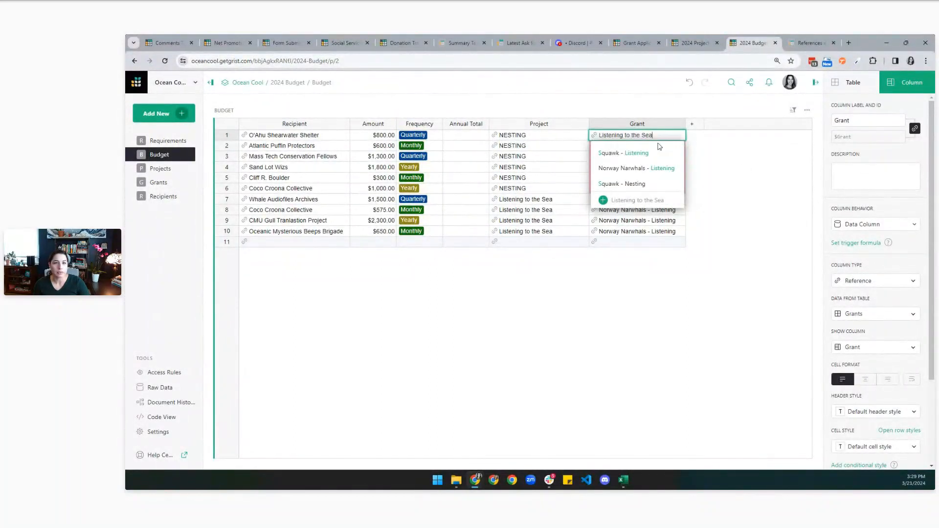
left_click(656, 184)
left_click_drag(653, 137, 653, 190)
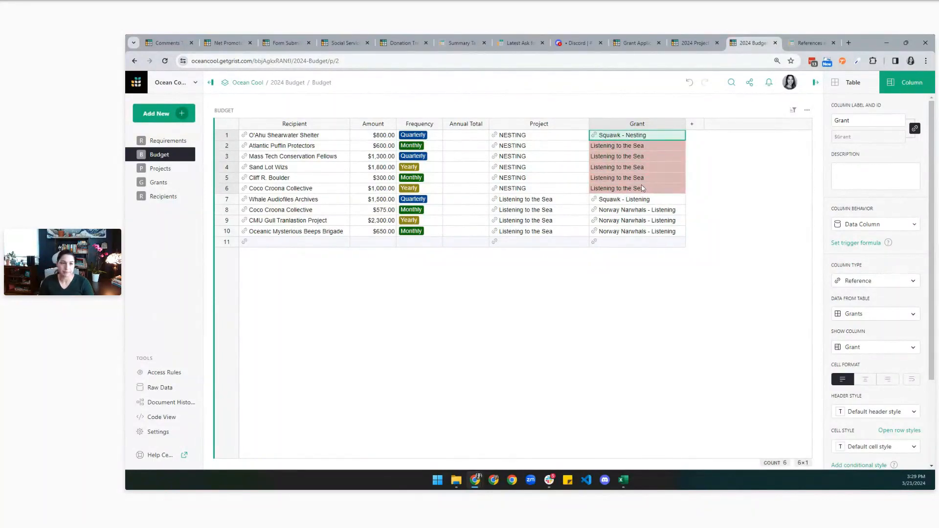
key("ctrl+d")
left_click(646, 170)
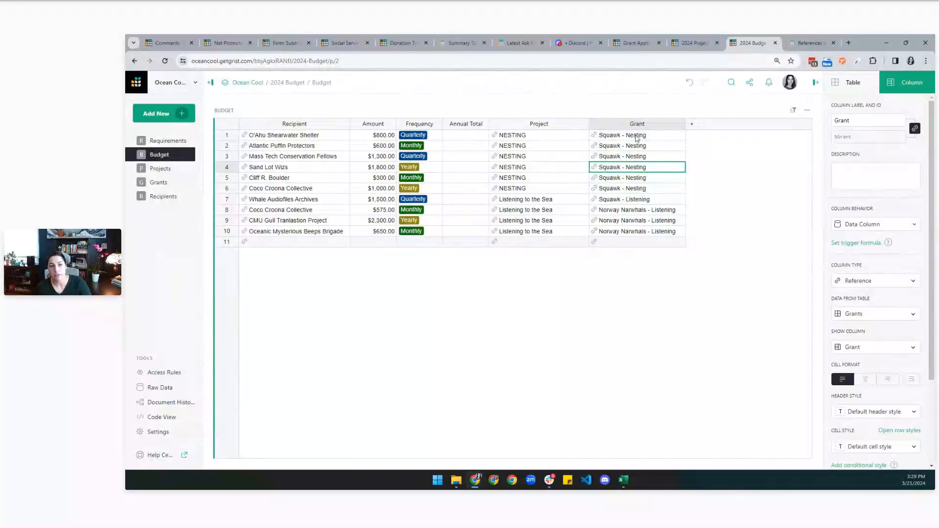
left_click_drag(637, 138, 634, 193)
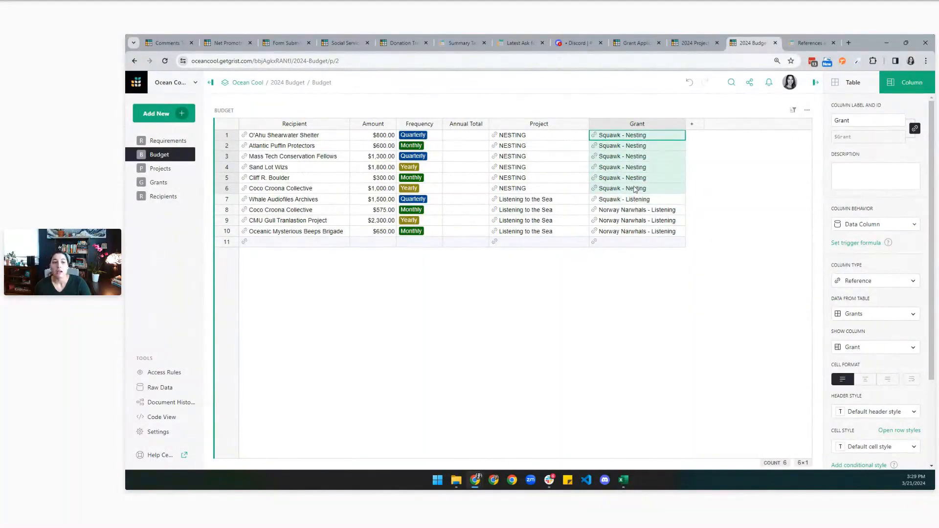
left_click(635, 191)
left_click_drag(652, 136, 653, 197)
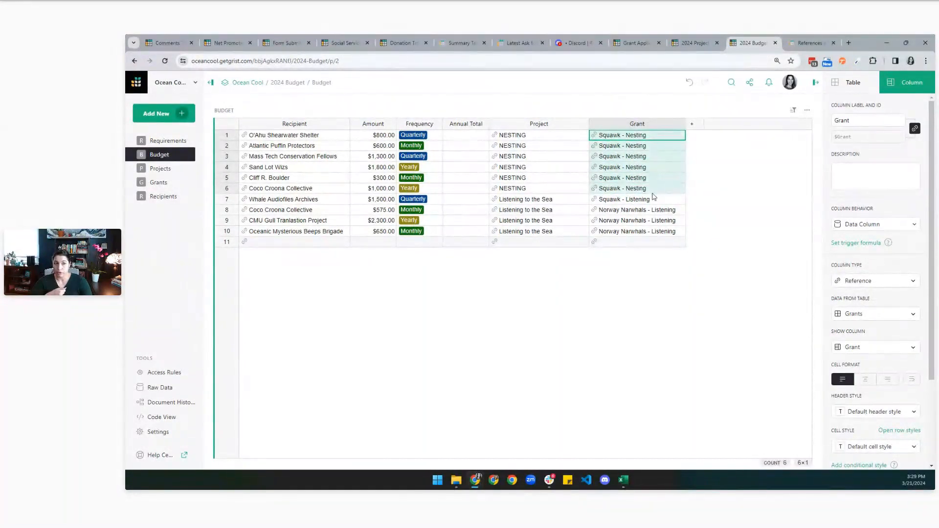
left_click(657, 139)
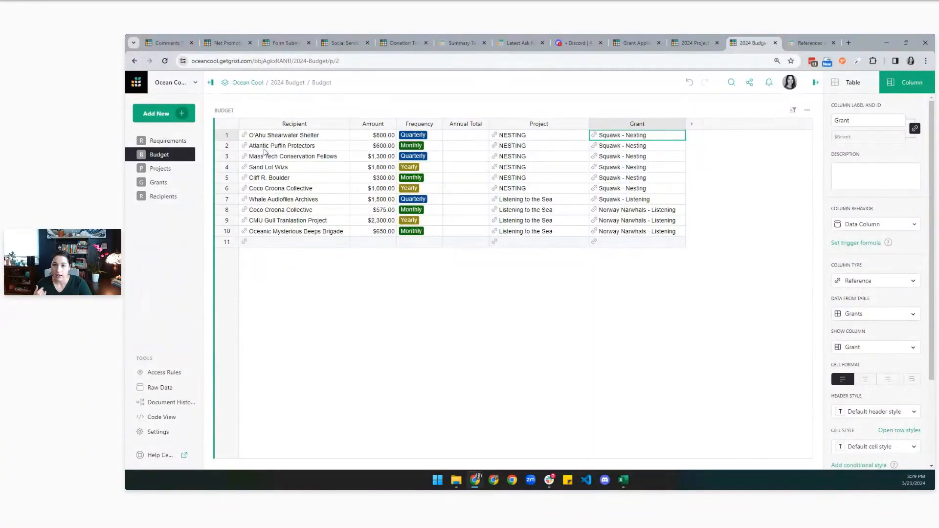
left_click(161, 168)
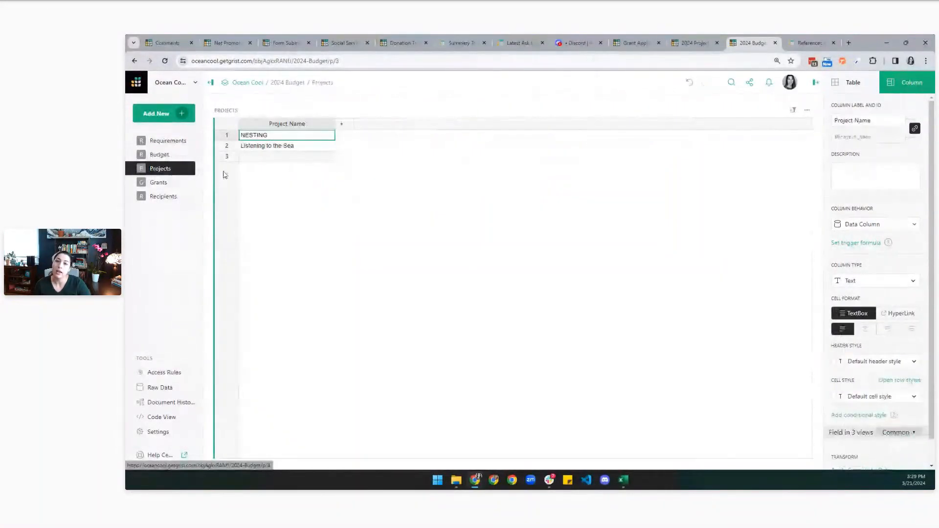
Review the Budget Grant cells for rows 7–9, then add a 'Funded By' column to Projects.
left_click(162, 156)
left_click_drag(524, 210, 523, 232)
left_click_drag(632, 201, 641, 225)
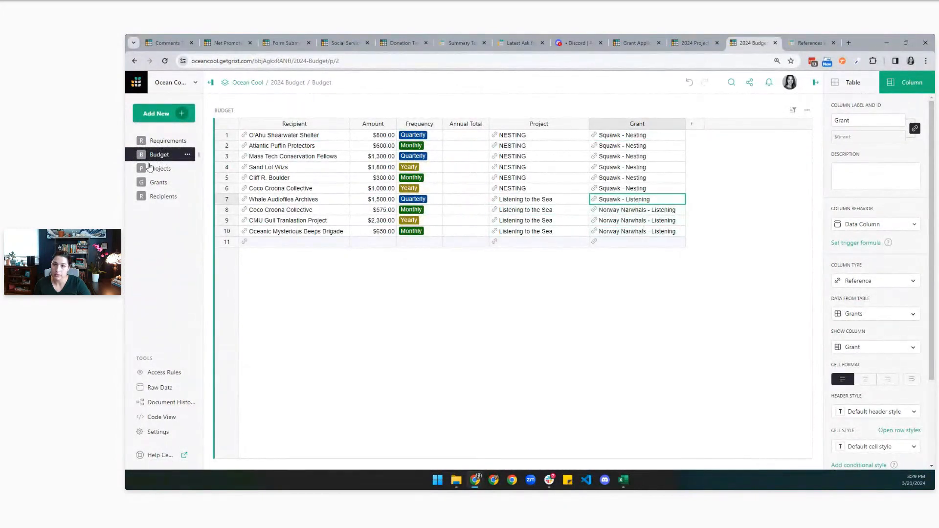
left_click(159, 171)
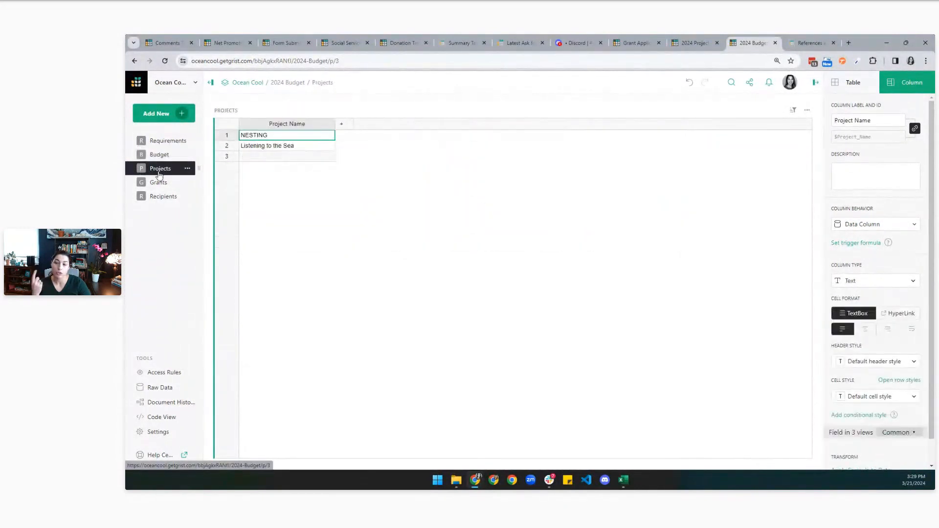
left_click(342, 128)
left_click(352, 142)
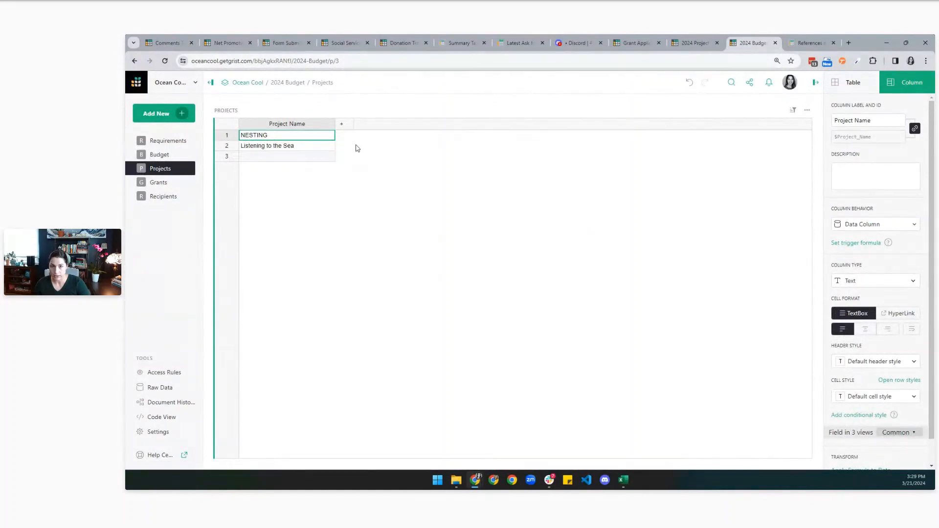
type("Funded By")
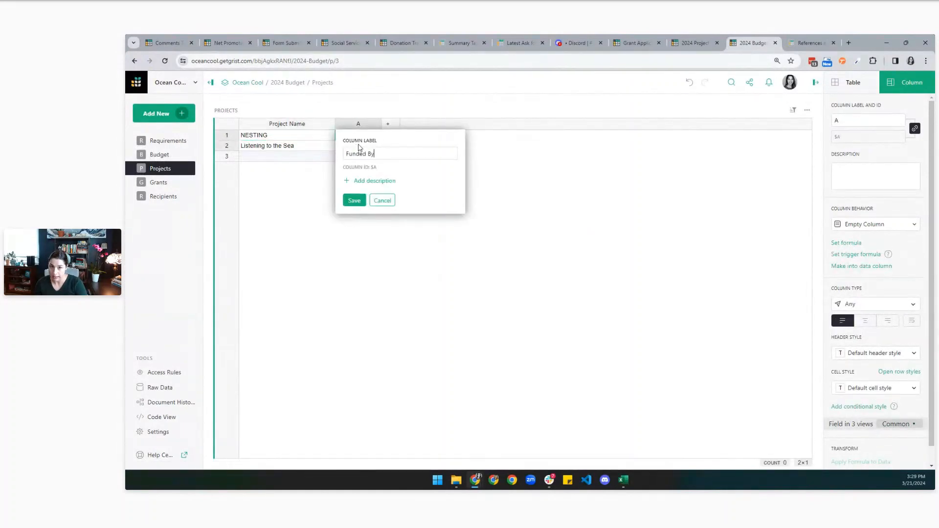
left_click(355, 201)
Make Funded By a Reference List to the Grants table, showing the Grant name.
left_click(859, 308)
left_click(868, 268)
left_click(876, 338)
left_click(876, 371)
left_click(871, 371)
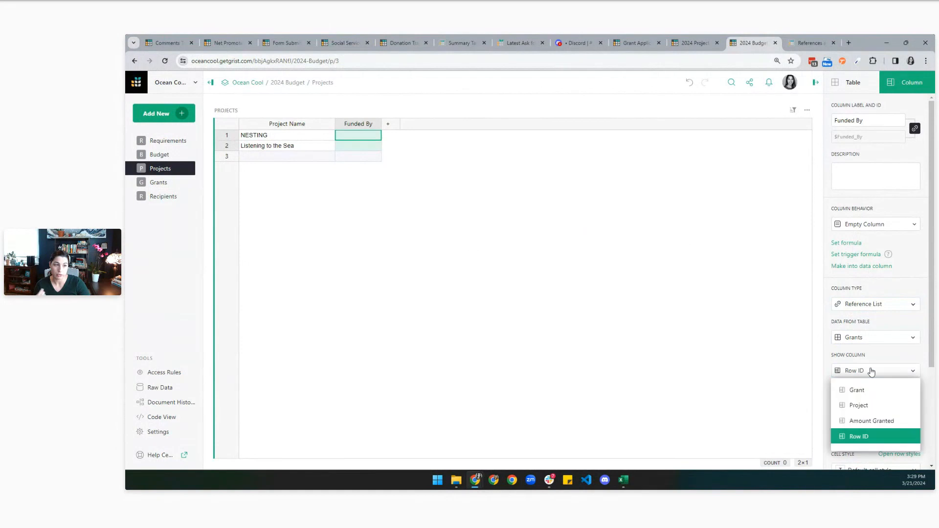
left_click(870, 389)
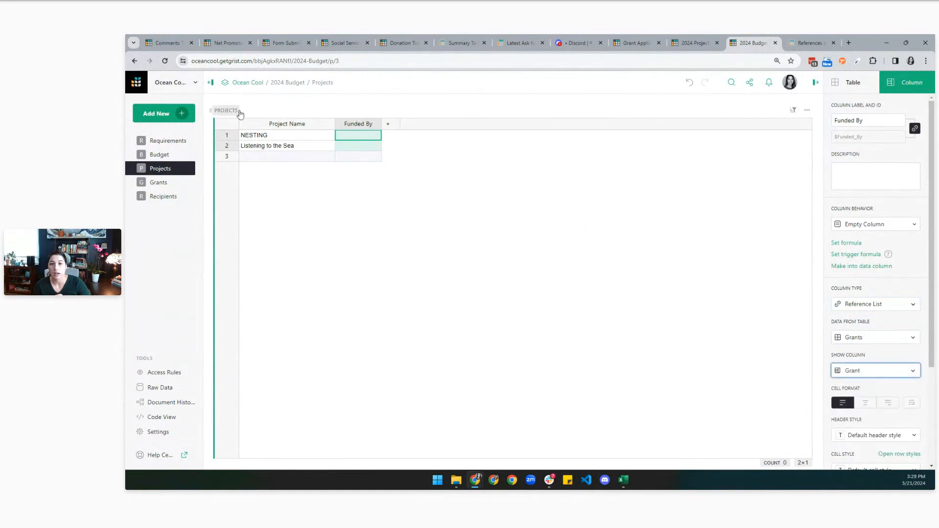
Fund NESTING by Squawk - Nesting and Listening to the Sea by both Listening grants.
double_click(360, 135)
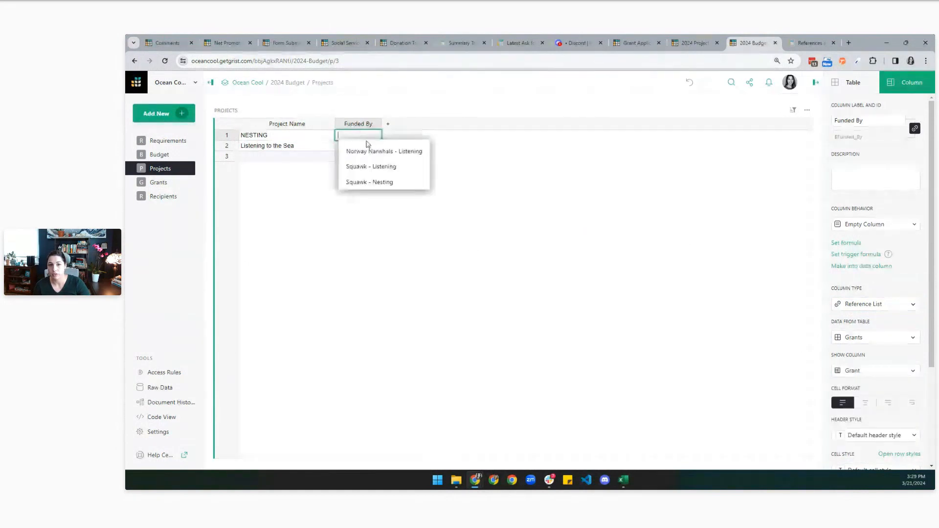
left_click(375, 183)
key("Return")
key("Down")
key("Return")
left_click(380, 159)
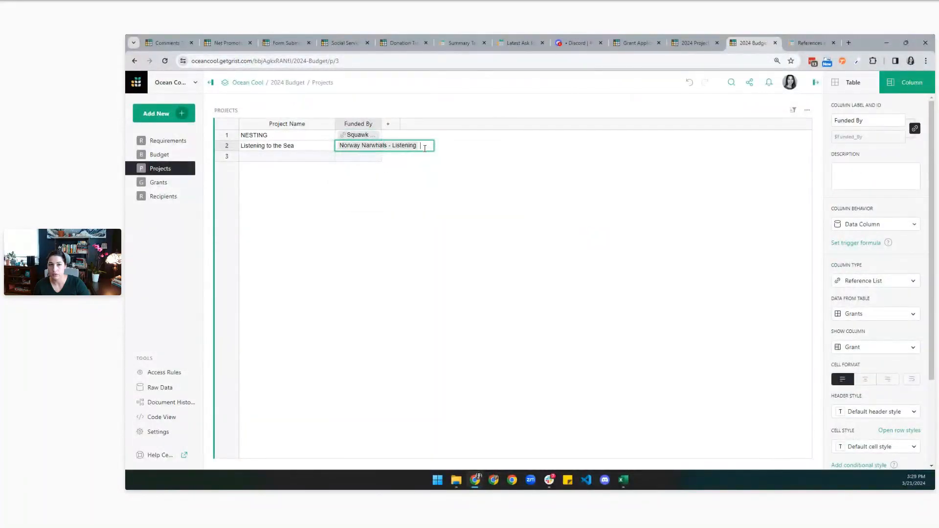
left_click(425, 148)
left_click(455, 177)
key("Return")
Widen Funded By and wrap its text, then check the Squawk - Listening grant record.
left_click_drag(382, 130, 446, 130)
left_click(912, 380)
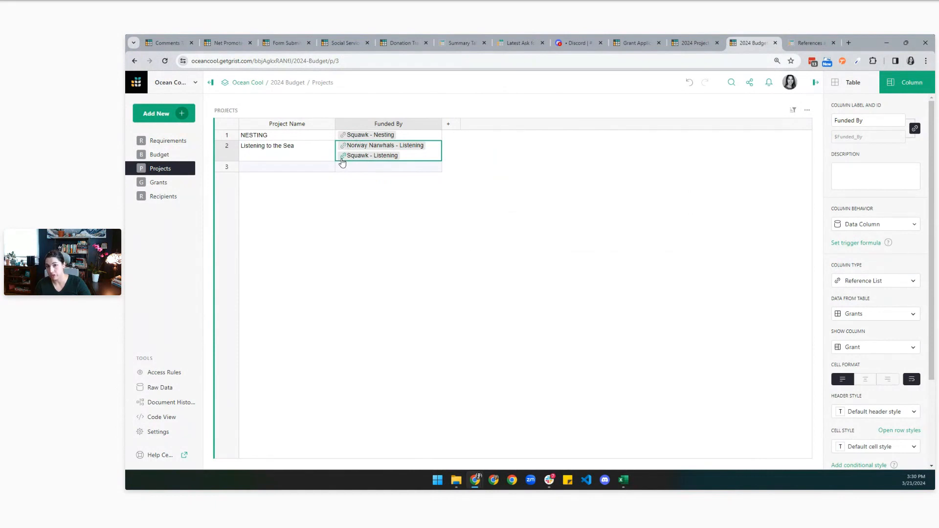
left_click(343, 157)
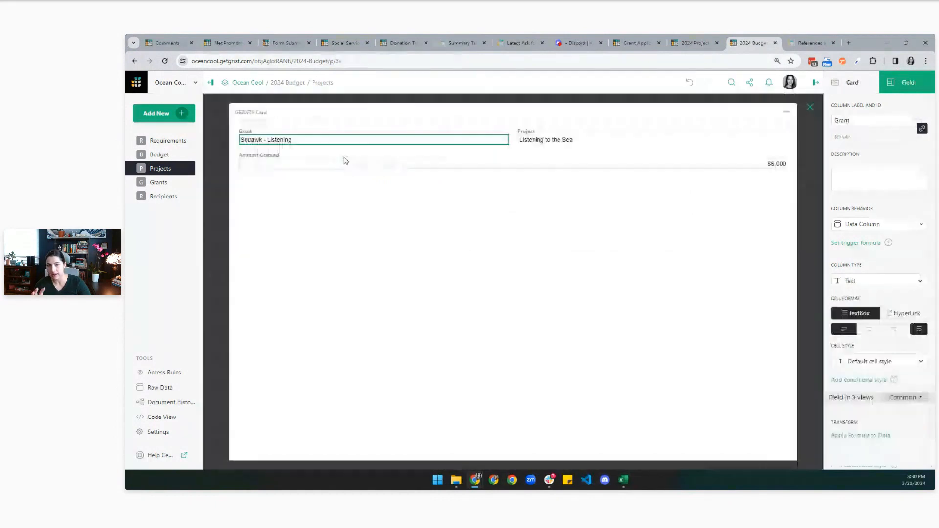
left_click(809, 109)
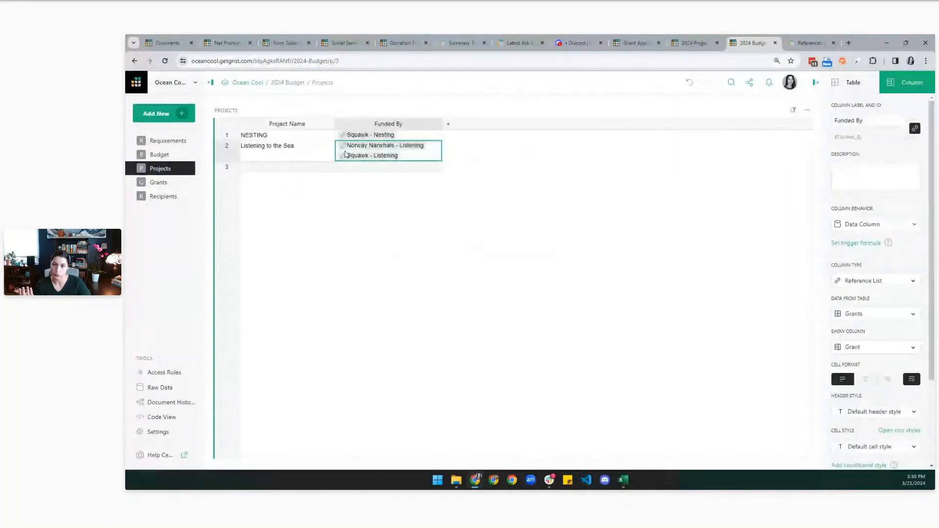
left_click(164, 184)
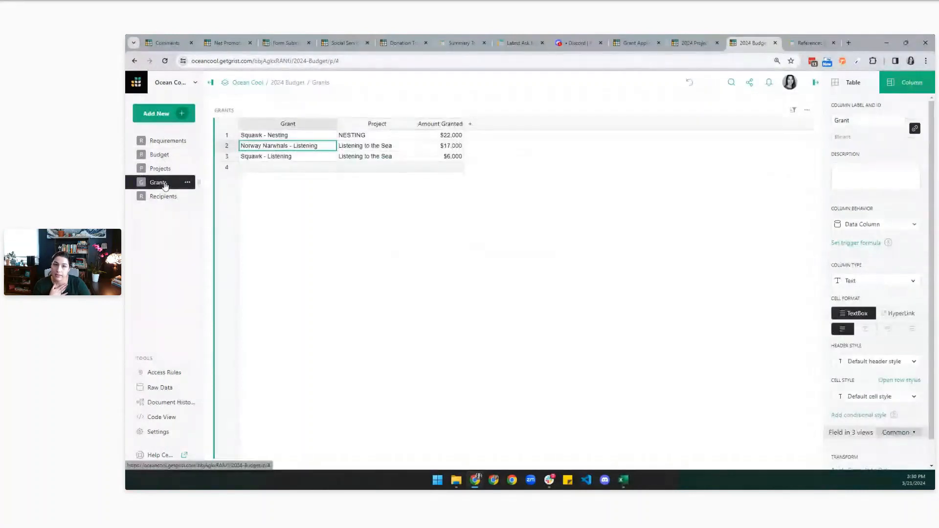
Make the Grants Project column a Reference to Projects showing Project Name, then visit Recipients.
left_click(377, 124)
left_click(892, 283)
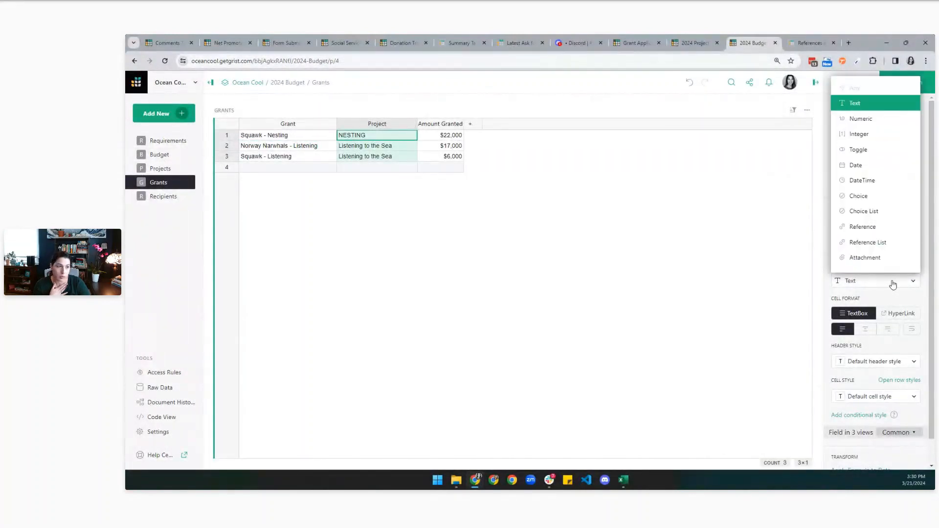
left_click(866, 230)
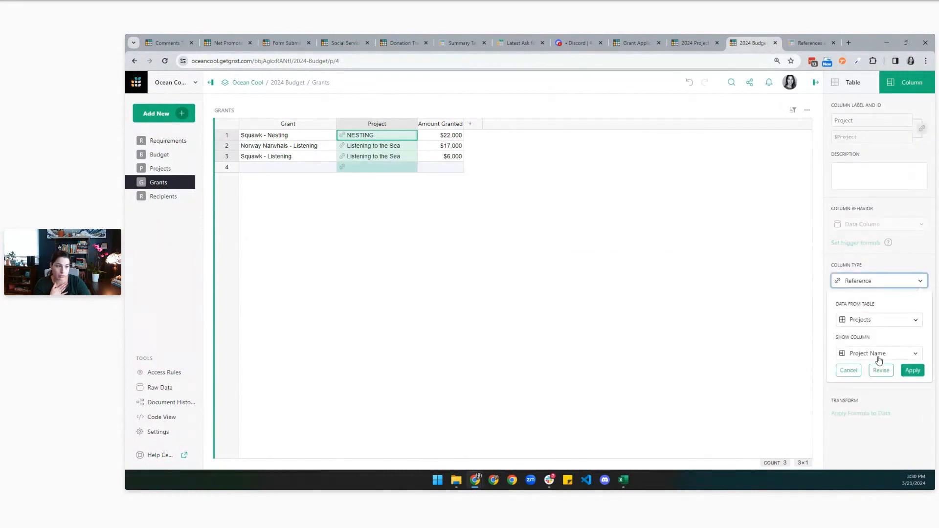
left_click(910, 371)
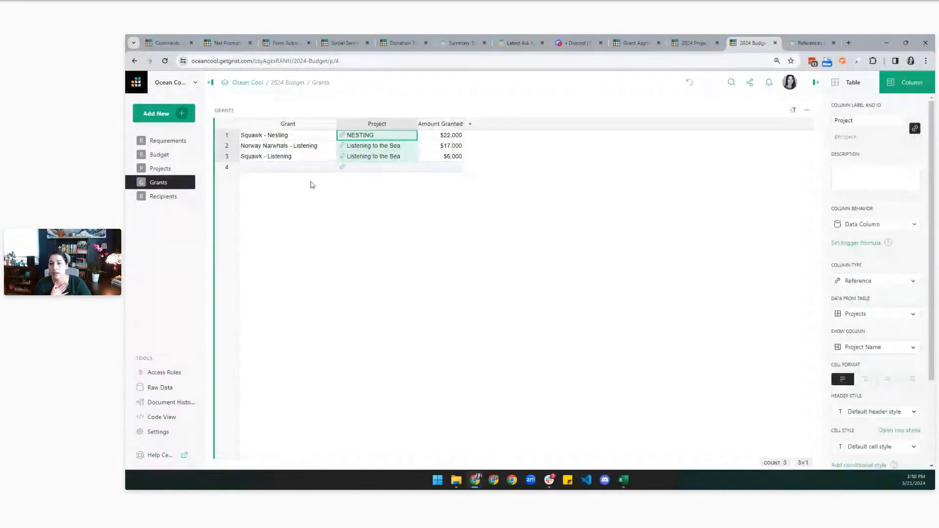
left_click(166, 196)
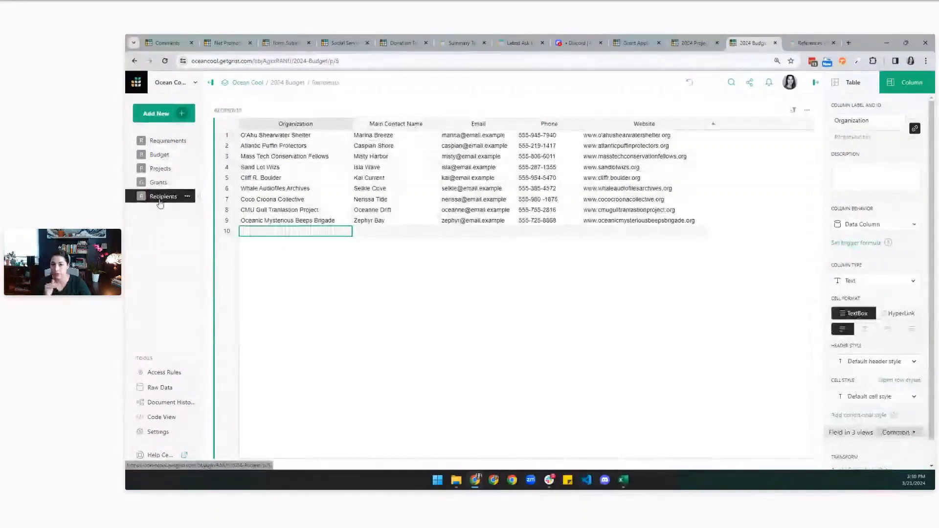
left_click(165, 156)
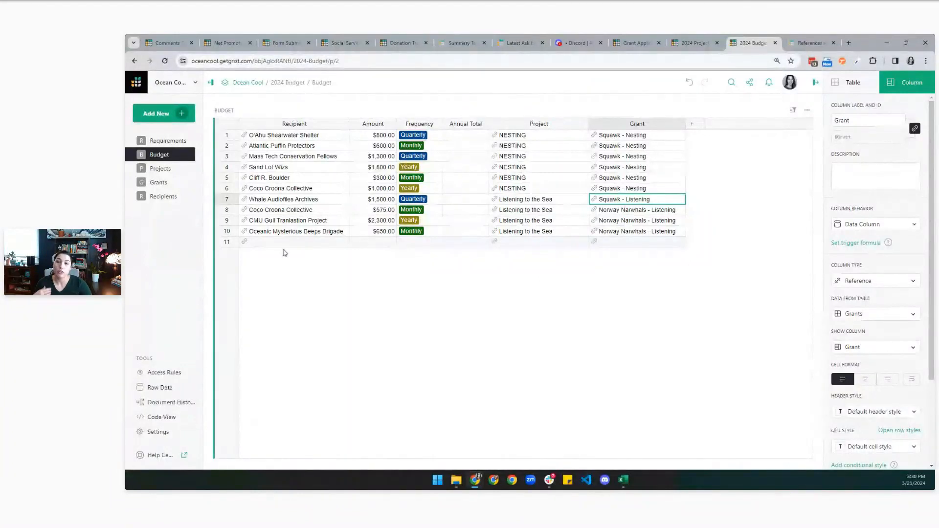
Switch between the Budget and Projects pages, ending on Projects with the Add New menu open.
left_click(157, 168)
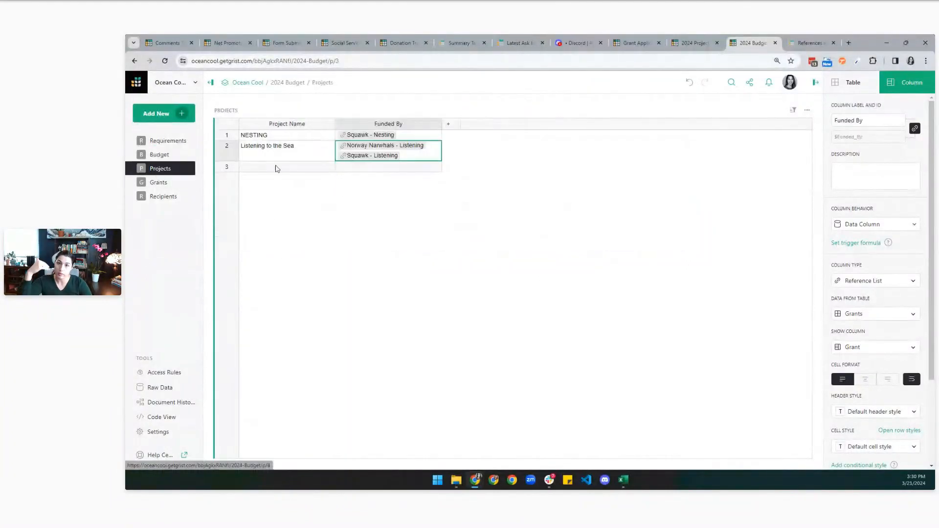
left_click(159, 154)
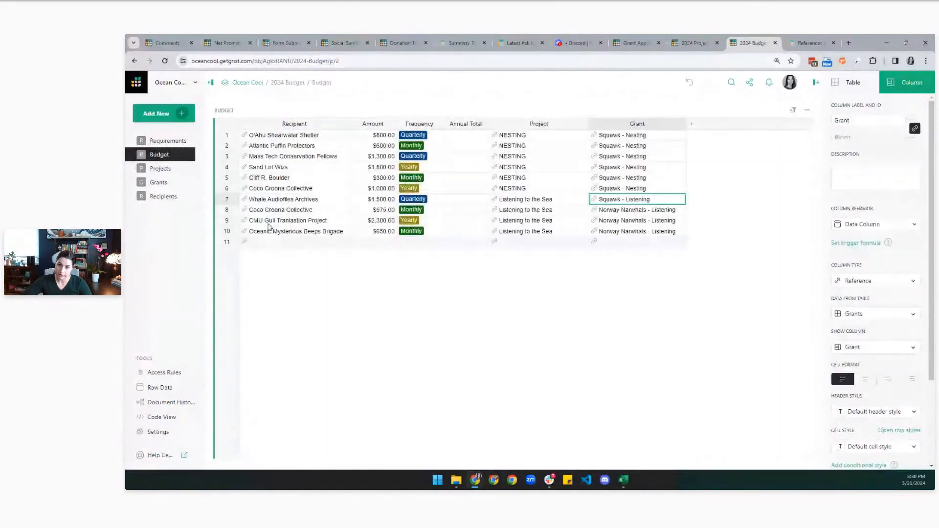
left_click(161, 169)
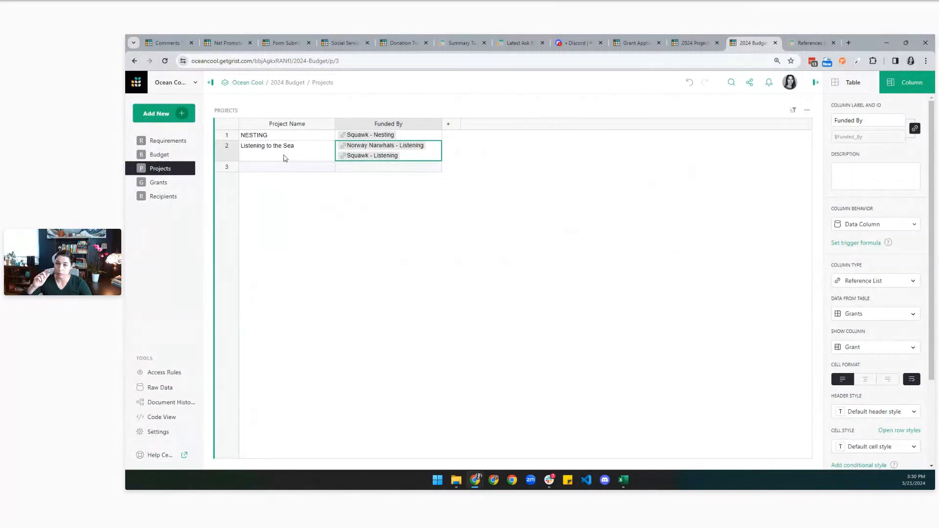
left_click(181, 118)
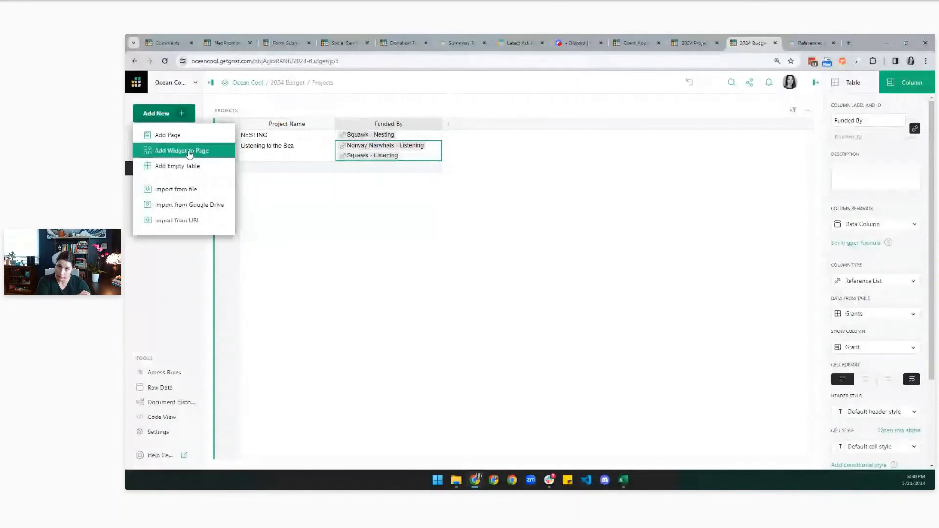
Add a Budget table widget to the Projects page, selected by PROJECTS.
left_click(189, 153)
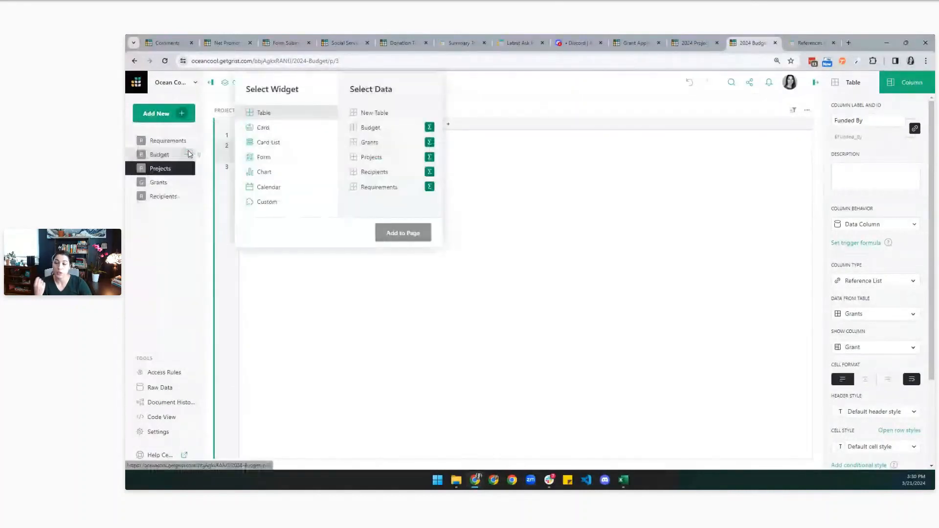
left_click(370, 129)
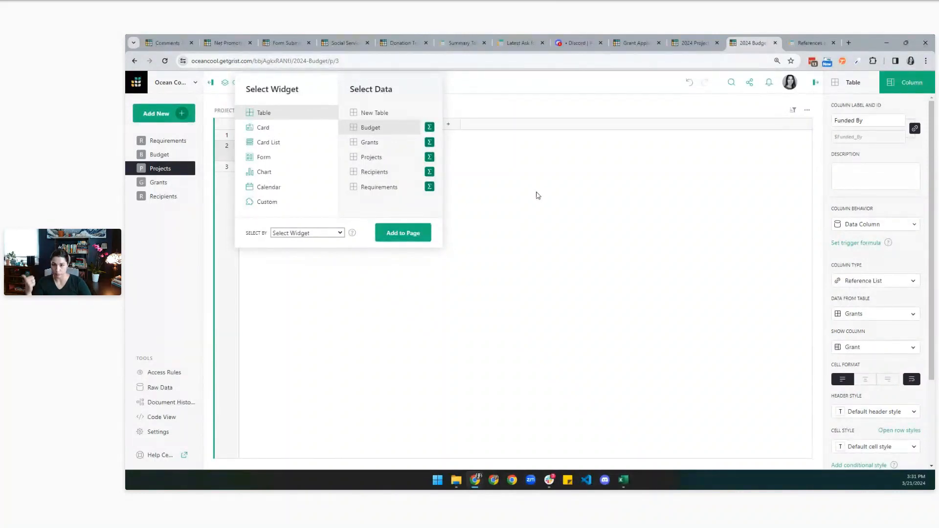
left_click(307, 233)
left_click(293, 253)
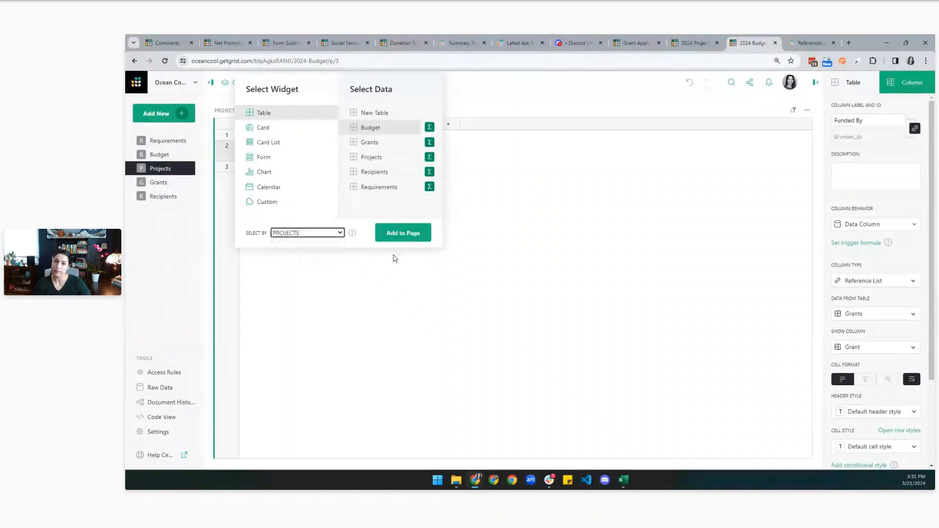
left_click(414, 234)
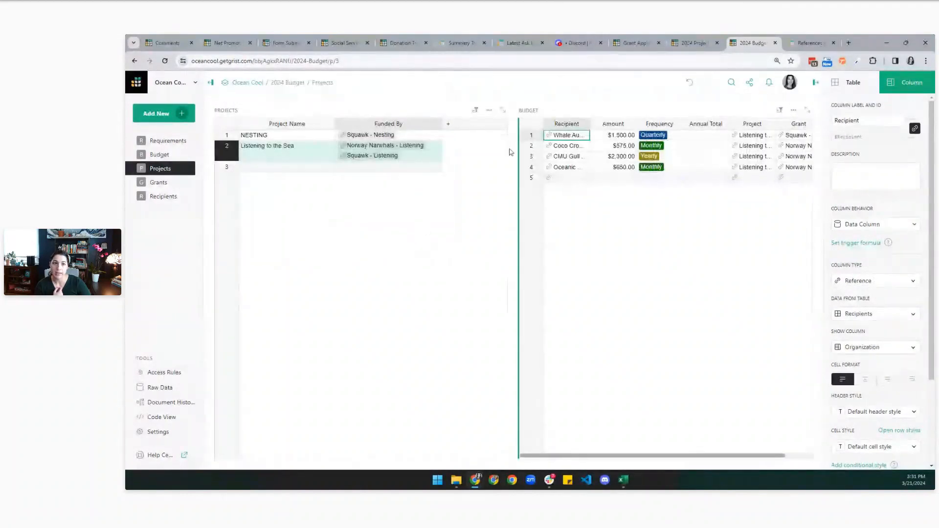
Move the Budget widget below Projects and compare the NESTING and Listening to the Sea rows.
left_click_drag(516, 110, 352, 399)
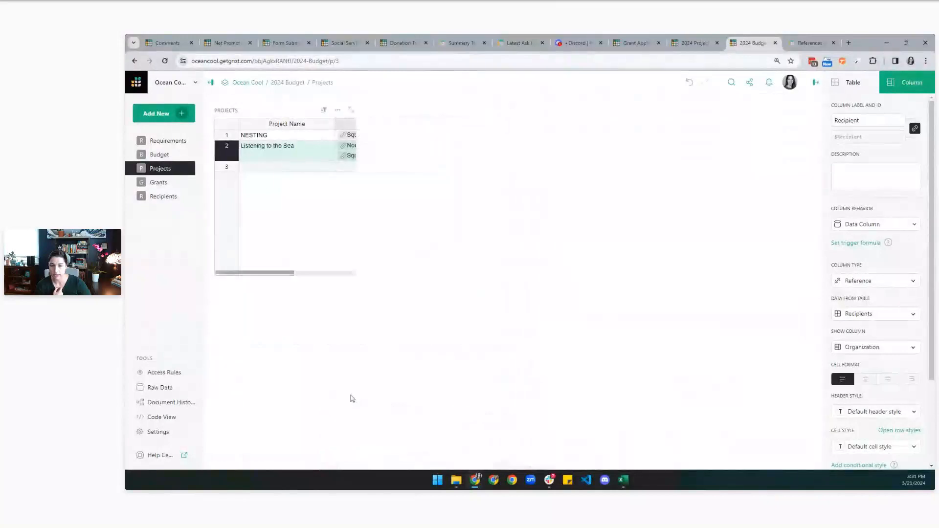
left_click(307, 137)
left_click(309, 155)
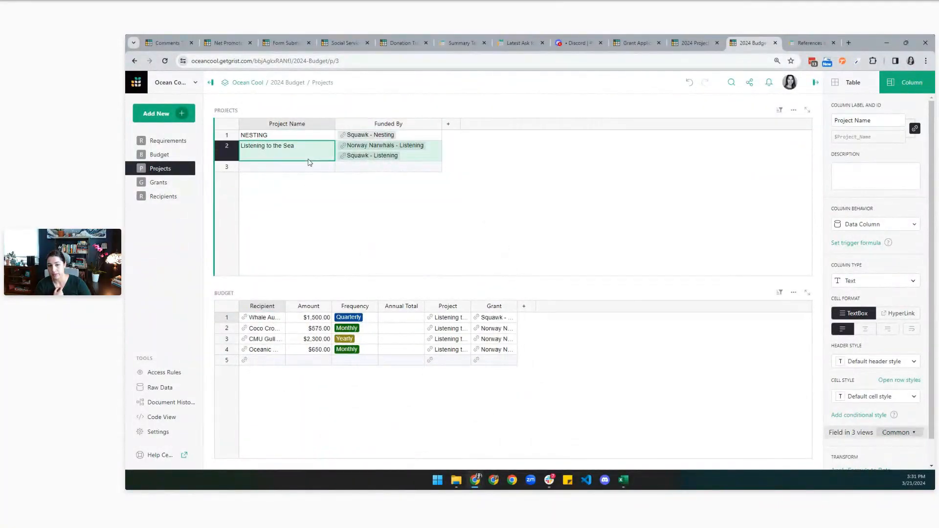
left_click(308, 136)
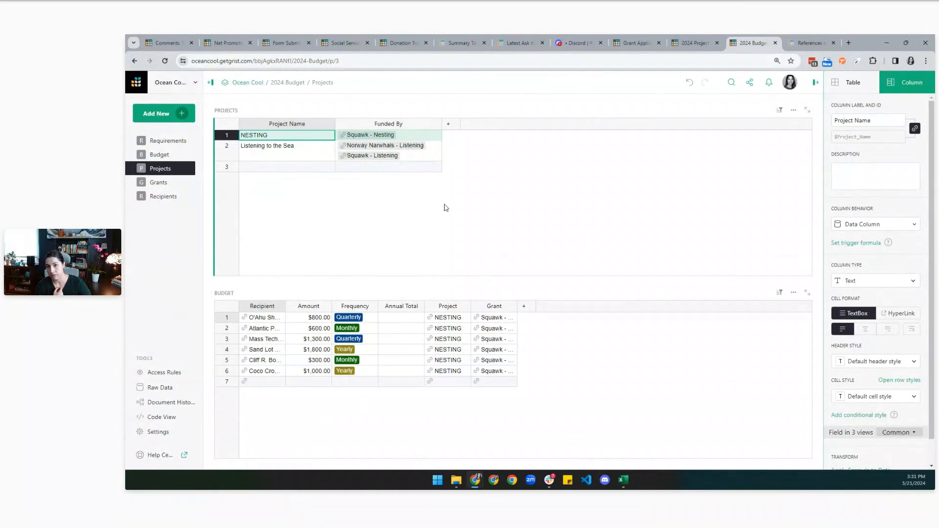
left_click(314, 158)
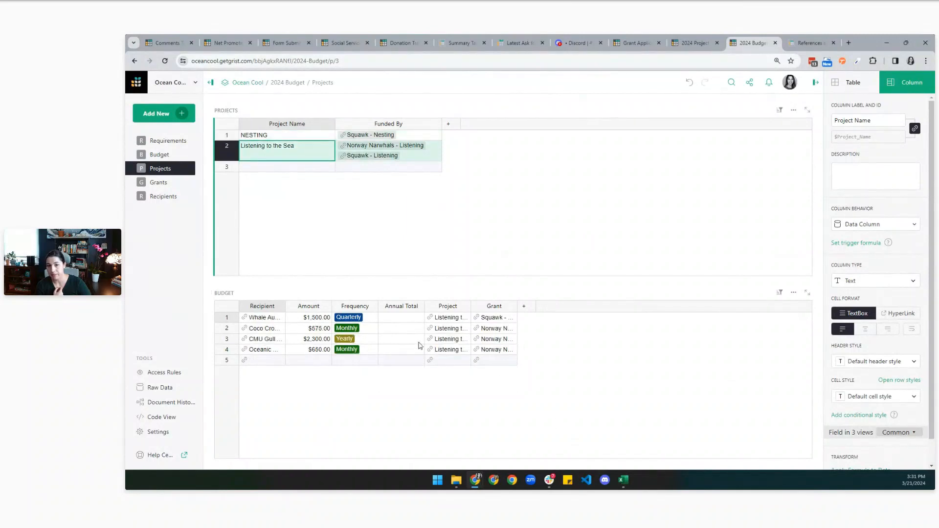
Widen the linked budget table's Project and Recipient columns.
left_click_drag(471, 306, 543, 308)
left_click(480, 307)
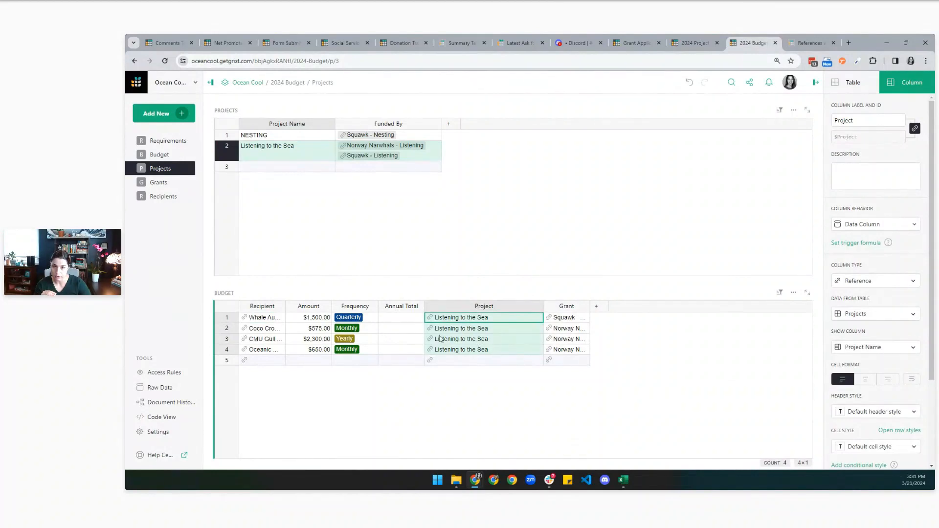
left_click(281, 153)
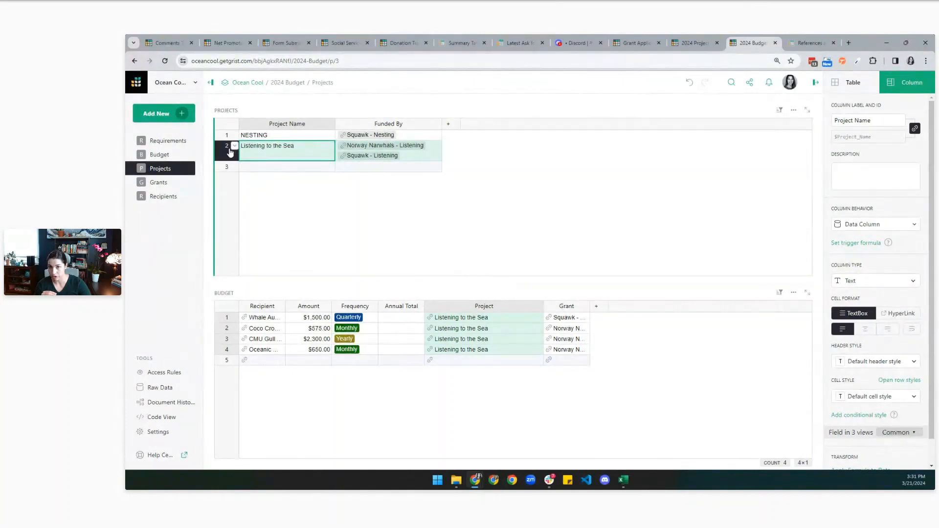
left_click(294, 137)
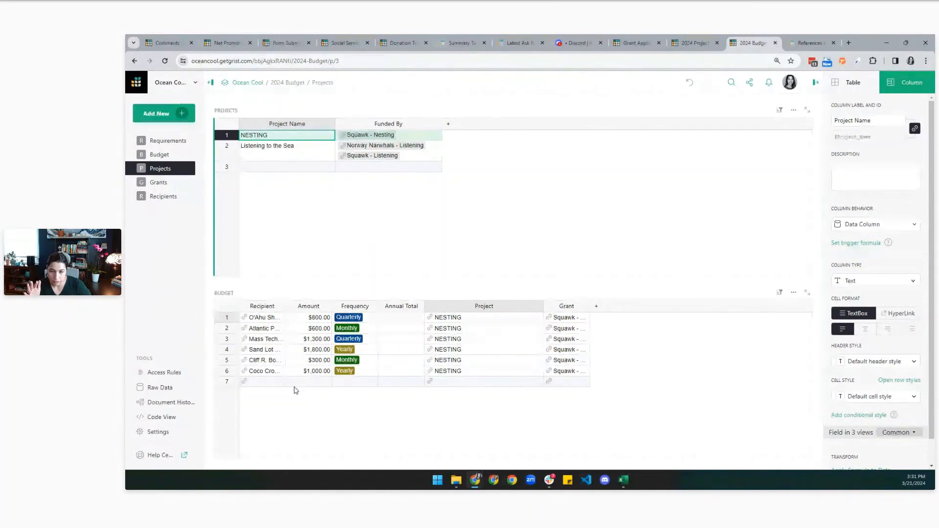
left_click(159, 153)
left_click(160, 168)
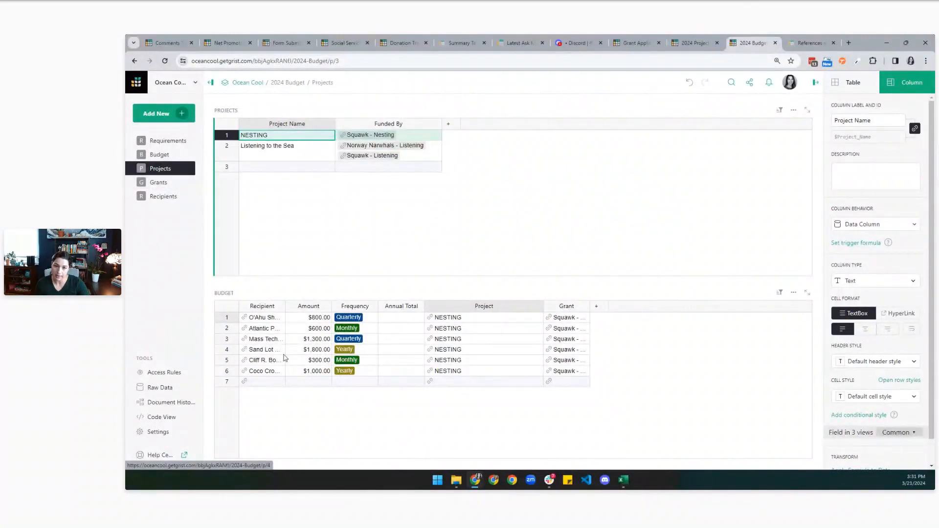
left_click_drag(285, 308, 359, 309)
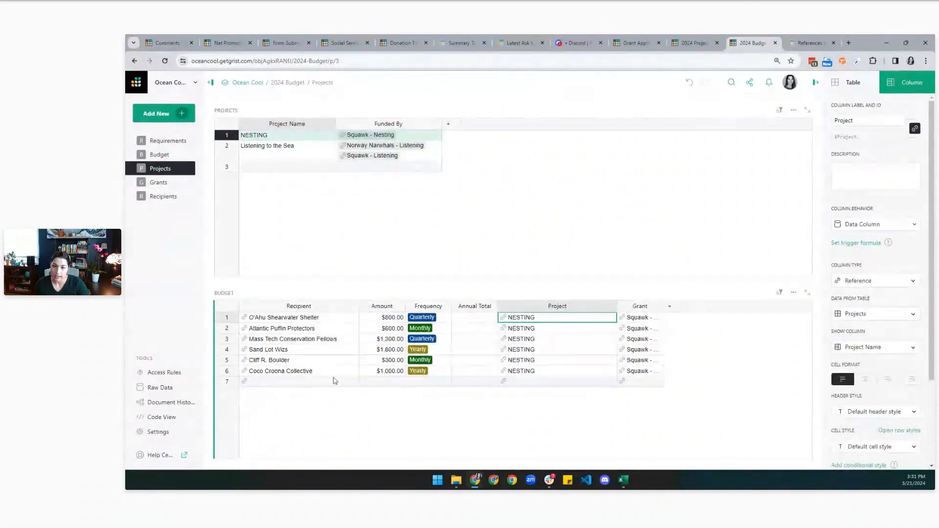
Add a NESTING budget row: O'Ahu Shearwater Shelter, $500.00, Quarterly, grant Squawk - Listening.
left_click(334, 381)
double_click(334, 382)
left_click(321, 323)
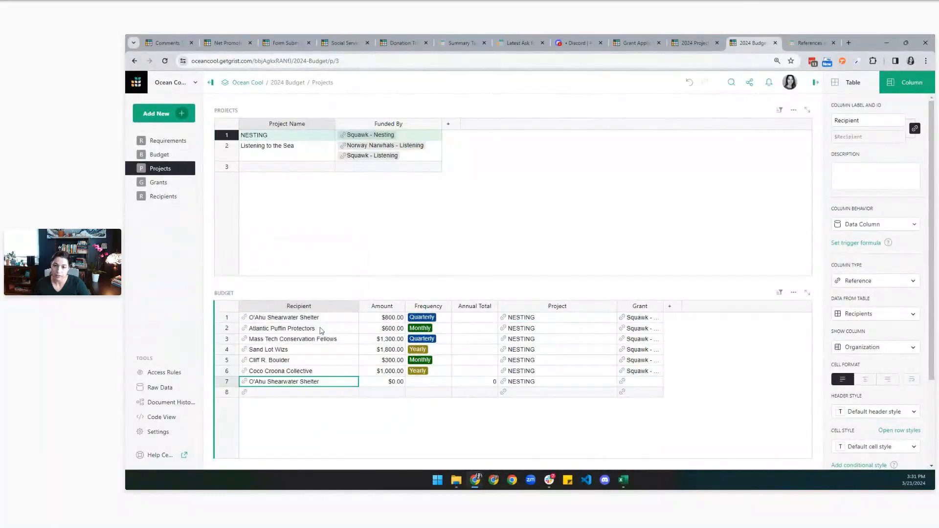
left_click(382, 382)
double_click(382, 381)
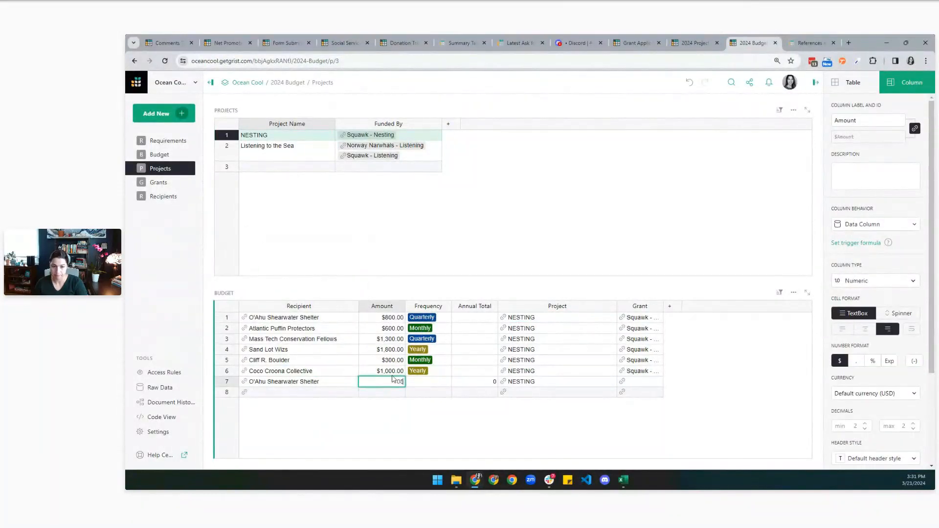
key("Return")
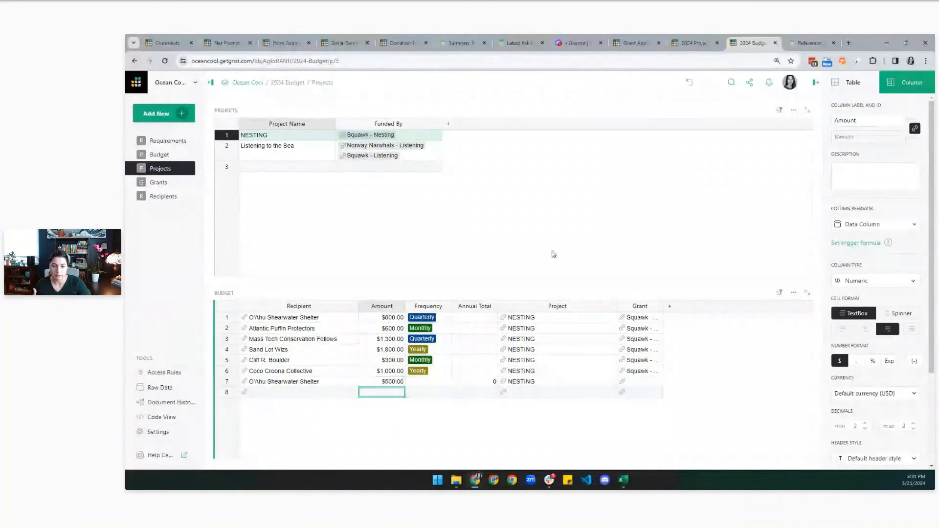
left_click(428, 381)
key("Return")
left_click(419, 398)
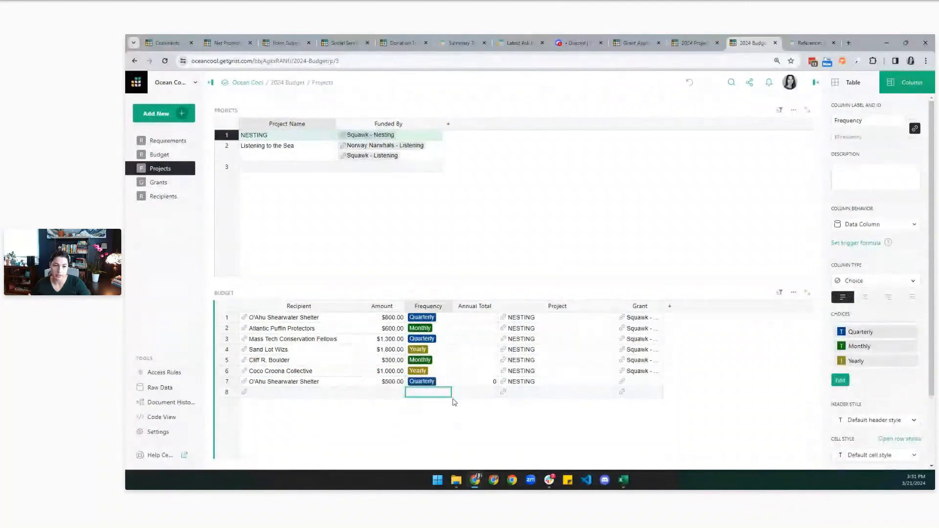
double_click(623, 382)
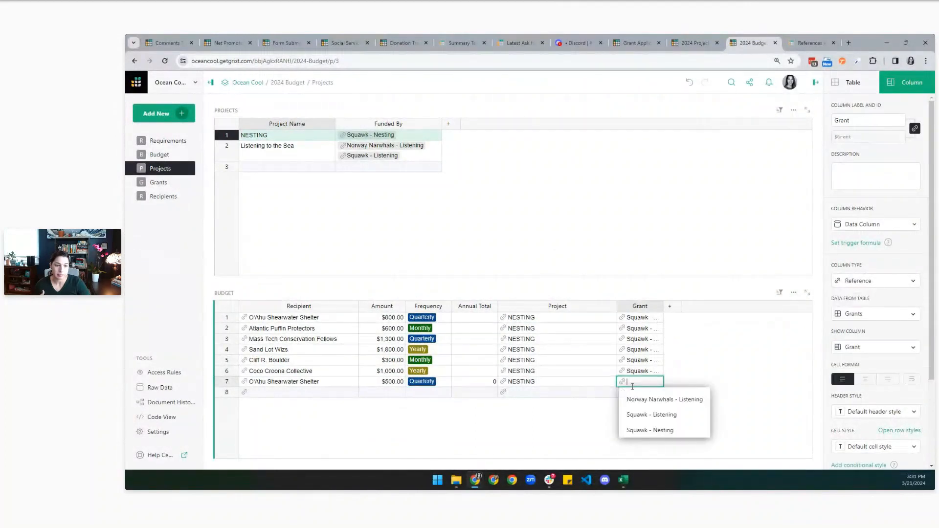
left_click(636, 414)
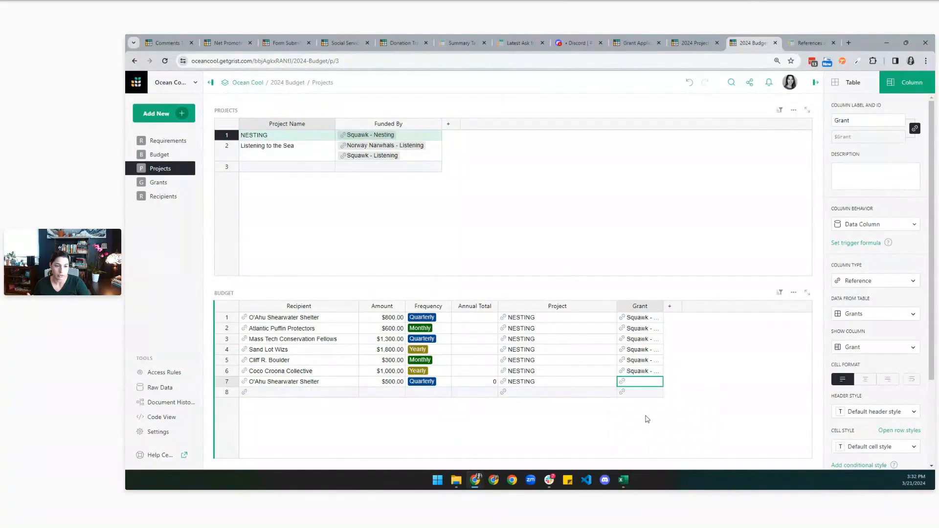
left_click(387, 386)
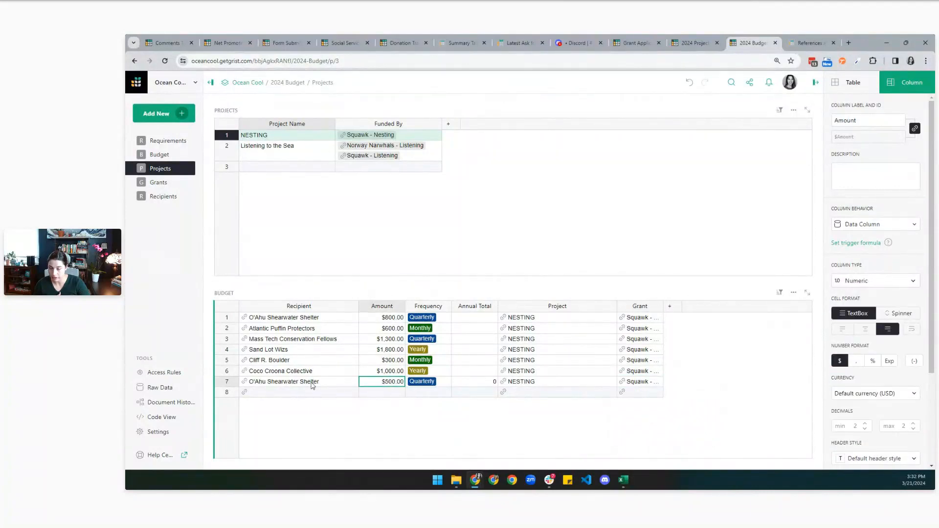
Check the new row 11 on the Budget page, then open Raw Data.
left_click(159, 155)
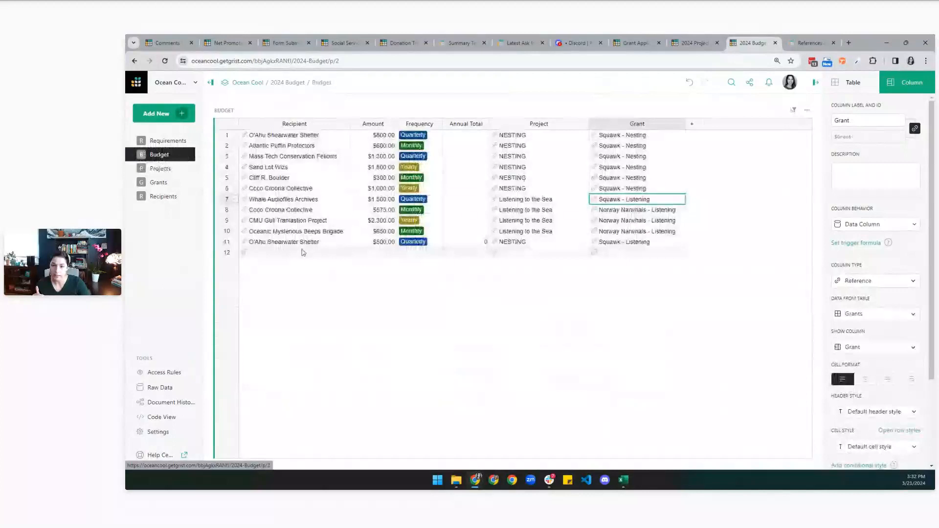
left_click(308, 242)
left_click(371, 242)
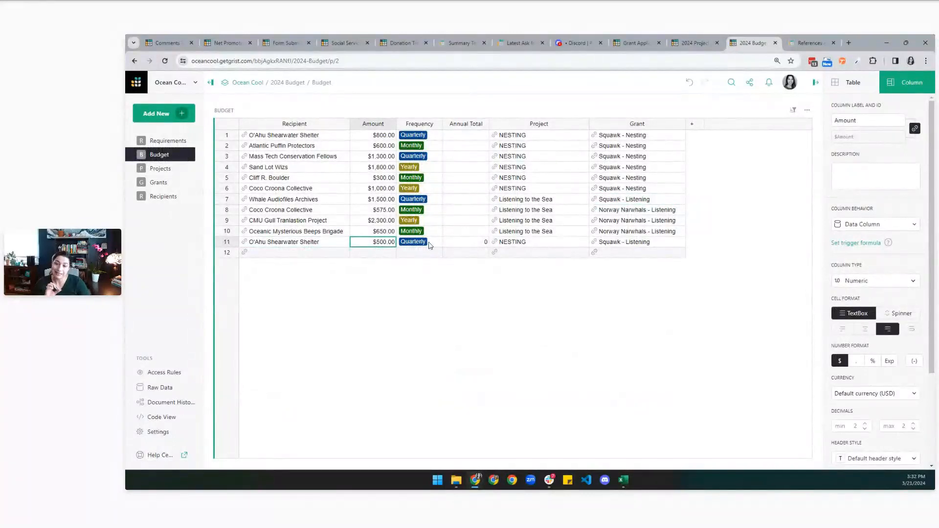
left_click(427, 247)
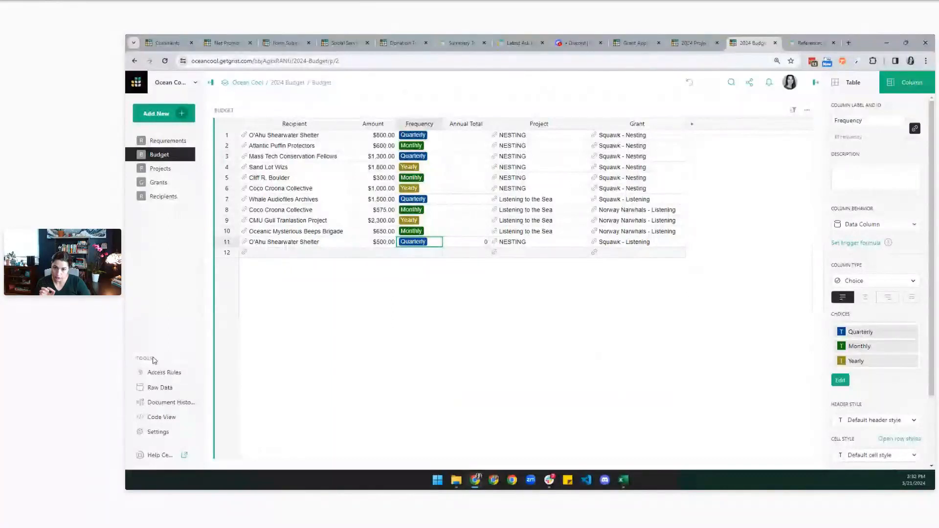
left_click(154, 388)
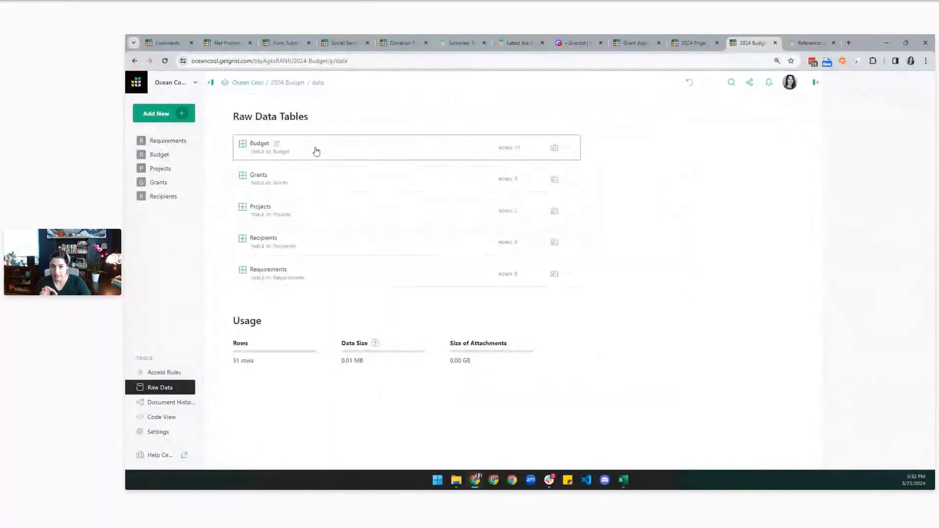
Open the raw Budget table to review its 11 records, then go back to the Budget page.
left_click(345, 151)
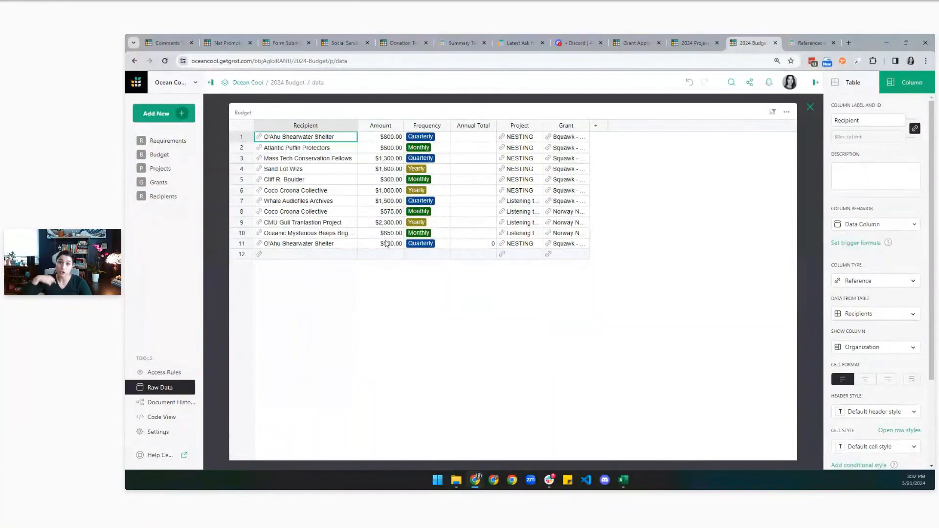
left_click(810, 107)
left_click(158, 154)
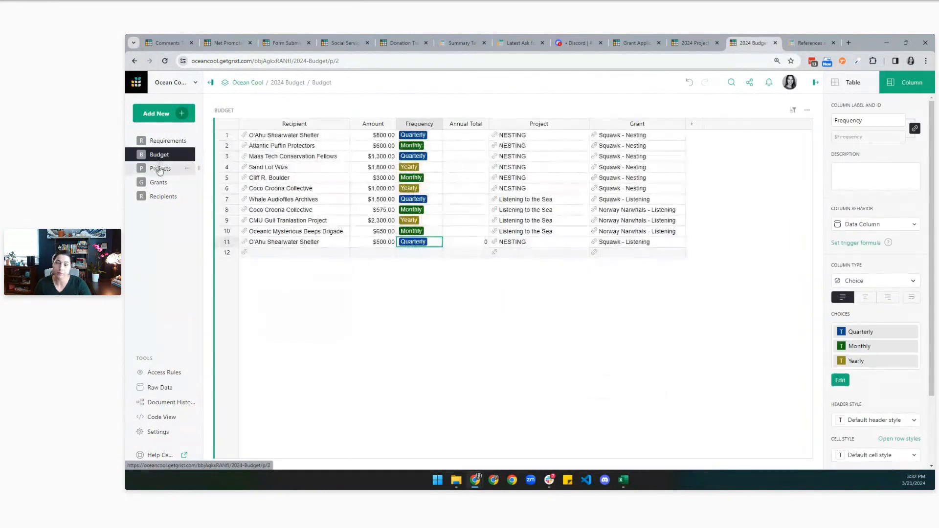
Add a Budget table to the Grants page, selected by GRANTS and placed below the Grants table.
left_click(160, 171)
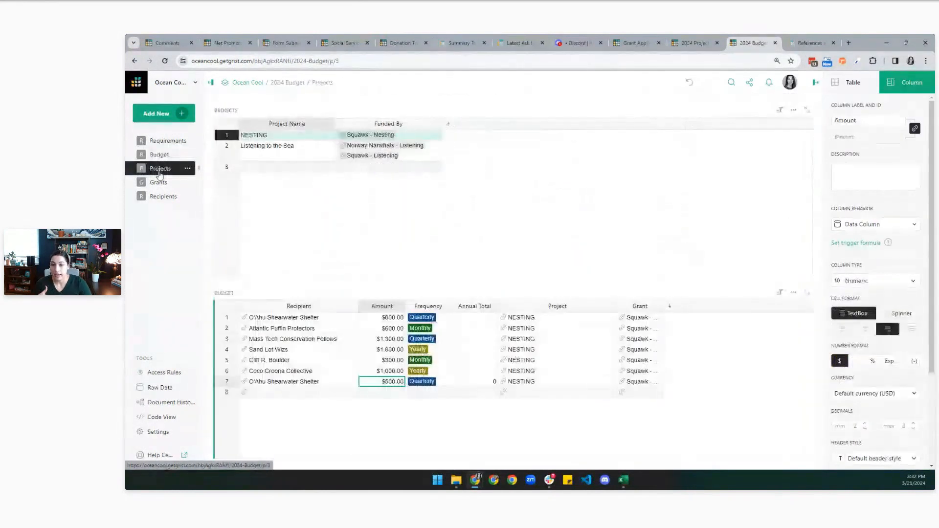
left_click(157, 183)
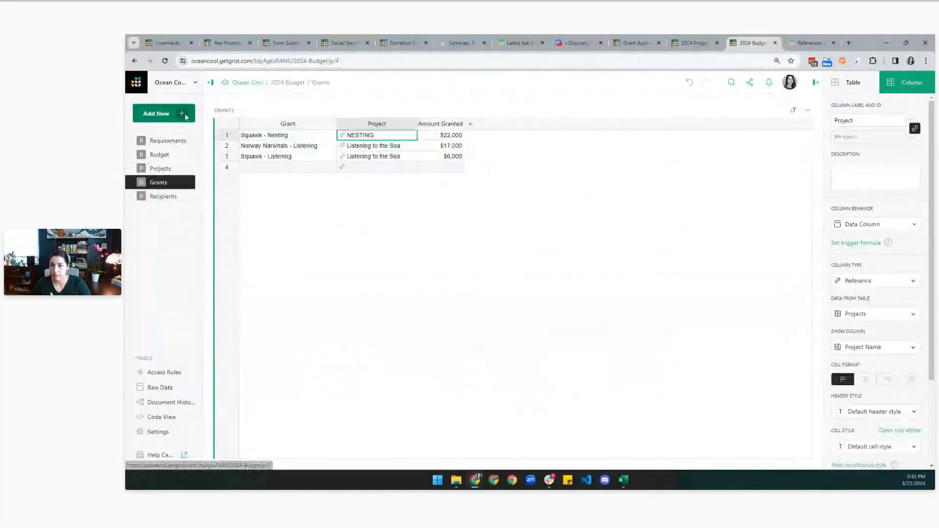
left_click(163, 114)
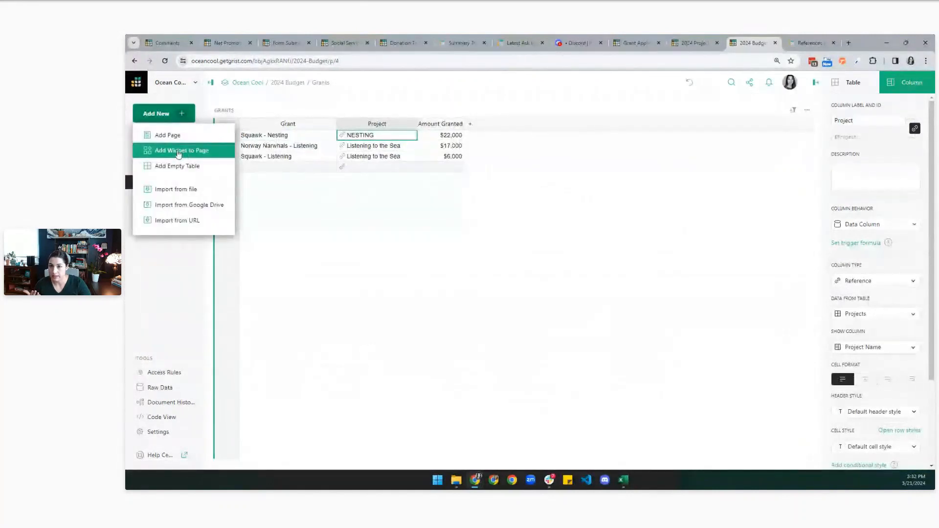
left_click(178, 153)
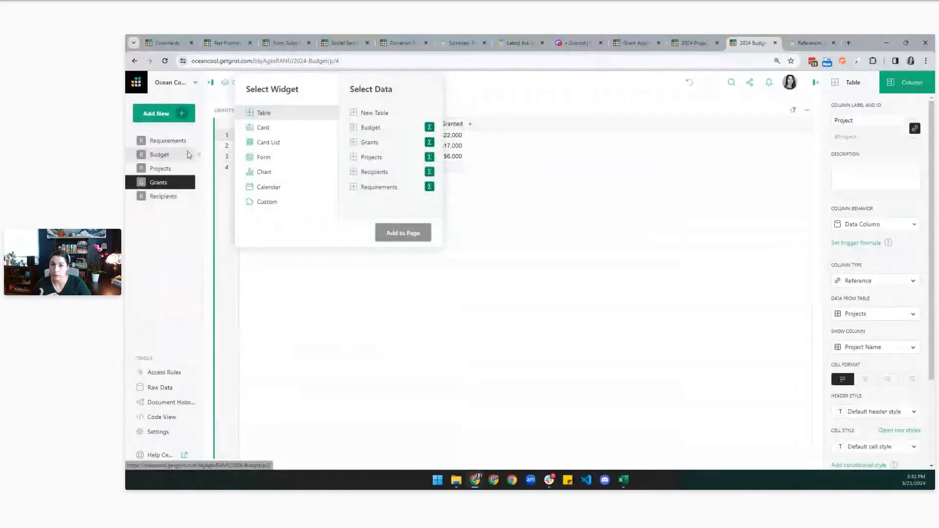
left_click(383, 134)
left_click(312, 233)
left_click(312, 251)
left_click(403, 233)
left_click_drag(517, 109, 291, 356)
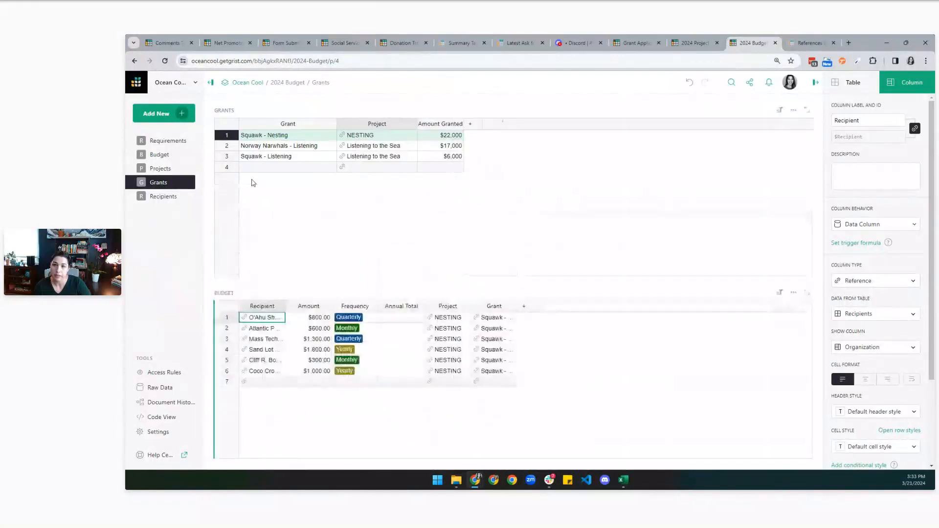
Look over a recipient on the Recipients page, then inspect Budget's Recipient reference settings.
left_click(165, 196)
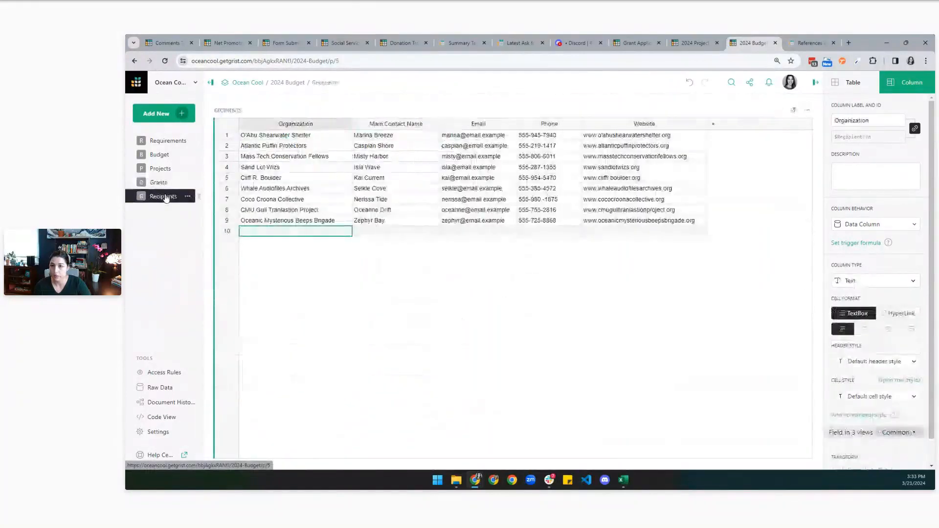
left_click(186, 111)
left_click(286, 168)
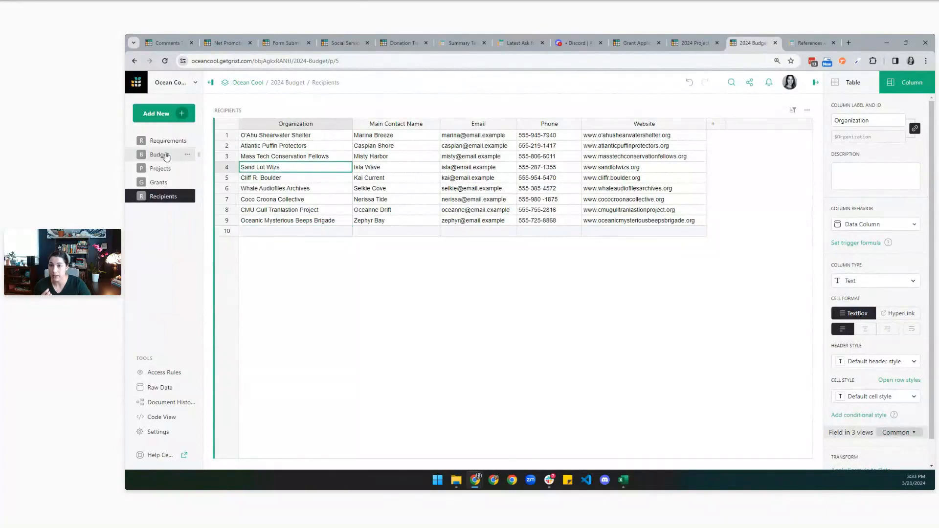
left_click(166, 156)
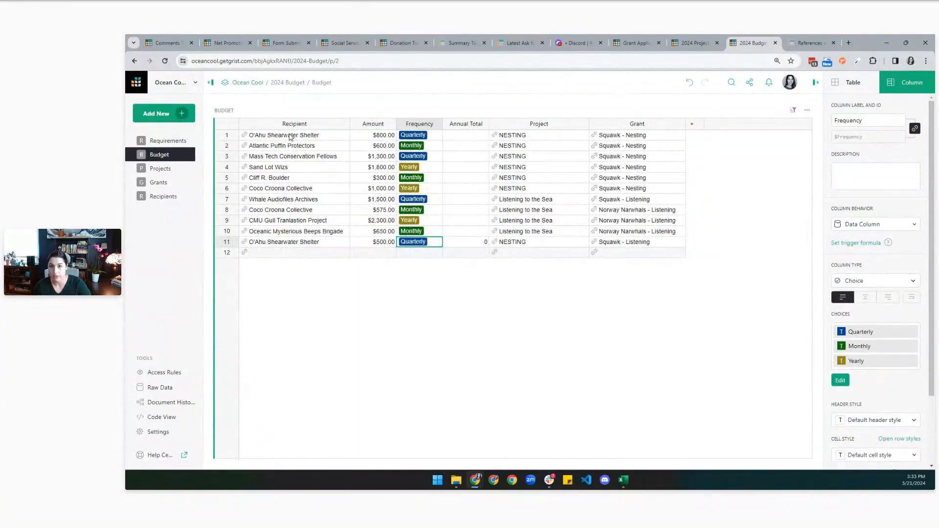
left_click(290, 137)
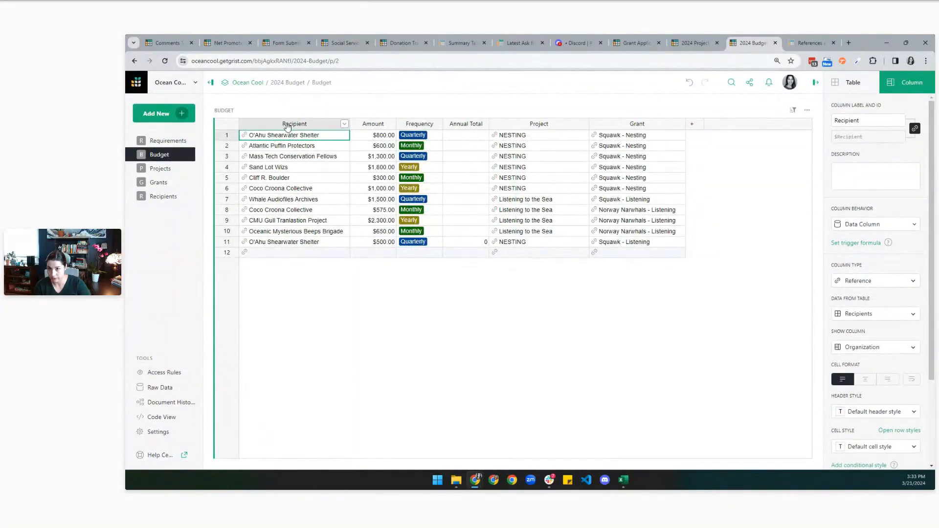
Add a Budget table to Recipients, selected by Recipients, placed below and resized.
left_click(158, 198)
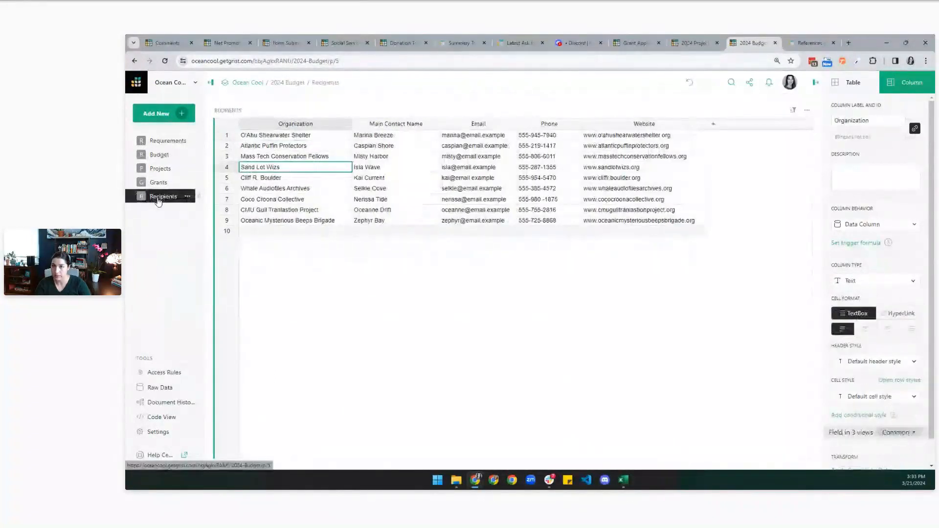
left_click(162, 113)
left_click(167, 148)
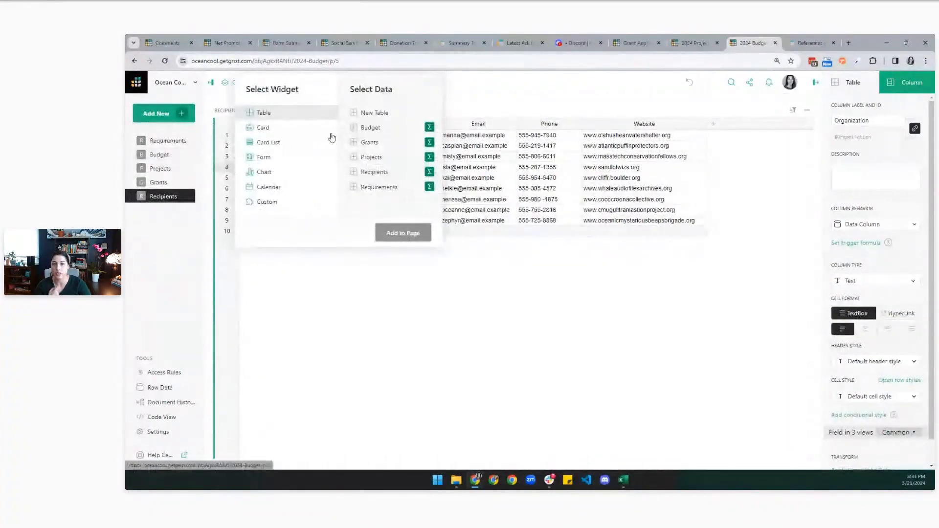
left_click(370, 128)
left_click(318, 234)
left_click(294, 246)
left_click(425, 233)
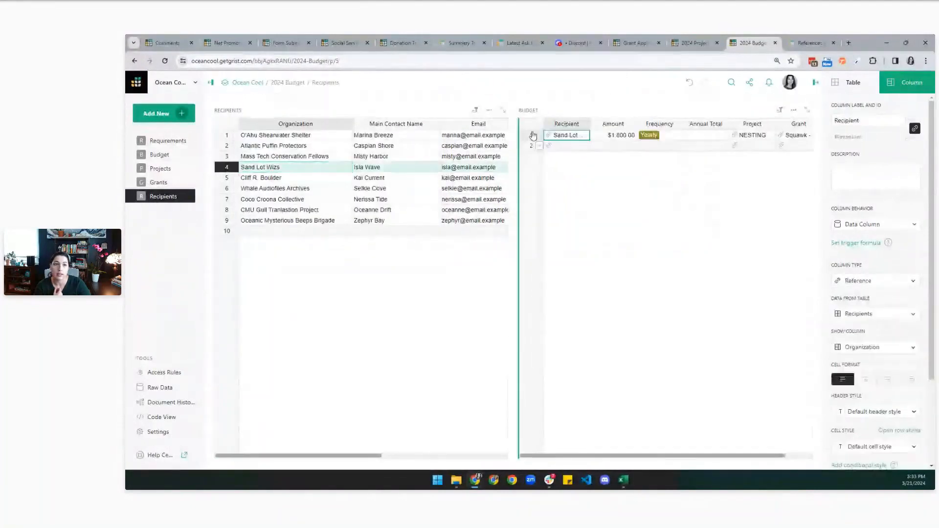
left_click_drag(517, 110, 397, 361)
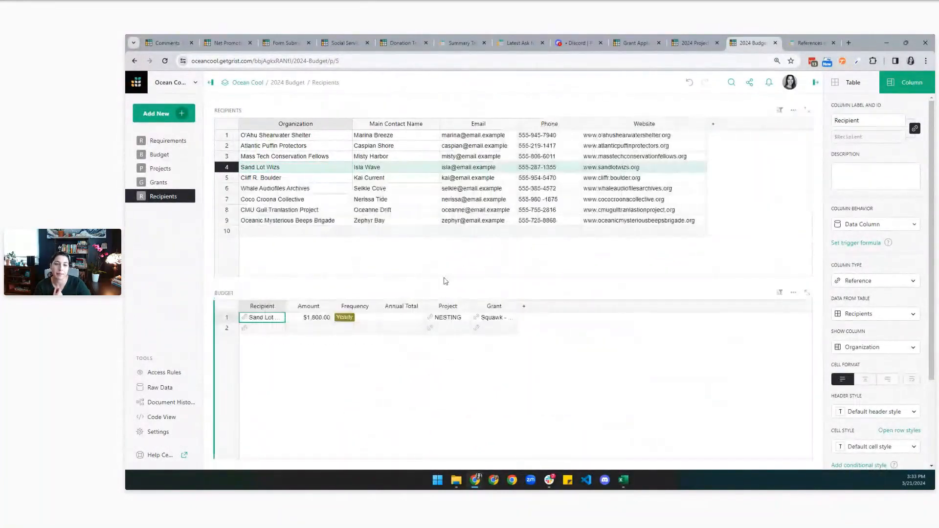
mouse_move(321, 283)
left_mouse_down()
mouse_move(325, 254)
mouse_move(328, 303)
mouse_move(331, 294)
left_mouse_up()
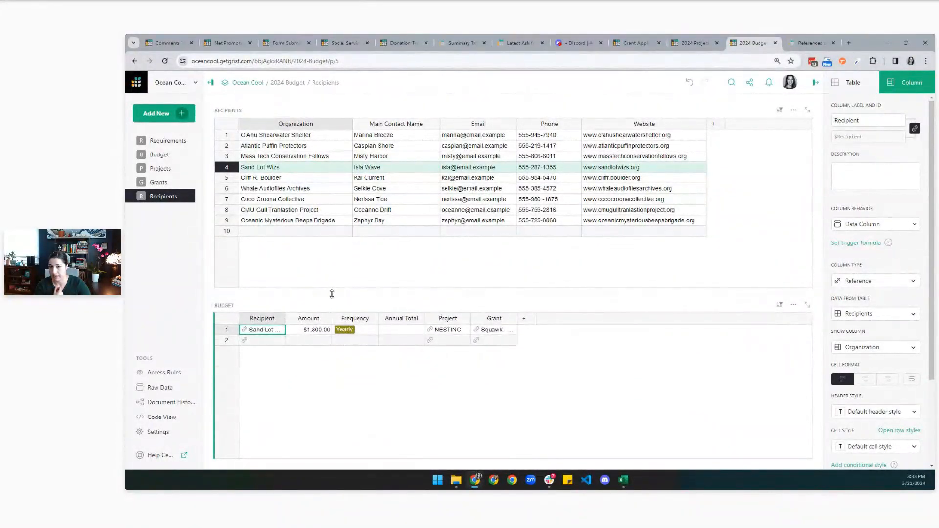
Browse three recipients' linked disbursements, then return to the Budget page.
left_click(307, 178)
left_click(314, 199)
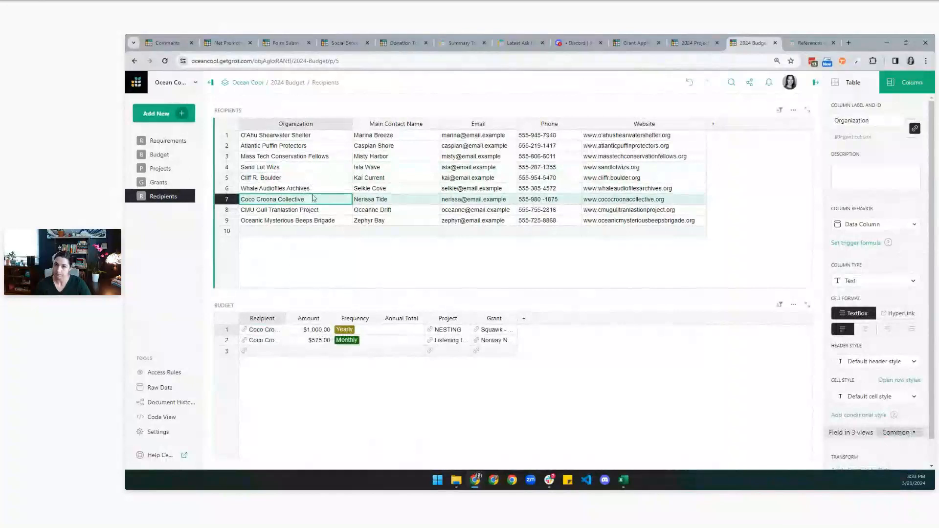
left_click(311, 168)
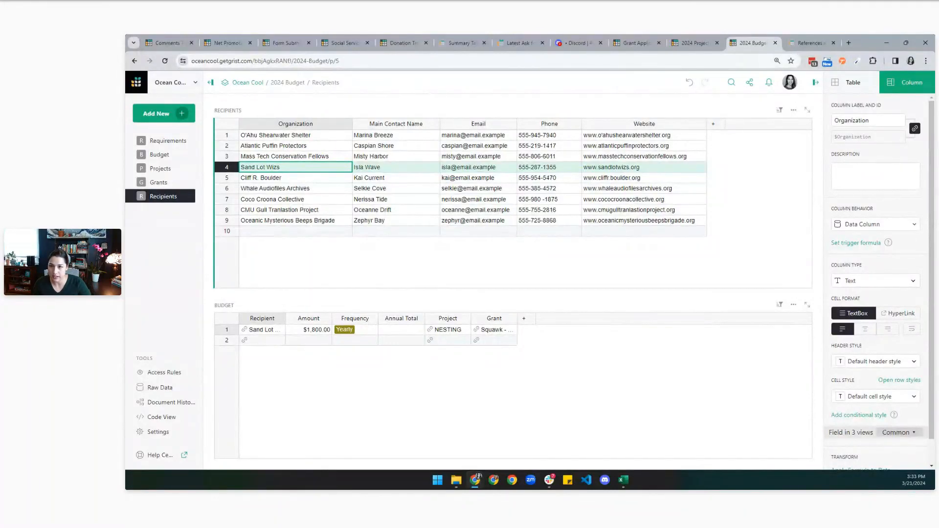
left_click(160, 154)
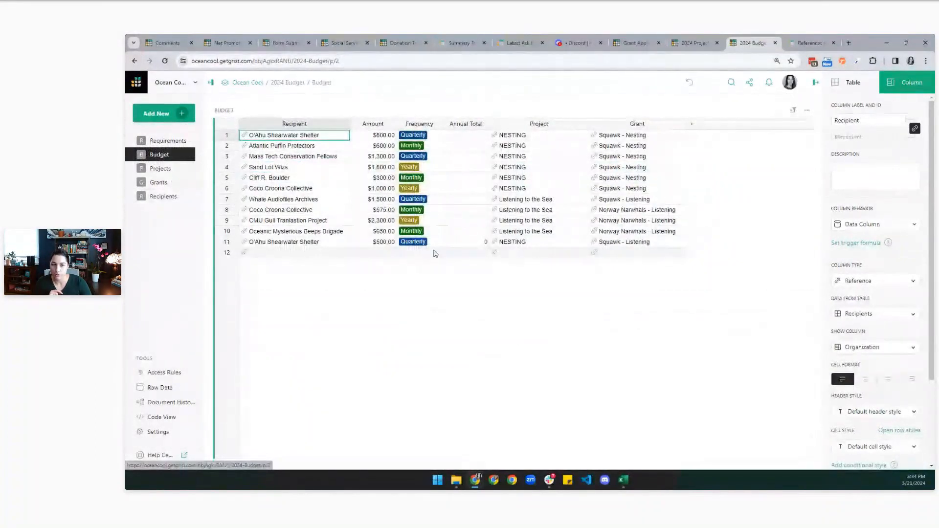
Delete the 0 in row 11's Annual Total cell and return to the top of the column.
left_click(474, 242)
key("Delete")
left_click(472, 146)
left_click(468, 139)
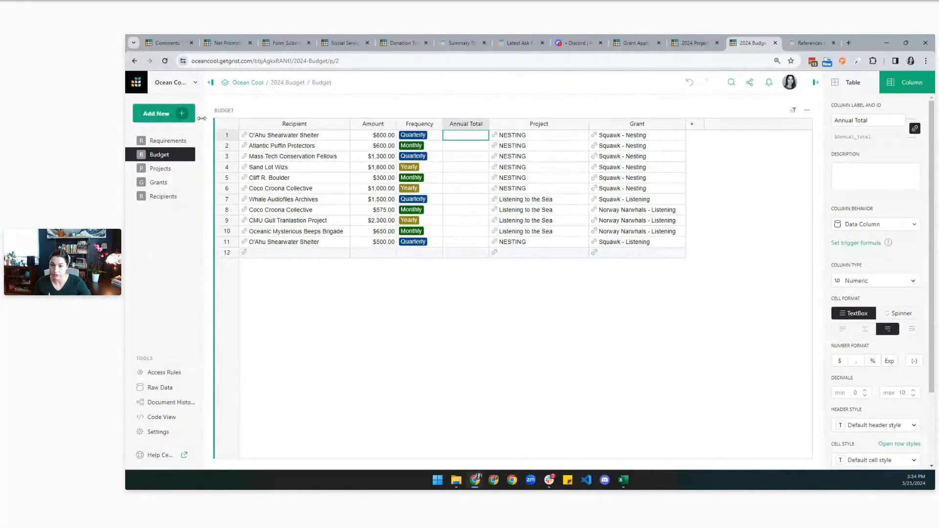
Read the AVERAGE entry in the Help Center's Function Reference, then close the article.
mouse_move(186, 115)
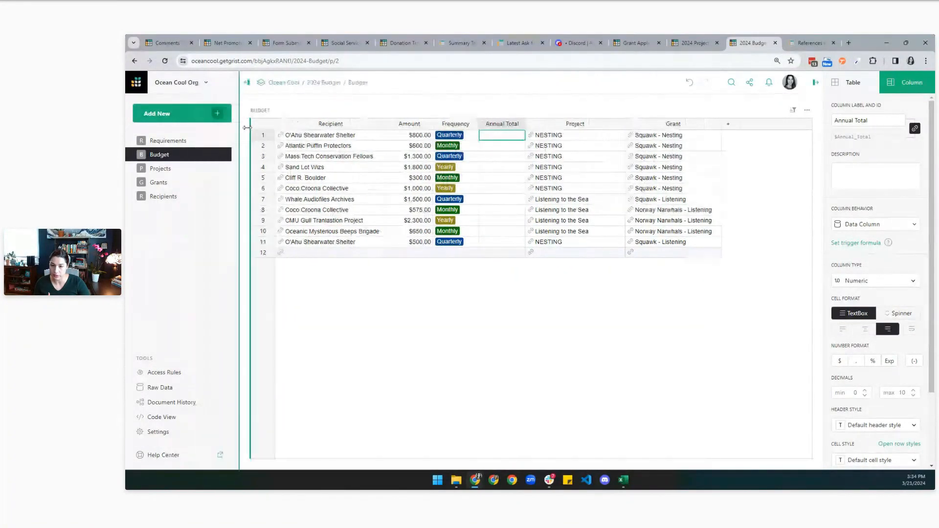
left_click(166, 456)
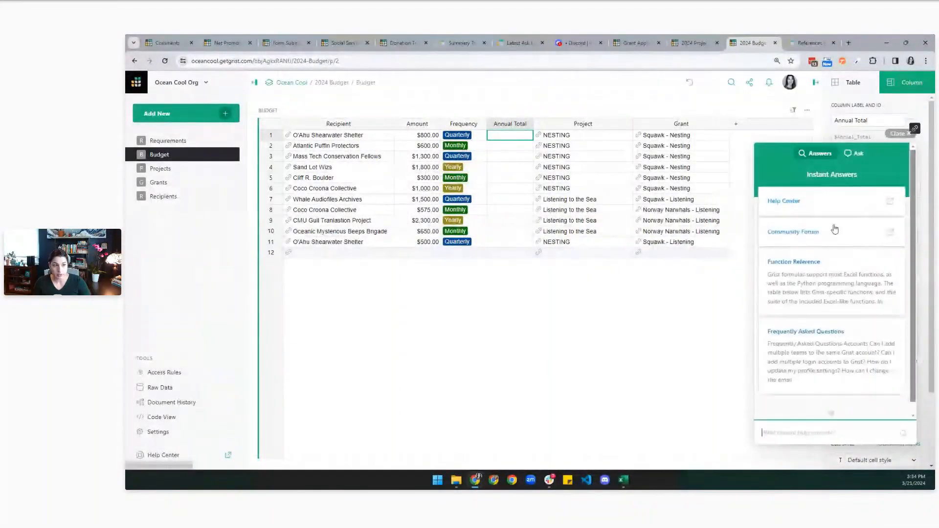
left_click(814, 264)
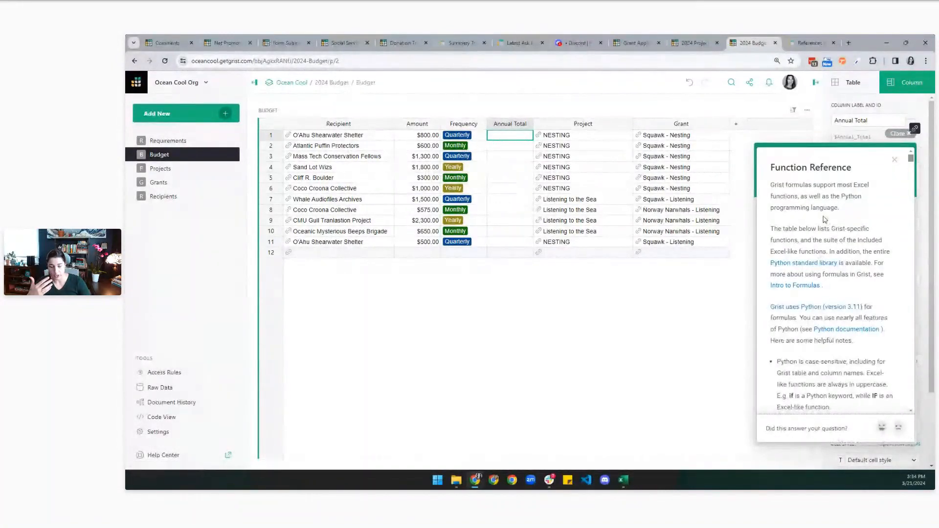
scroll(824, 219, "down", 5)
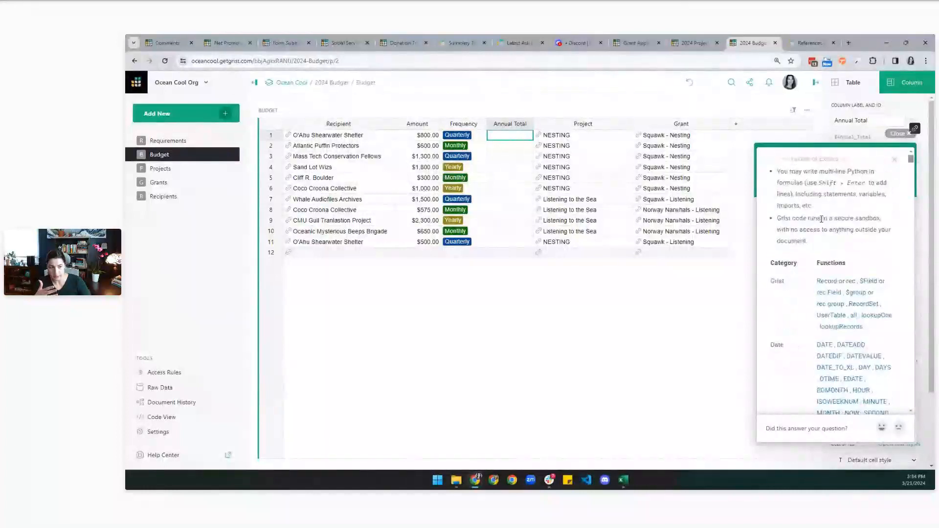
scroll(825, 221, "down", 3)
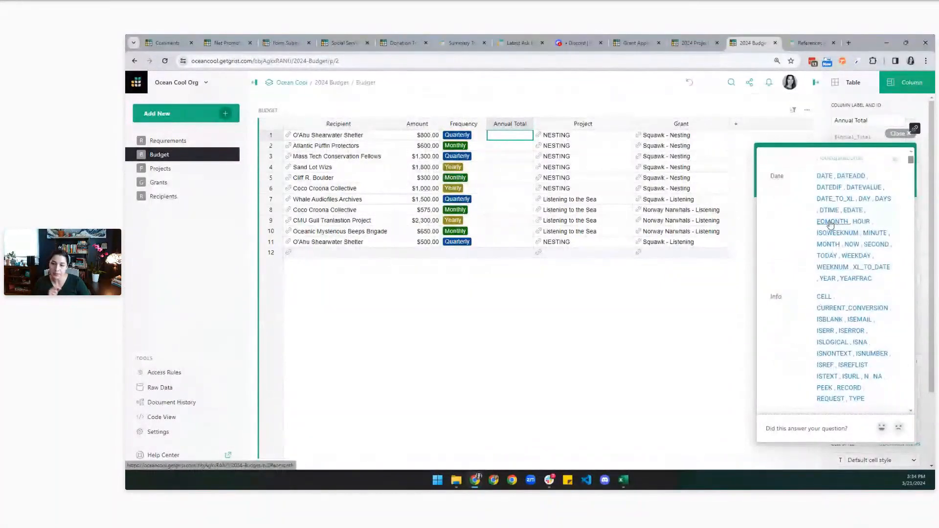
scroll(830, 225, "down", 2)
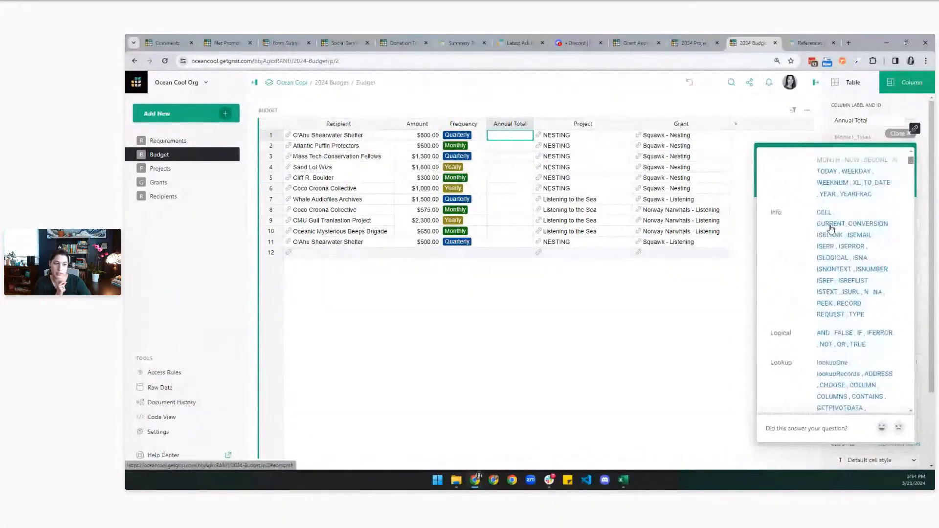
scroll(830, 228, "down", 2)
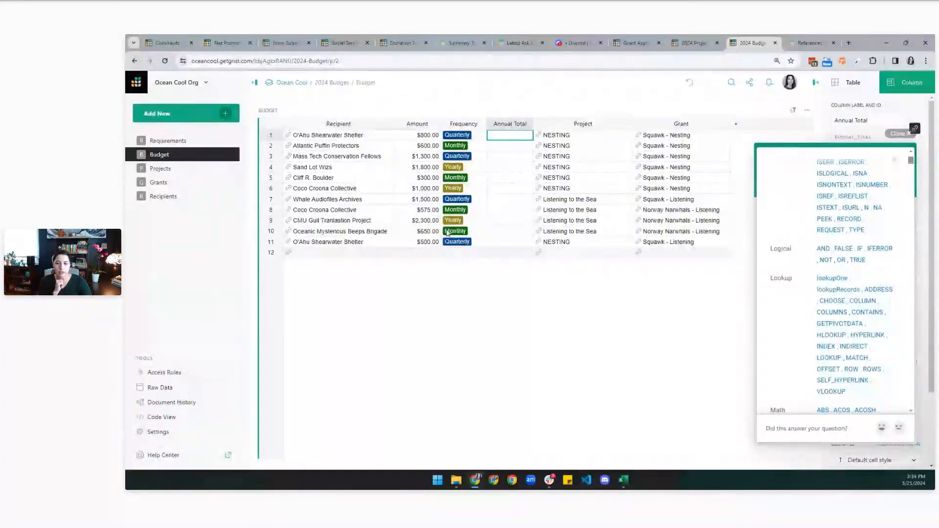
scroll(856, 344, "down", 3)
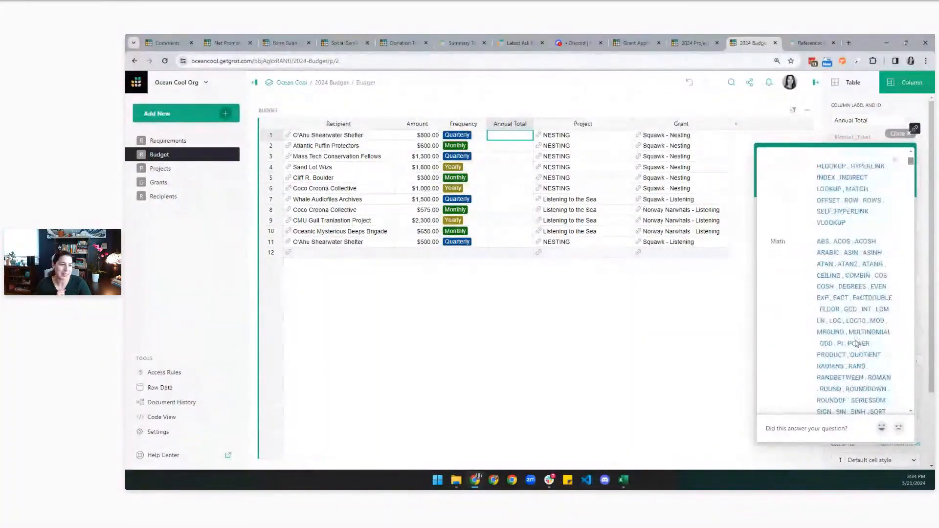
scroll(856, 344, "down", 2)
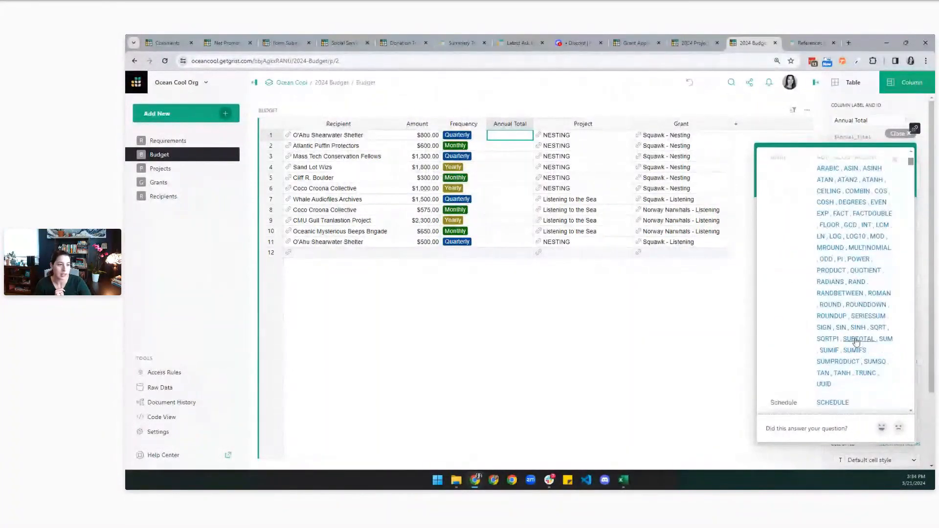
scroll(874, 342, "down", 2)
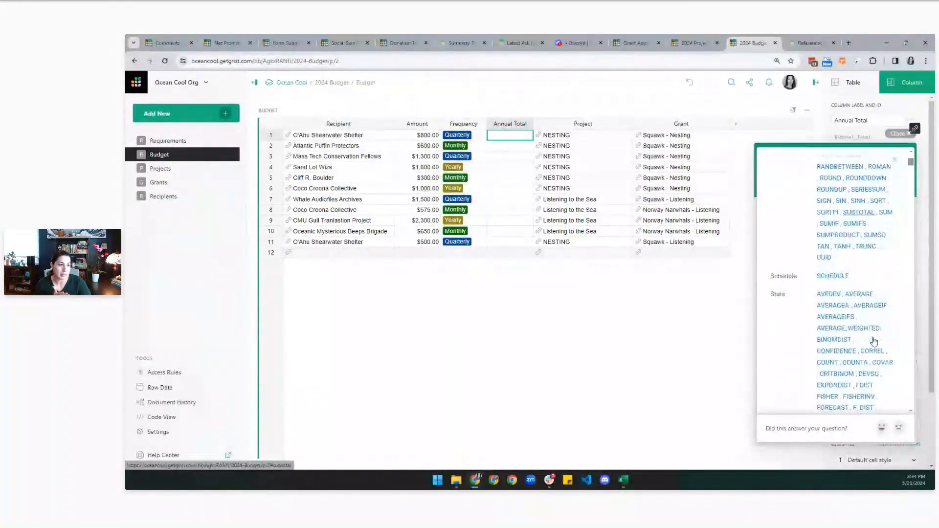
scroll(865, 294, "down", 1)
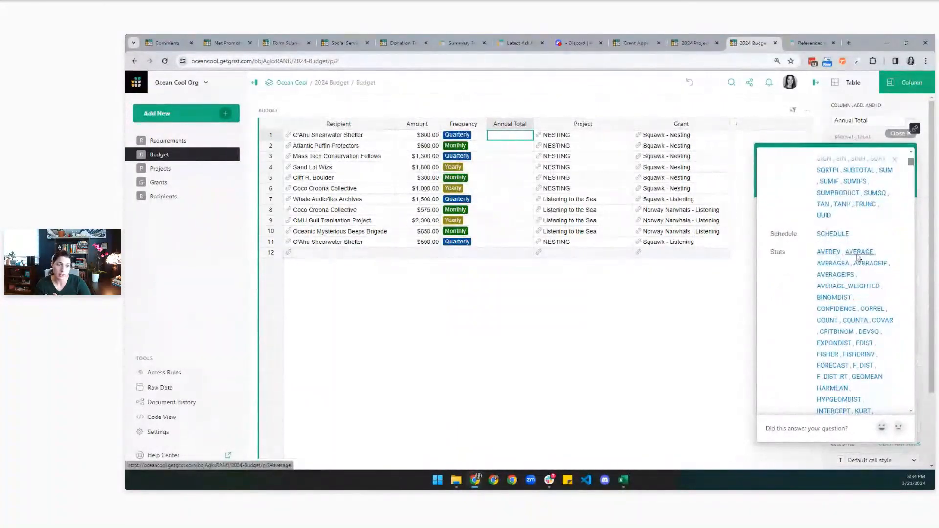
left_click(858, 255)
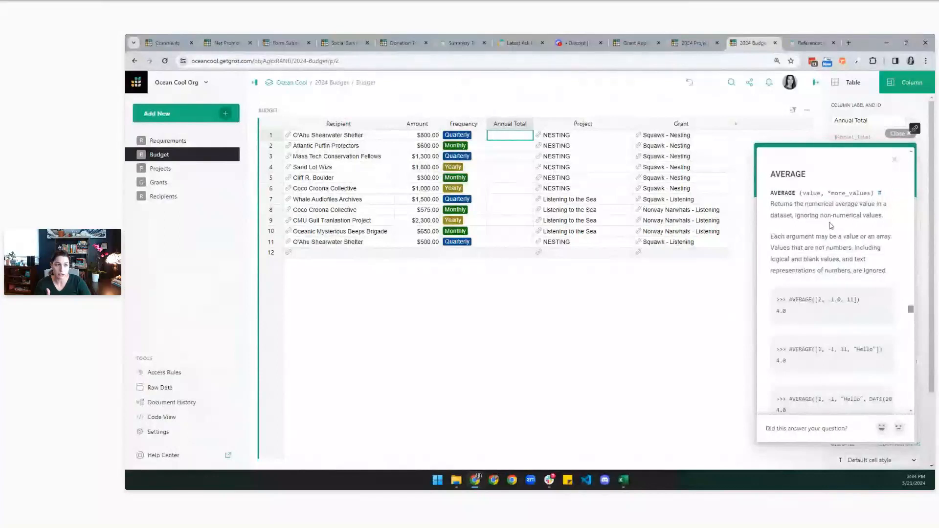
scroll(825, 330, "down", 2)
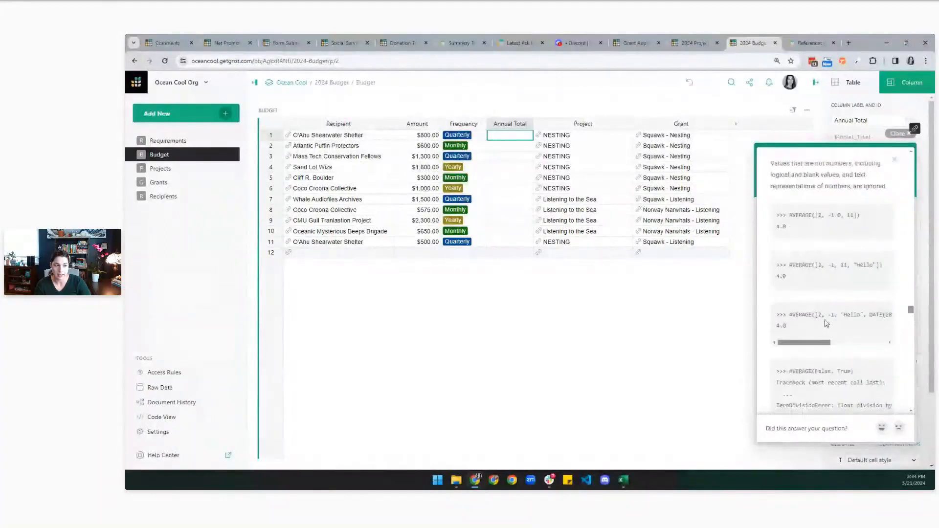
left_click(902, 135)
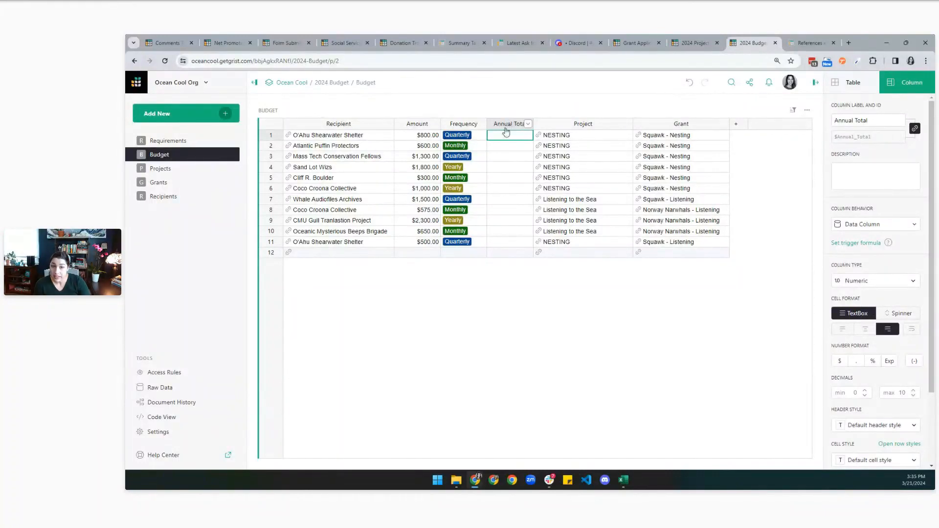
Start a formula in Sand Lot Wizs's Annual Total cell and expand the AI Assistant panel beside it.
left_click(268, 256)
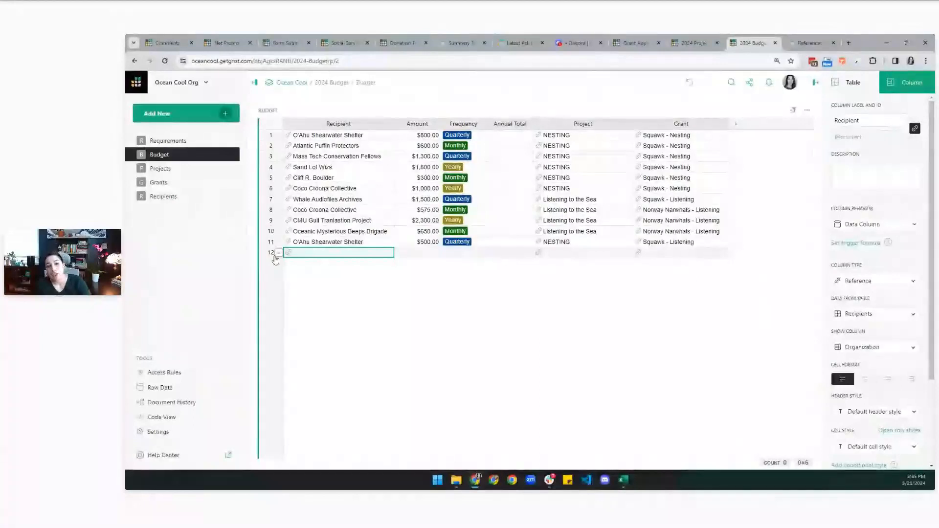
left_click(519, 167)
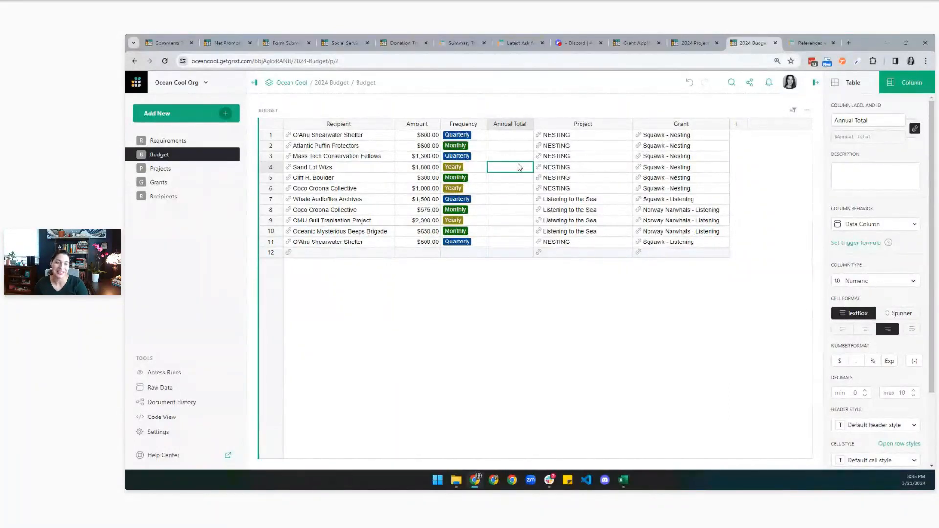
double_click(518, 165)
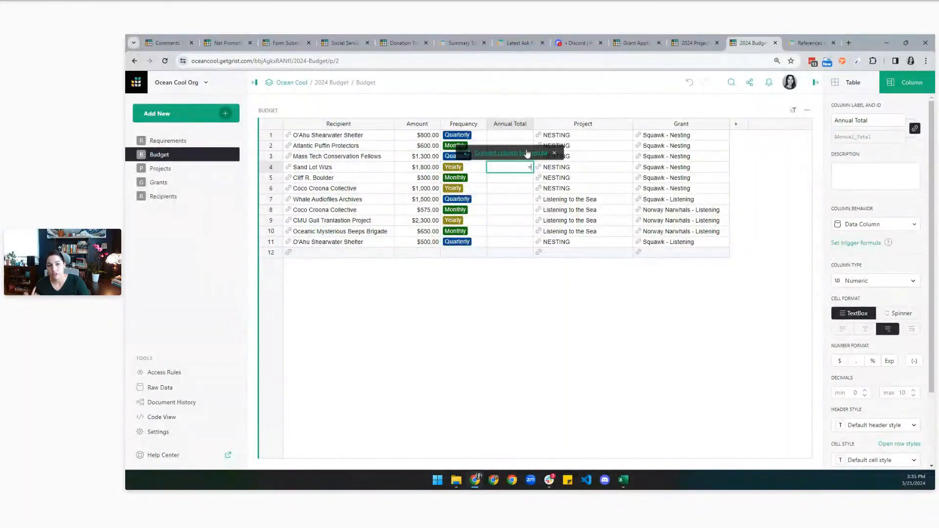
type("=")
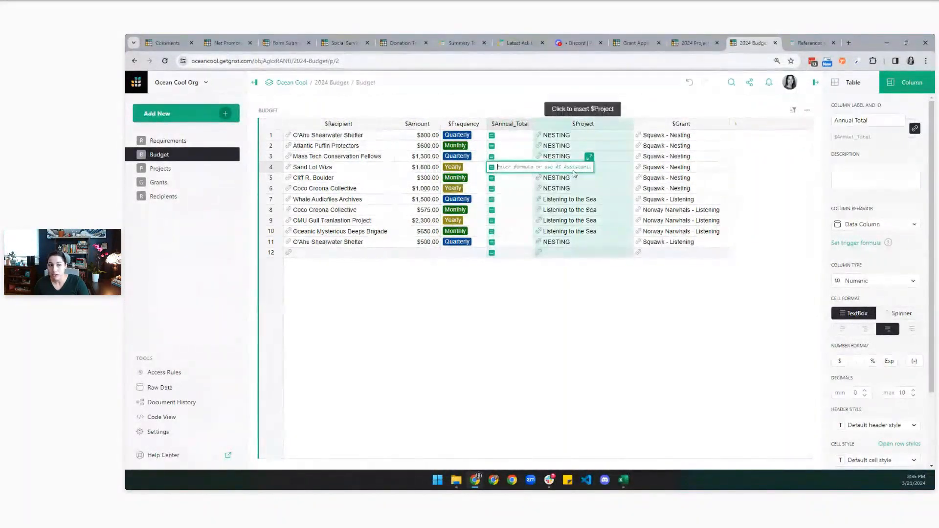
left_click(589, 157)
left_click_drag(571, 142, 624, 103)
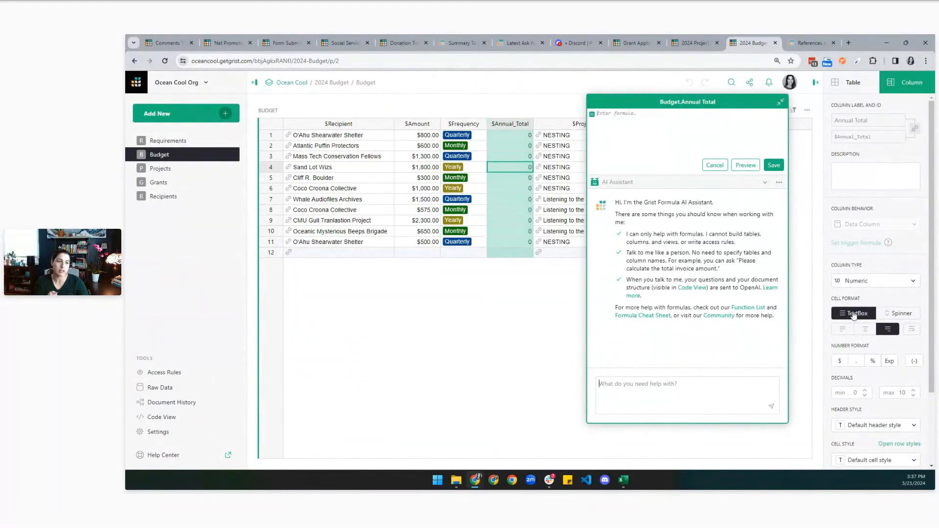
Ask the AI Assistant for an annual budget total from amount and frequency, then apply and save its formula.
left_click(672, 386)
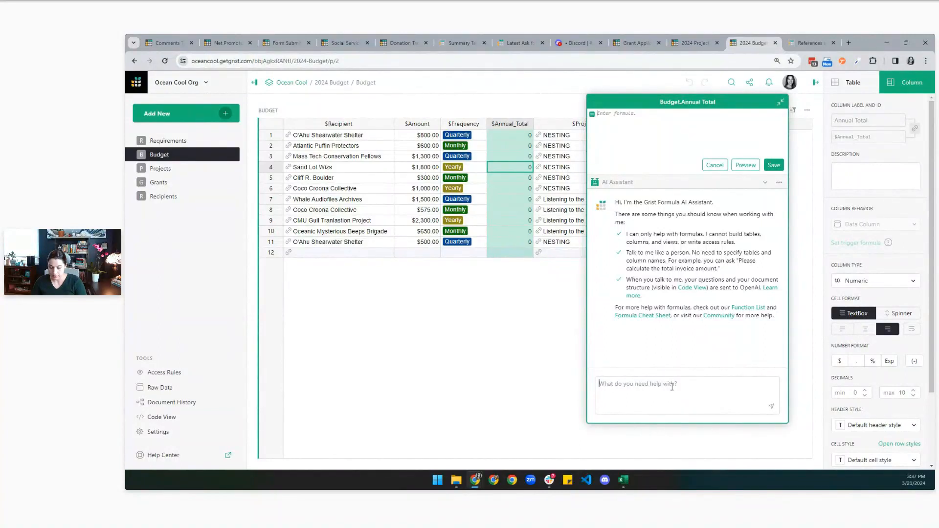
type("calculate the annua")
type("lease ")
type("calculate the annual")
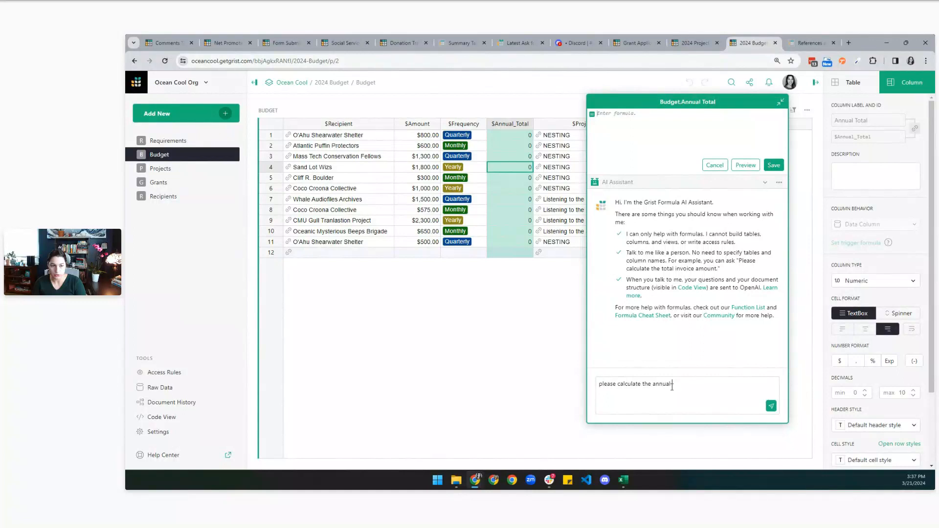
type(" bidget total")
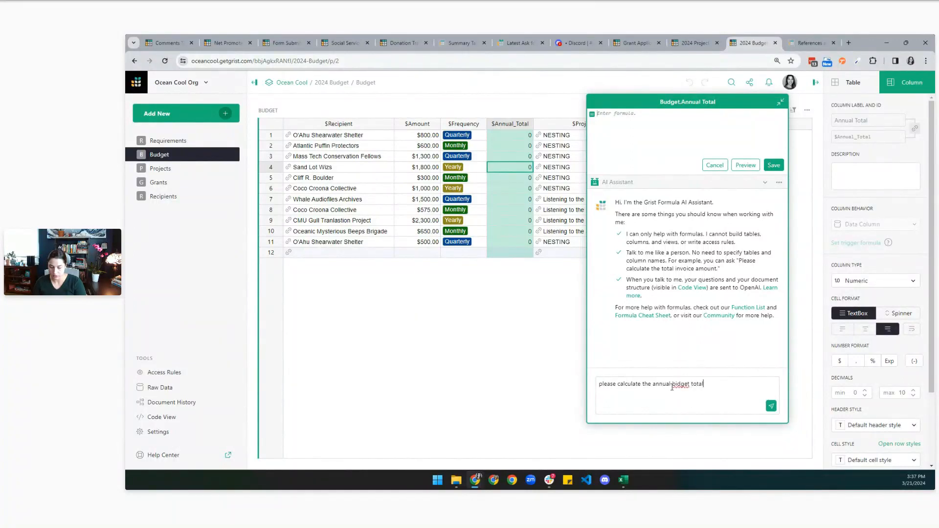
type(" based on amop")
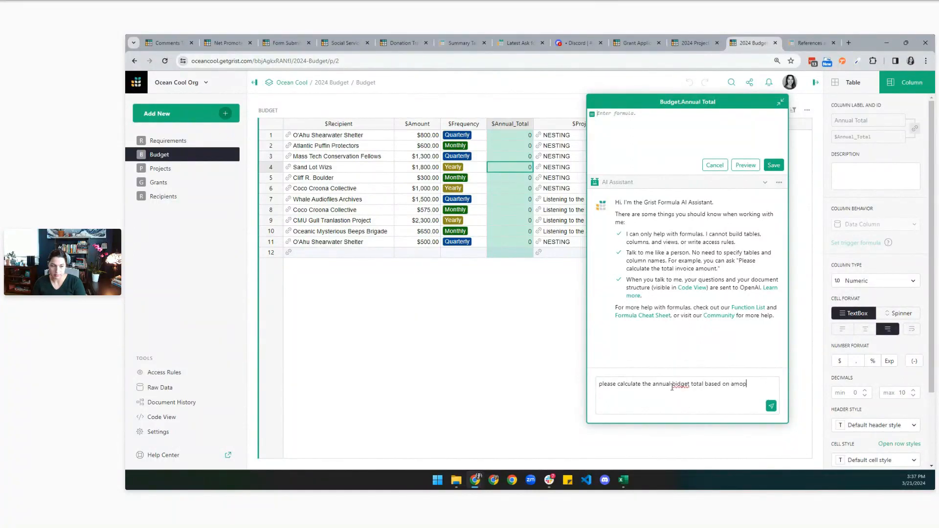
key("BackSpace")
type("unt and frequency")
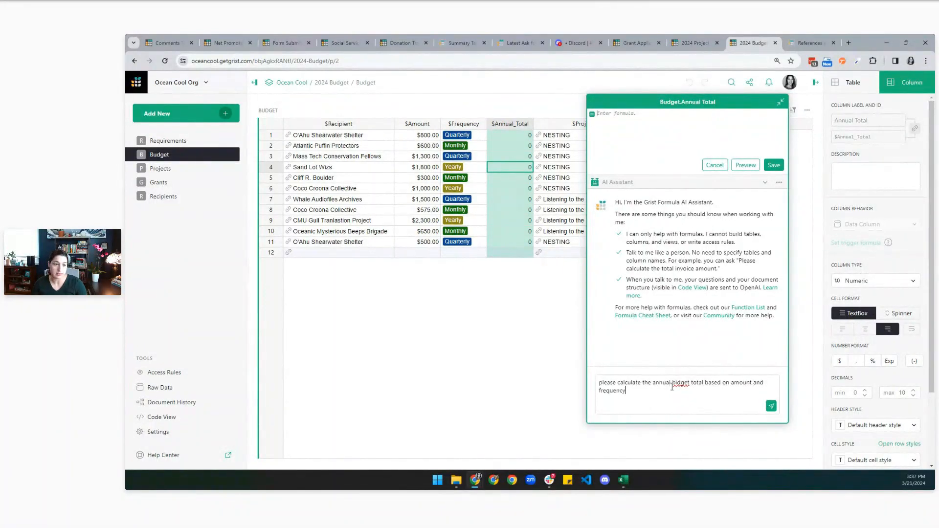
left_click(679, 382)
key("BackSpace")
type("u")
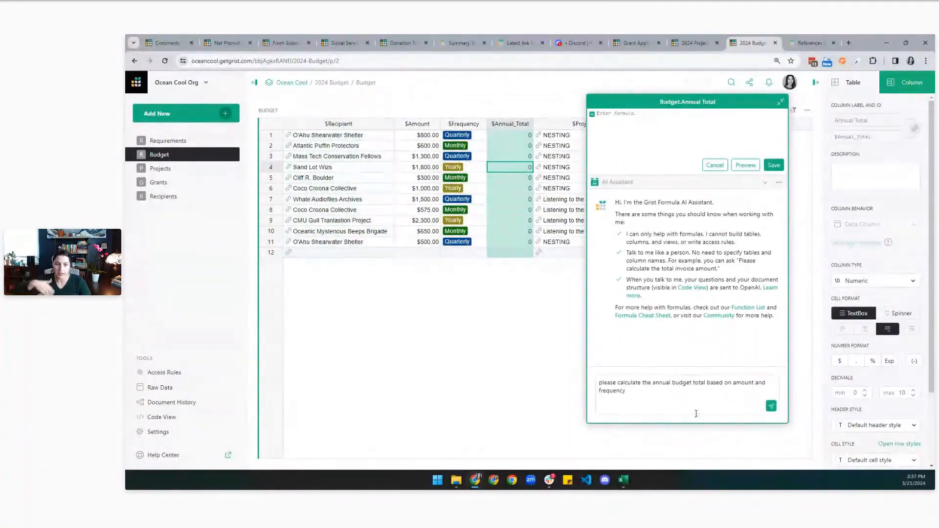
left_click(771, 407)
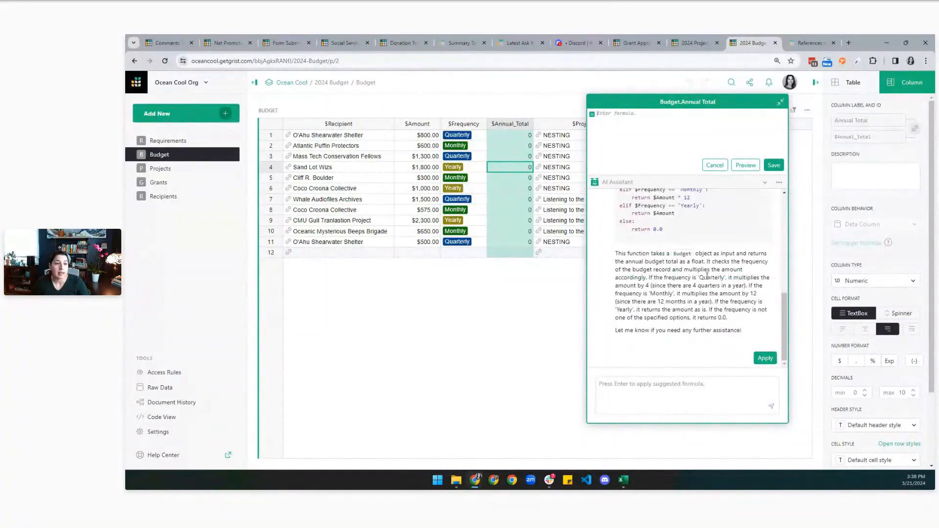
left_click(765, 358)
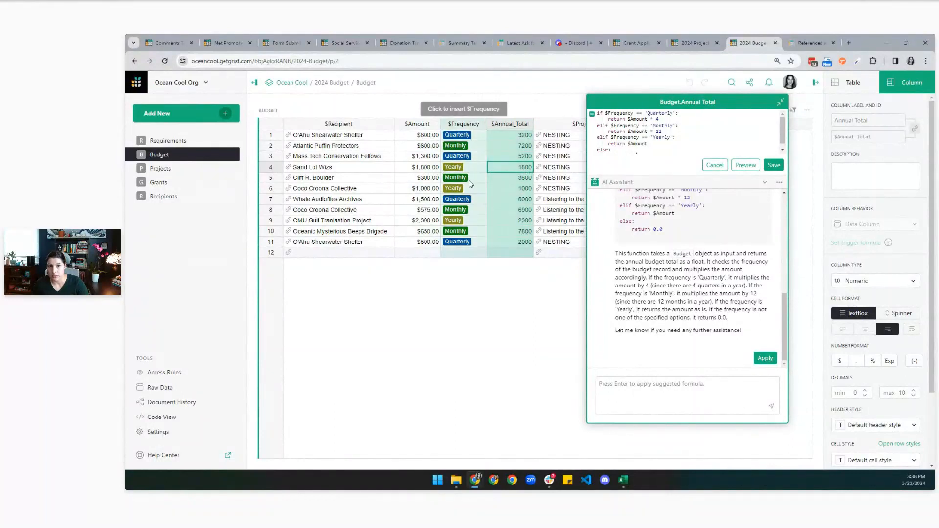
left_click(772, 167)
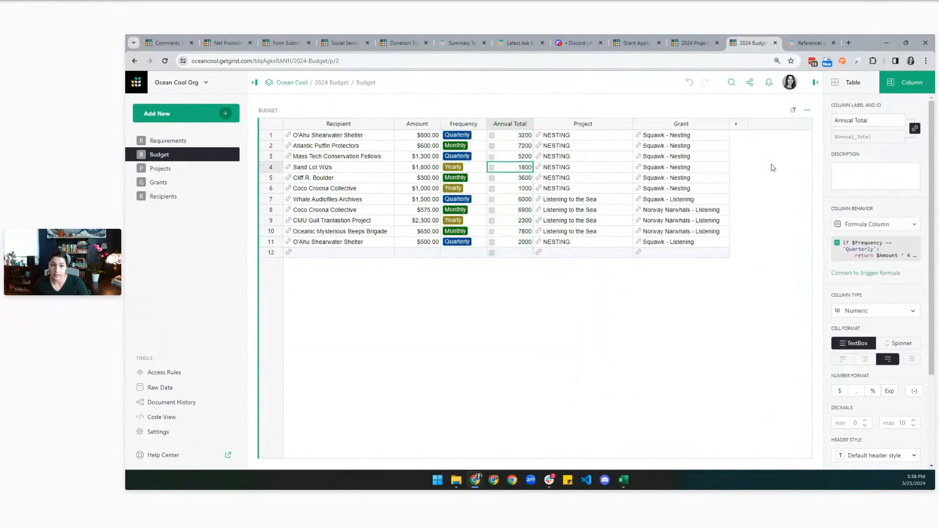
Format Annual Total as US dollars, review its formula, and go to the Projects page.
left_click(842, 391)
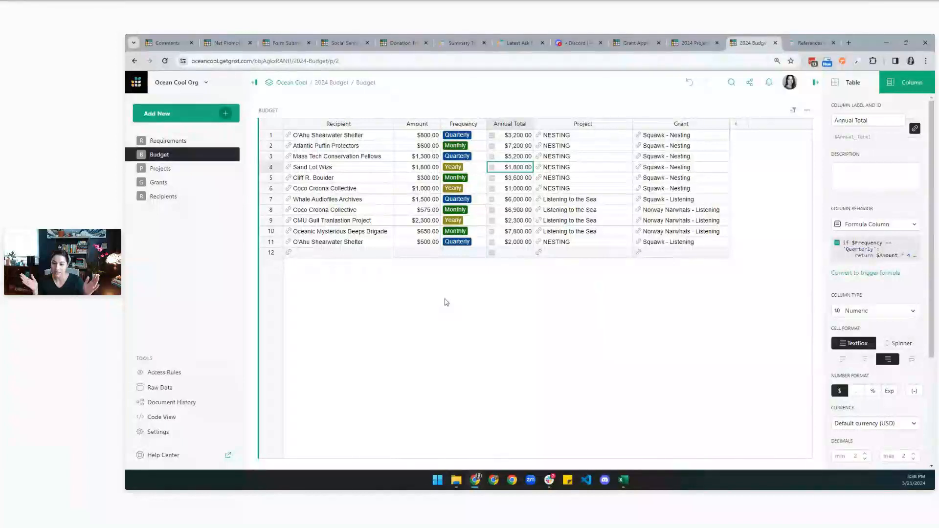
left_click(900, 258)
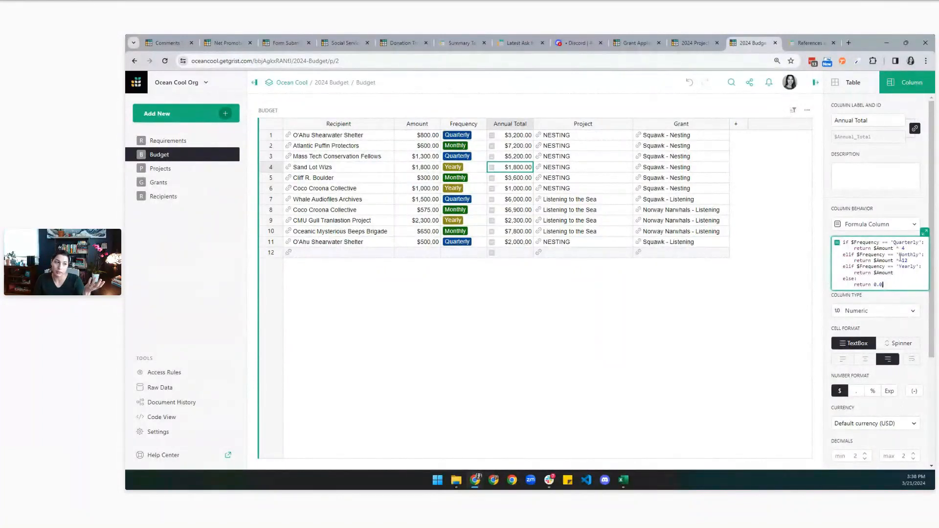
key("Return")
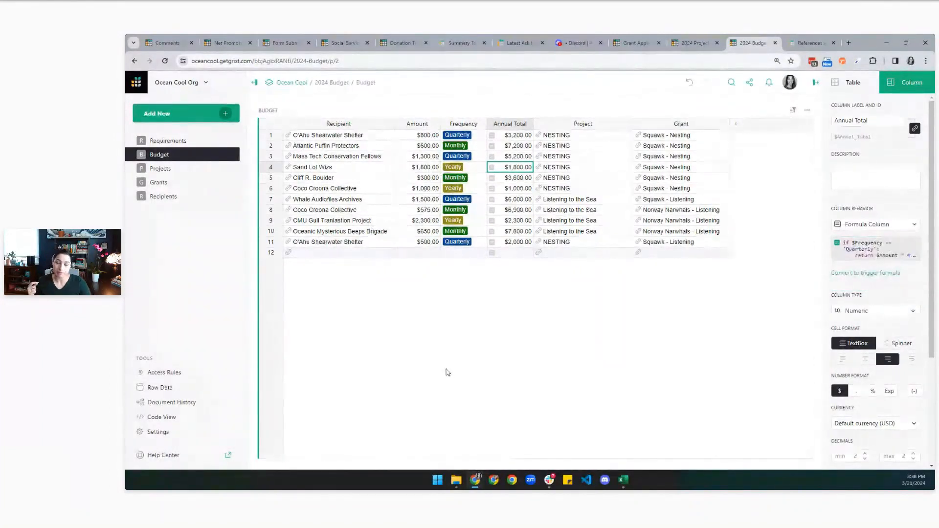
left_click(175, 167)
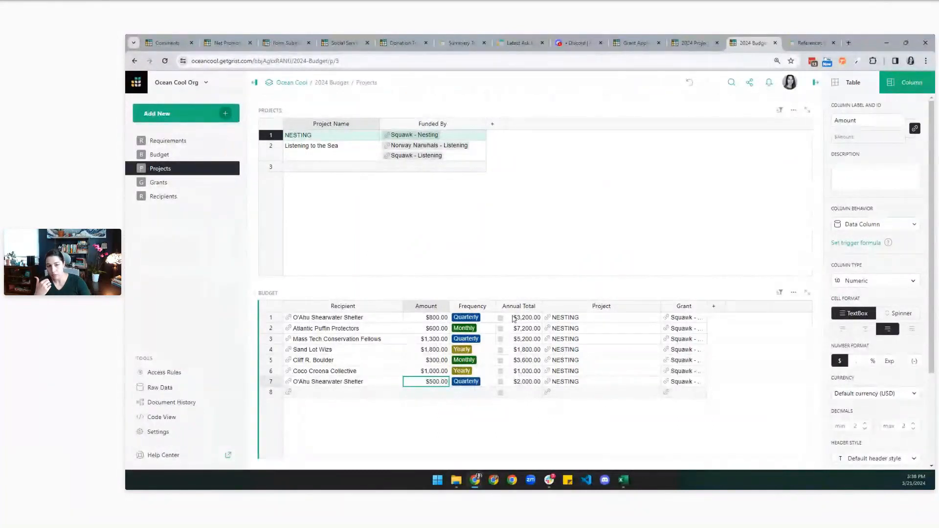
left_click_drag(514, 318, 519, 382)
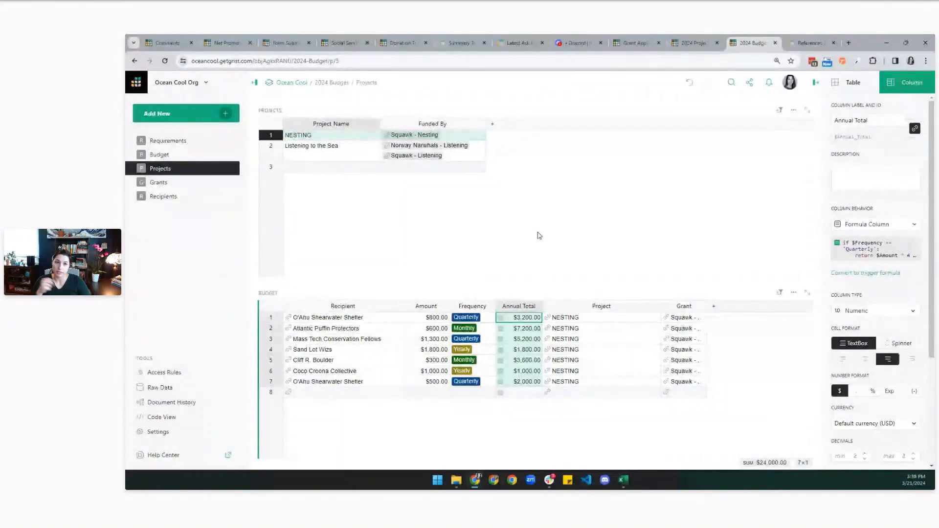
left_click(496, 136)
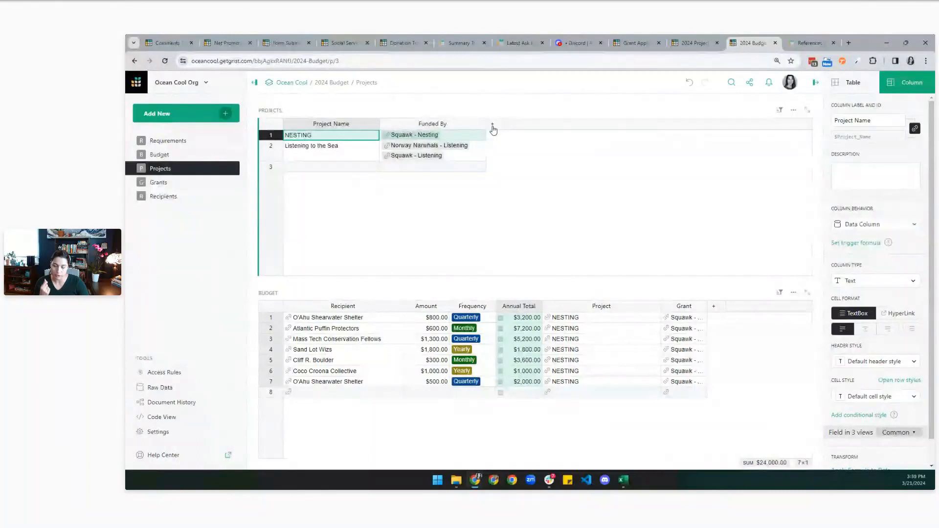
left_click(493, 127)
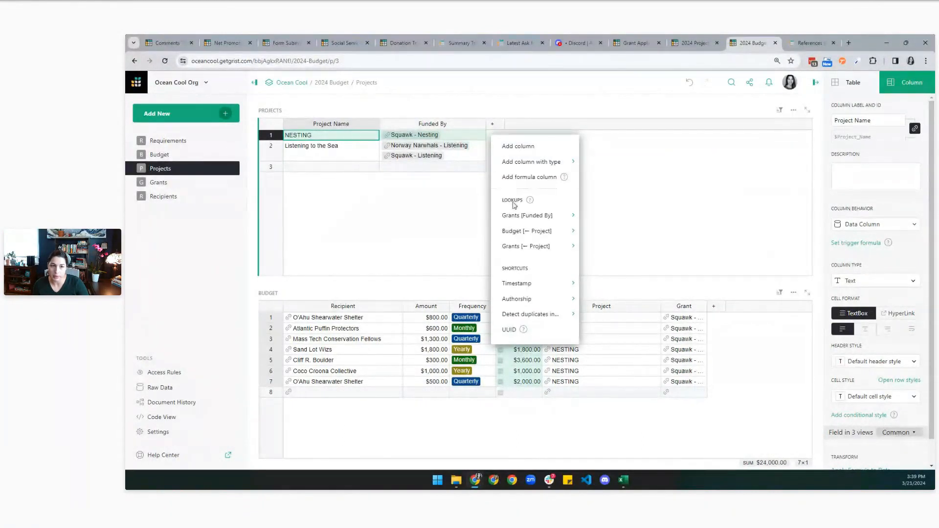
Add a Projects column summing Budget's Annual Total per project, formatted in dollars.
mouse_move(511, 234)
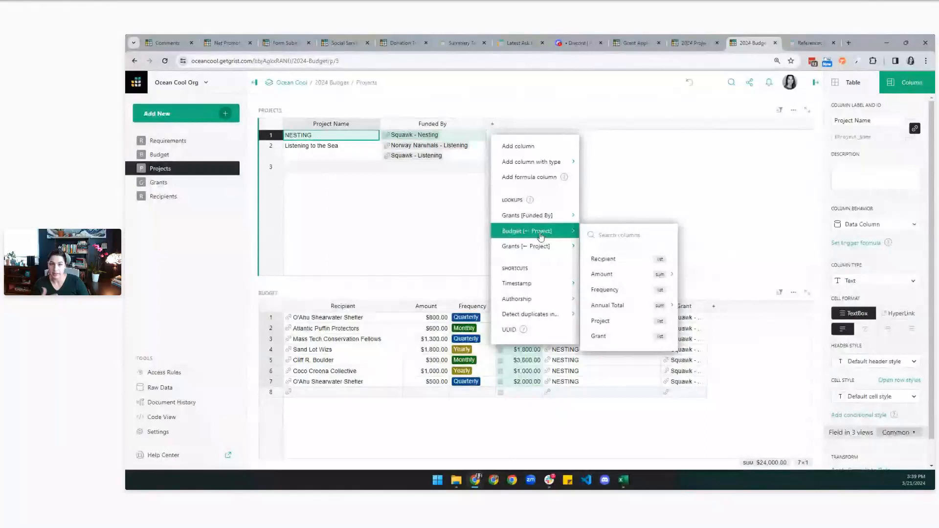
mouse_move(608, 306)
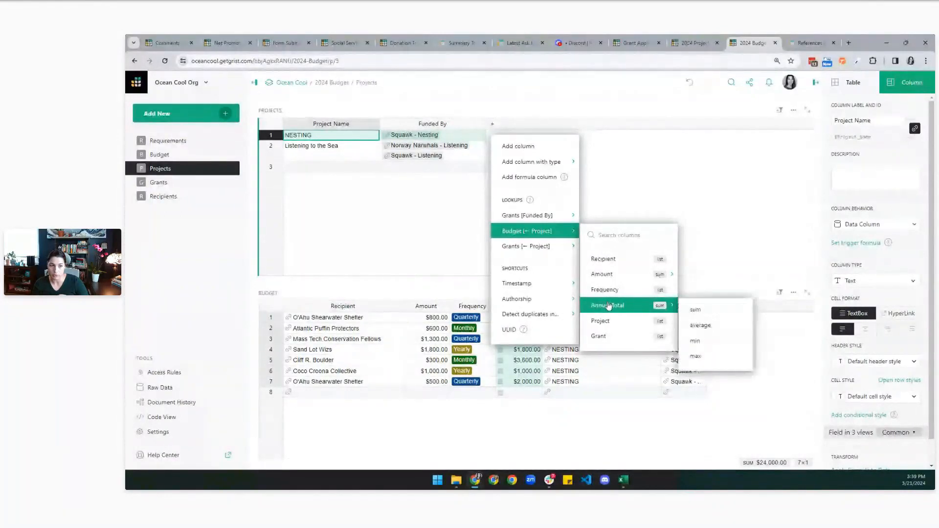
left_click(694, 309)
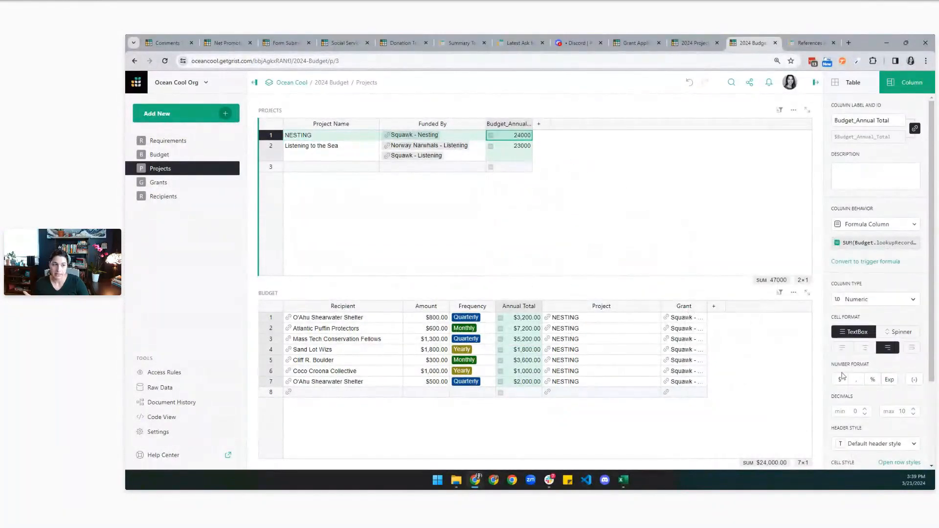
left_click(841, 377)
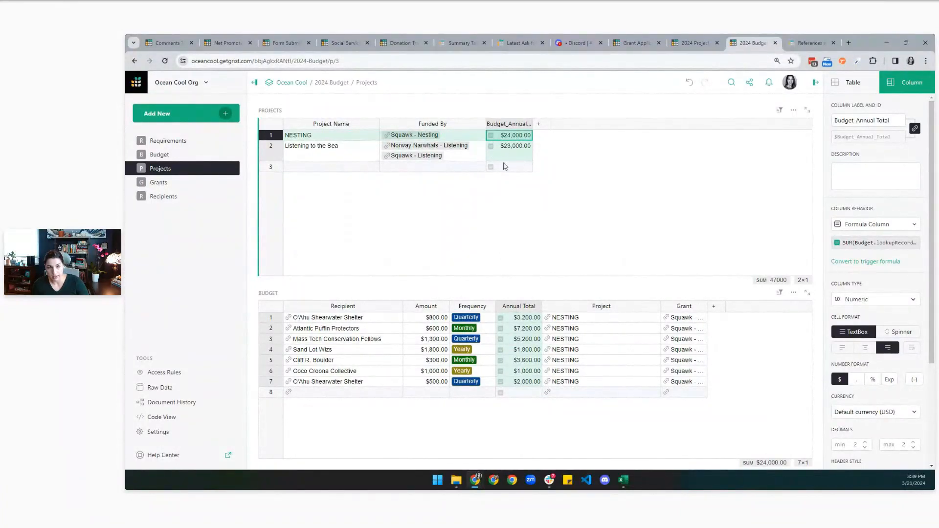
Check the totals for Listening to the Sea and NESTING, including NESTING's summing formula.
left_click(465, 150)
left_click(765, 452)
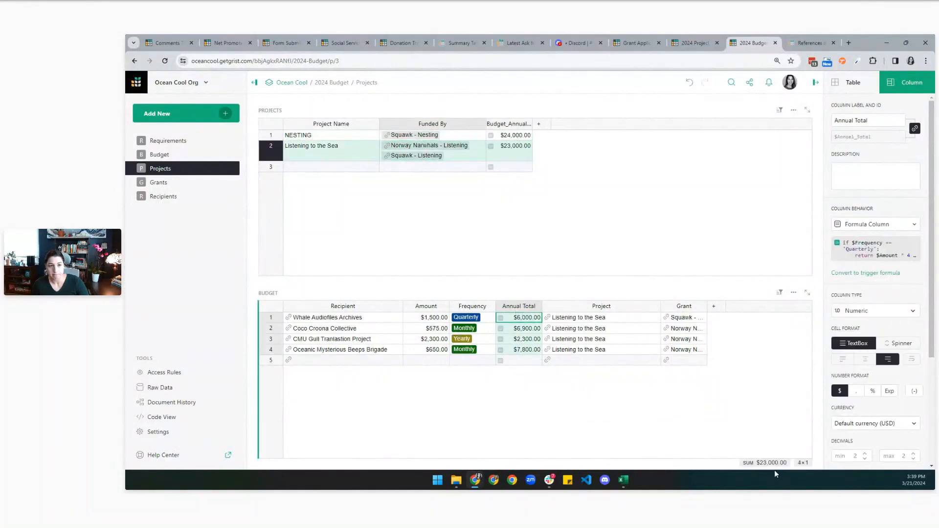
left_click(462, 140)
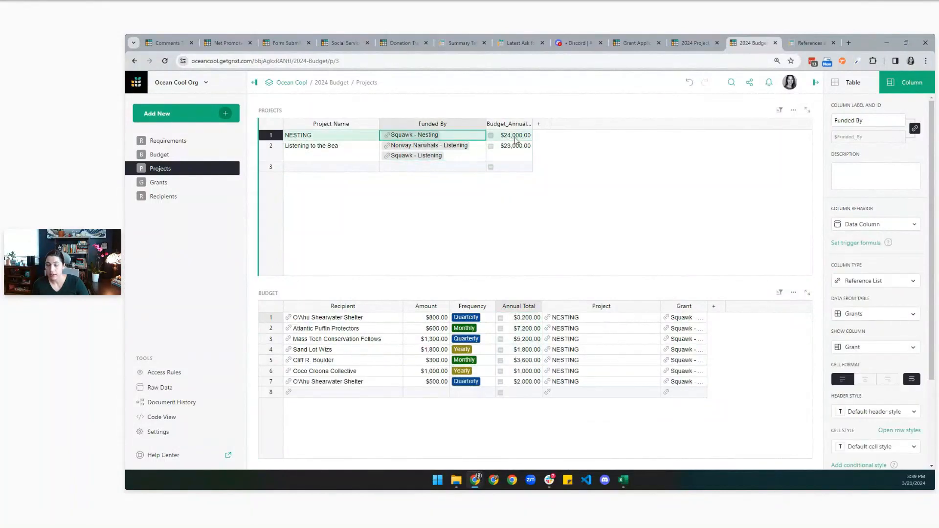
left_click(516, 140)
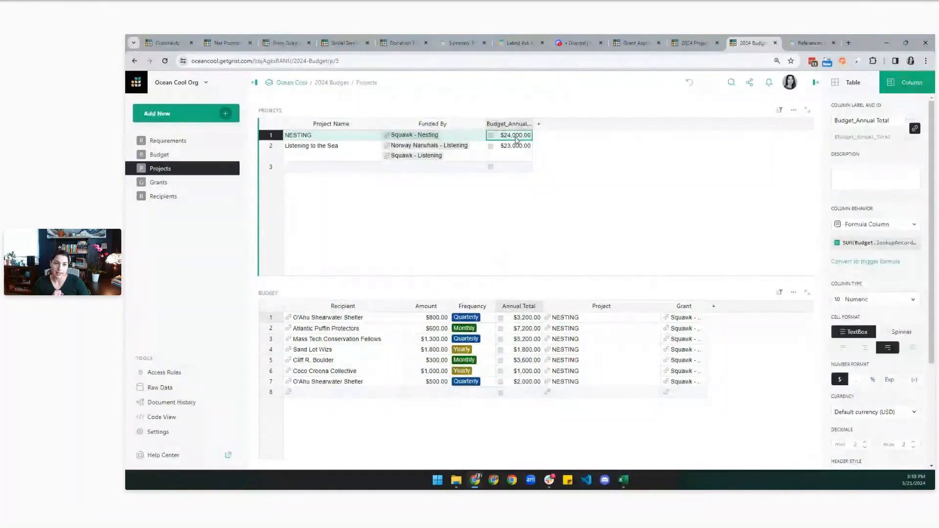
key("Return")
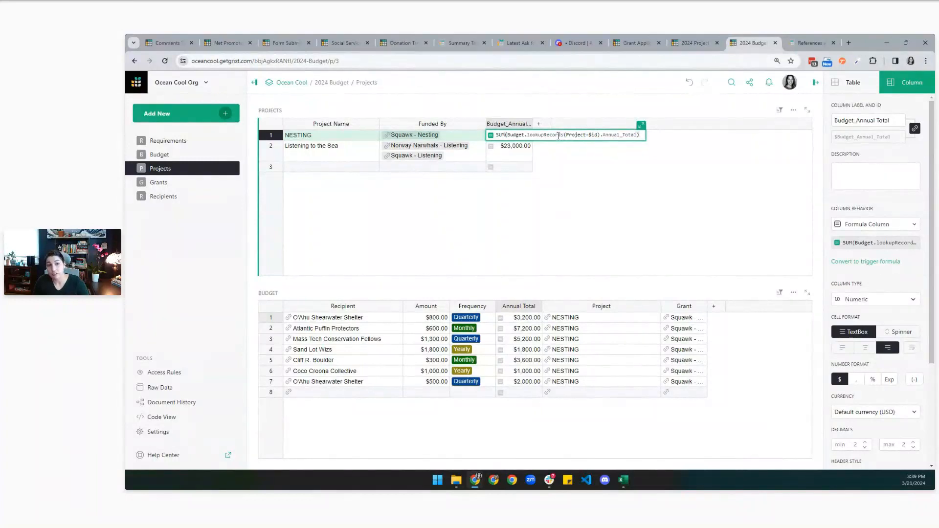
key("Return")
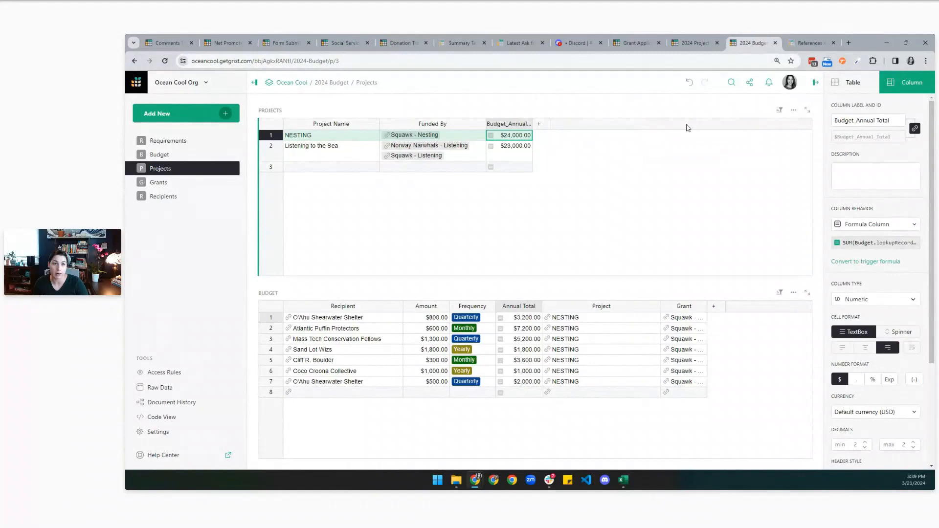
Scroll the references and lookups help page to lookupOne, then return to the 2024 Budget tab.
left_click(809, 43)
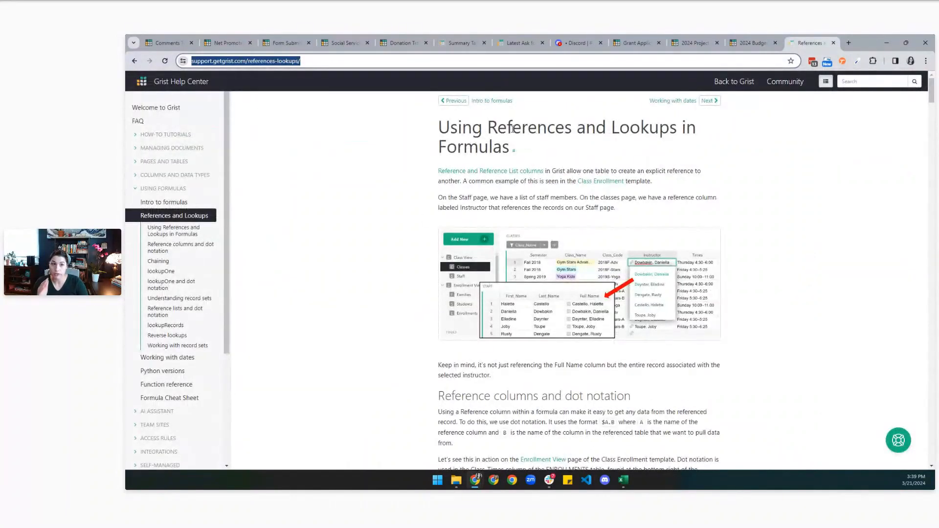
scroll(824, 313, "down", 10)
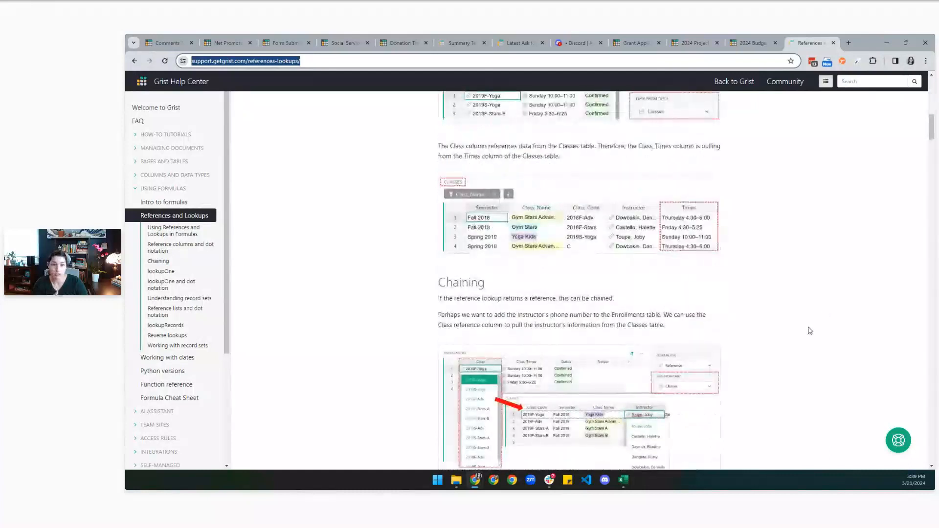
scroll(810, 331, "down", 6)
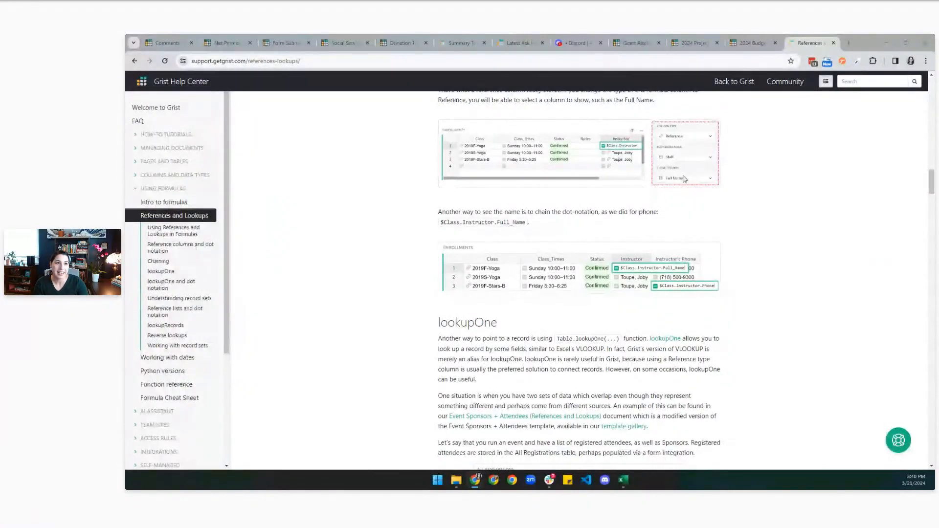
left_click(752, 42)
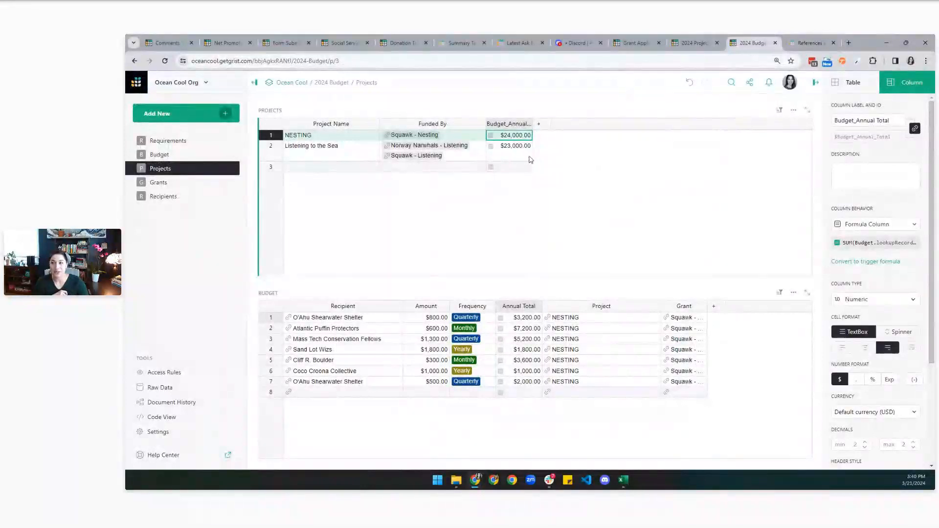
Rename Budget_Annual Total to 'Amount Budgeted', widen the column, and check NESTING's formula.
left_click(511, 125)
left_click(512, 126)
type("A")
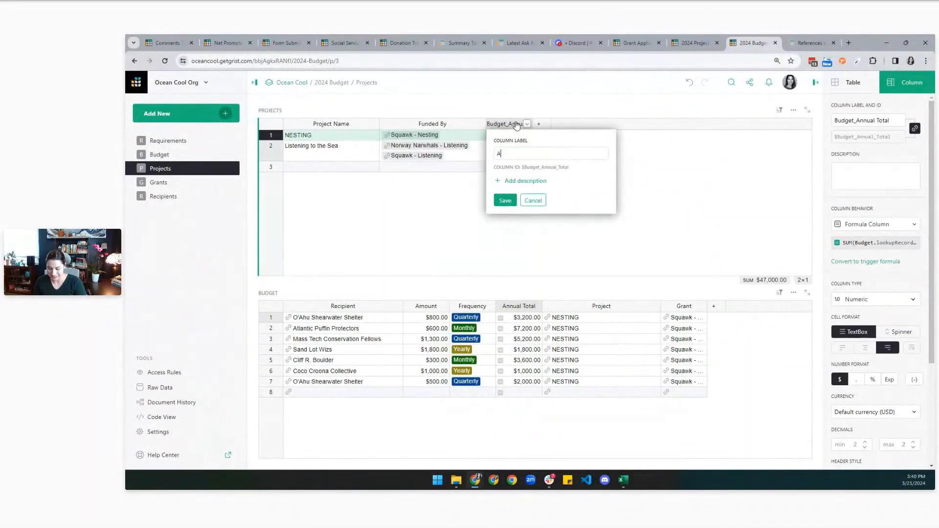
type("mount Budgeted")
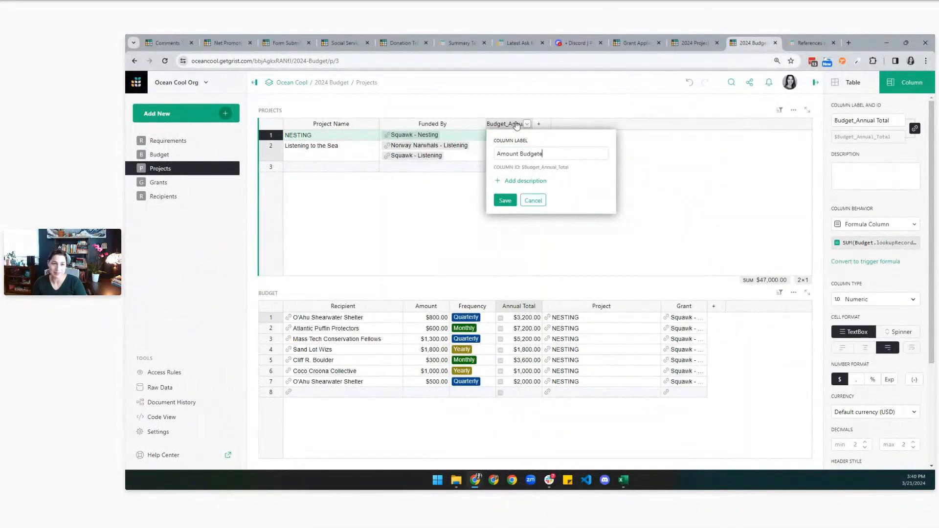
key("Return")
left_click_drag(575, 128, 575, 128)
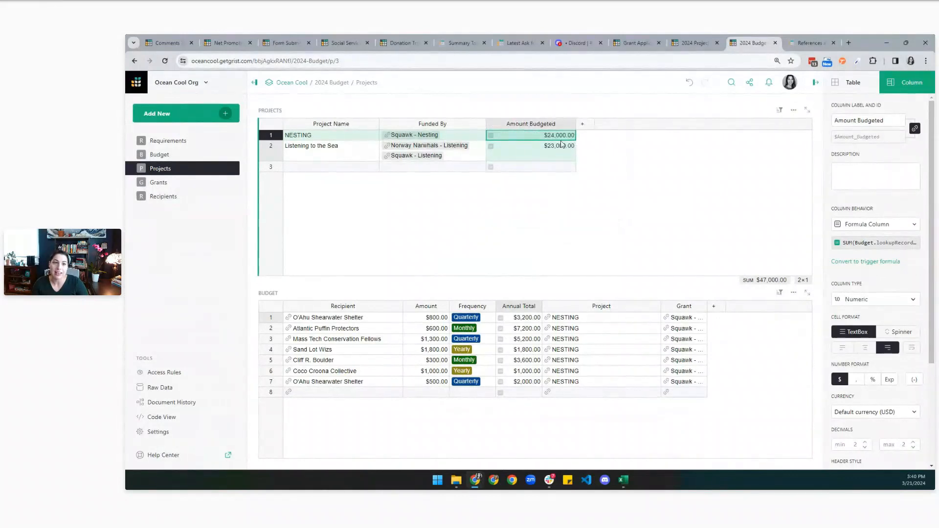
key("Return")
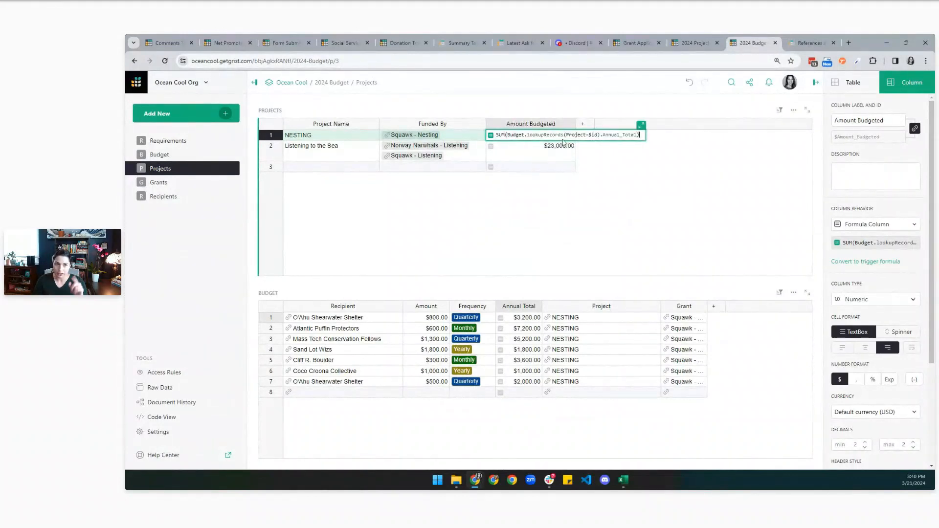
key("Return")
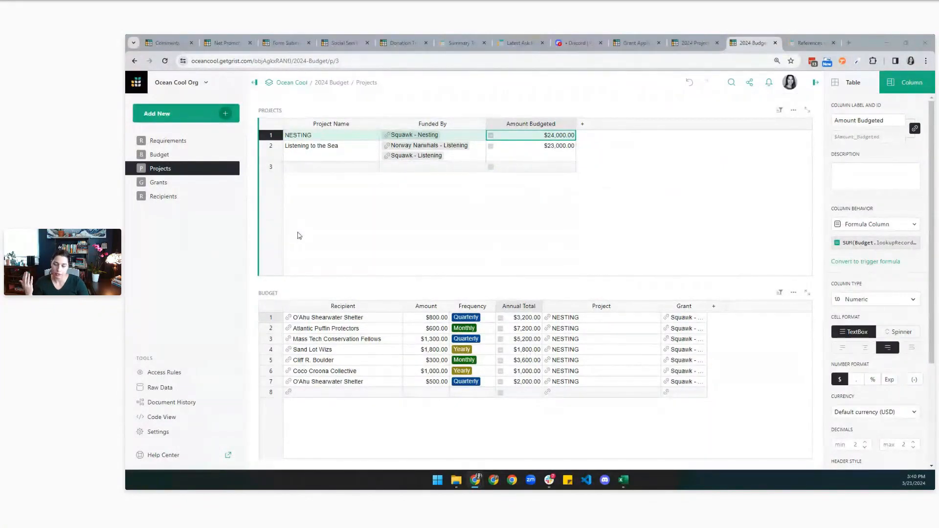
On the Grants page, move the Budget widget beneath the Grants table.
left_click(181, 186)
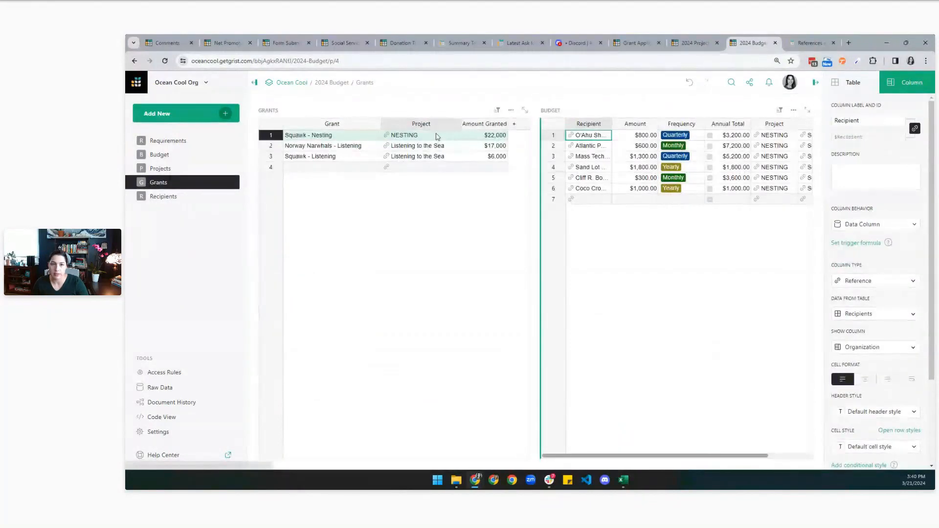
left_click_drag(548, 110, 372, 415)
left_click(515, 124)
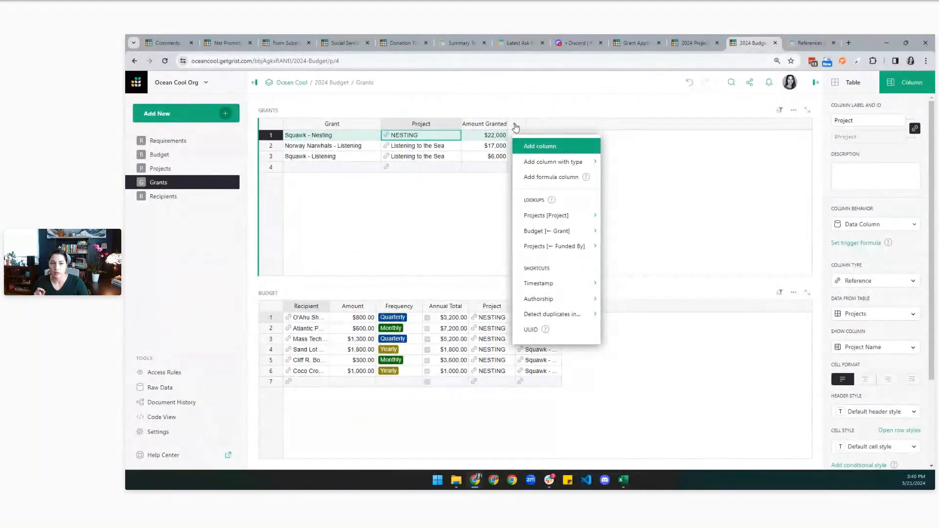
Add an 'Amount Budgeted' column summing each grant's Budget Annual Total, formatted in dollars.
mouse_move(538, 236)
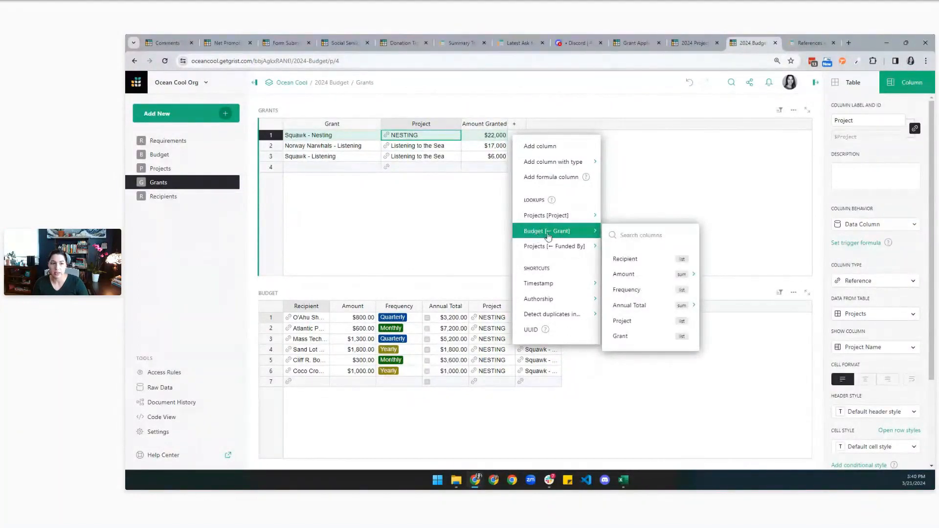
mouse_move(639, 307)
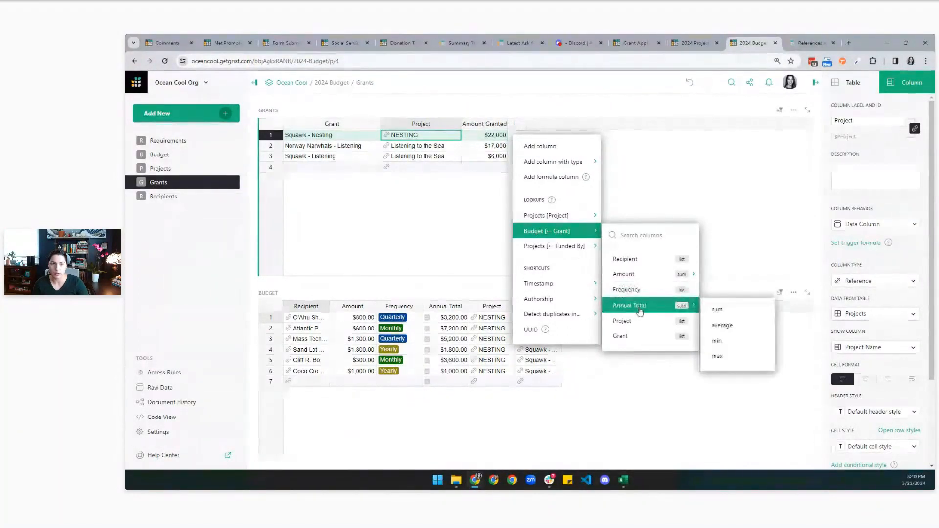
left_click(717, 310)
left_click(842, 379)
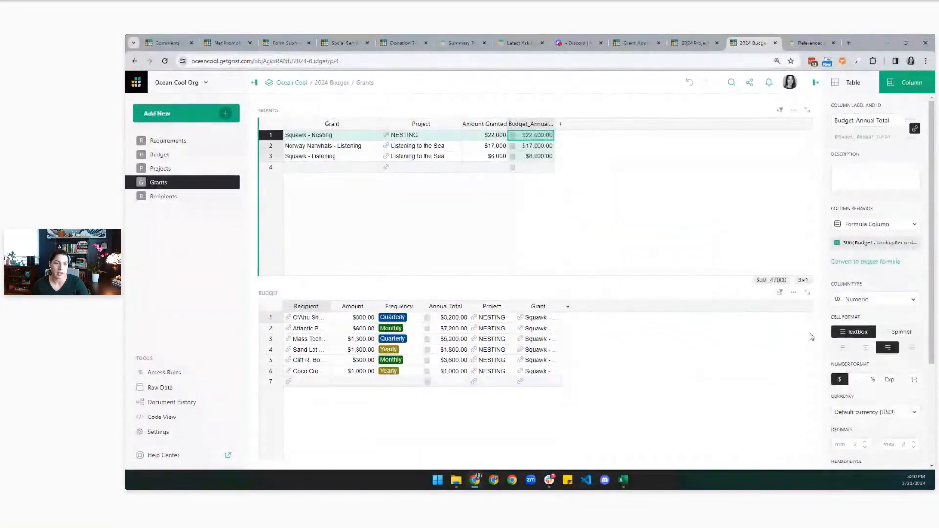
double_click(538, 126)
type("Amu")
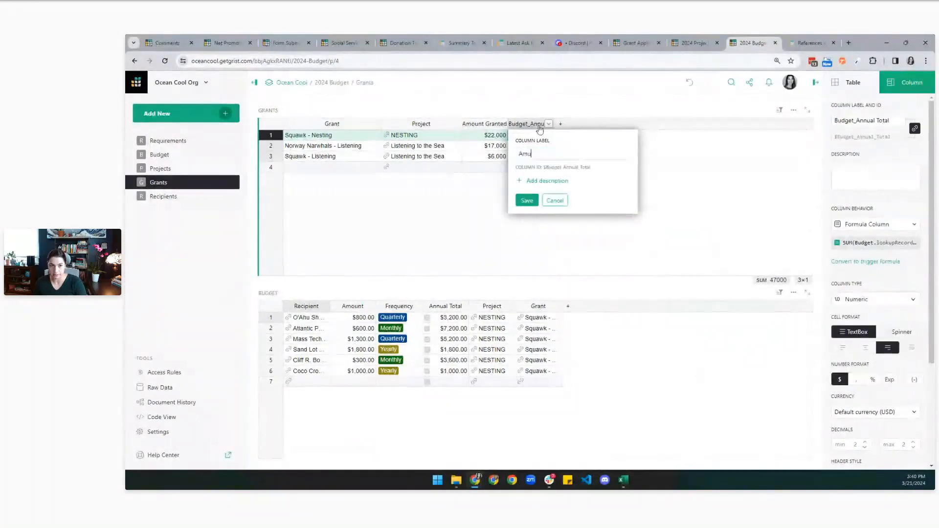
key("BackSpace")
type("ount Budgeted")
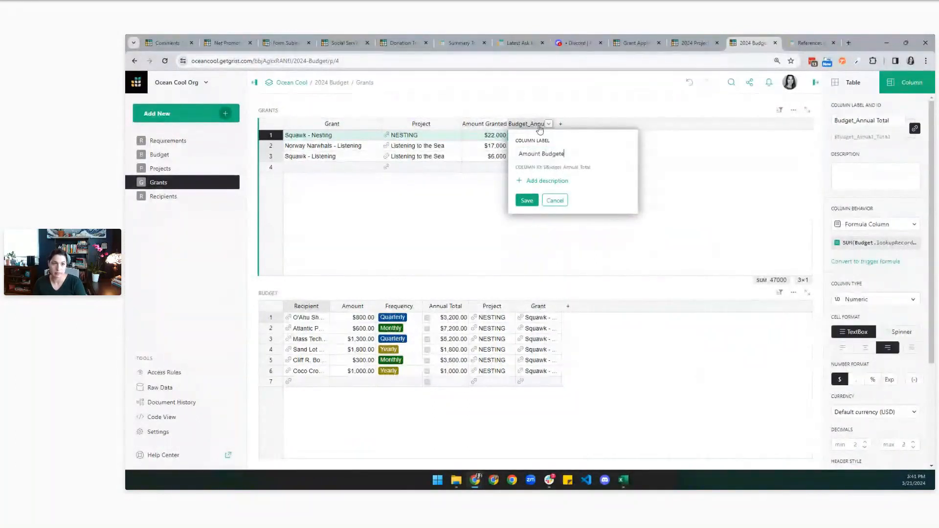
key("Return")
Test the totals by changing Coco Crocona Collective's amount to $2,000, then undo it.
left_click(543, 156)
key("Up")
key("Up")
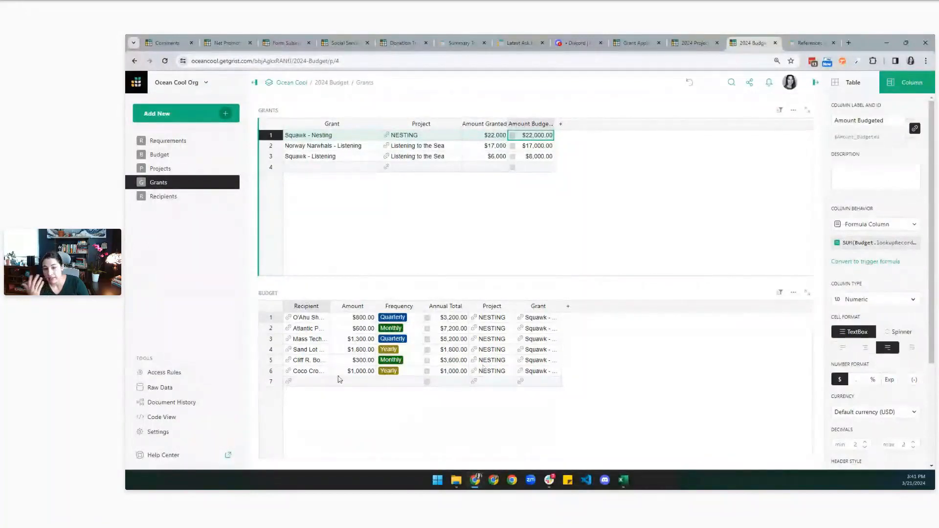
left_click(306, 384)
double_click(359, 371)
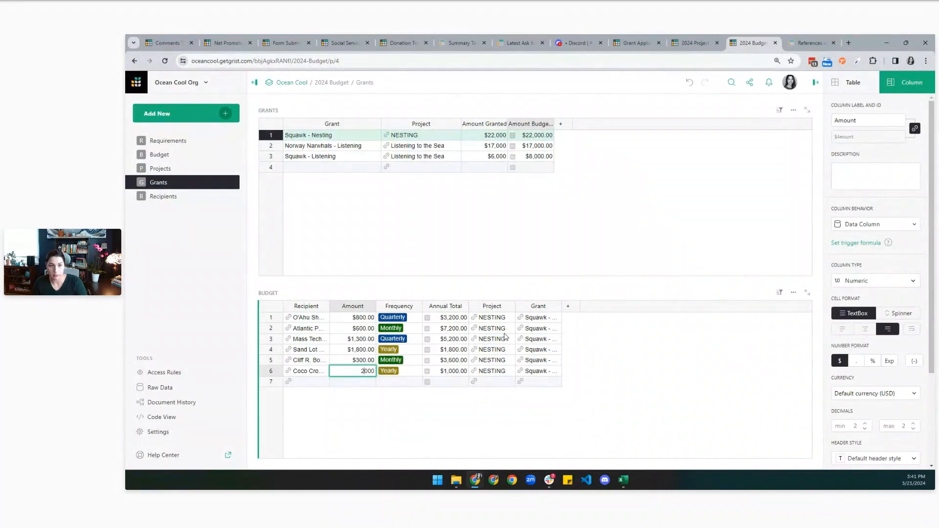
key("Return")
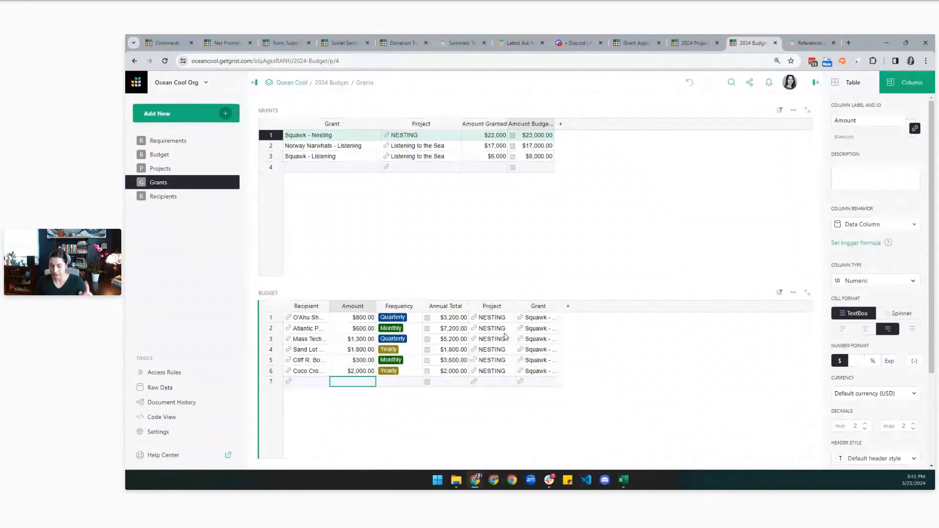
key("ctrl+z")
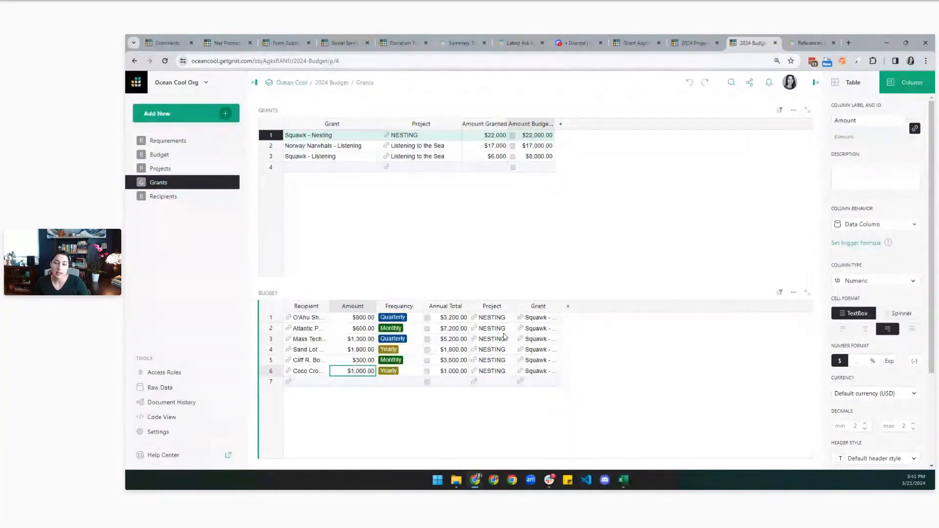
left_click(309, 381)
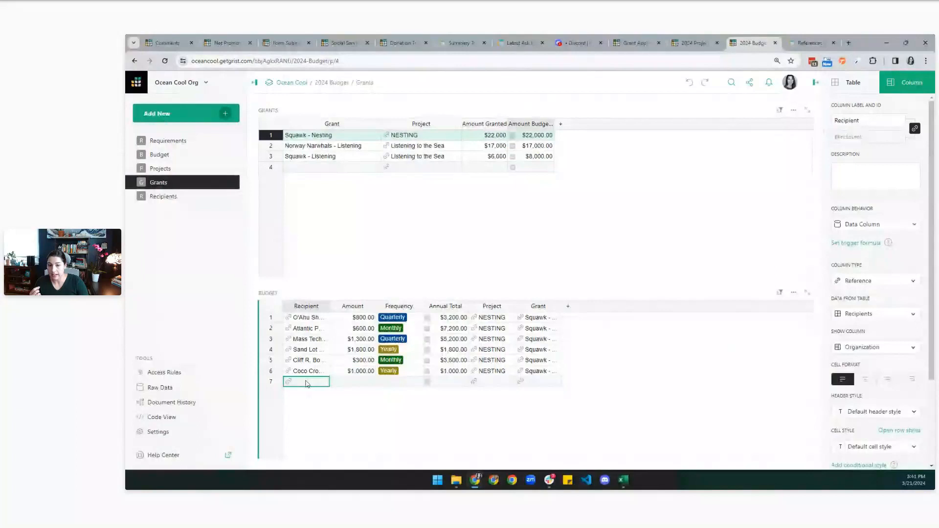
On Projects, add a NESTING budget row for Sand Lot Wizs at $600, Quarterly.
left_click(198, 170)
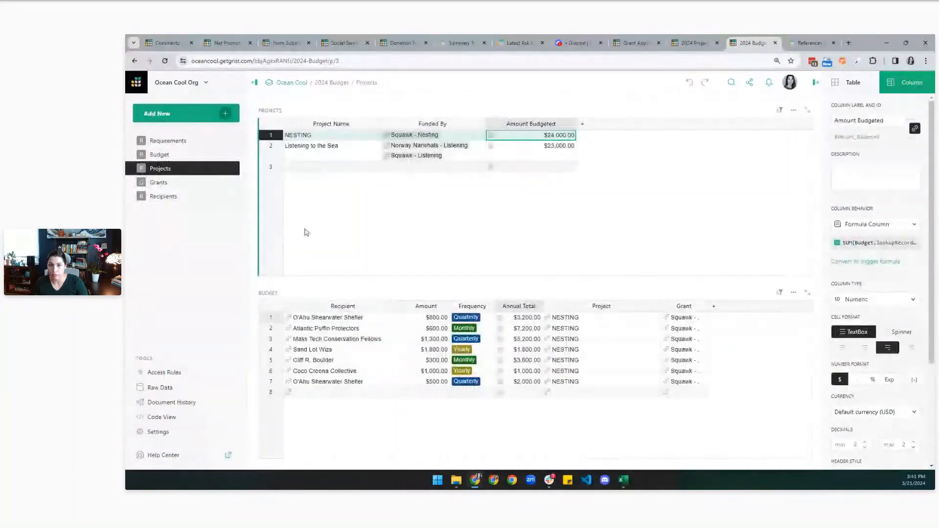
left_click(356, 148)
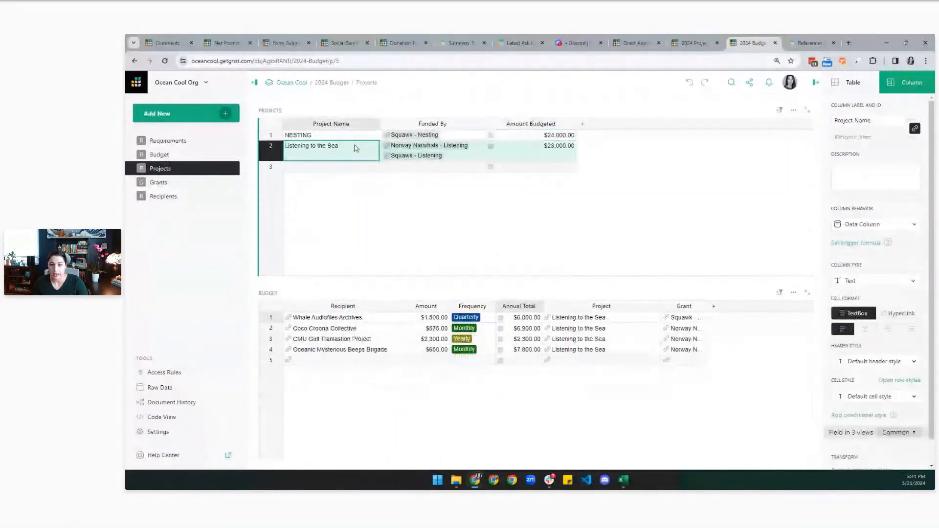
key("Up")
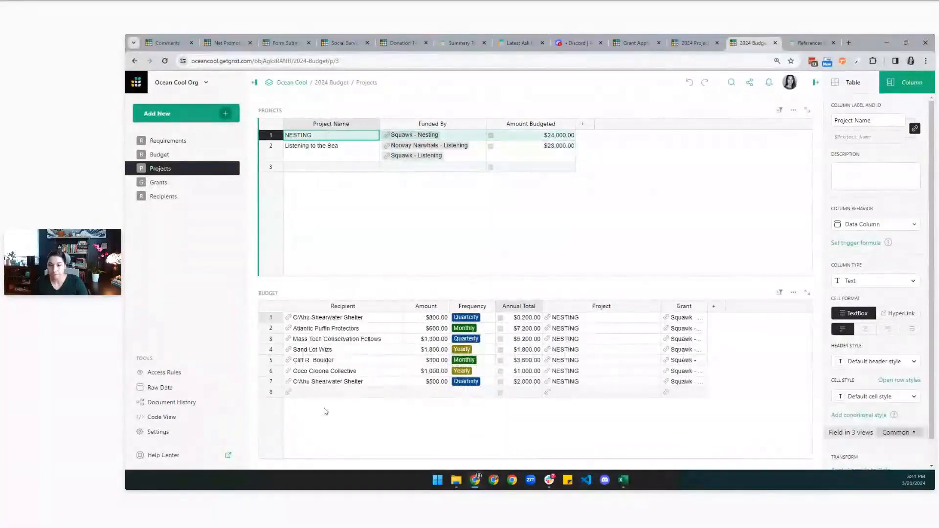
double_click(320, 392)
left_click(329, 368)
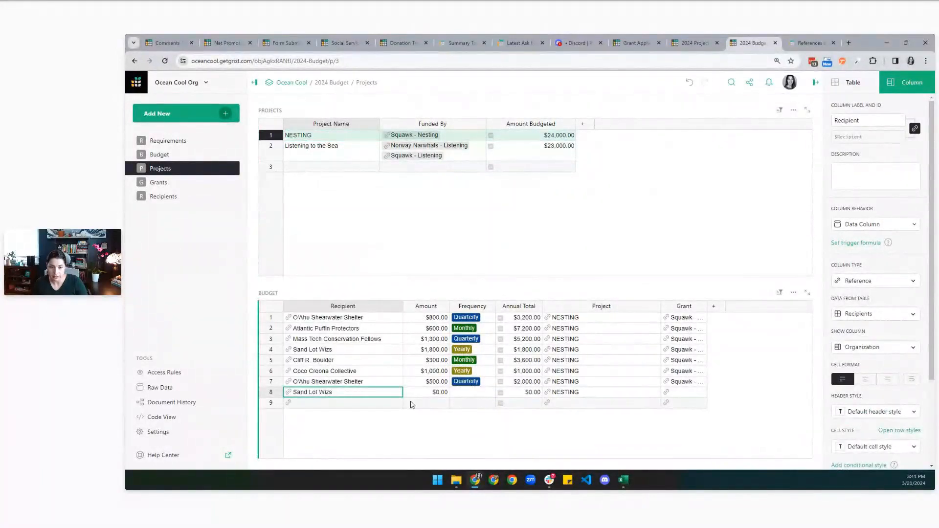
double_click(429, 393)
key("Return")
left_click(472, 392)
type("Yearly")
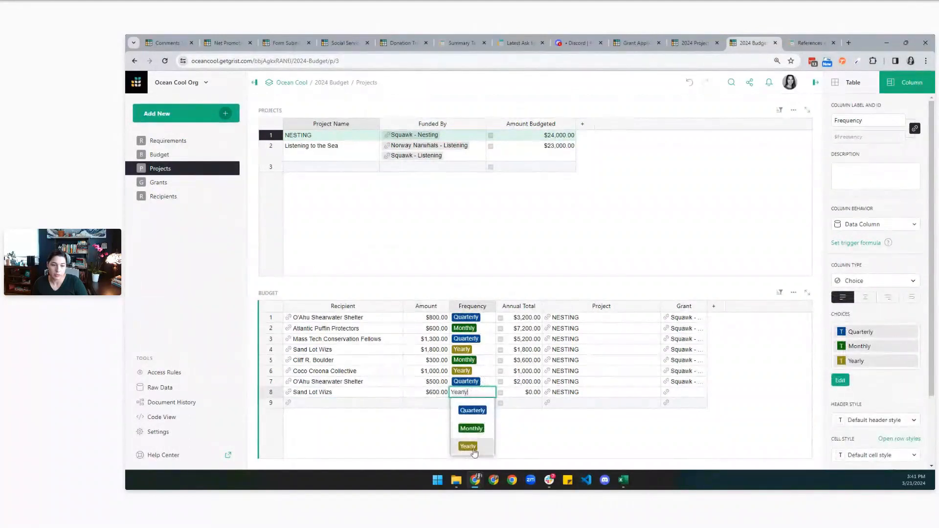
left_click(472, 411)
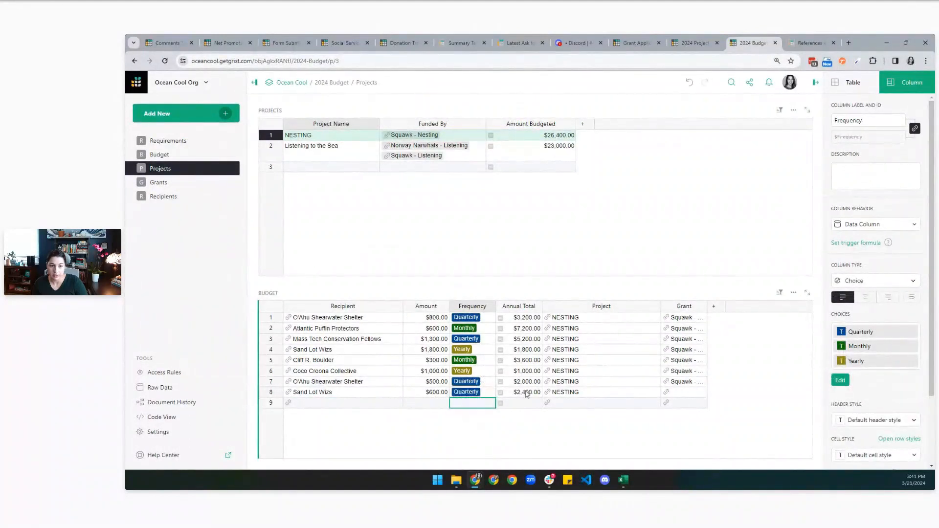
Recheck the new row's amount and link it to the Squawk - Nesting grant.
left_click(318, 395)
left_click(436, 395)
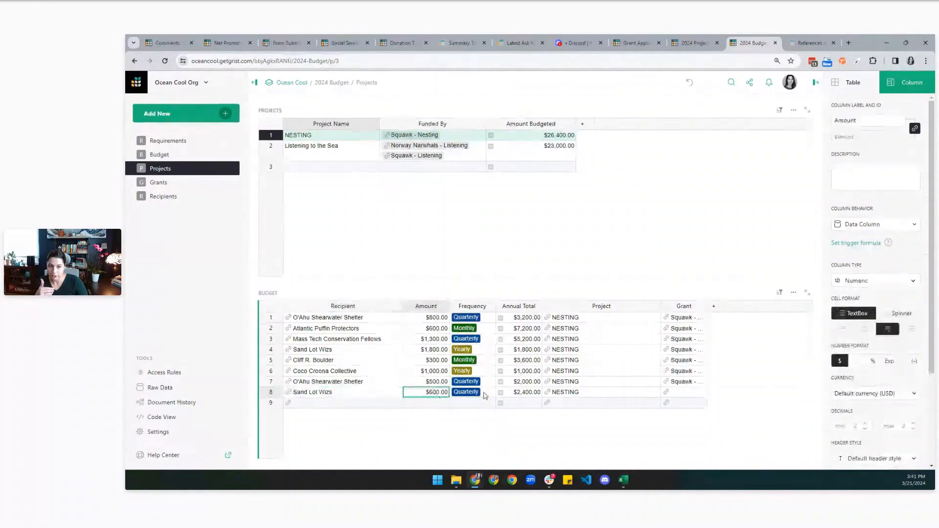
key("Return")
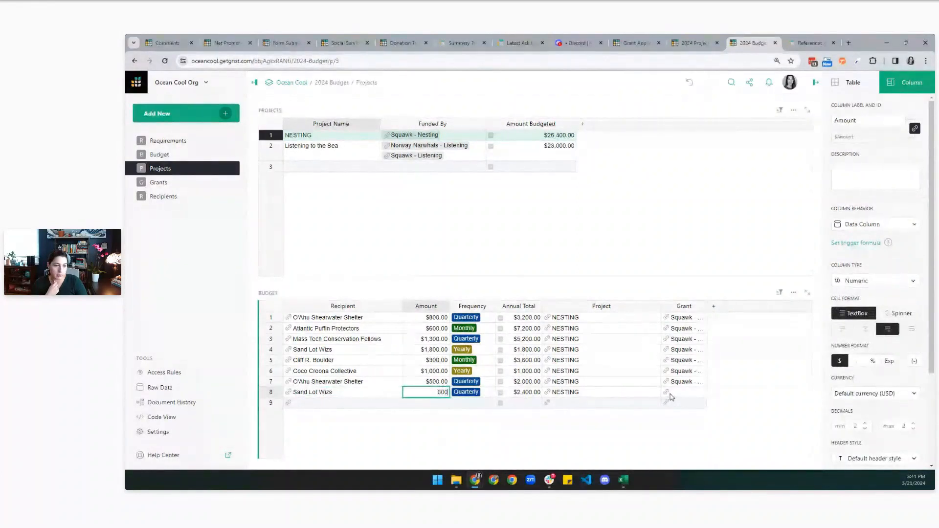
left_click(671, 392)
key("Return")
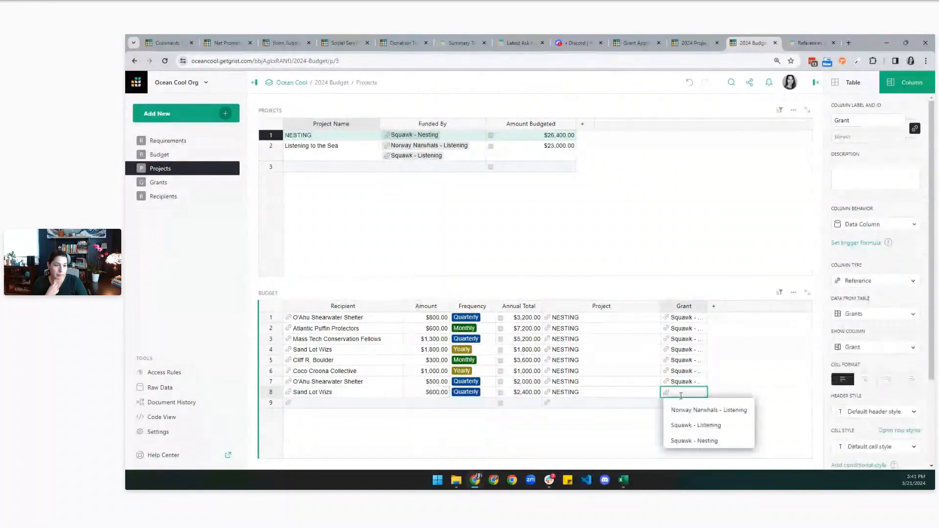
left_click(698, 425)
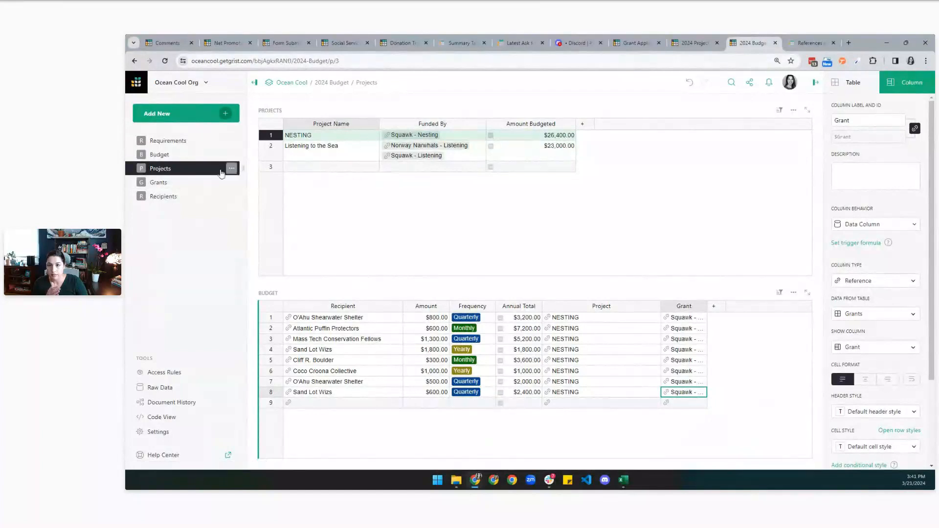
Check the Budget page's Annual Total sum and the last row's value.
left_click(178, 157)
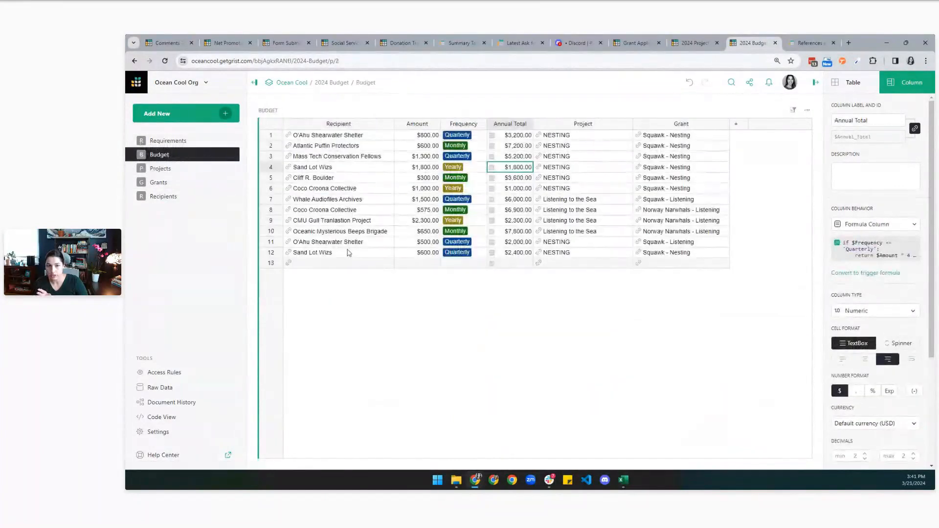
left_click(507, 126)
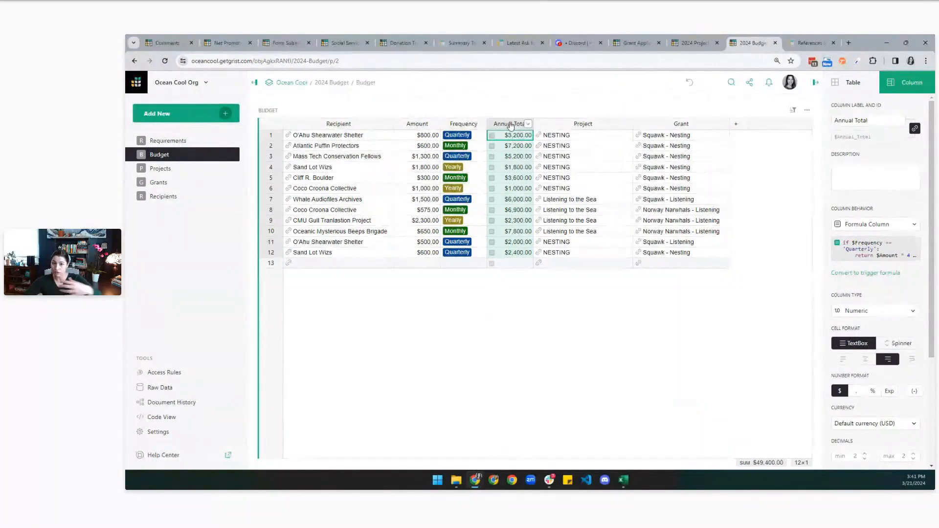
left_click(511, 256)
On Grants, review the Amount Budgeted formula and widen the Budget table's Recipient column.
left_click(158, 182)
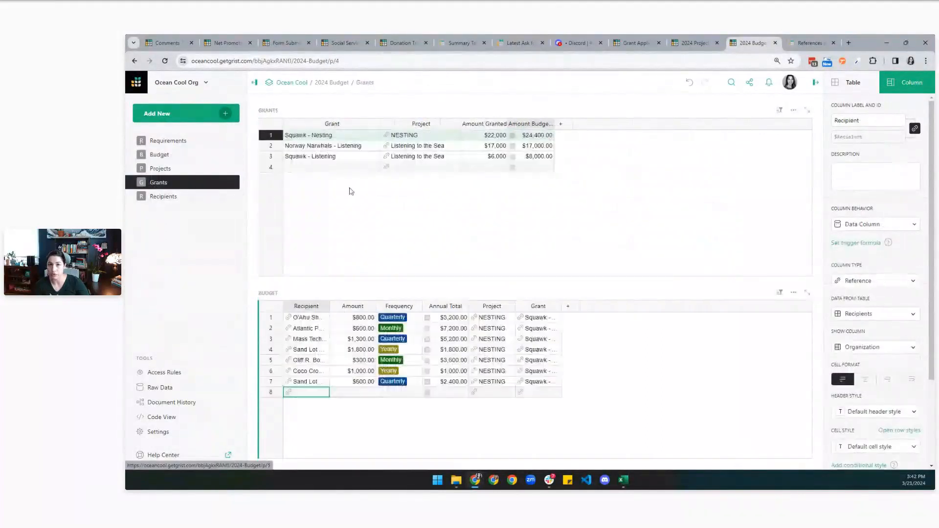
left_click(310, 383)
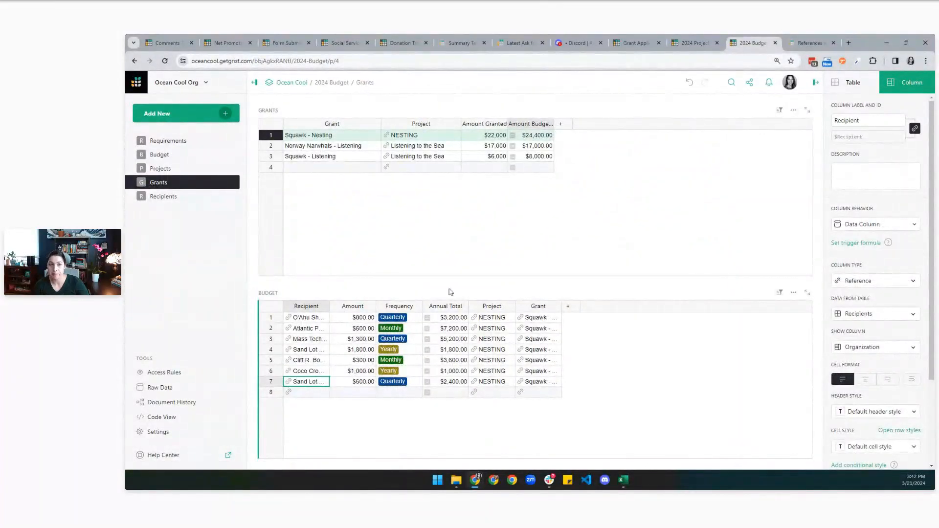
left_click(532, 138)
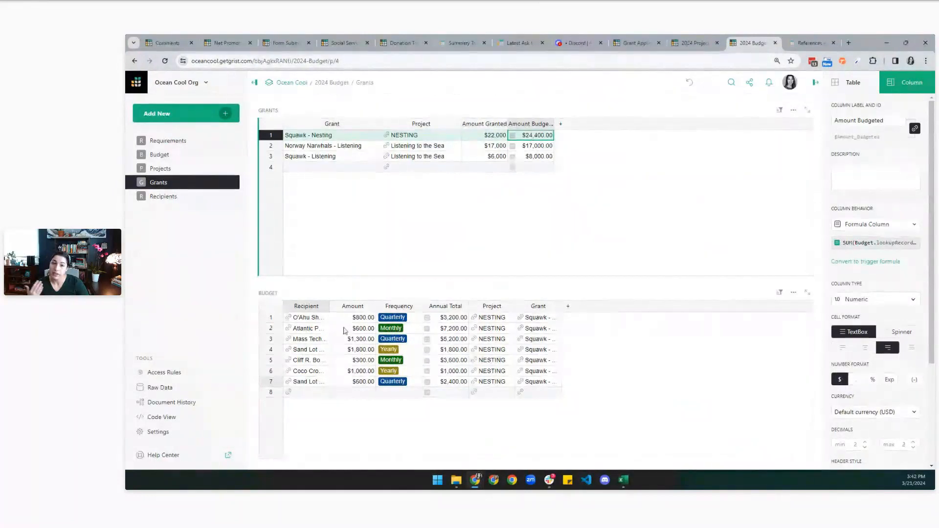
left_click_drag(329, 306, 400, 317)
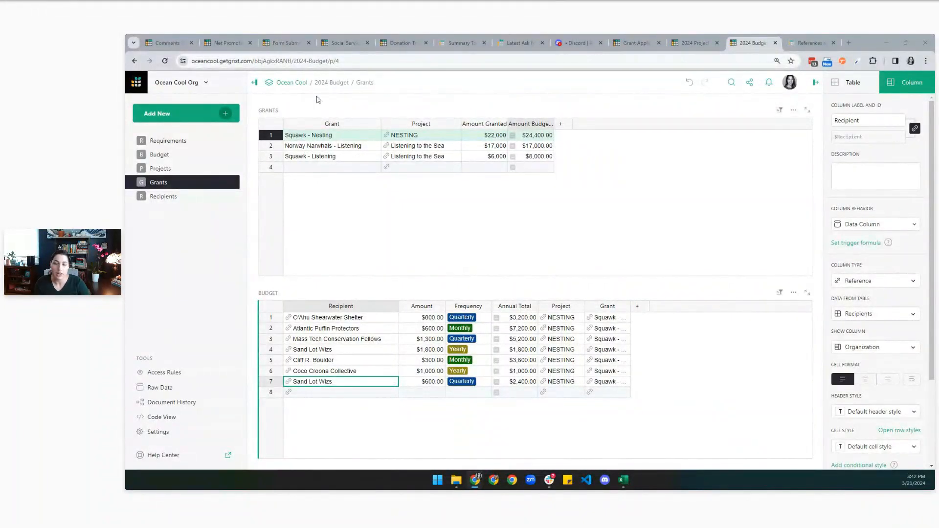
left_click(226, 116)
Add an empty table named Fund Disbursement.
left_click(189, 170)
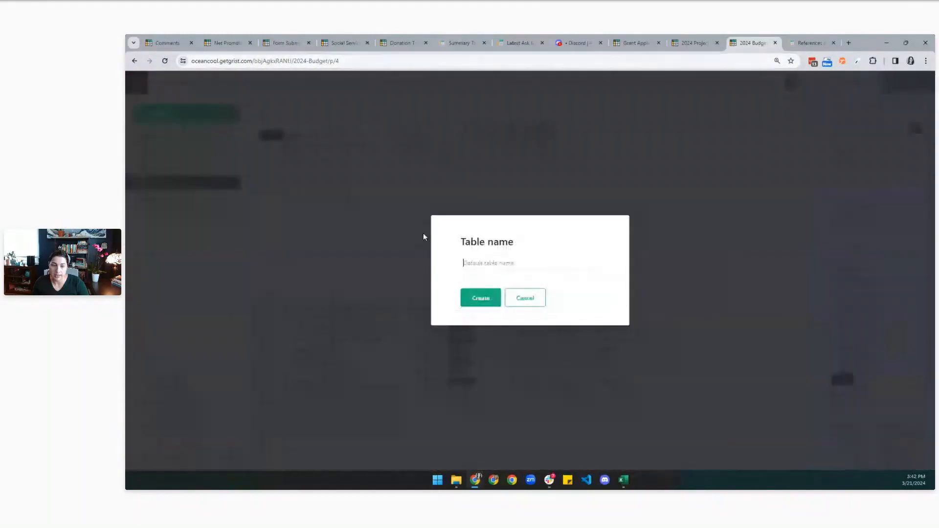
type("Fun")
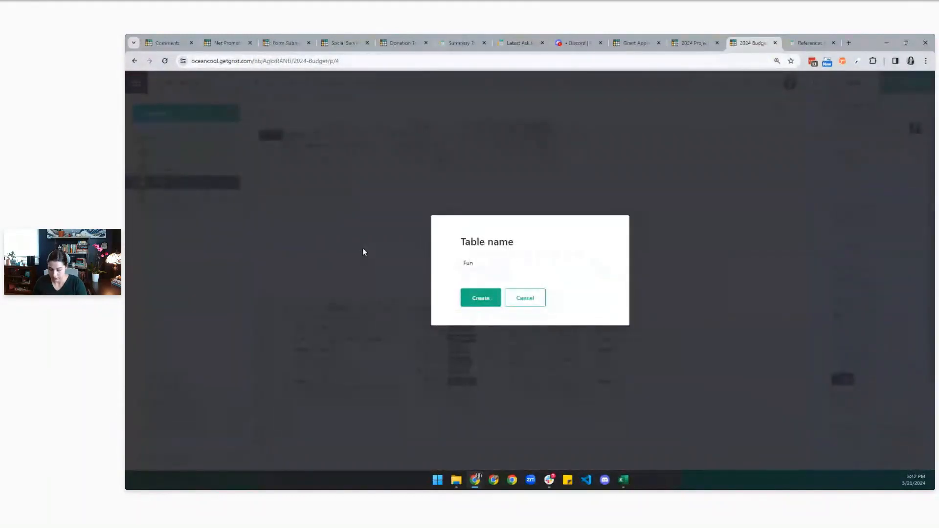
type("d Disburs")
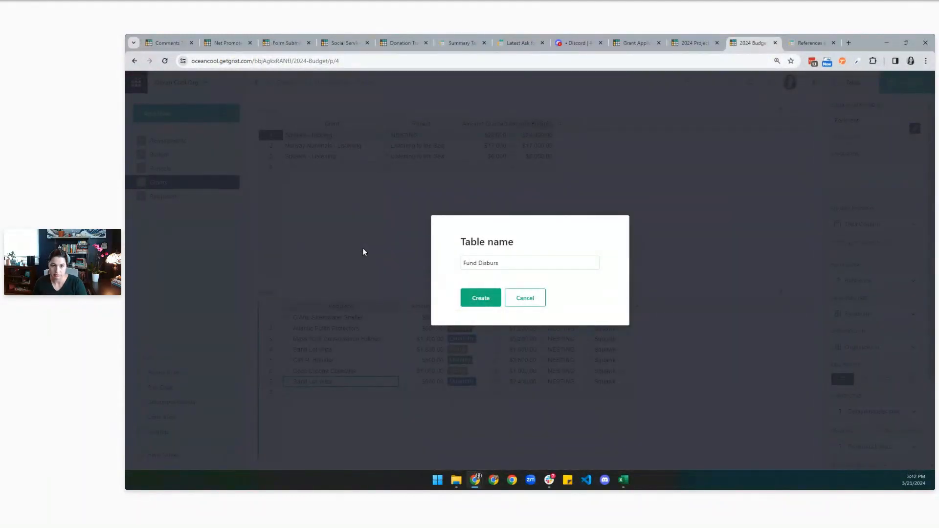
type("ement")
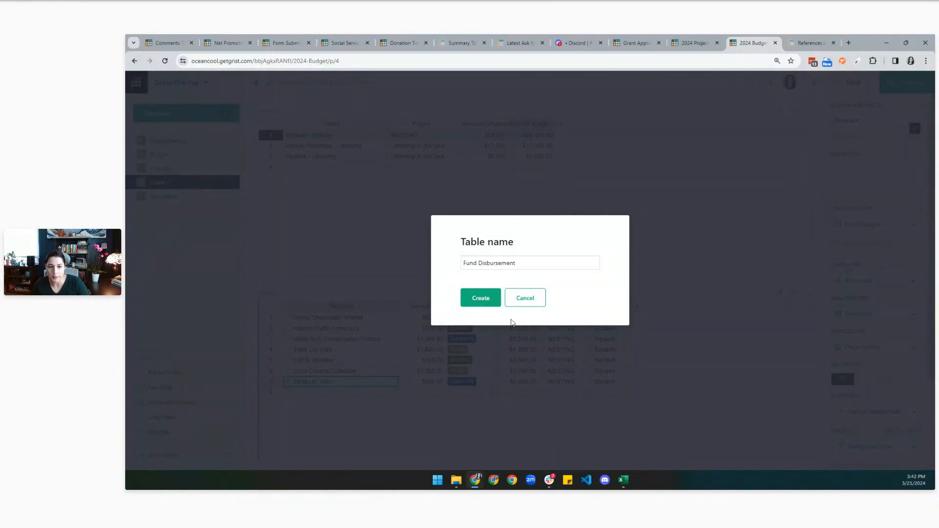
left_click(485, 302)
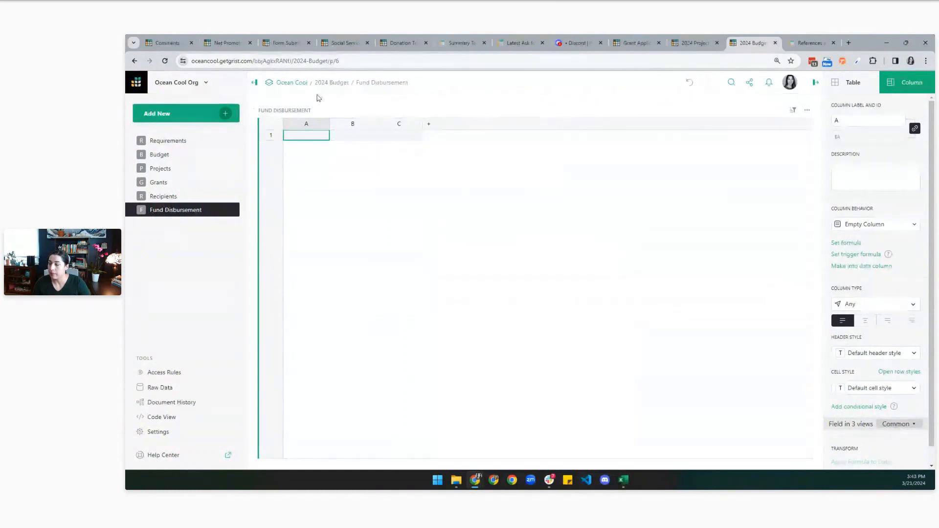
Rename columns A, B and C to Date, Recipient and Project.
left_click(307, 125)
left_click(309, 125)
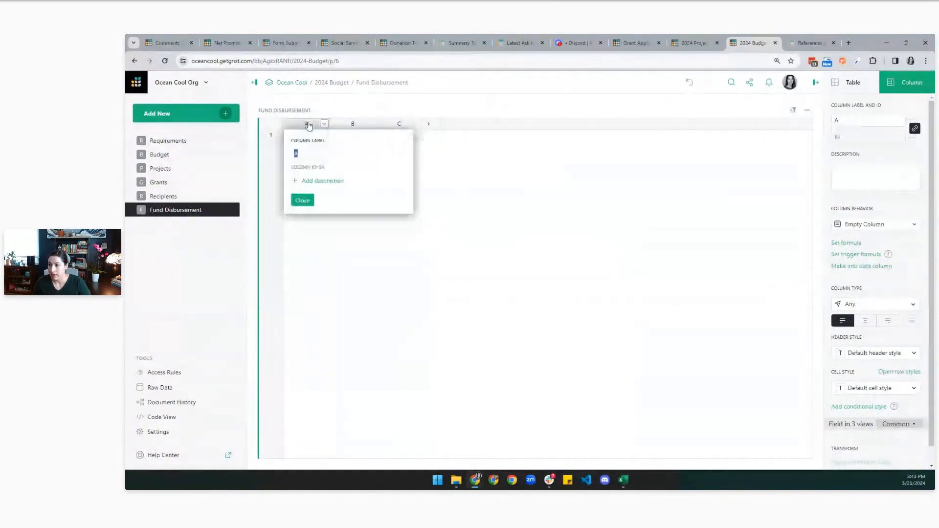
type("Date")
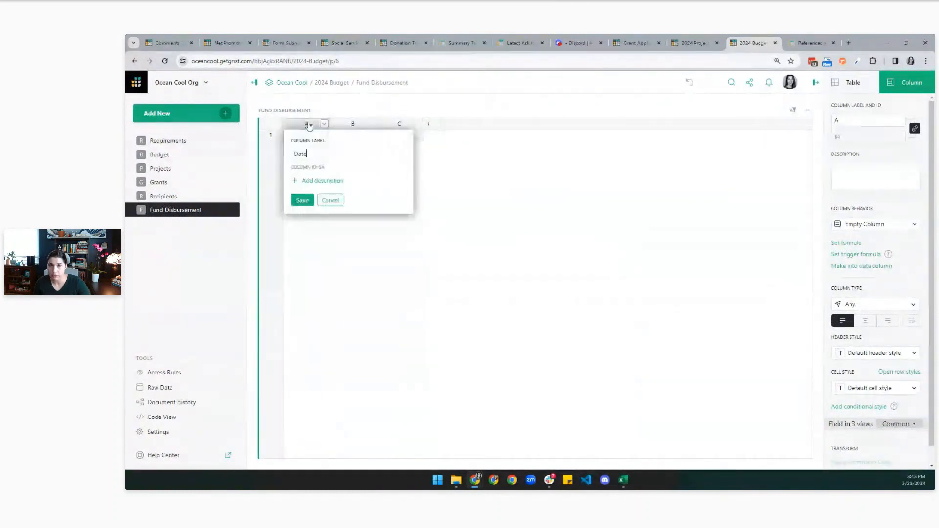
left_click(300, 202)
left_click(351, 126)
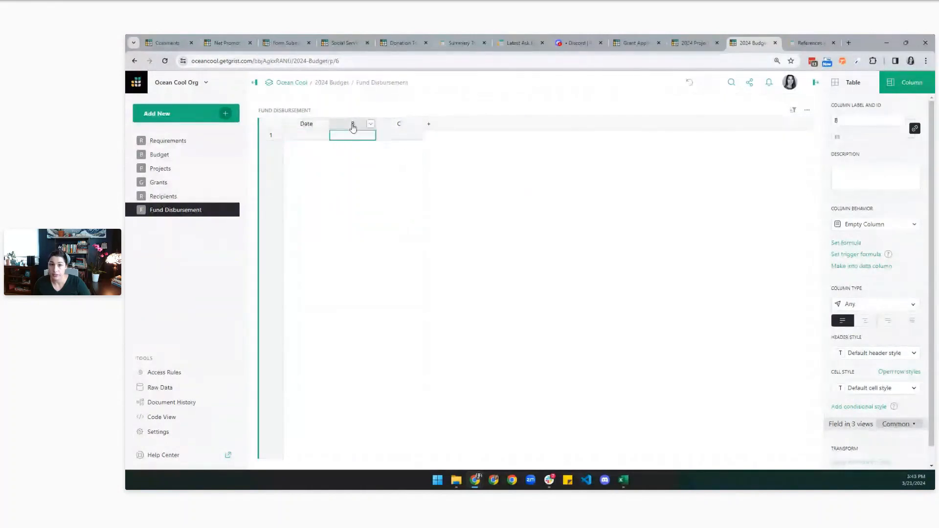
left_click(354, 127)
type("Recipient")
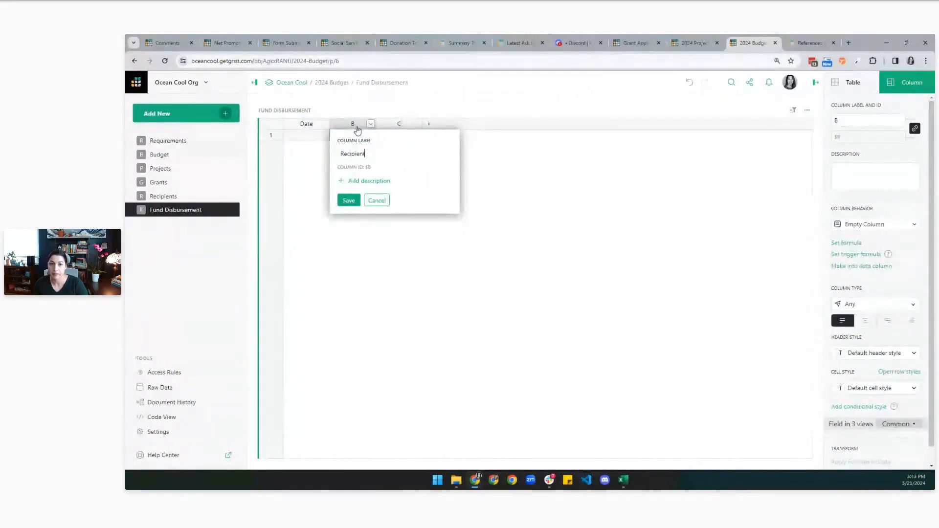
key("Return")
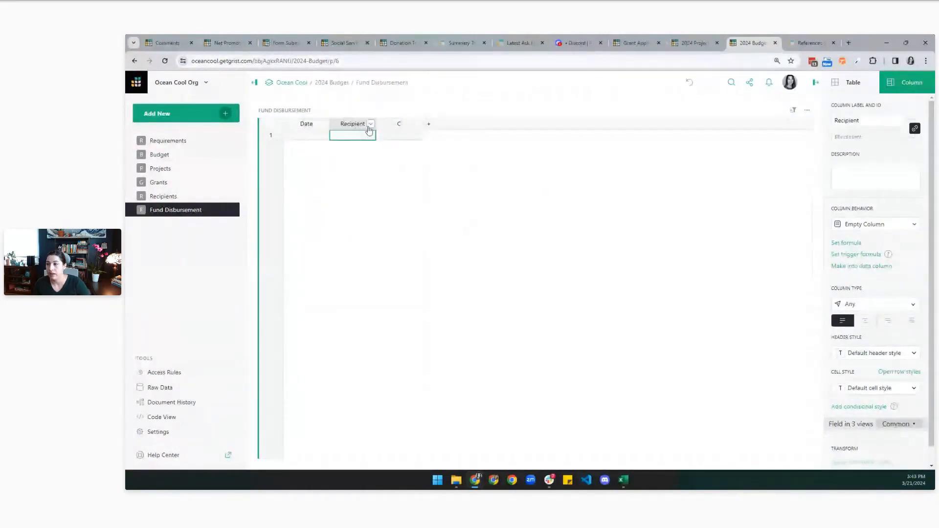
double_click(399, 125)
type("Project")
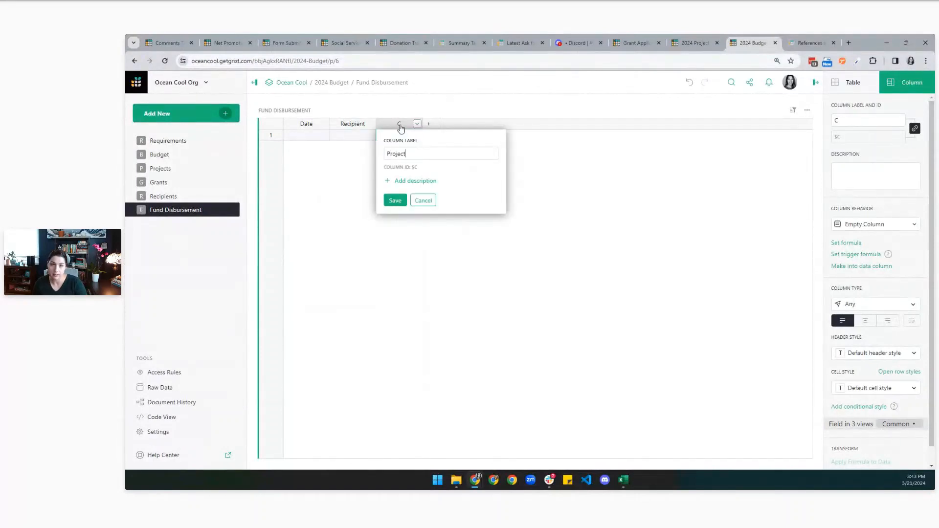
key("Return")
Add two more columns named Grant and Amount.
left_click(437, 128)
left_click(444, 145)
type("Grant")
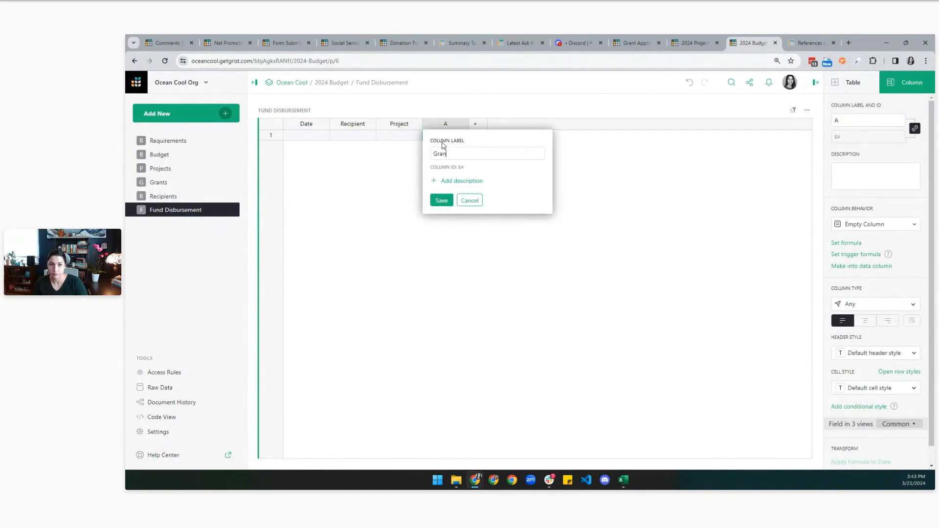
key("Return")
left_click(475, 124)
left_click(492, 146)
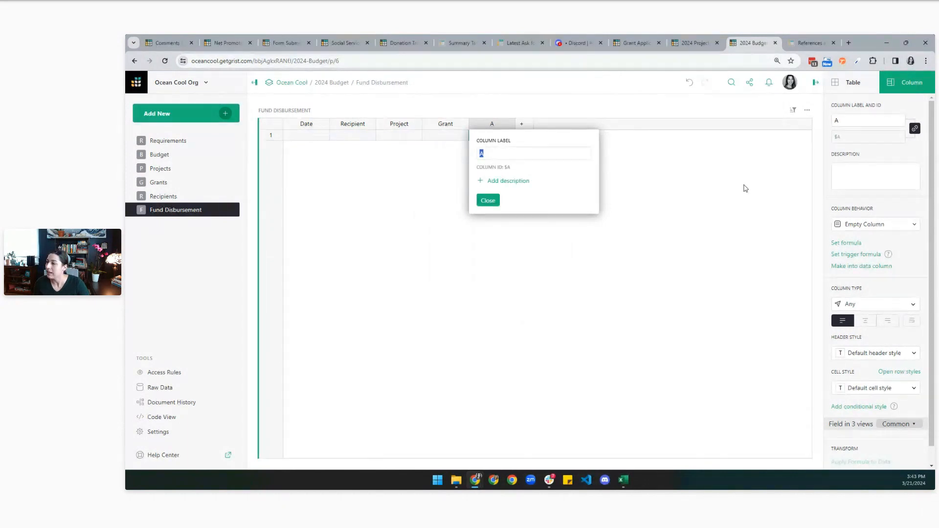
type("Amount")
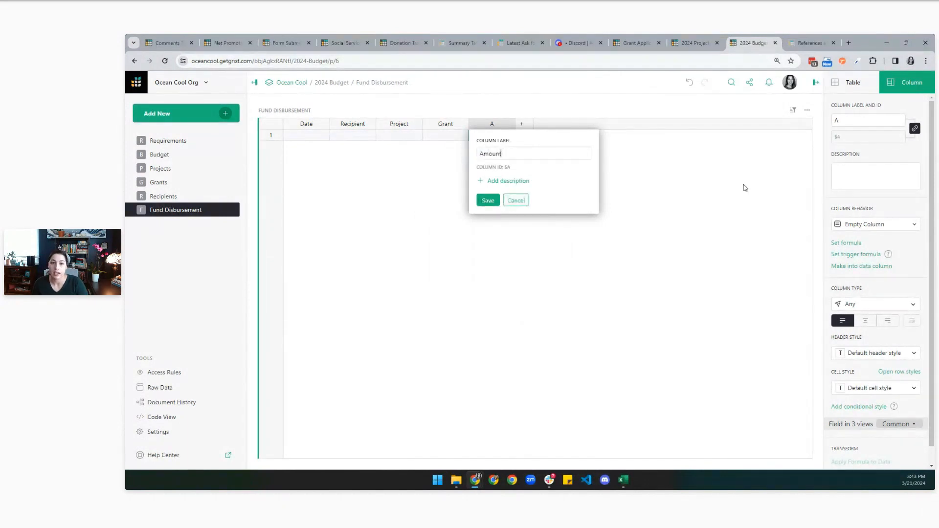
key("Return")
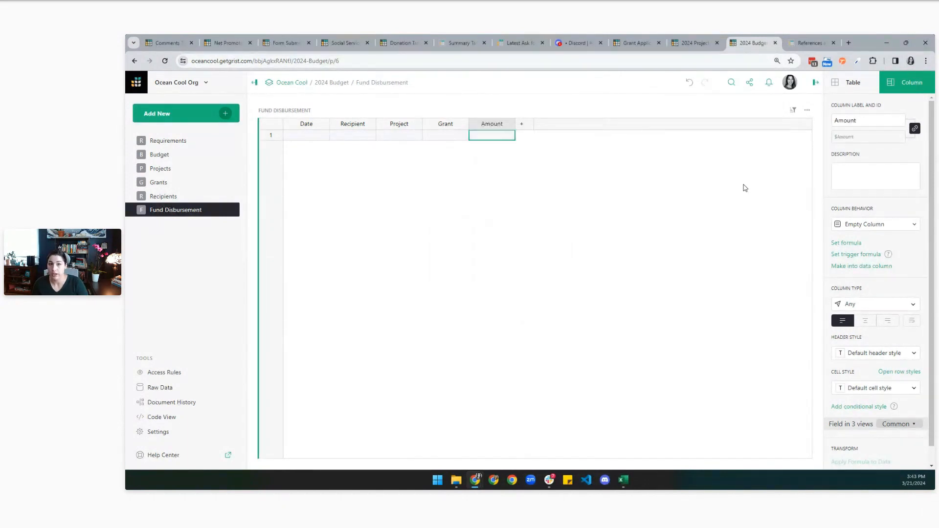
left_click(308, 139)
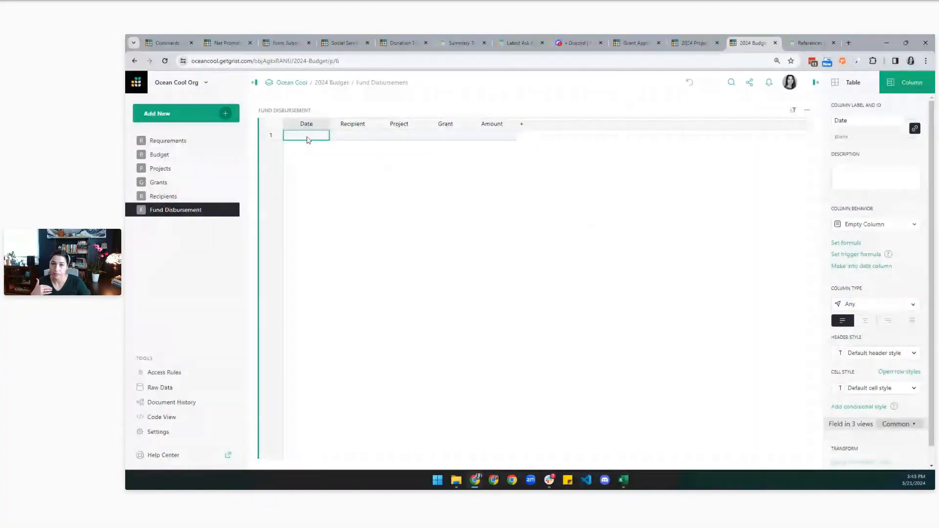
Make Date a date column formatted MM/DD/YYYY.
left_click(903, 307)
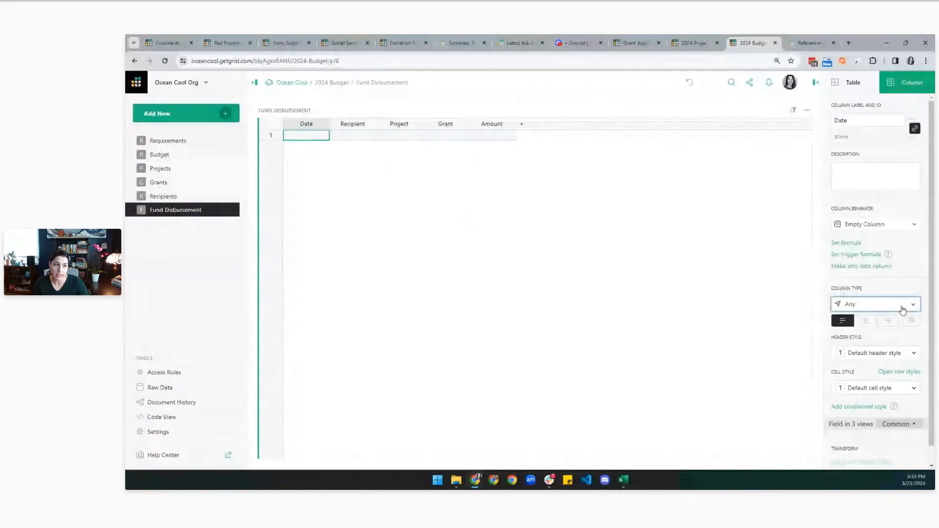
left_click(875, 195)
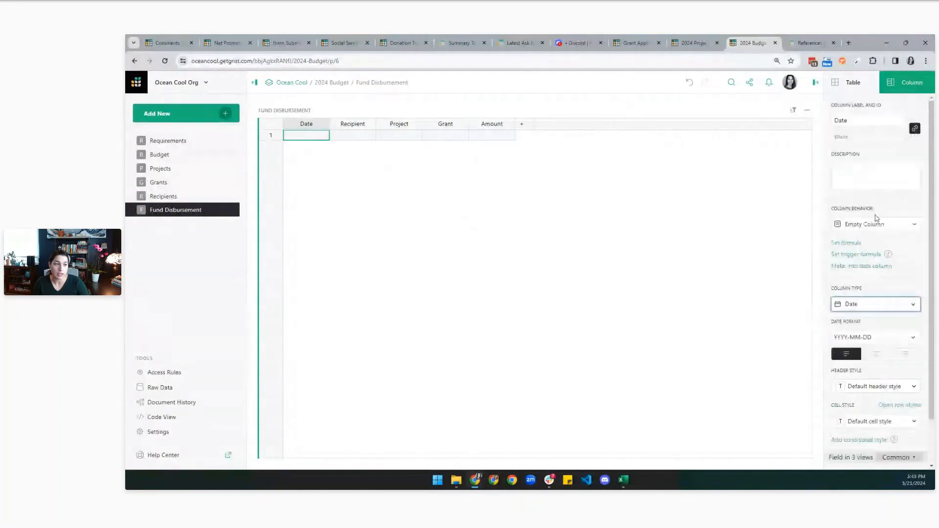
left_click(862, 338)
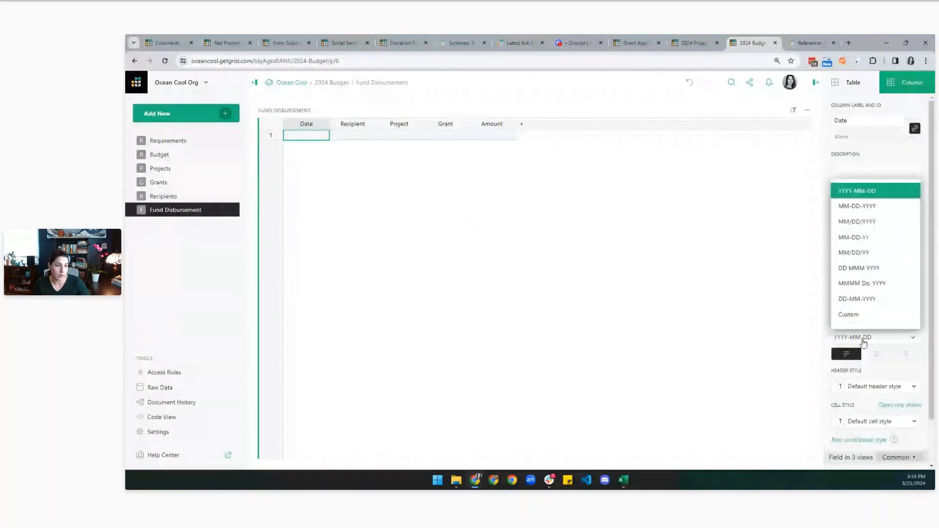
left_click(857, 253)
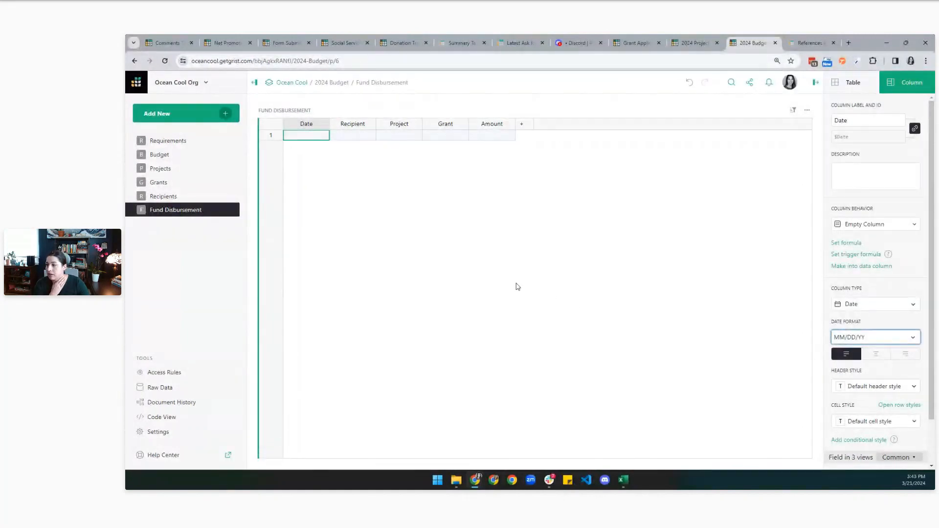
left_click(894, 342)
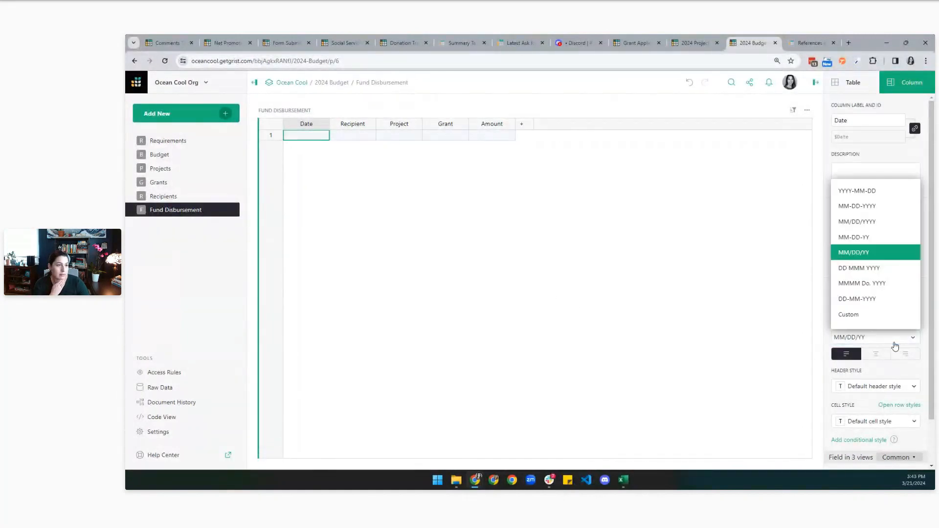
left_click(859, 221)
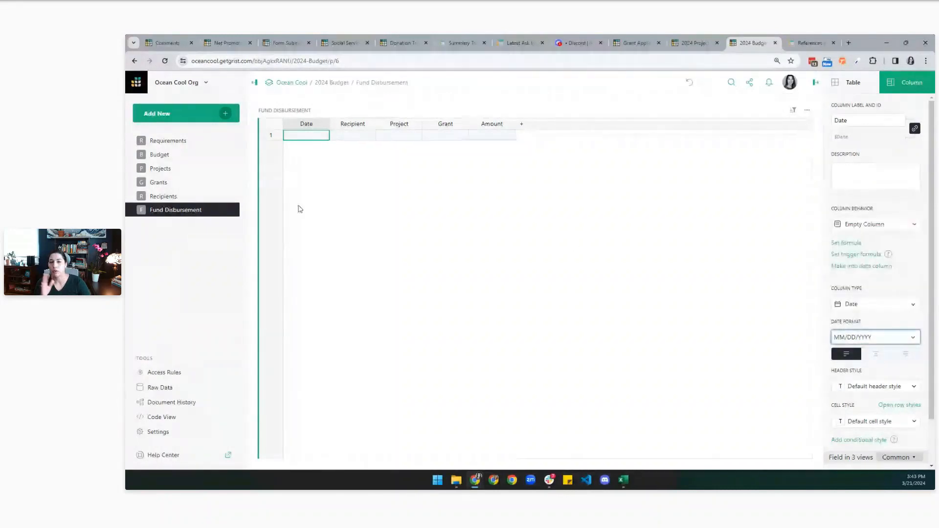
Make Recipient a reference to the Recipients table, showing Organization.
left_click(360, 136)
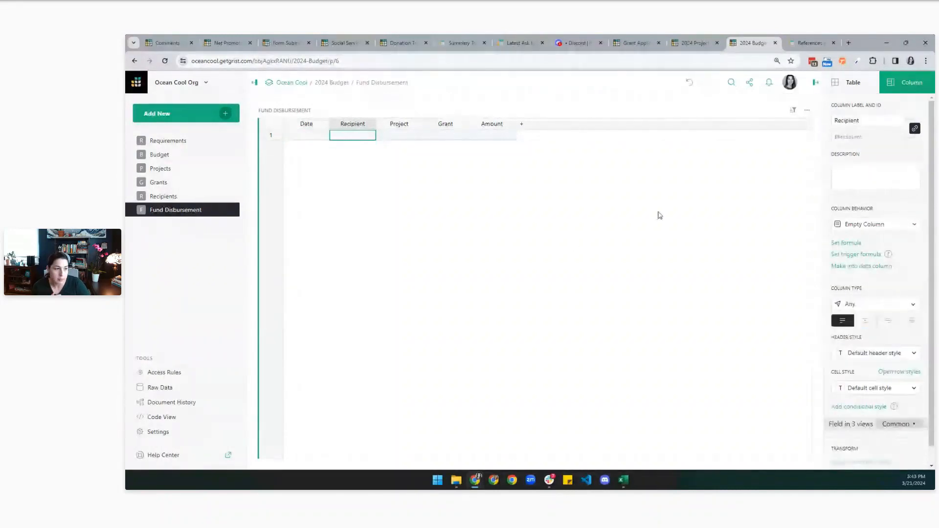
left_click(888, 305)
left_click(880, 252)
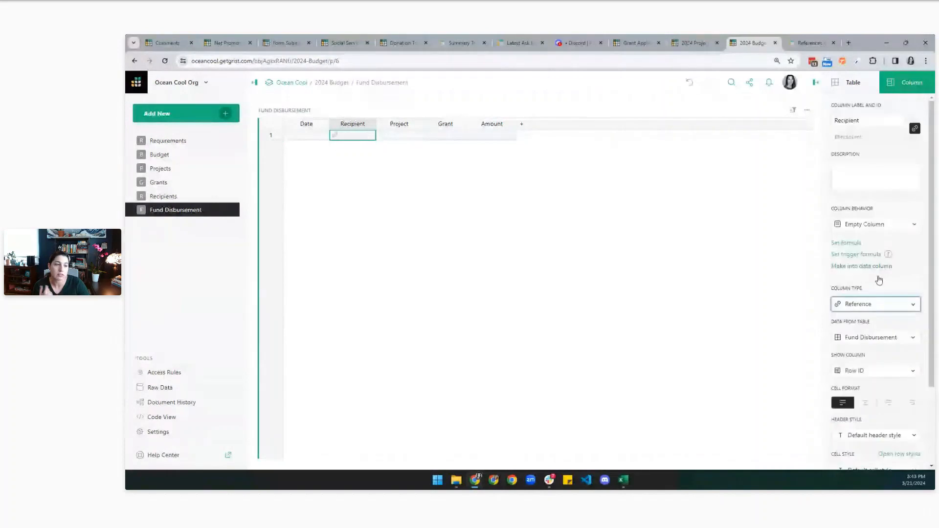
left_click(872, 343)
left_click(864, 418)
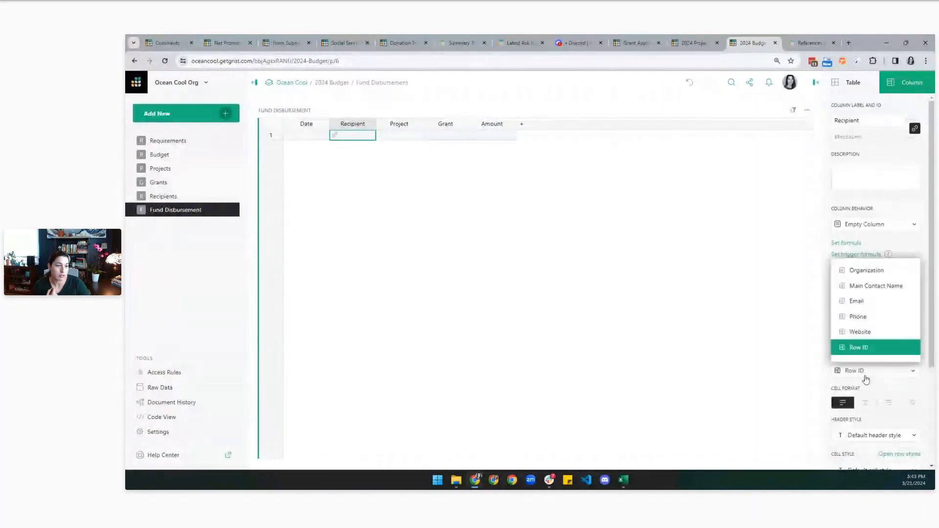
left_click(876, 272)
Make Project a reference to the Projects table, showing Project Name.
left_click(400, 139)
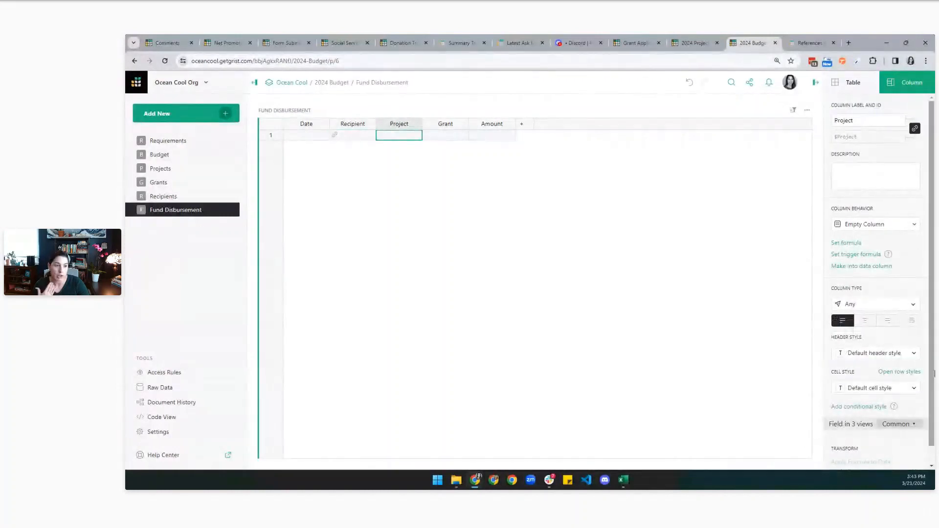
left_click(873, 305)
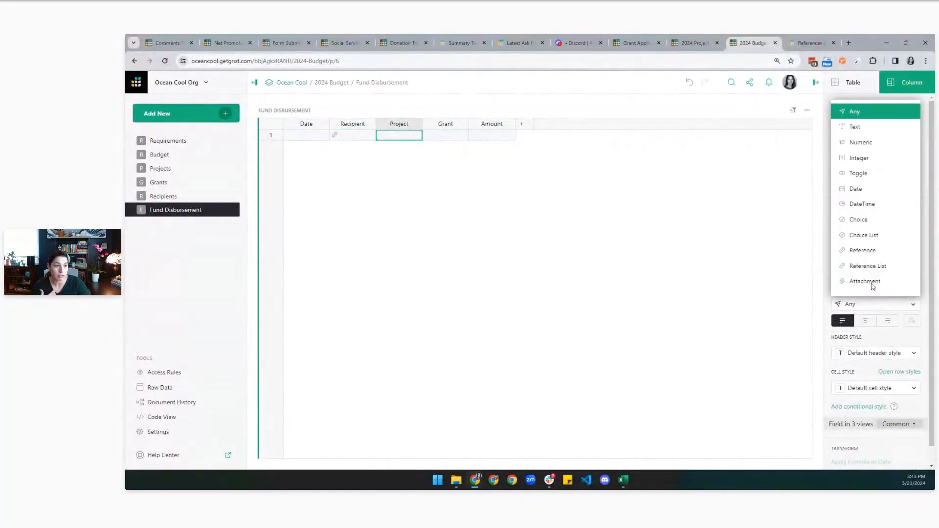
left_click(878, 252)
left_click(865, 343)
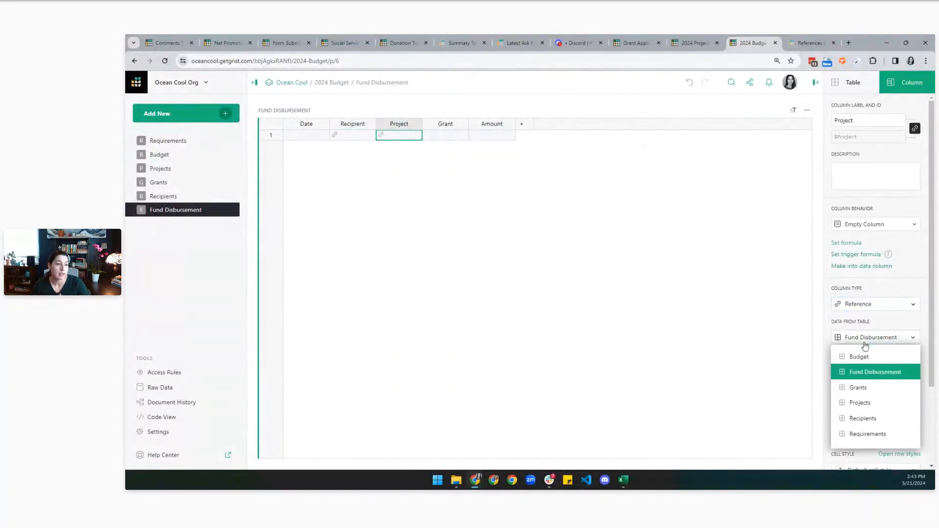
left_click(860, 402)
left_click(866, 372)
left_click(868, 390)
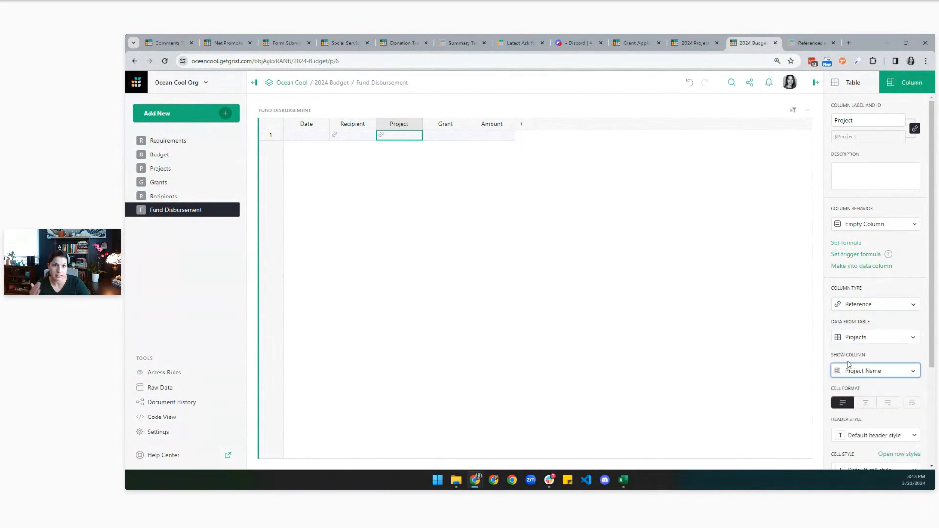
Make Grant a reference to the Grants table, showing the Grant name.
left_click(436, 137)
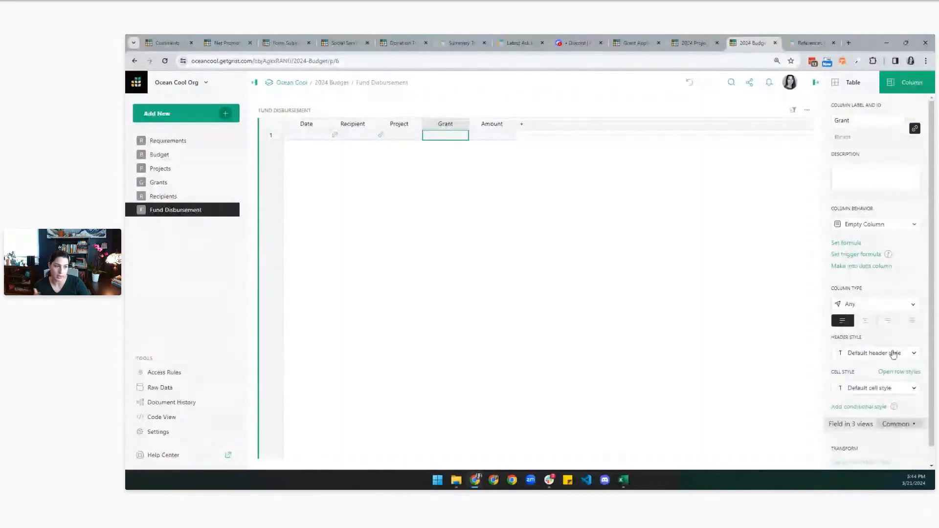
left_click(878, 305)
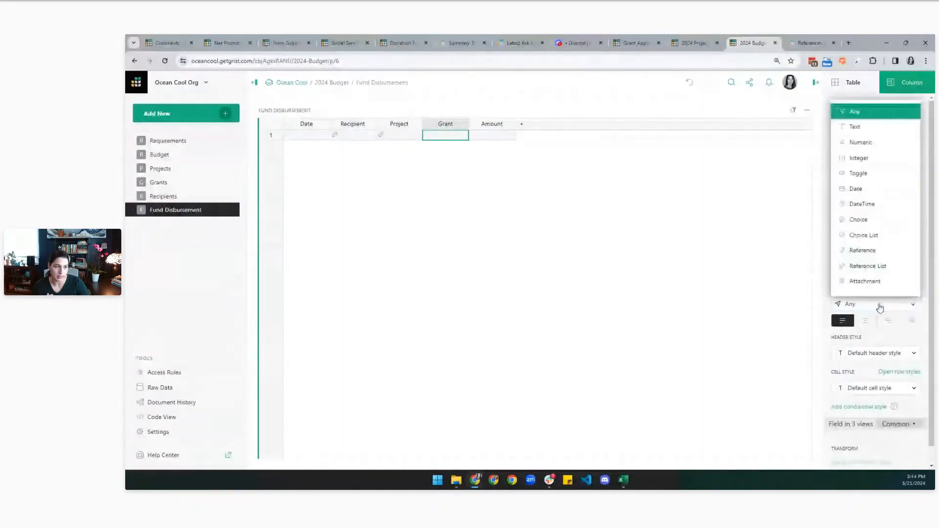
left_click(863, 249)
left_click(873, 338)
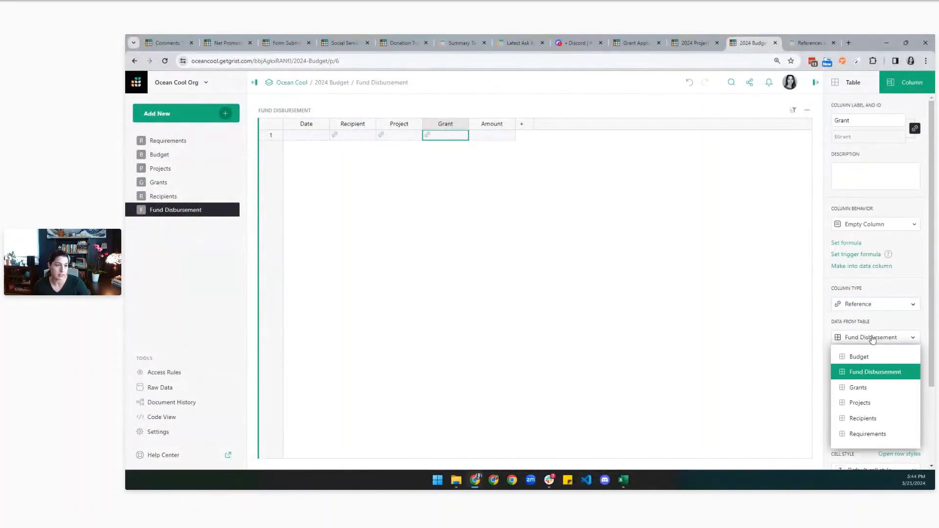
left_click(859, 387)
left_click(868, 370)
left_click(869, 392)
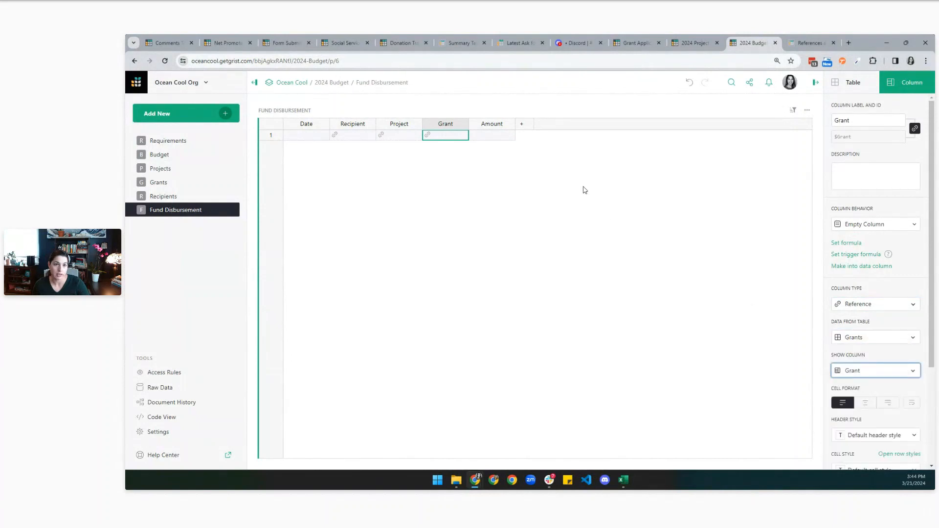
Make Amount a numeric column formatted as US-dollar currency.
left_click(494, 136)
left_click(866, 305)
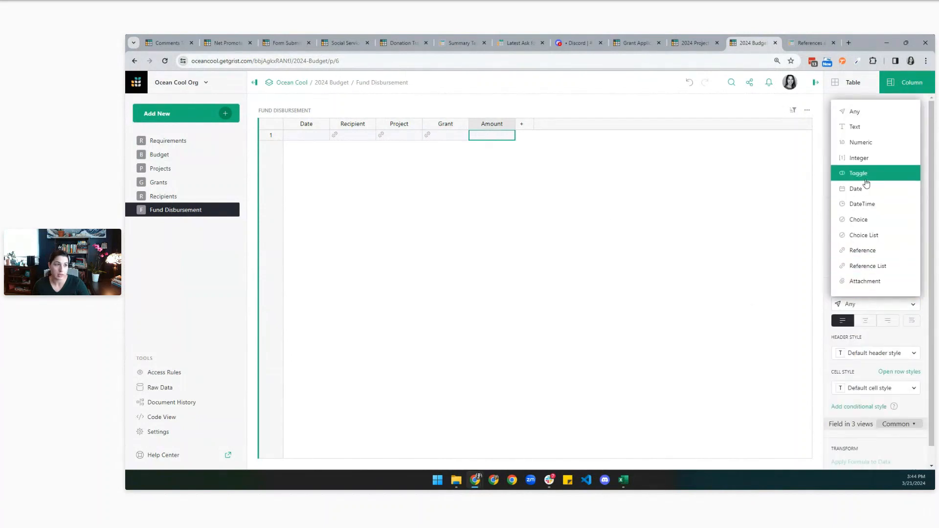
left_click(861, 142)
left_click(839, 389)
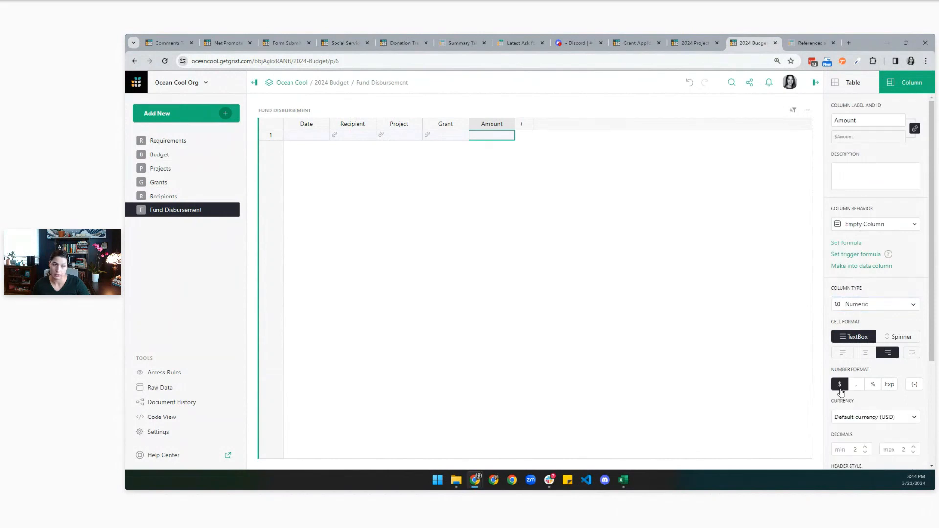
left_click(308, 136)
Set row 1's date to 01/31/2024 with the calendar picker.
double_click(309, 136)
left_click(293, 151)
left_click(293, 151)
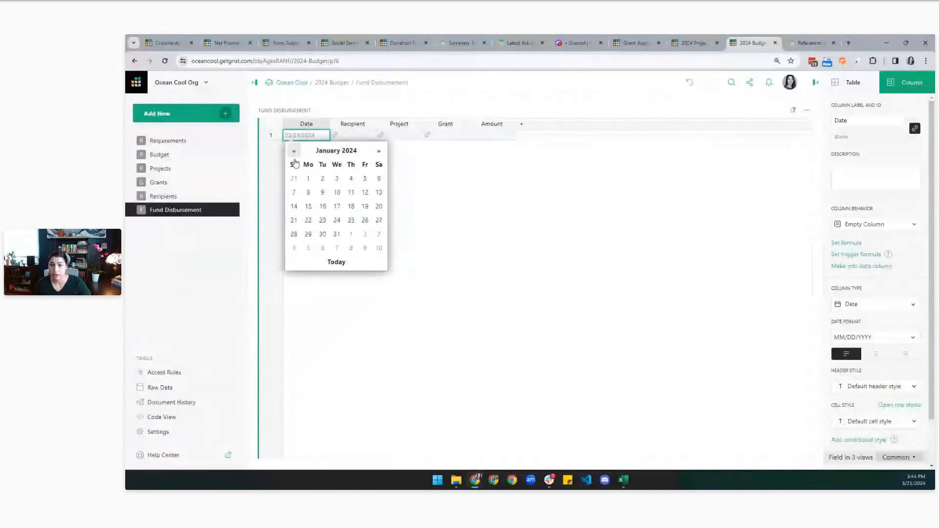
left_click(337, 235)
Set row 1 to recipient Atlantic Puffin Protectors, project NESTING, grant Squawk - Nesting.
left_click(366, 143)
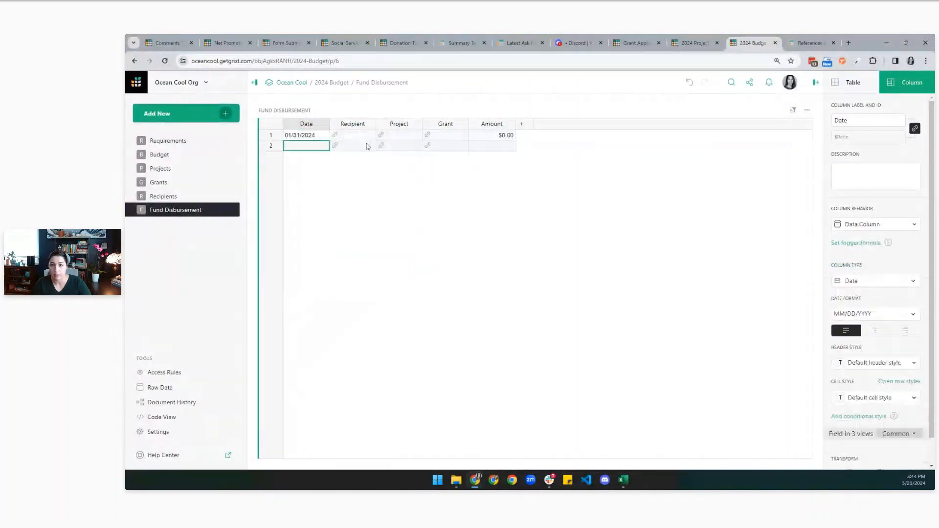
double_click(348, 140)
type("Atlantic")
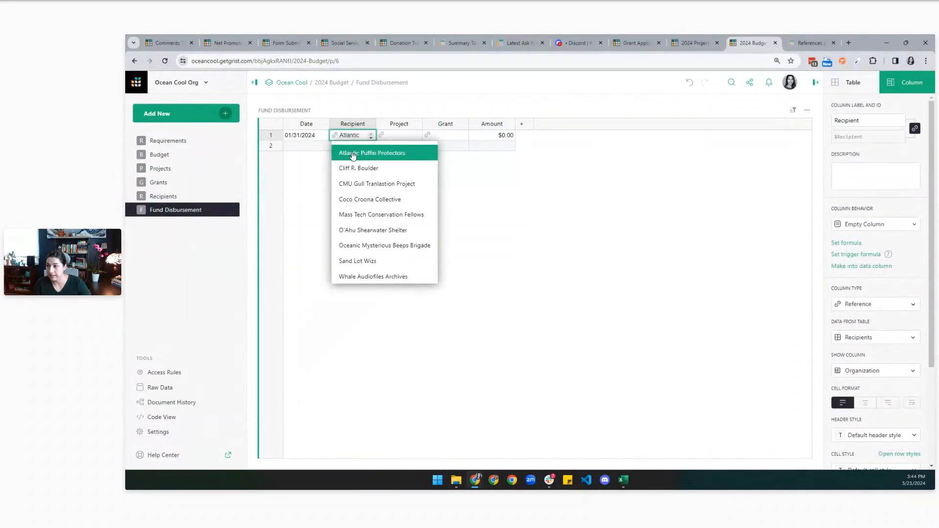
left_click(352, 153)
double_click(396, 135)
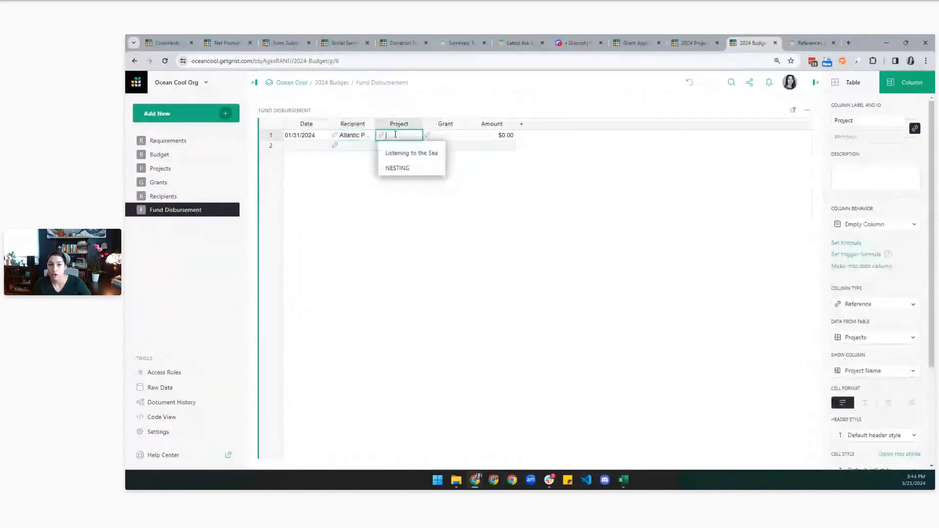
left_click(397, 167)
left_click(445, 135)
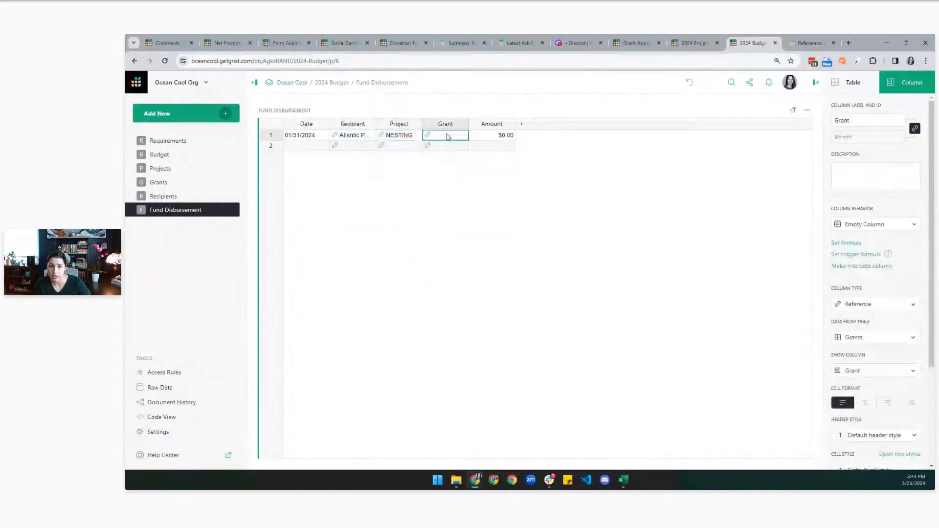
type("Norway")
left_click(454, 183)
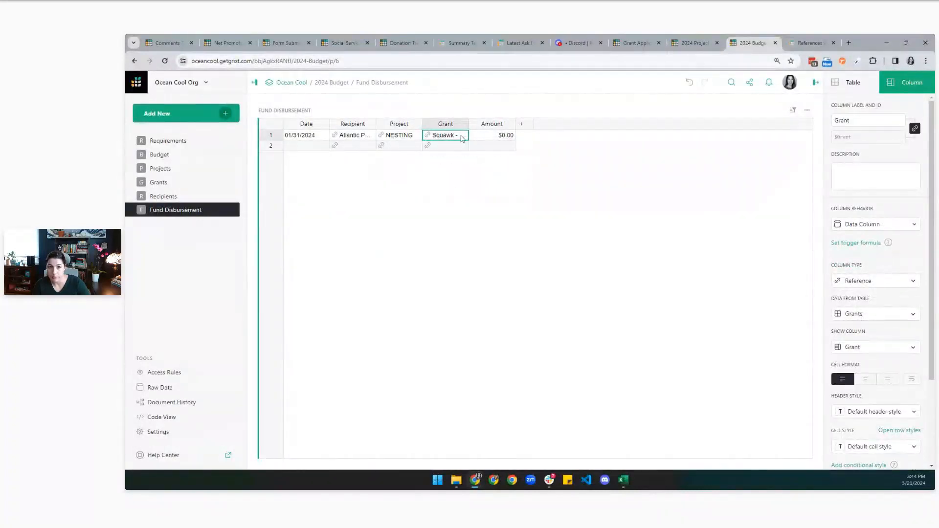
Widen the Grant, Project and Recipient columns and enter a 600 ($600.00) amount.
left_click_drag(468, 124, 504, 125)
left_click_drag(422, 124, 454, 127)
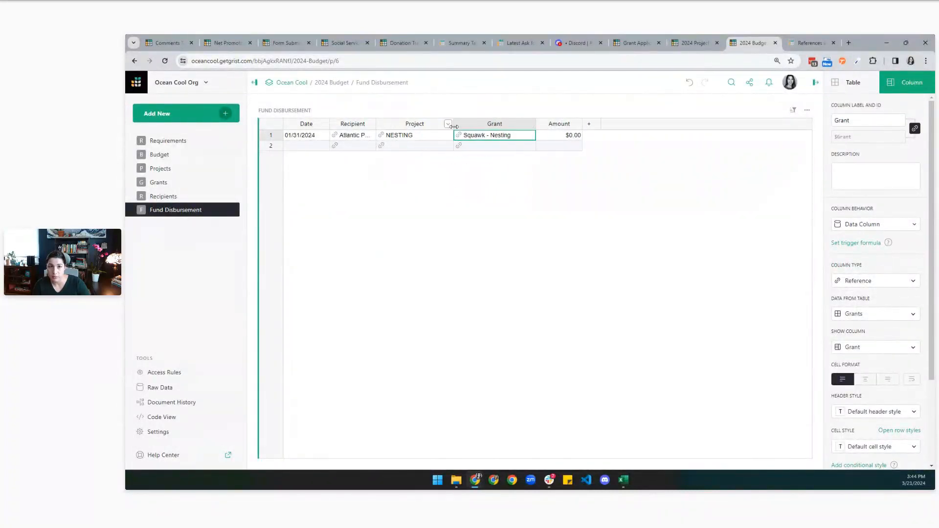
left_click_drag(375, 124, 417, 125)
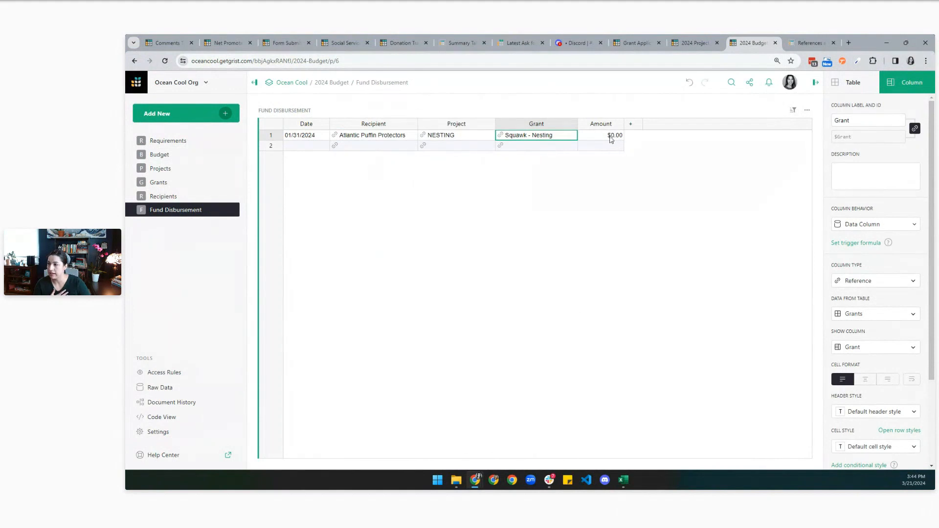
double_click(611, 140)
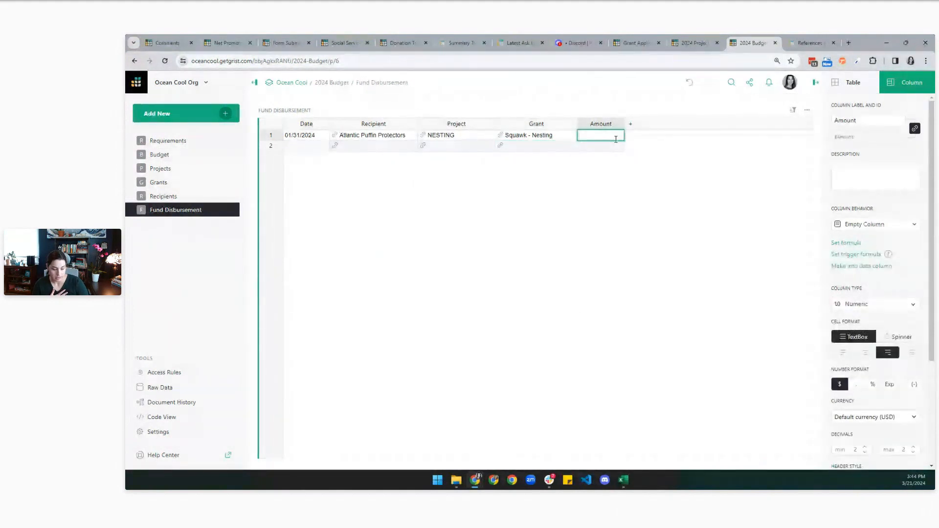
type("600")
key("Return")
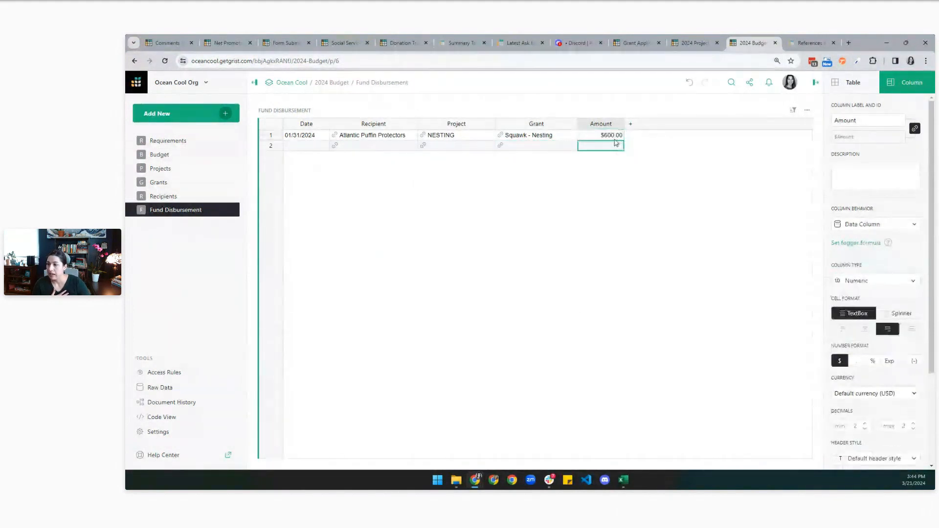
Copy row 1's recipient-to-amount values into row 2 and date it 02/08/2024.
left_click_drag(361, 136, 602, 138)
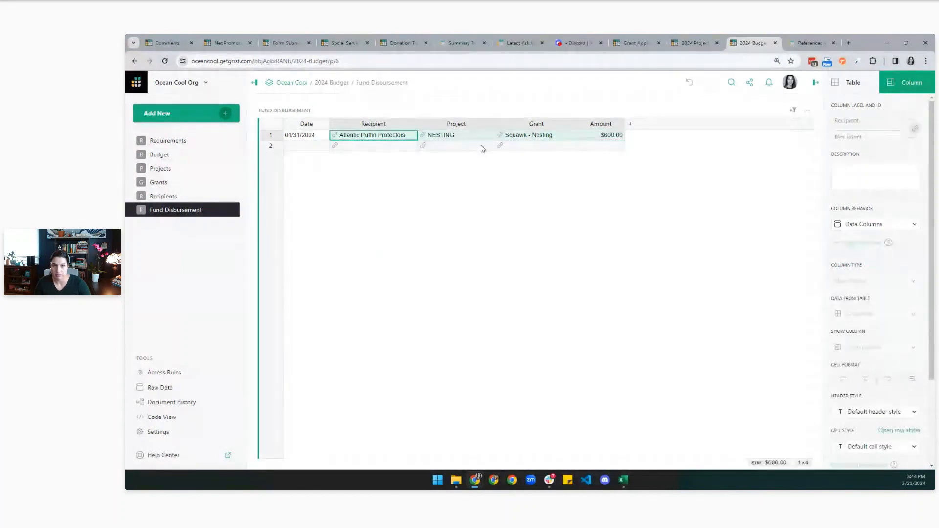
key("ctrl+c")
left_click(359, 145)
key("ctrl+v")
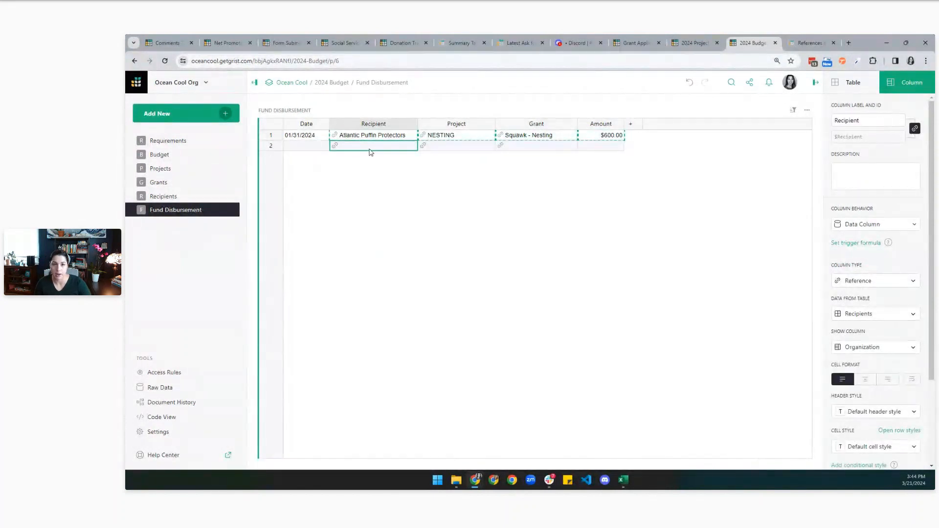
double_click(307, 146)
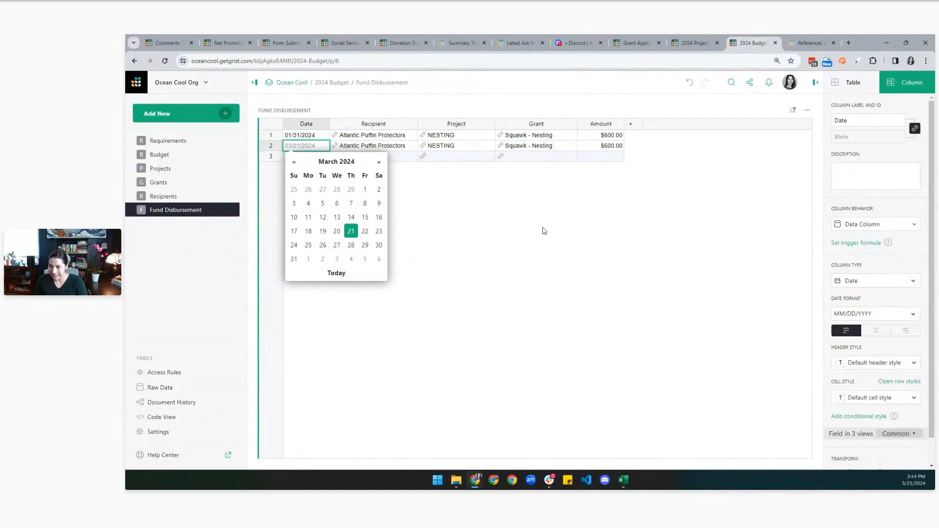
type("feb")
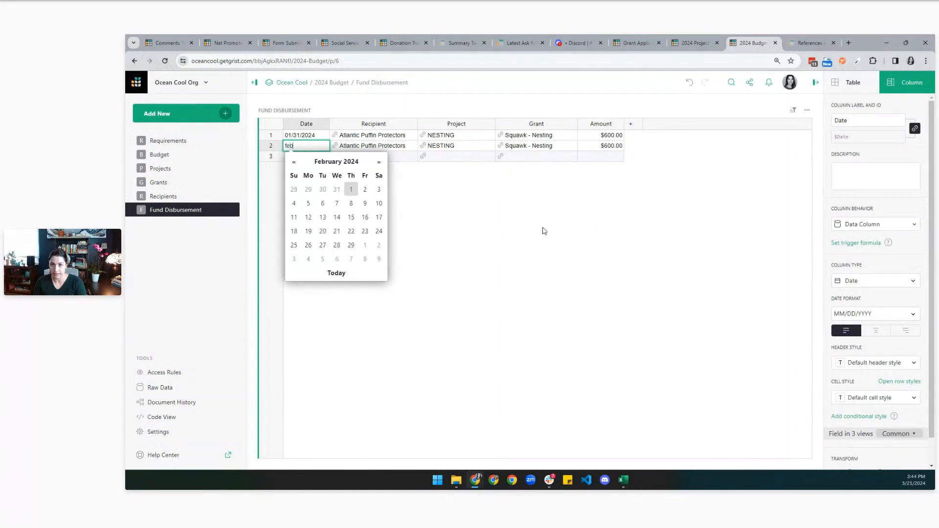
type(" 8 2024")
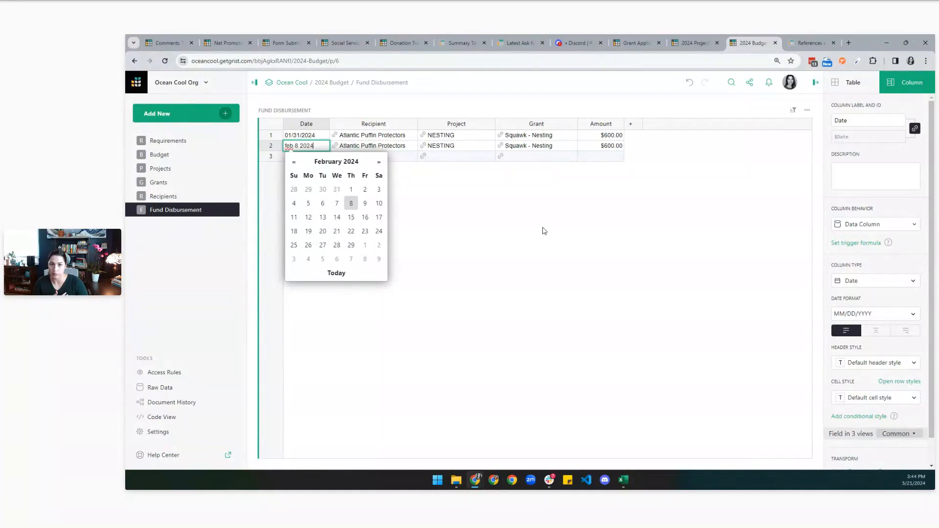
key("Return")
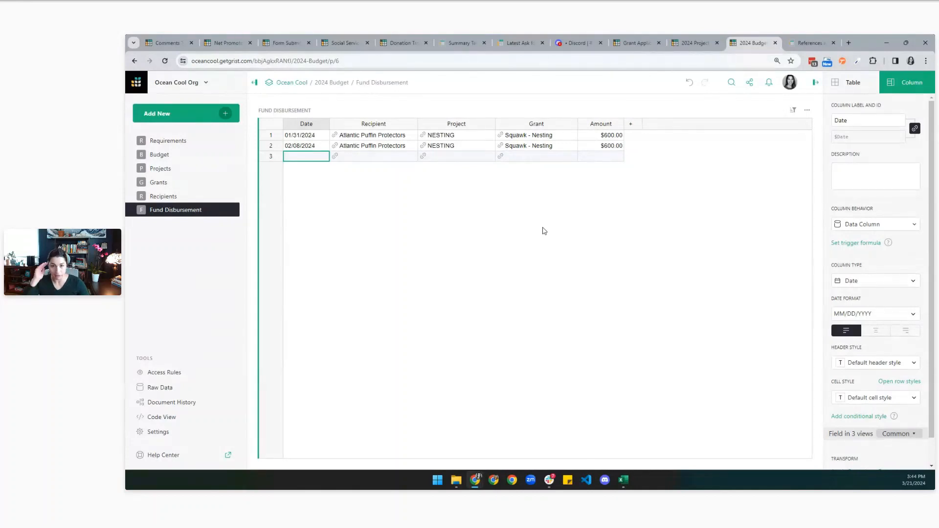
key("Up")
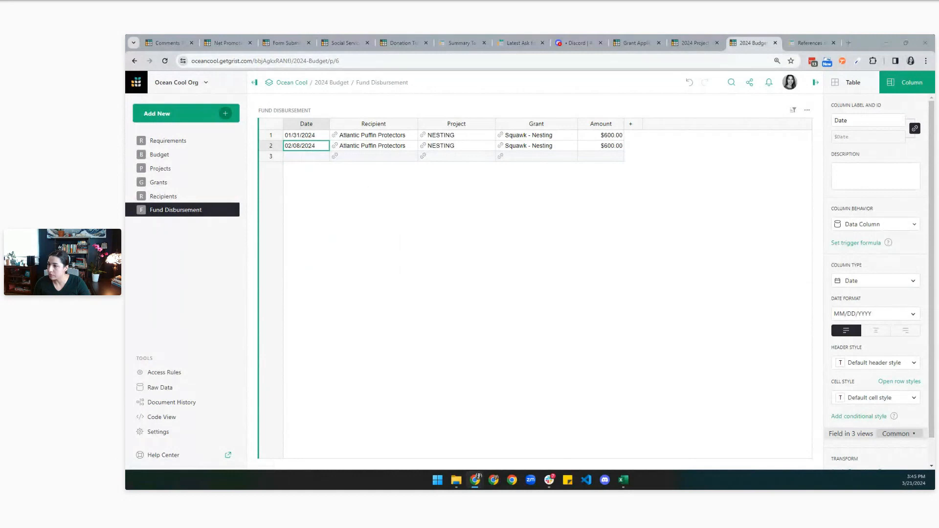
left_click(306, 161)
double_click(306, 157)
key("Escape")
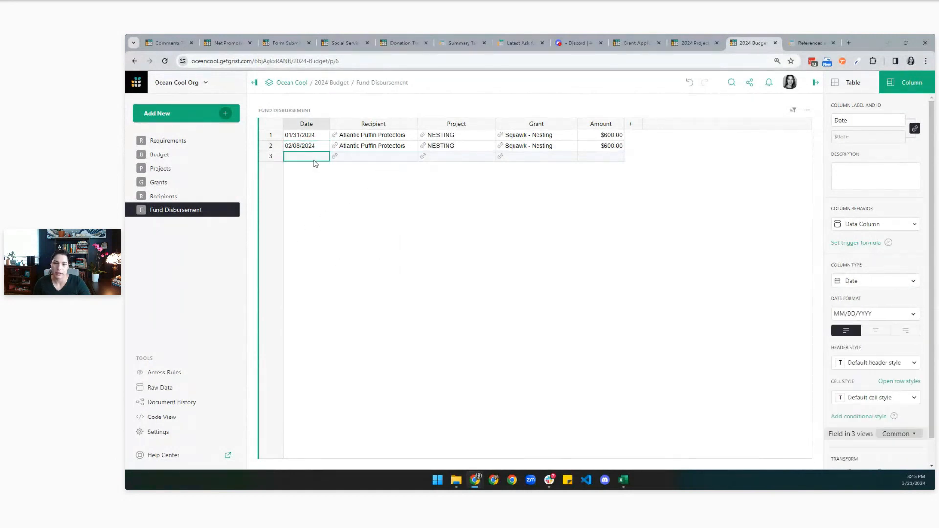
Undo to restore rows 3–12, then add a Fund Disbursement table to Grants, selected by grant.
key("ctrl+z")
key("ctrl+z")
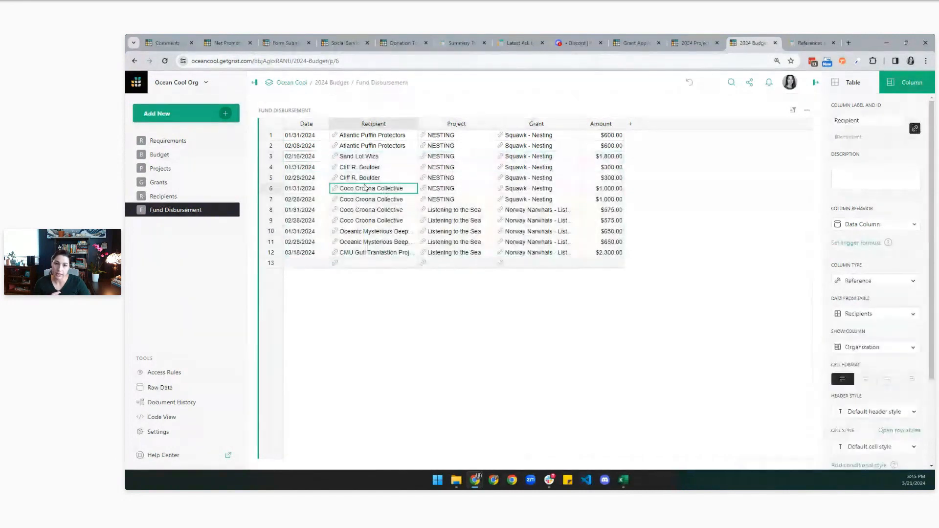
left_click(359, 168)
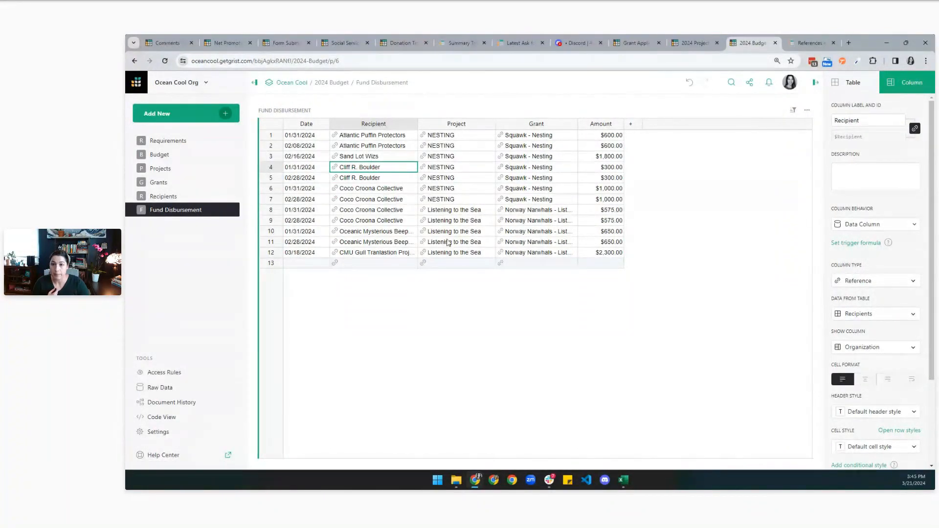
left_click(164, 185)
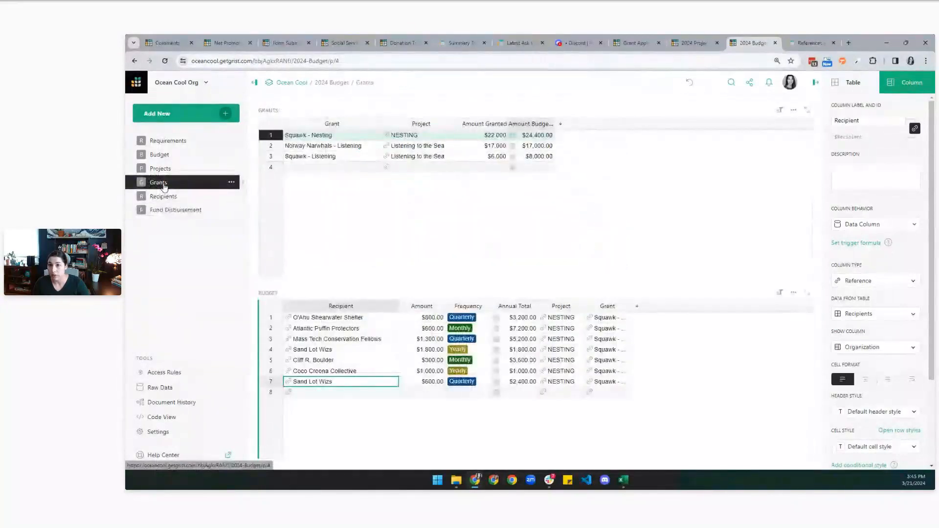
left_click(181, 113)
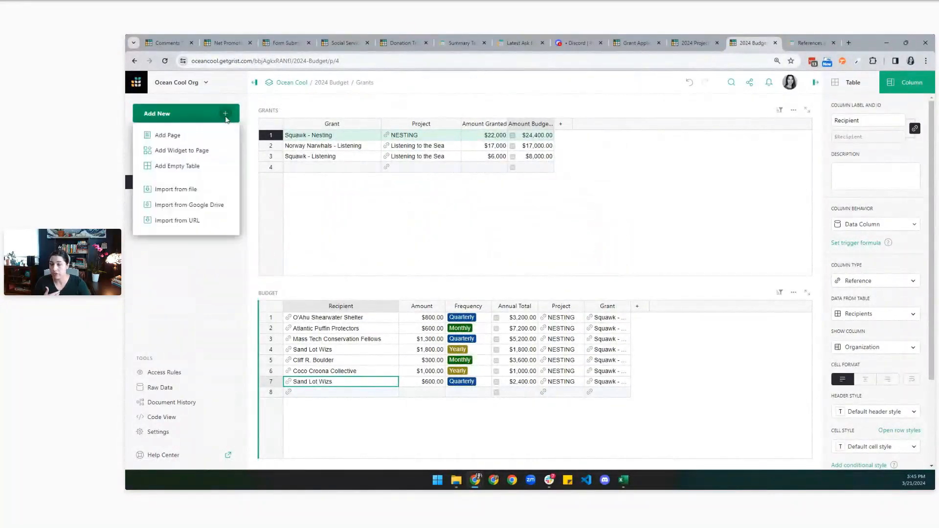
left_click(190, 156)
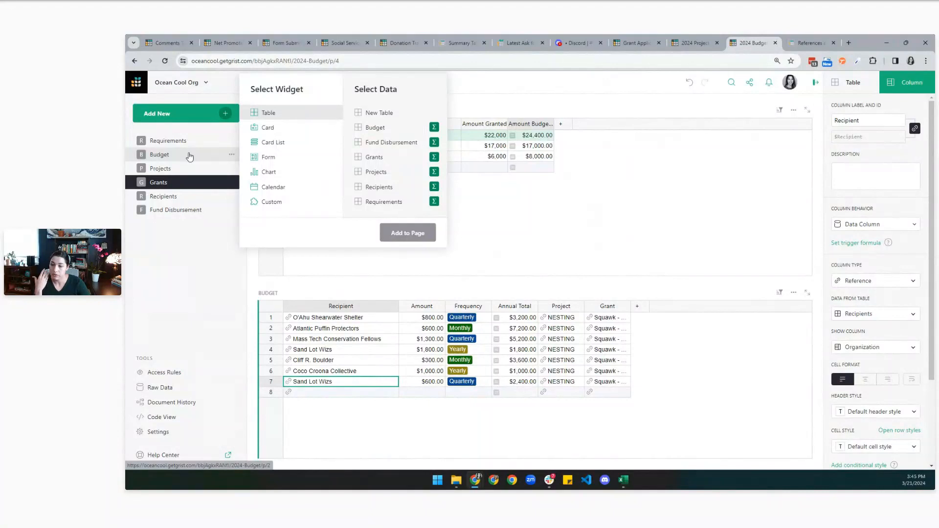
left_click(389, 142)
left_click(301, 234)
left_click(300, 256)
left_click(528, 286)
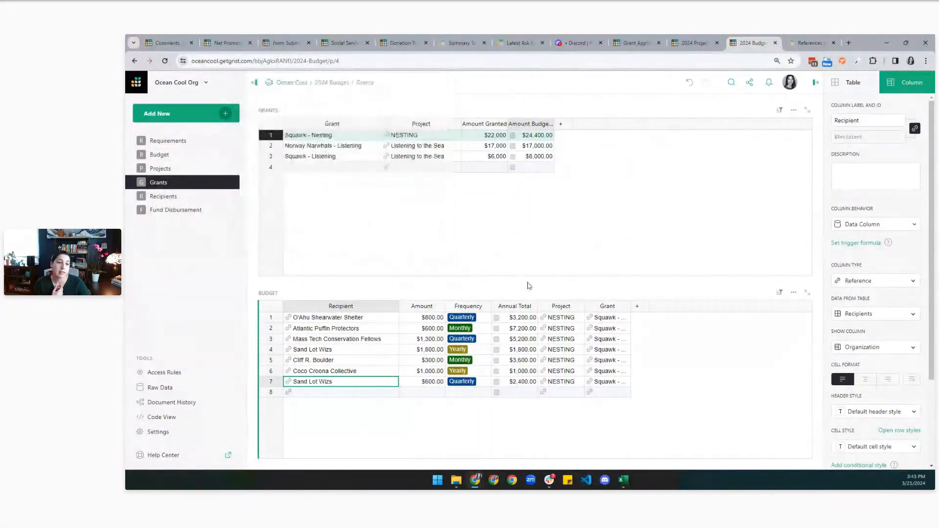
Check the linked payments per grant, ending on Squawk - Nesting, and widen Amount Granted.
left_click(815, 83)
left_click(361, 149)
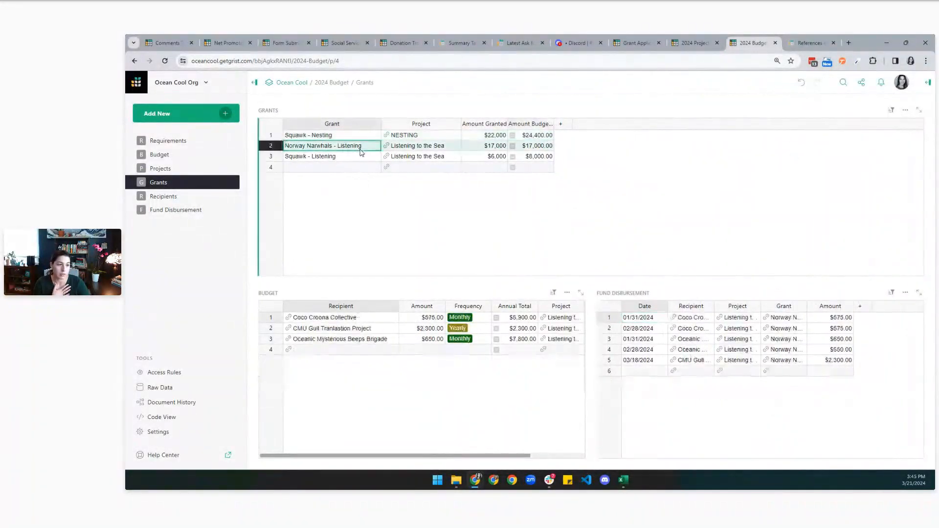
left_click(360, 158)
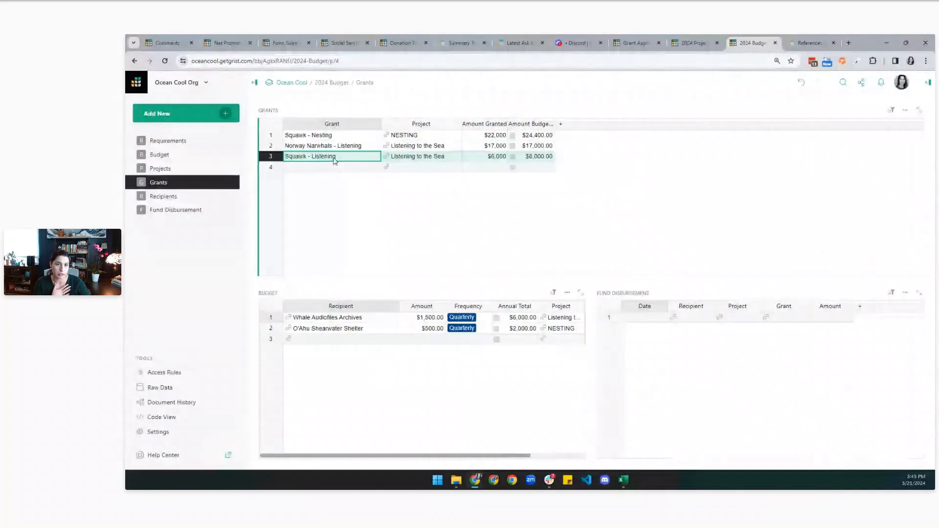
left_click(353, 146)
left_click(352, 135)
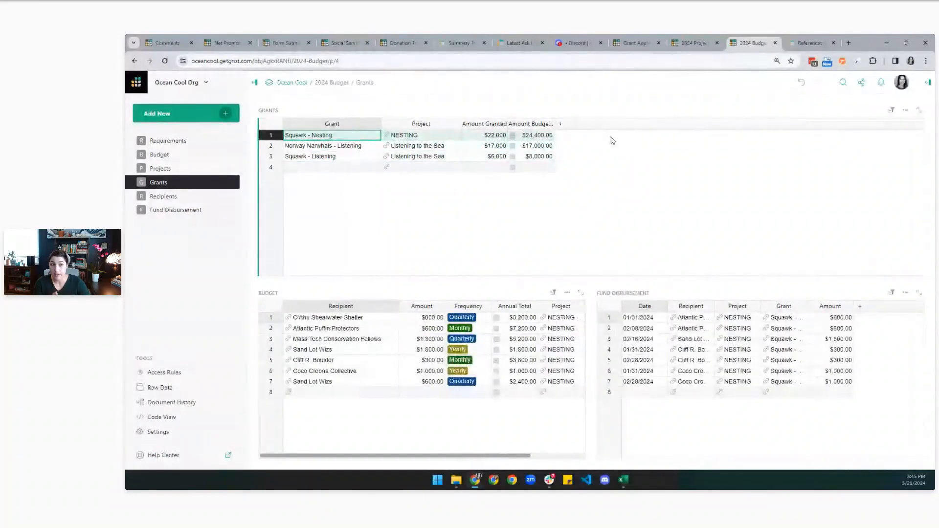
left_click_drag(509, 123, 627, 126)
Add a Grants column summing Fund Disbursement Amount per grant, formatted in dollars ($5,600.00, $4,750.00, $0.00).
left_click(627, 126)
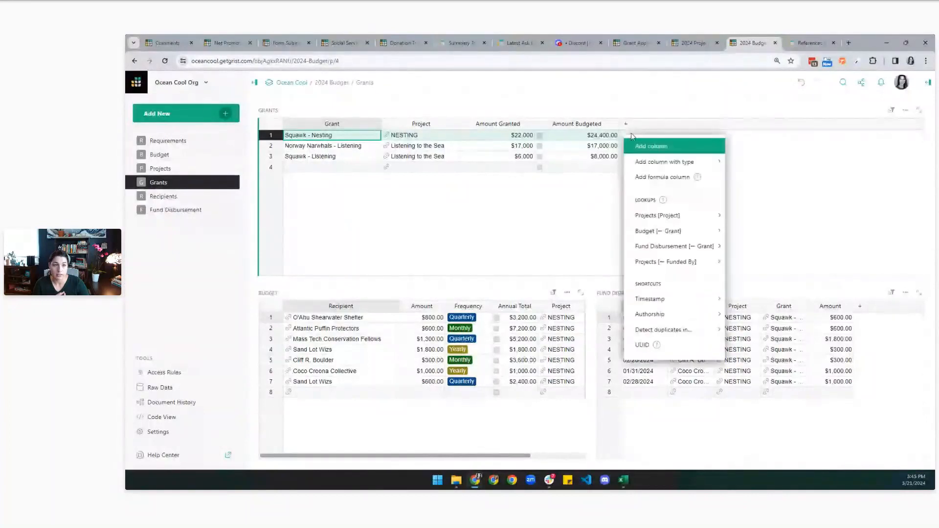
mouse_move(664, 250)
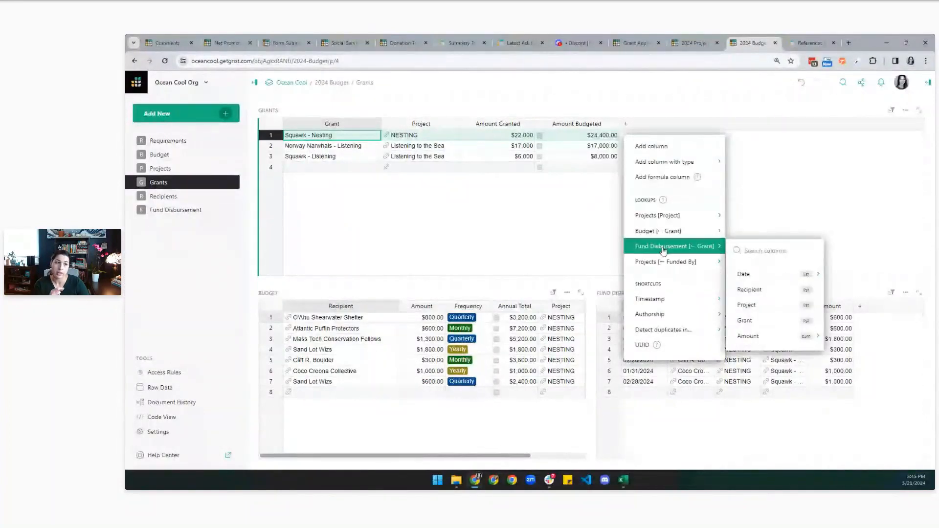
mouse_move(758, 340)
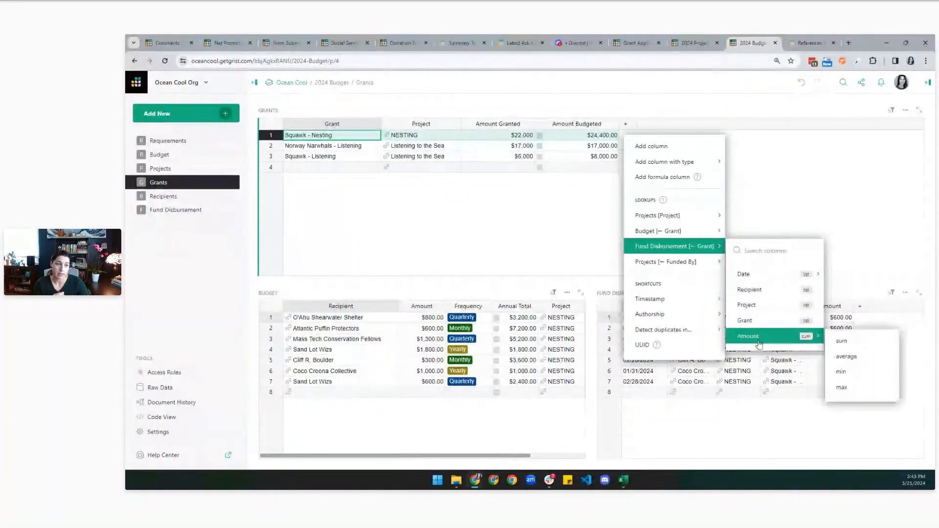
left_click(841, 341)
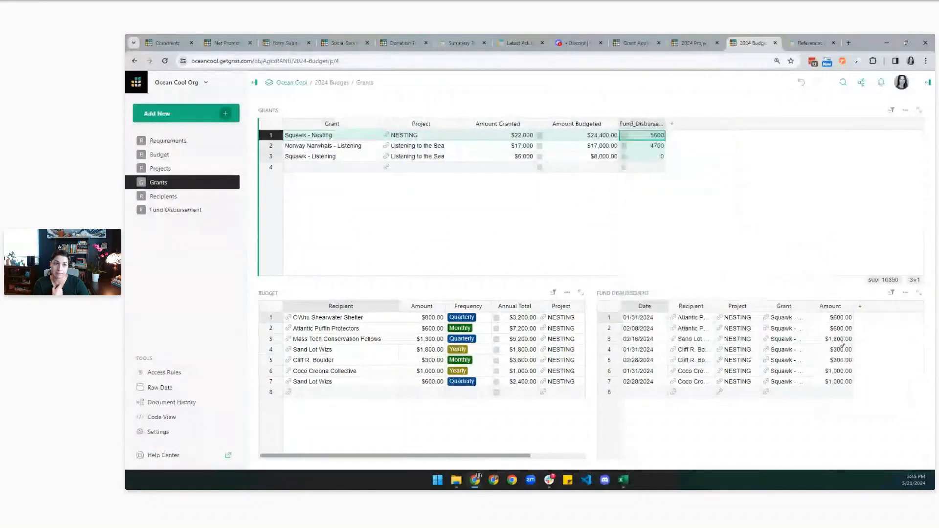
left_click(928, 82)
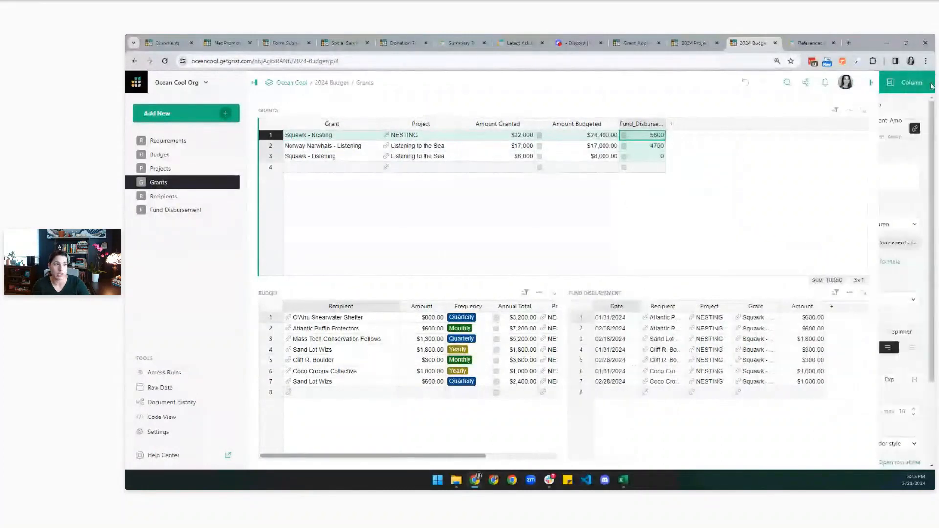
left_click(839, 380)
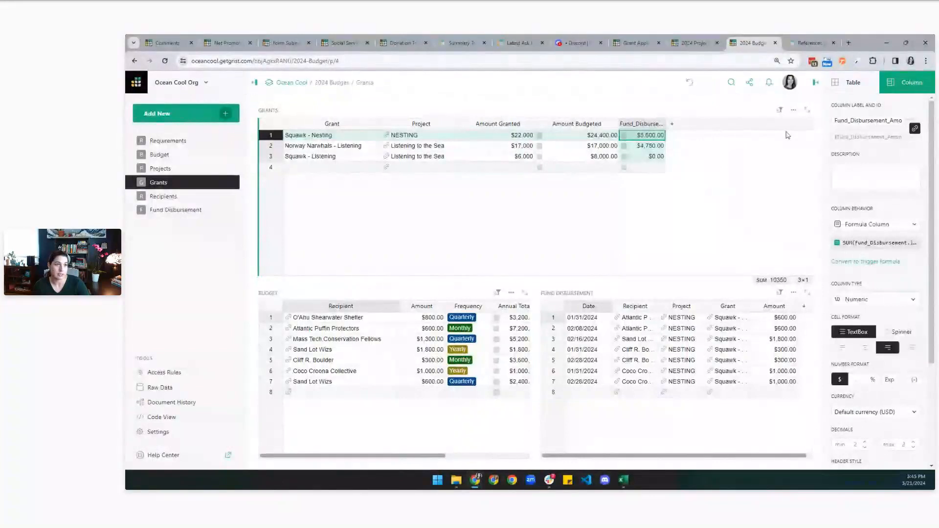
left_click(815, 84)
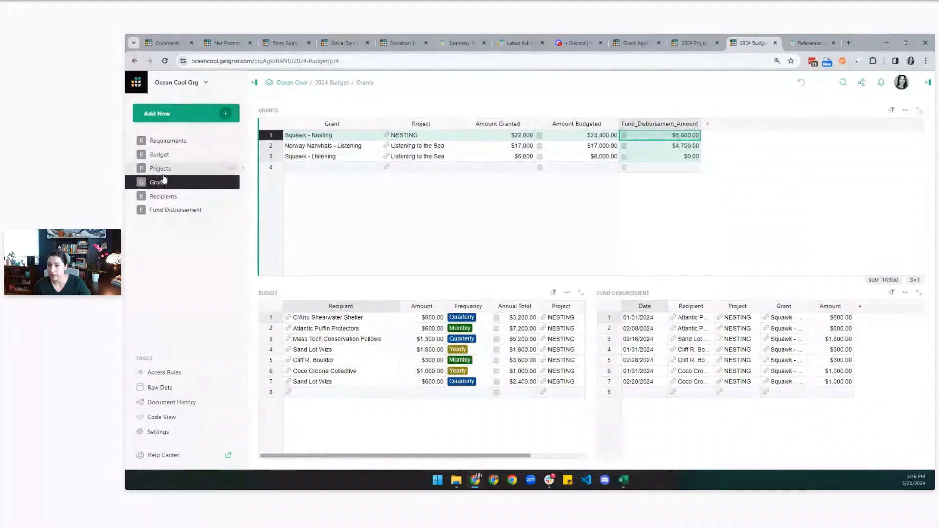
Add a Fund Disbursement table to the Recipients page, selected by Recipients.
left_click(173, 198)
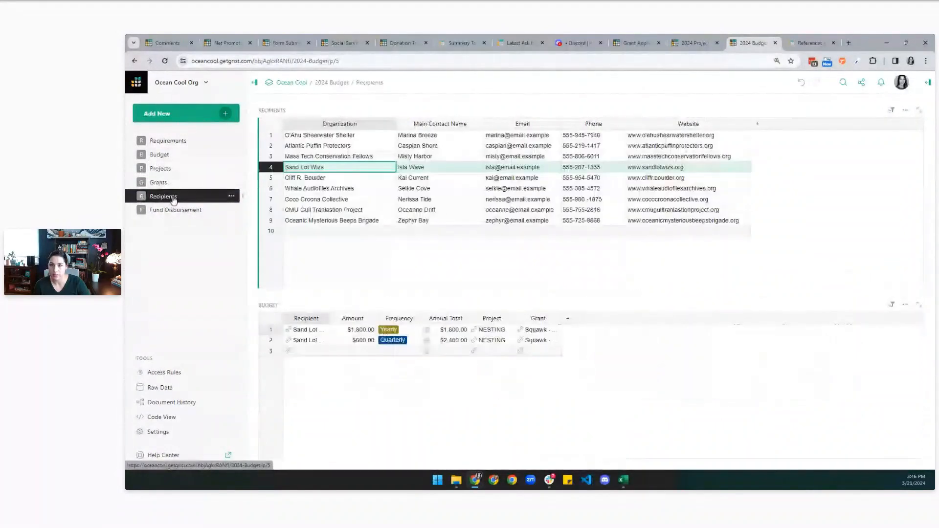
left_click(226, 115)
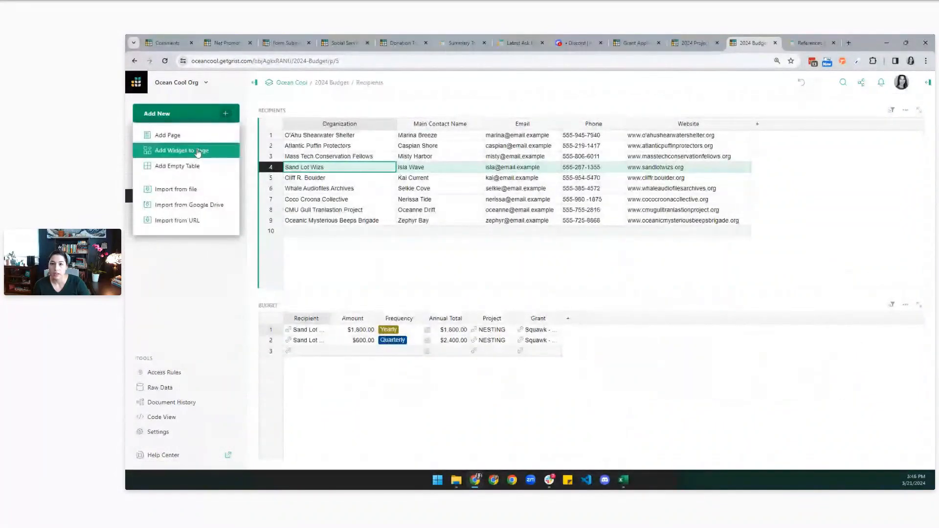
left_click(198, 152)
left_click(388, 143)
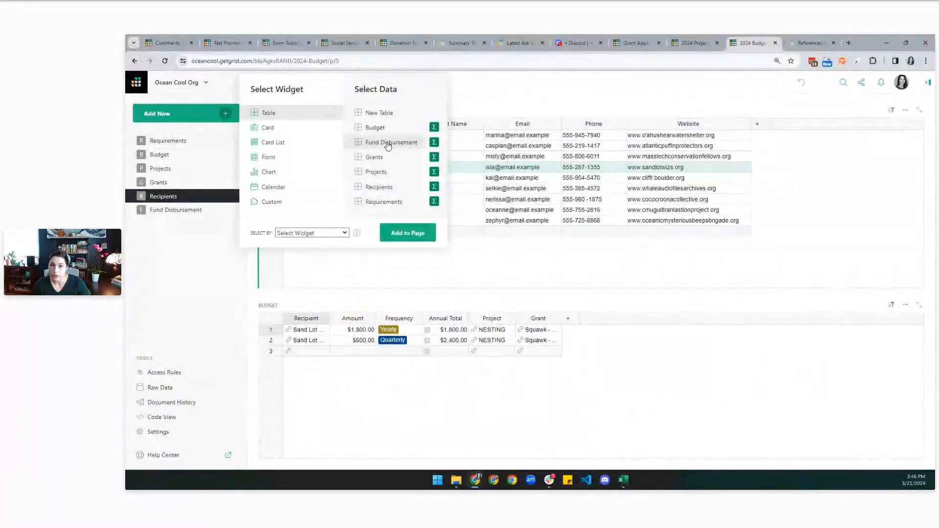
left_click(309, 234)
left_click(310, 236)
left_click(407, 233)
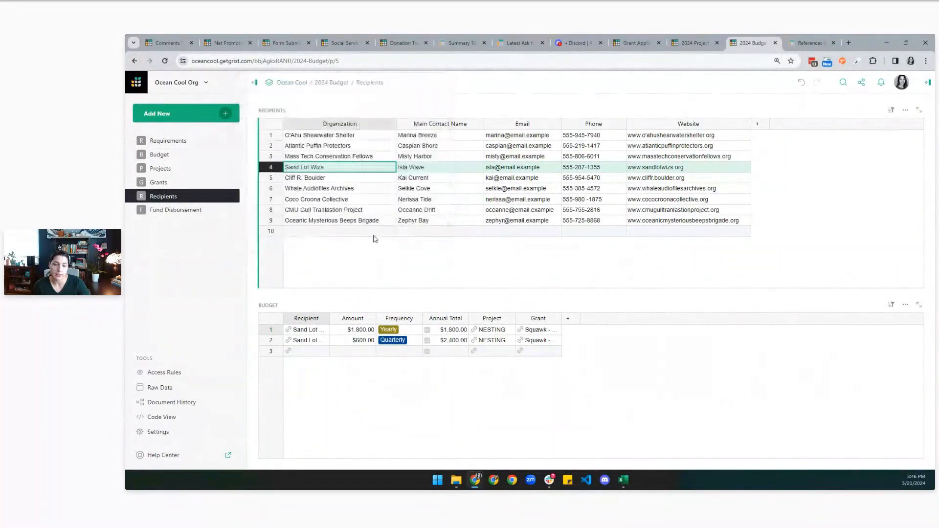
Review disbursements for Atlantic Puffin Protectors, Mass Tech Conservation Fellows and Sand Lot Wizs, then open Access Rules.
left_click(337, 146)
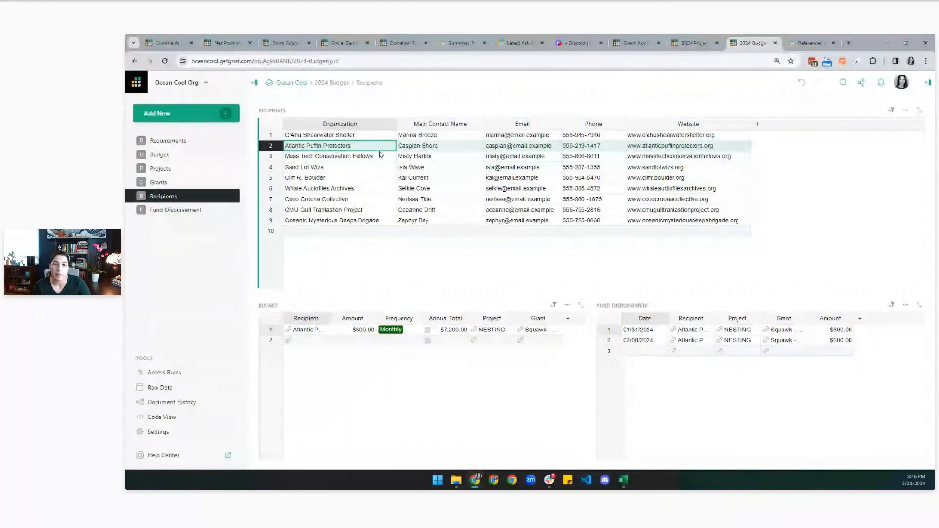
left_click(365, 157)
left_click(363, 167)
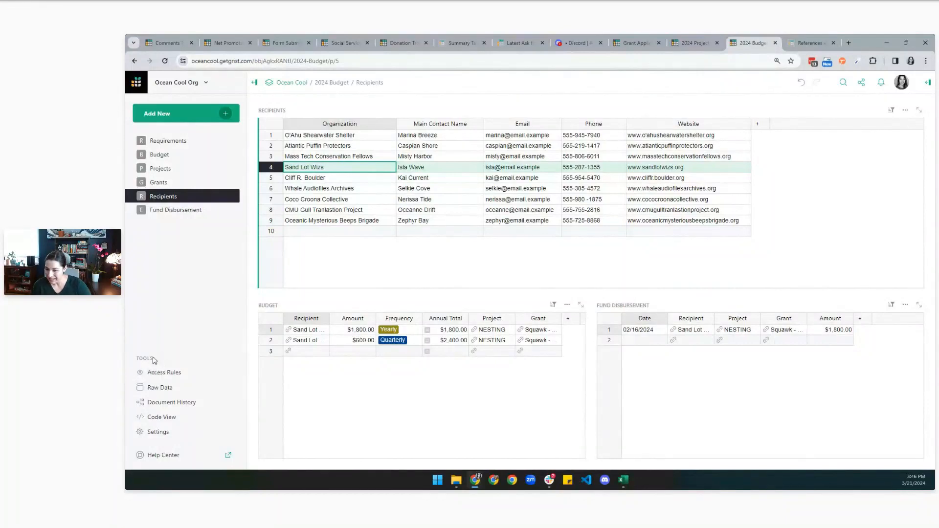
left_click(157, 373)
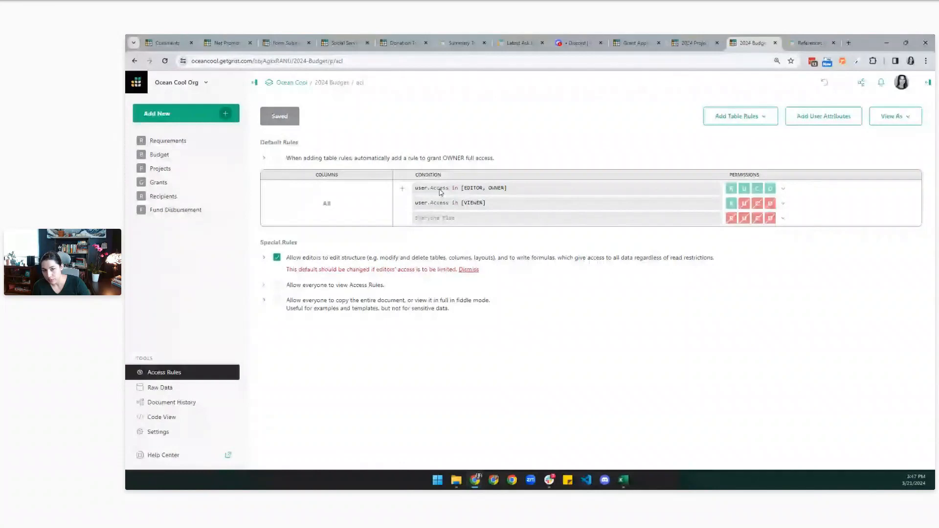
Start inviting the Grist support address as a Viewer, then cancel without saving.
left_click(859, 88)
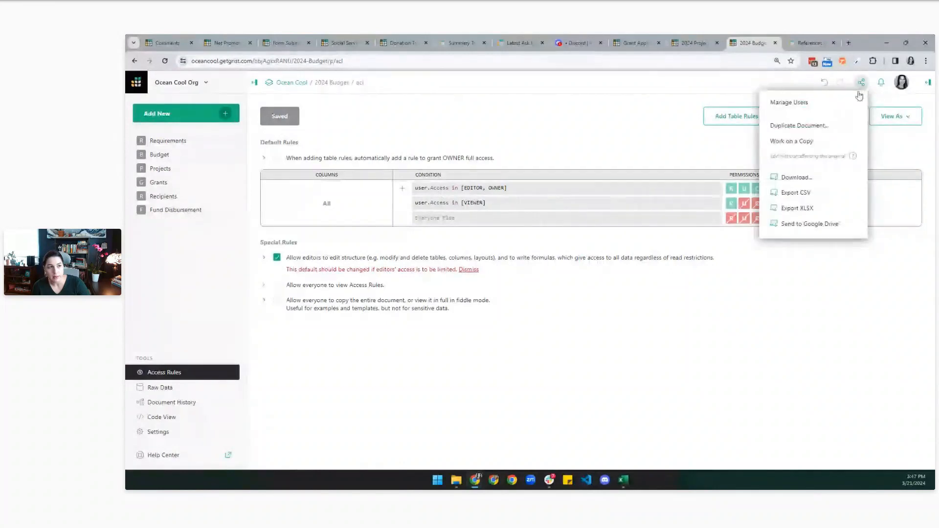
left_click(832, 103)
left_click(461, 197)
left_click(495, 226)
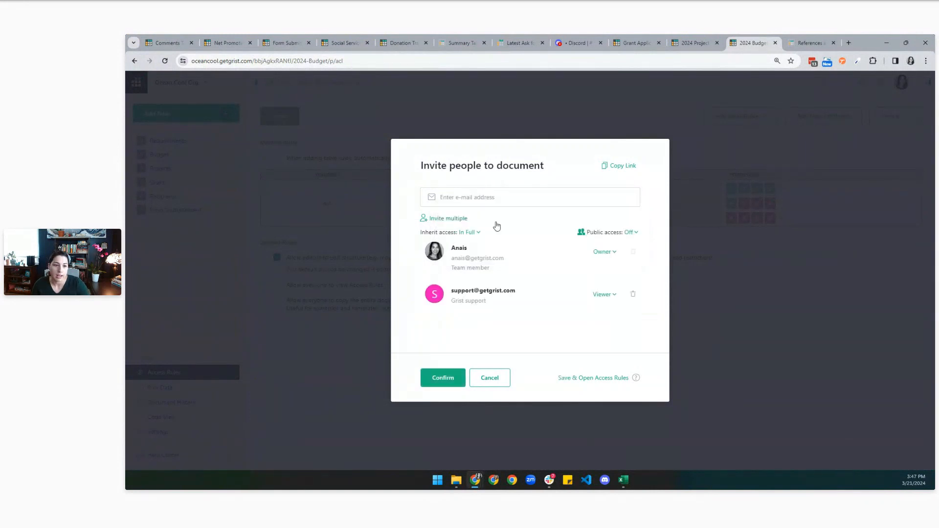
left_click(612, 296)
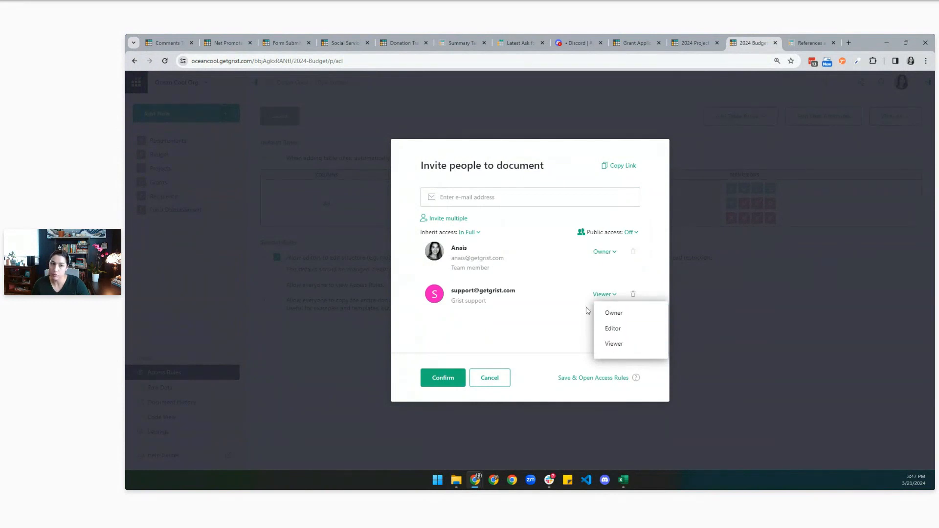
left_click(514, 348)
left_click(503, 376)
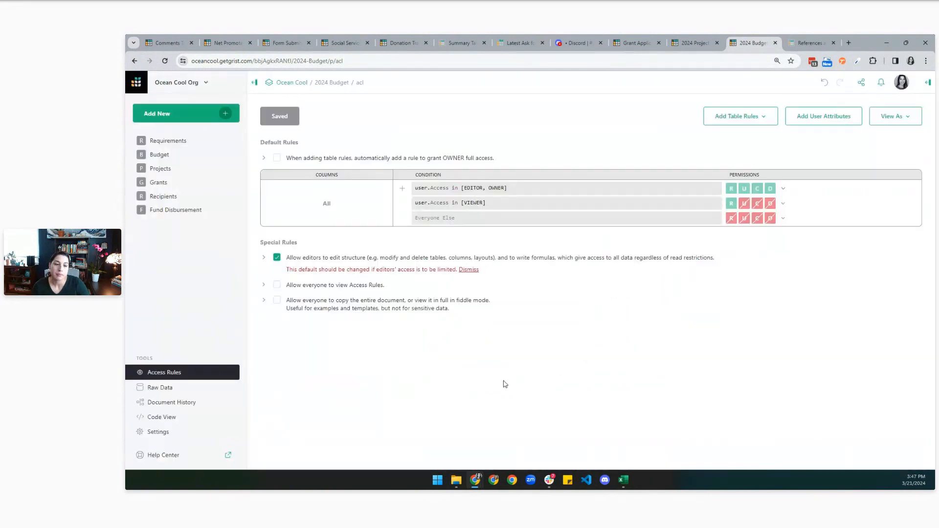
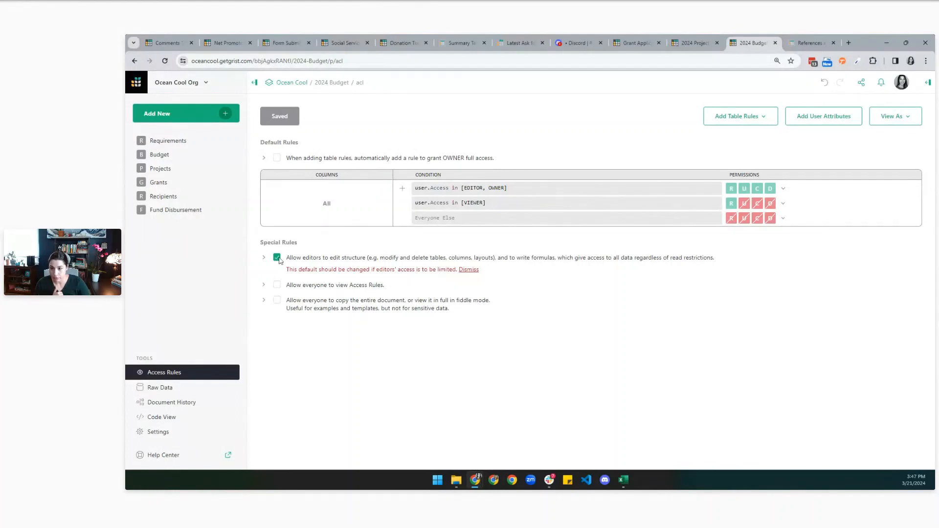
After checking the Budget table, uncheck 'Allow editors to edit structure' in Access Rules and save.
left_click(173, 154)
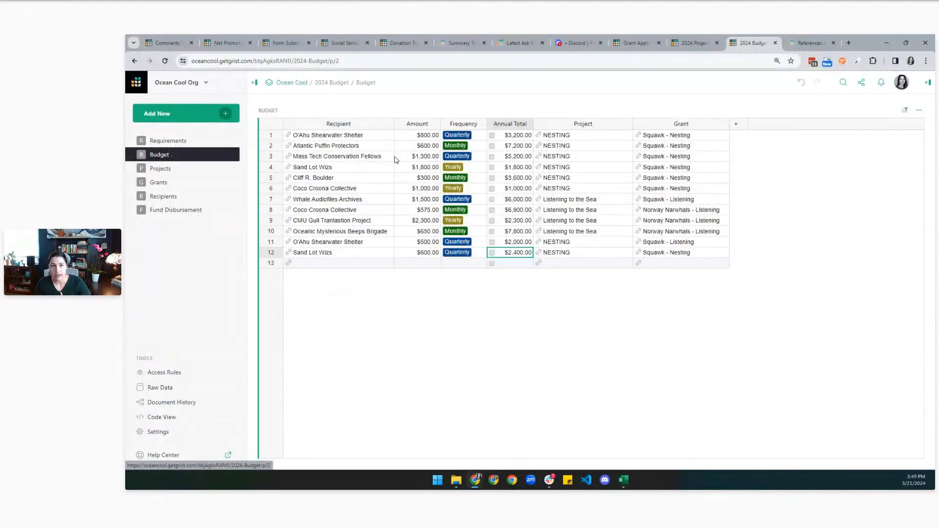
left_click(522, 162)
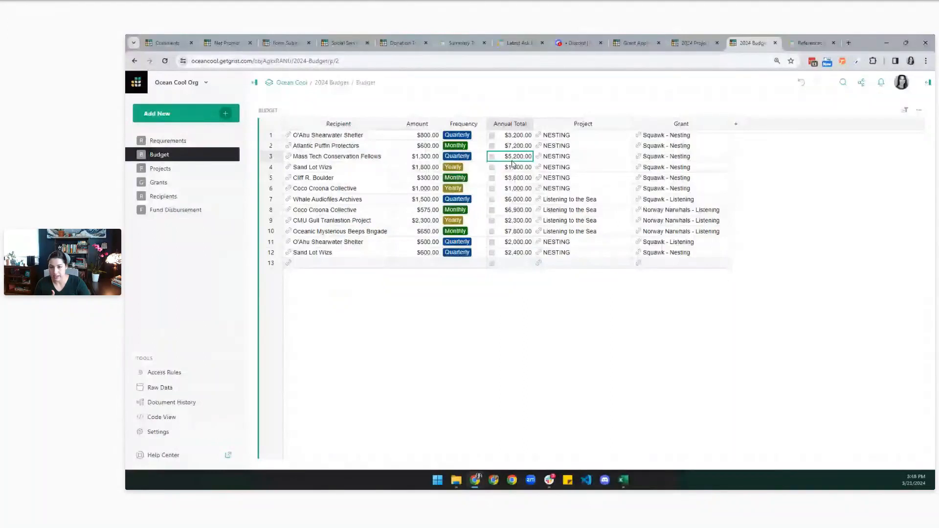
left_click(167, 371)
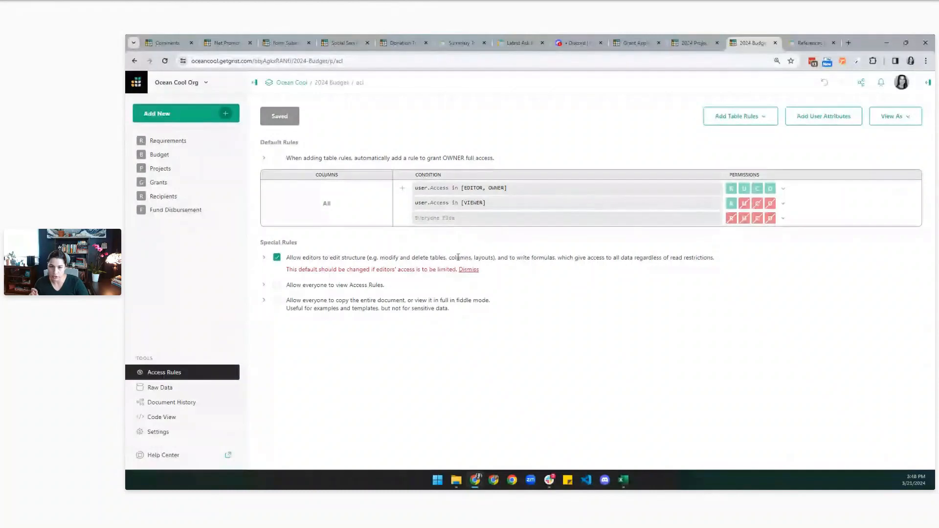
left_click(277, 257)
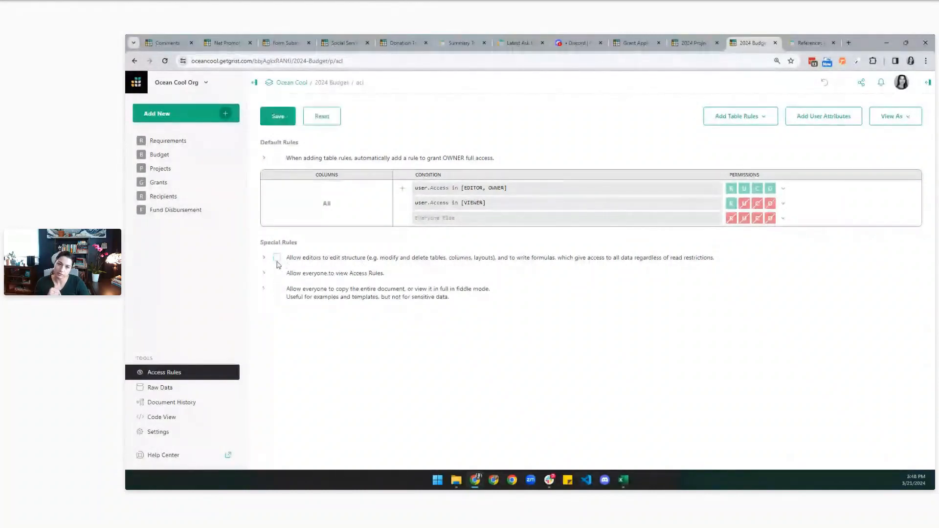
left_click(277, 117)
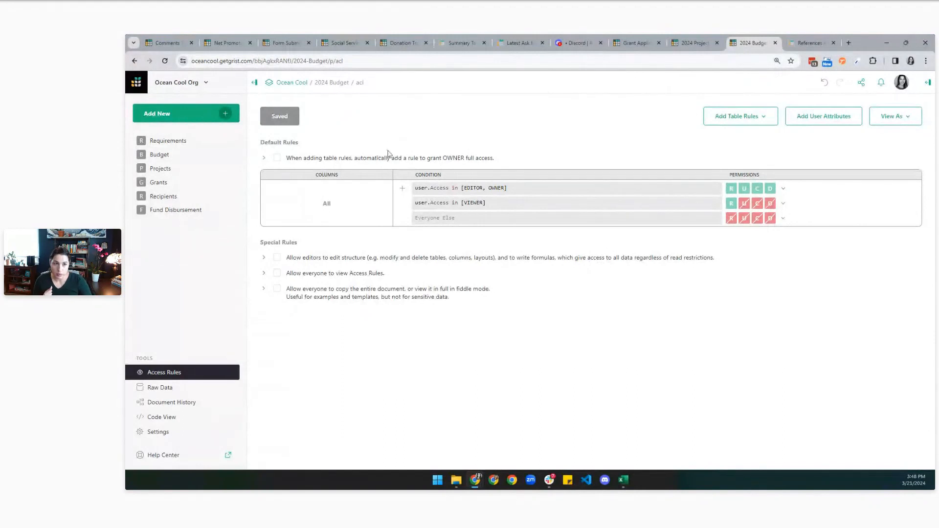
Review row 2's email, project and Finance? flag in 2024 Project Funding's Staff table, then open Fund Disbursement.
left_click(686, 42)
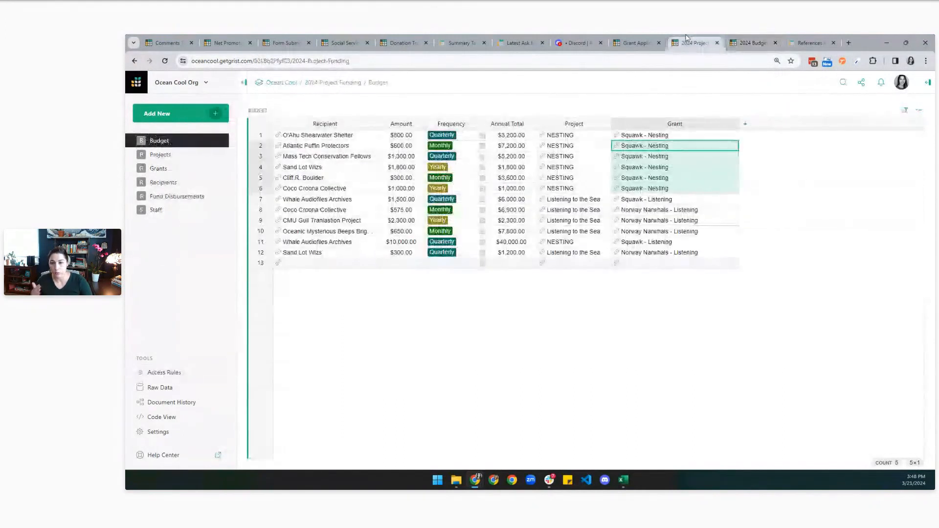
left_click(155, 210)
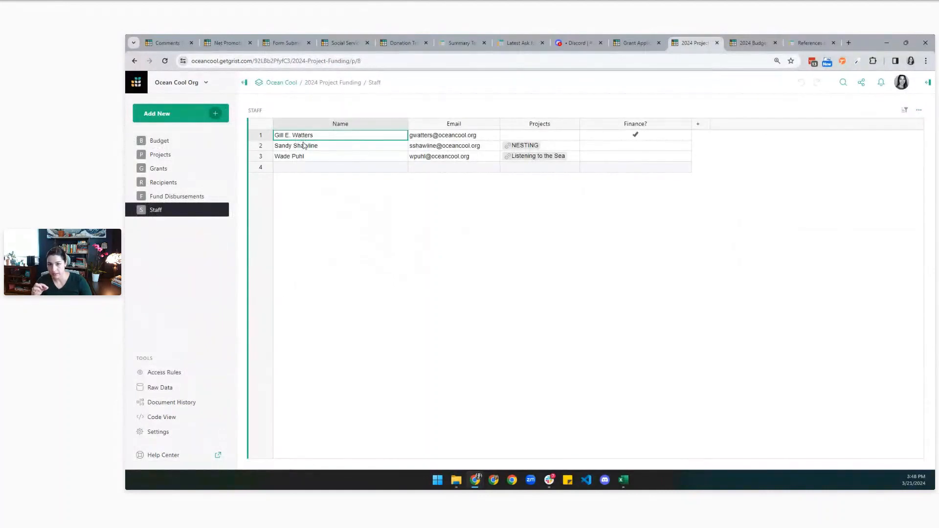
left_click(446, 147)
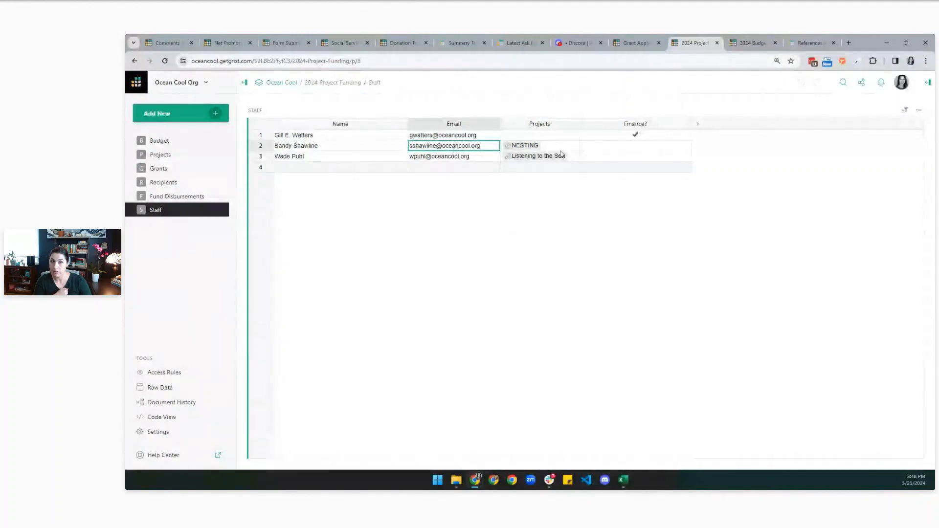
left_click(564, 149)
left_click(584, 152)
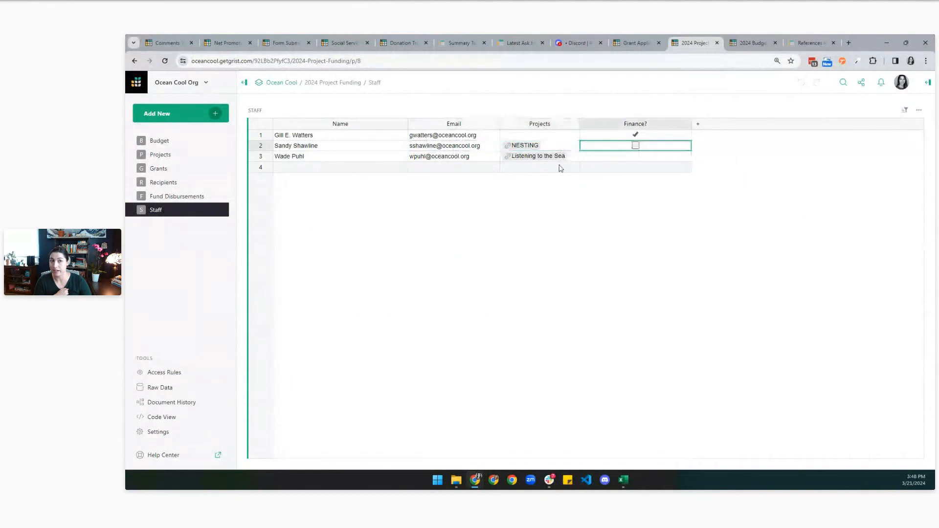
left_click(541, 148)
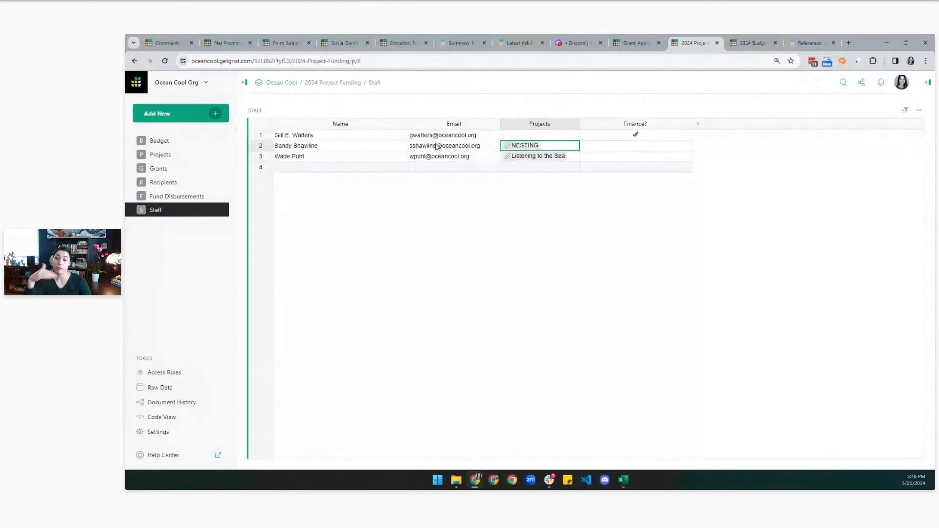
left_click(754, 41)
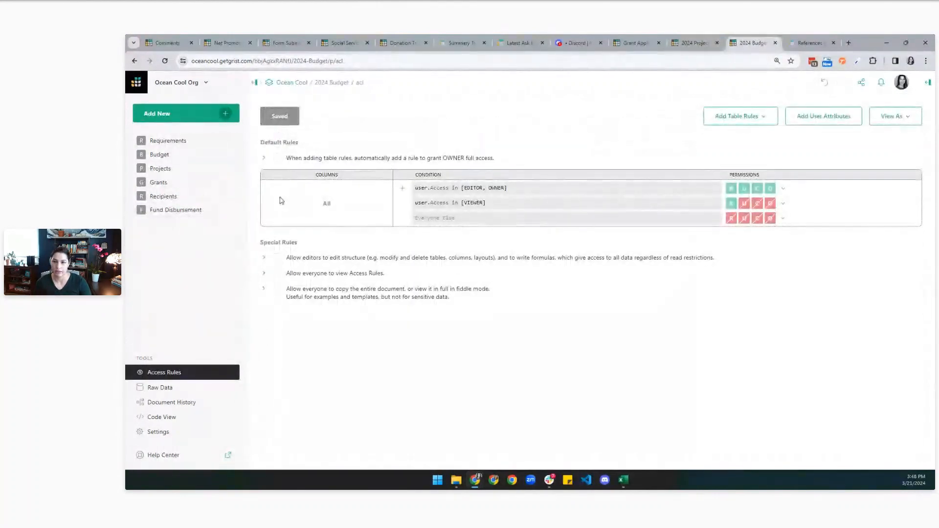
left_click(182, 209)
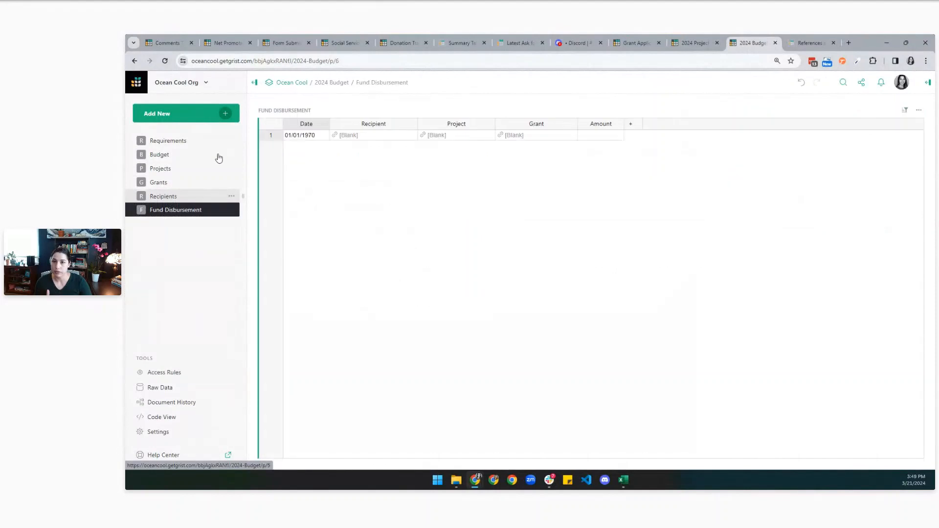
Import the Ocean Cool Staff file as a new table and rename it 'Staff'.
left_click(201, 114)
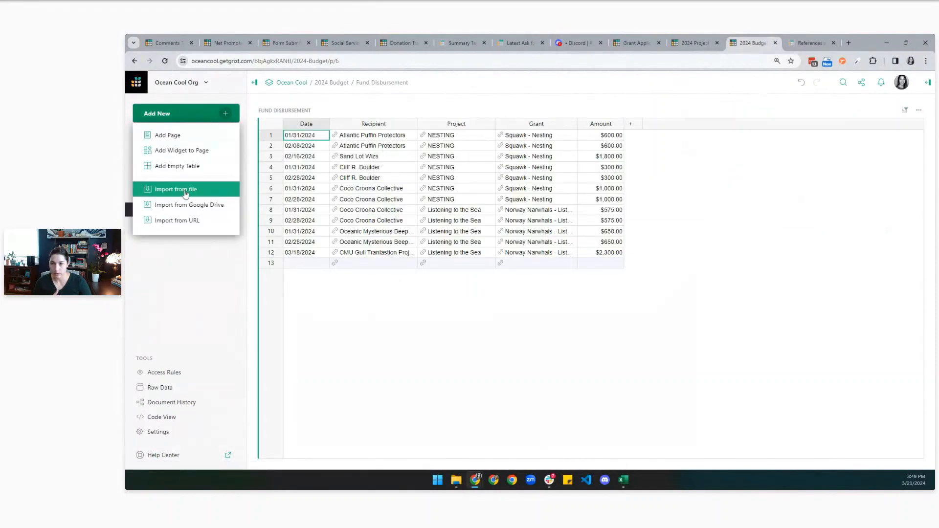
left_click(186, 190)
left_click(258, 130)
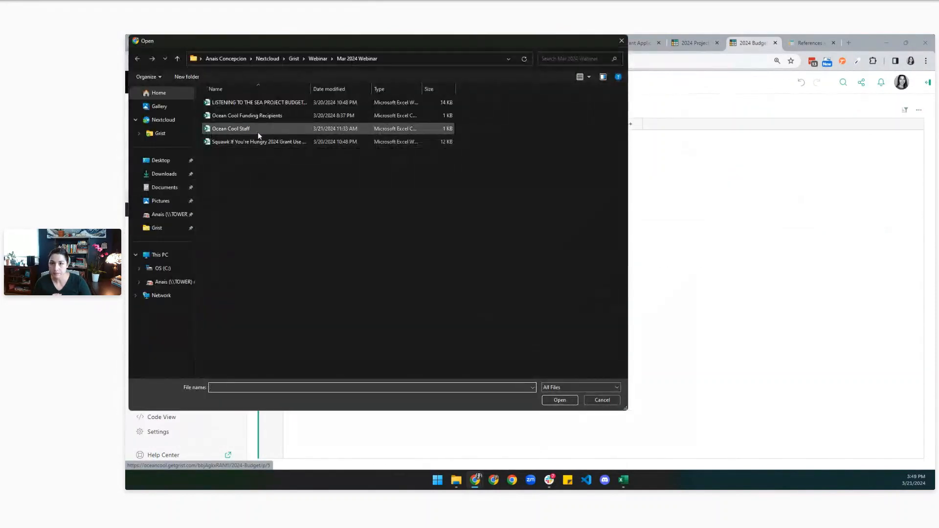
left_click(560, 400)
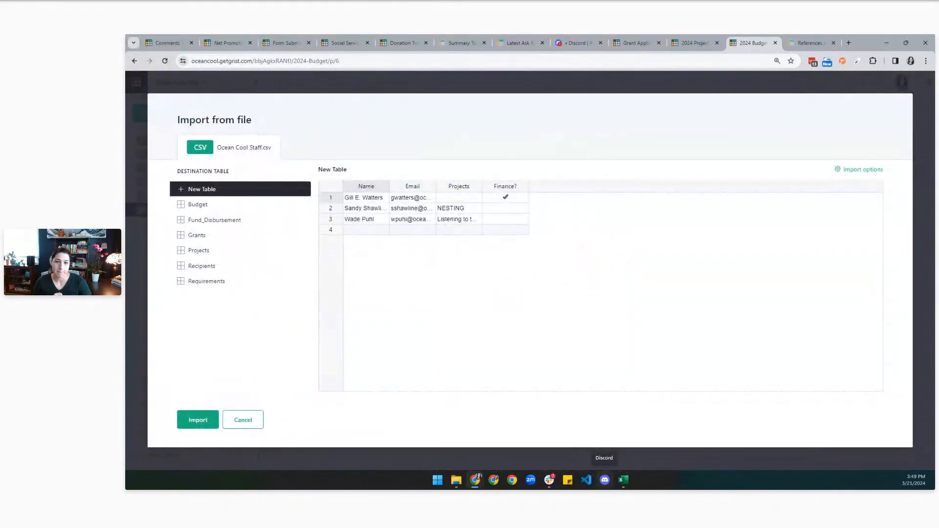
left_click(198, 420)
left_click(296, 112)
type("Staff")
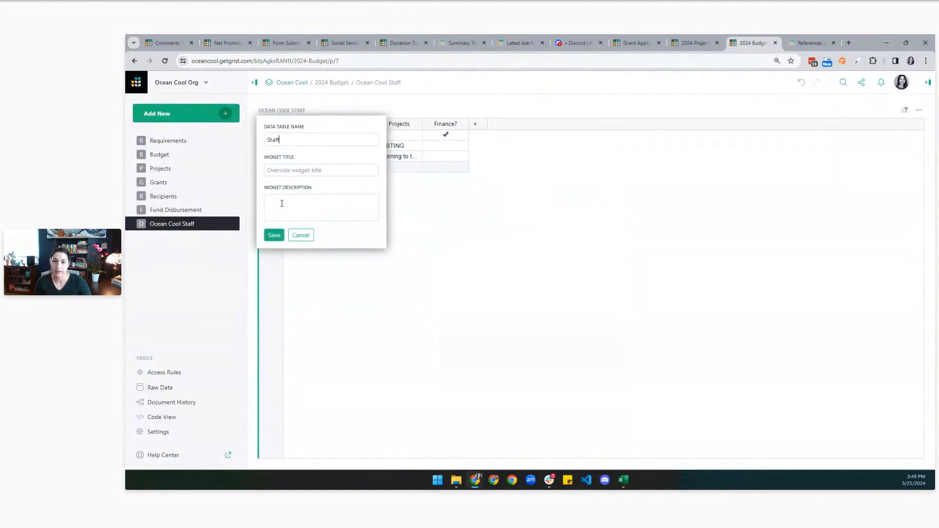
left_click(274, 235)
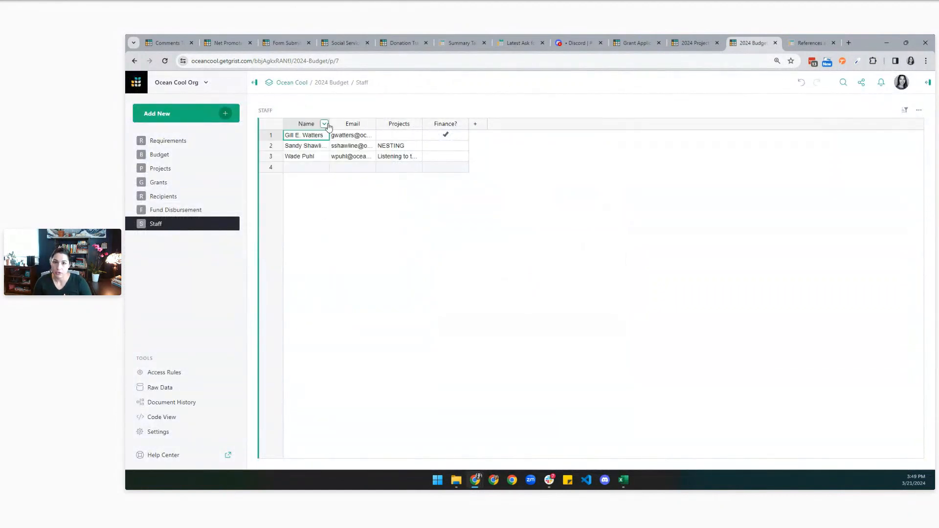
Widen the Name and Email columns and convert Projects to a Reference column.
left_click_drag(330, 123, 553, 126)
left_click(331, 155)
left_click(928, 82)
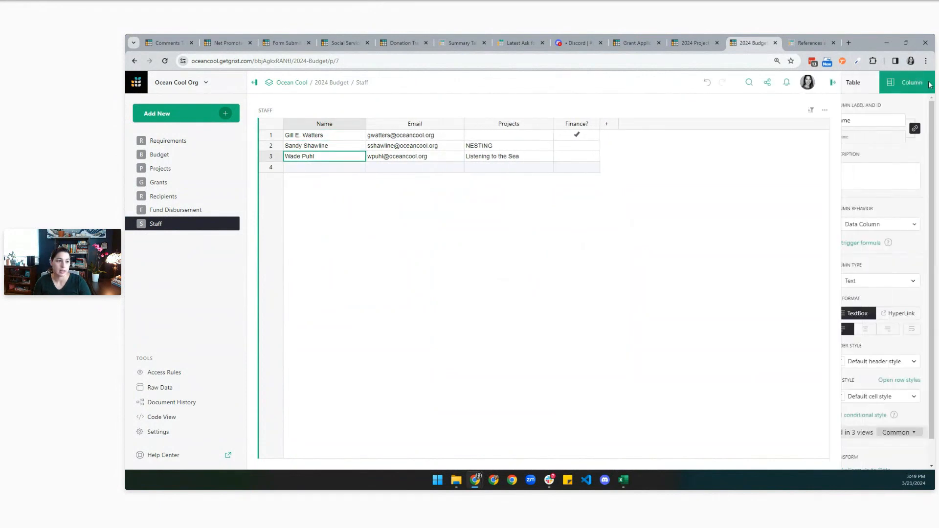
left_click(422, 146)
left_click(489, 147)
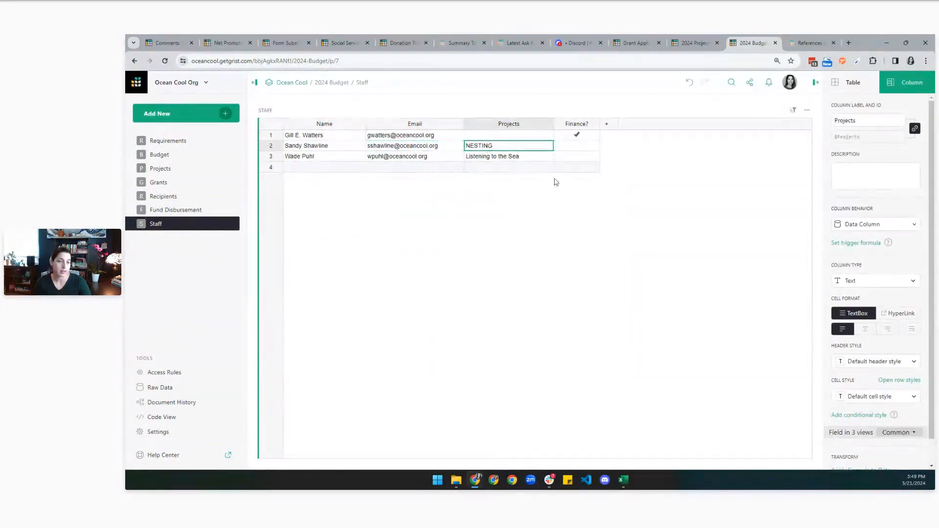
left_click(853, 280)
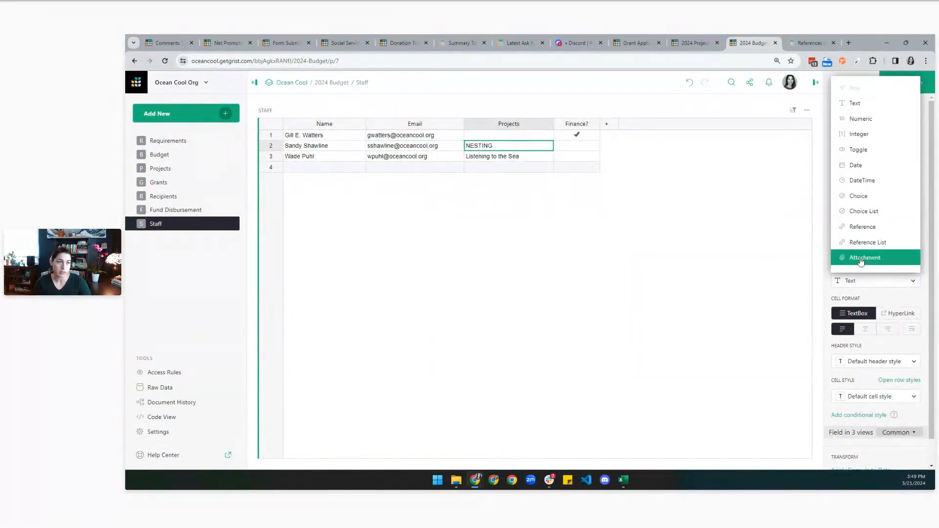
left_click(865, 229)
left_click(912, 372)
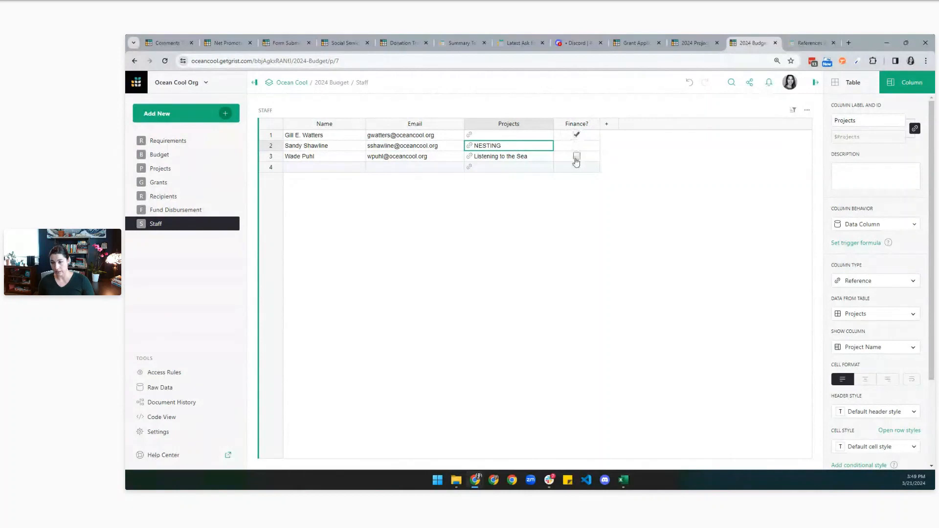
left_click(166, 375)
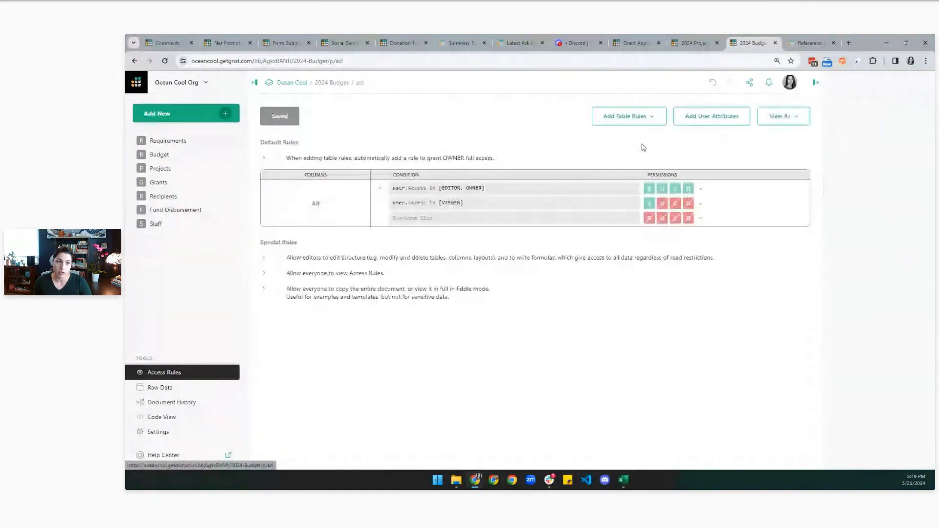
Add a user attribute named Team that looks up users by user.Email.
left_click(700, 119)
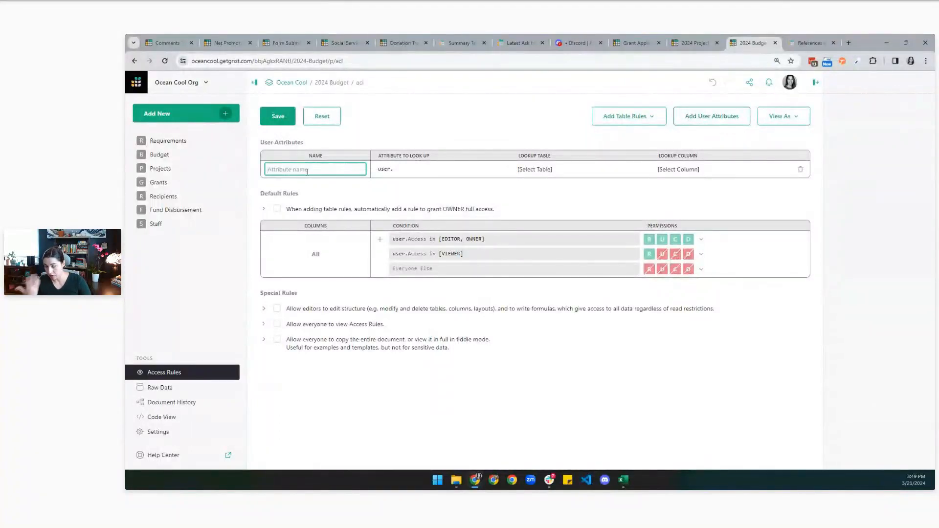
type("Team")
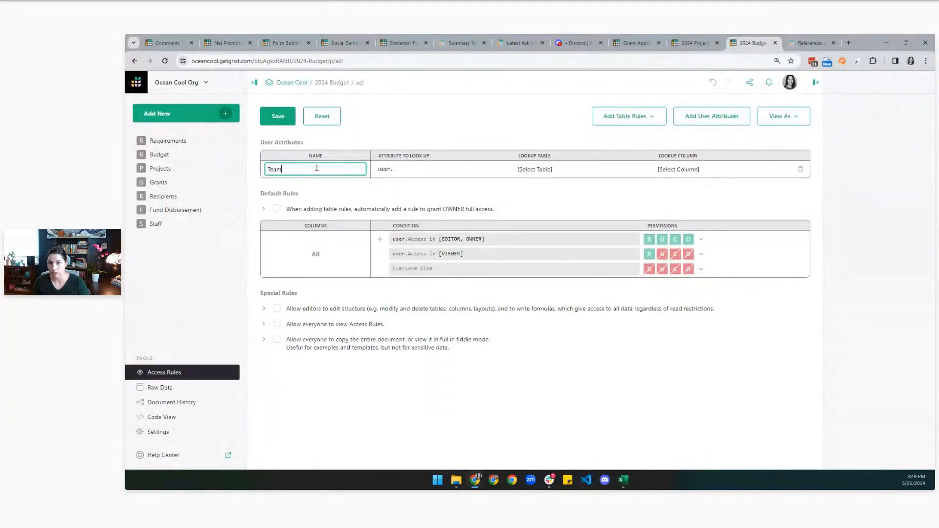
left_click(404, 170)
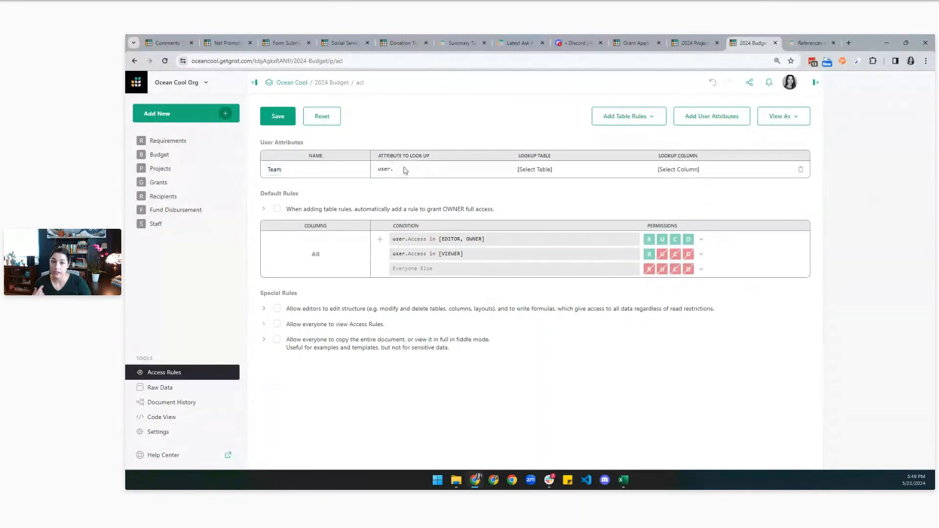
left_click(404, 170)
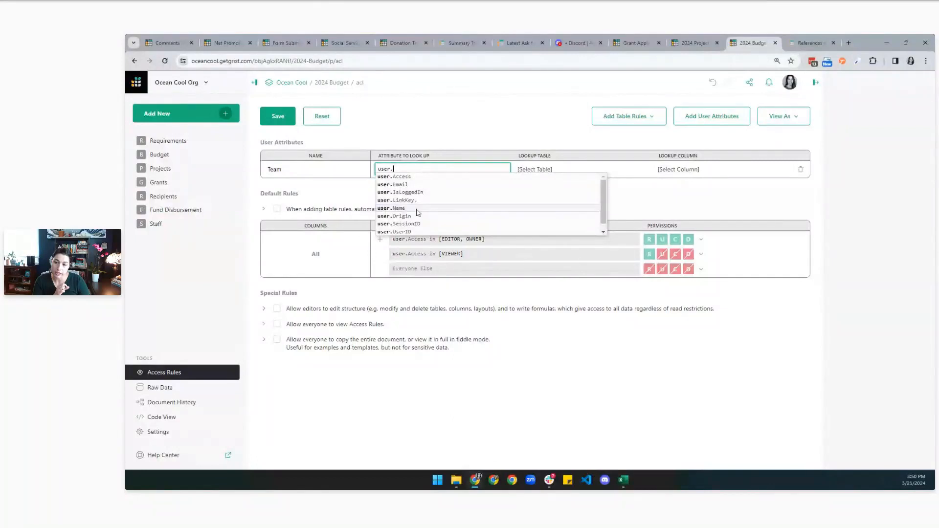
left_click(413, 185)
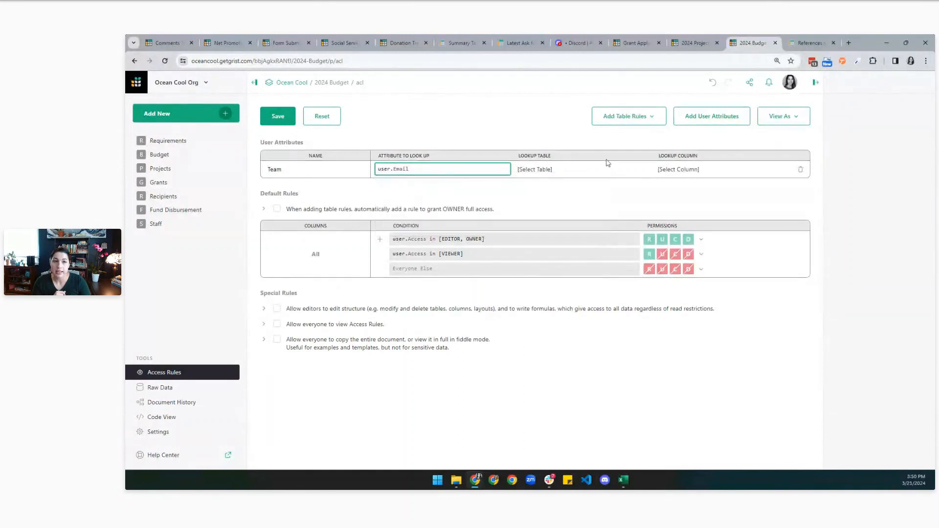
Point the Team attribute at the Staff table's Email column and save the rules.
left_click(689, 37)
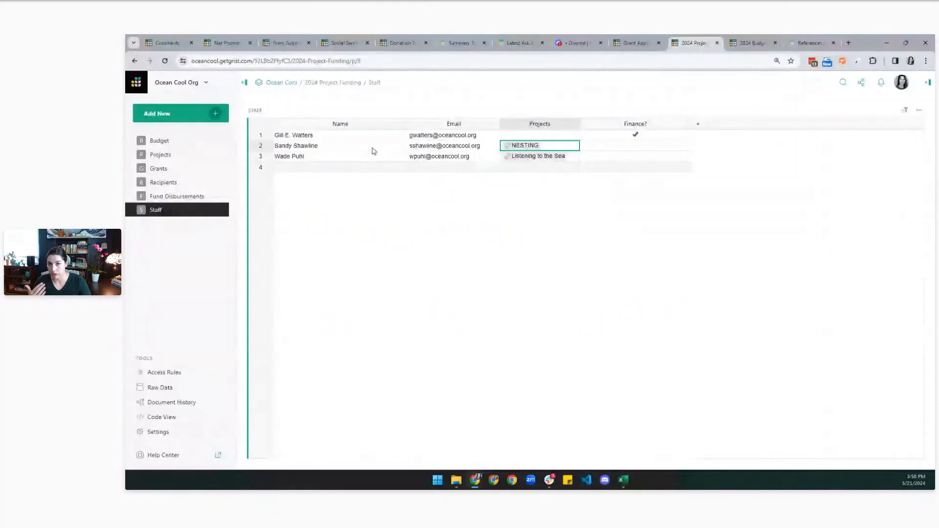
left_click(752, 42)
left_click(552, 171)
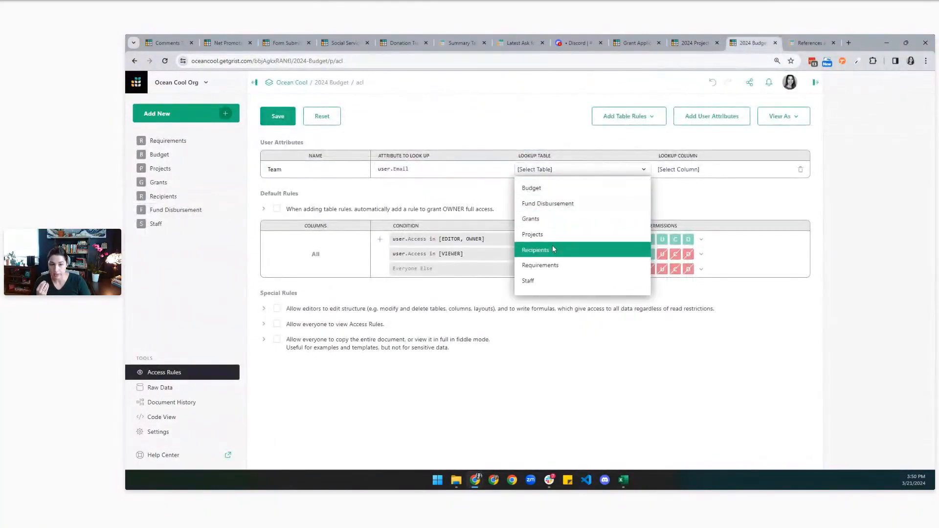
left_click(550, 279)
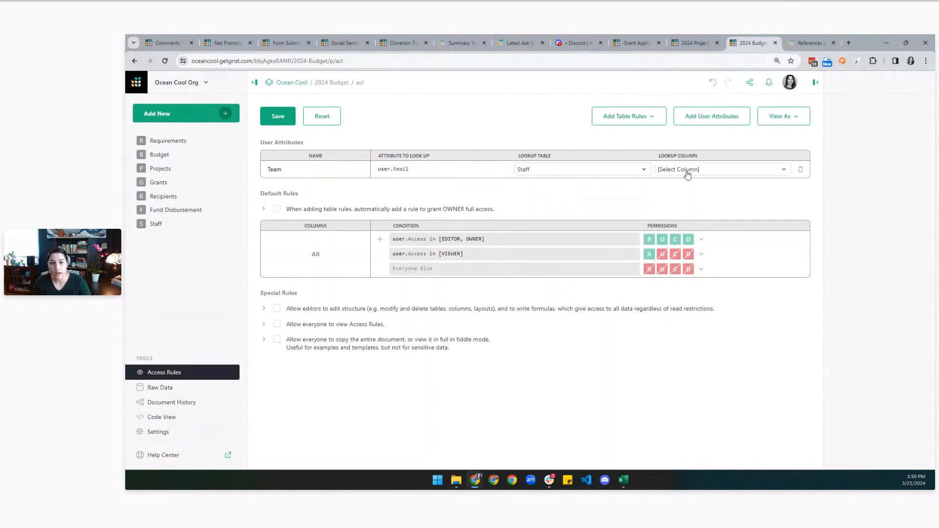
left_click(692, 37)
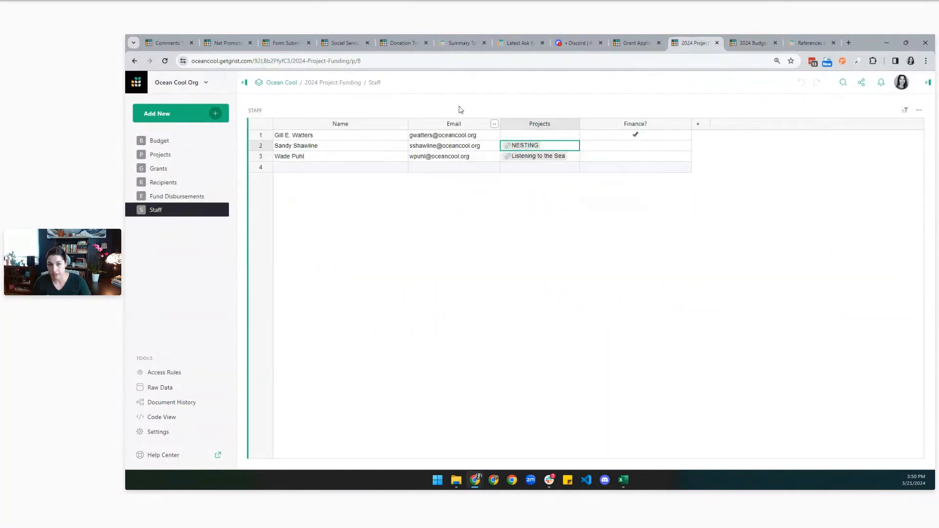
left_click(728, 41)
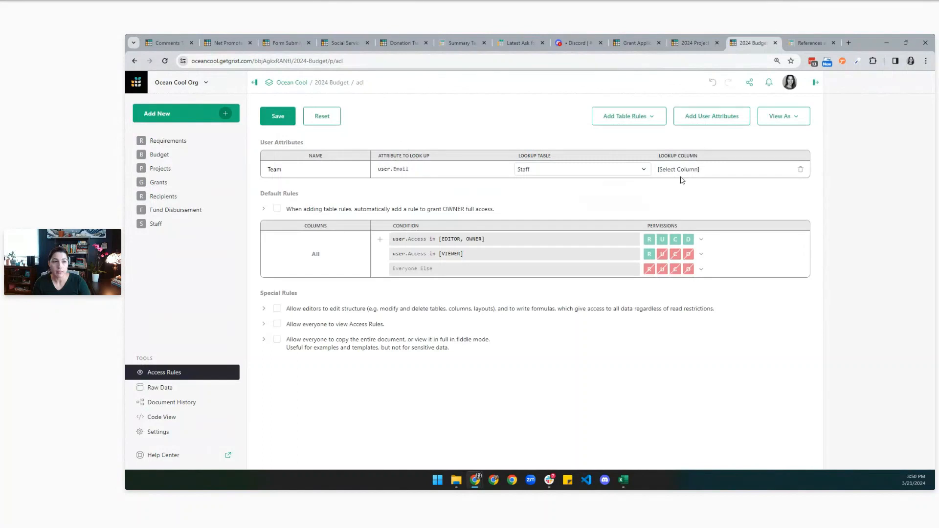
left_click(681, 171)
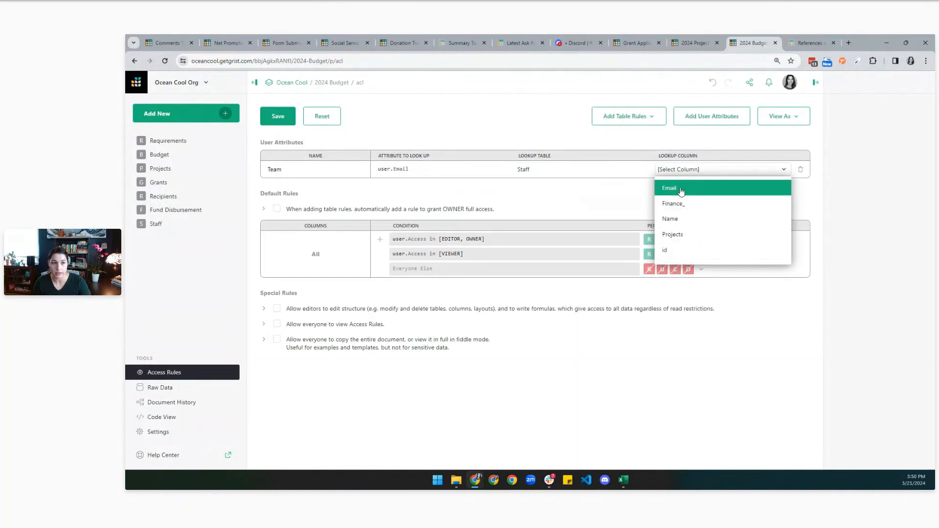
left_click(681, 189)
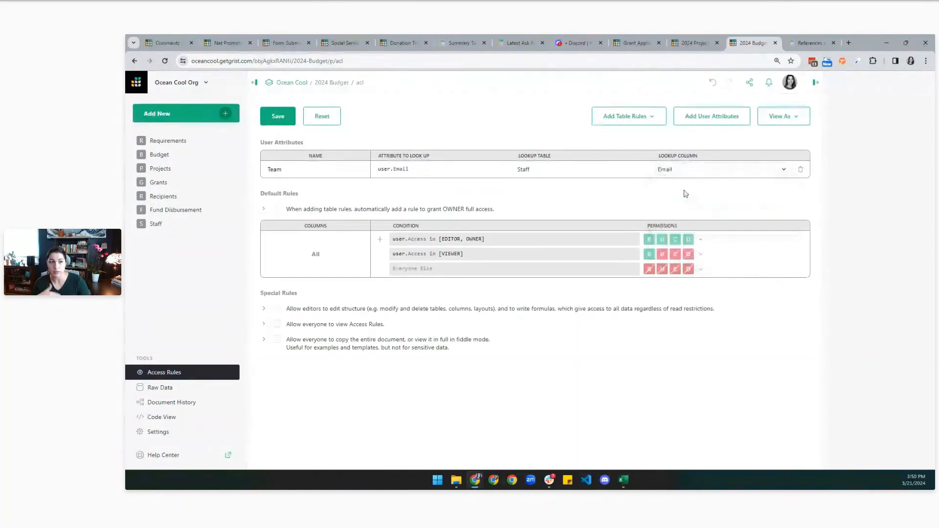
left_click(277, 122)
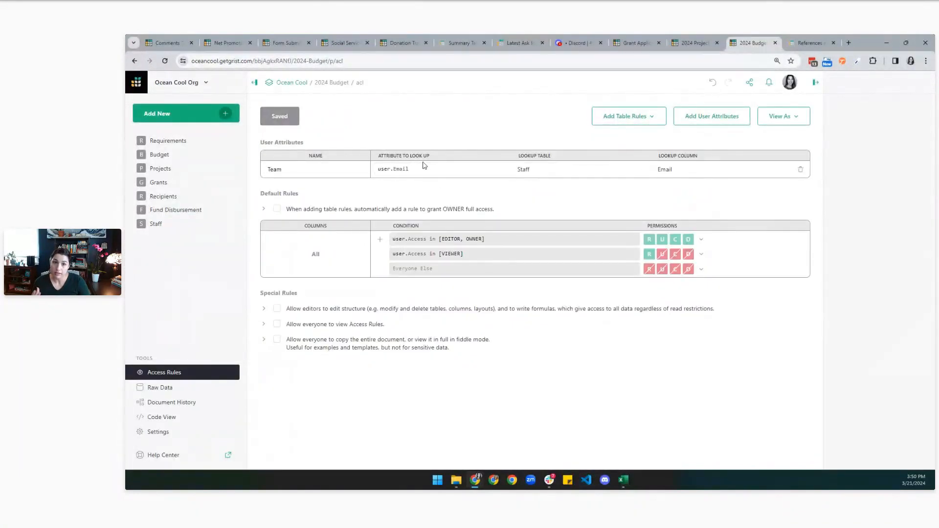
key("ctrl+shift+Tab")
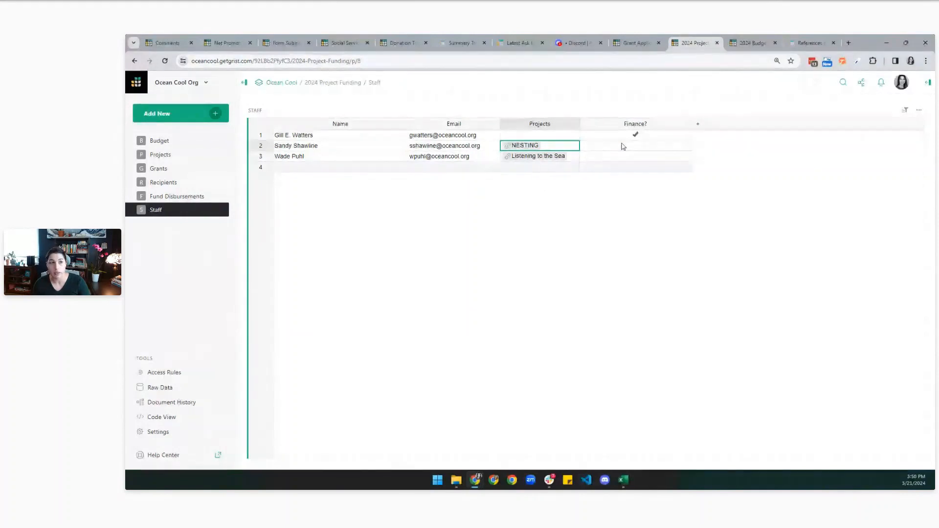
left_click(743, 40)
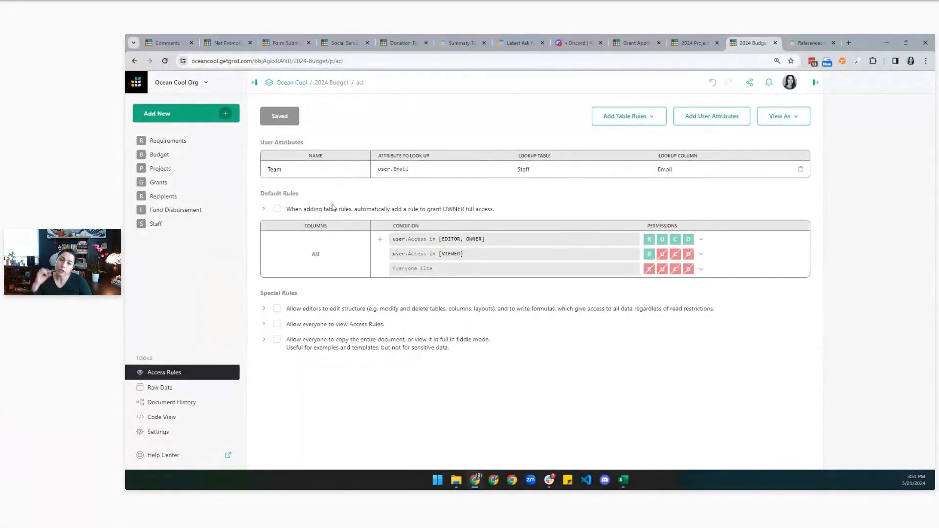
left_click(612, 119)
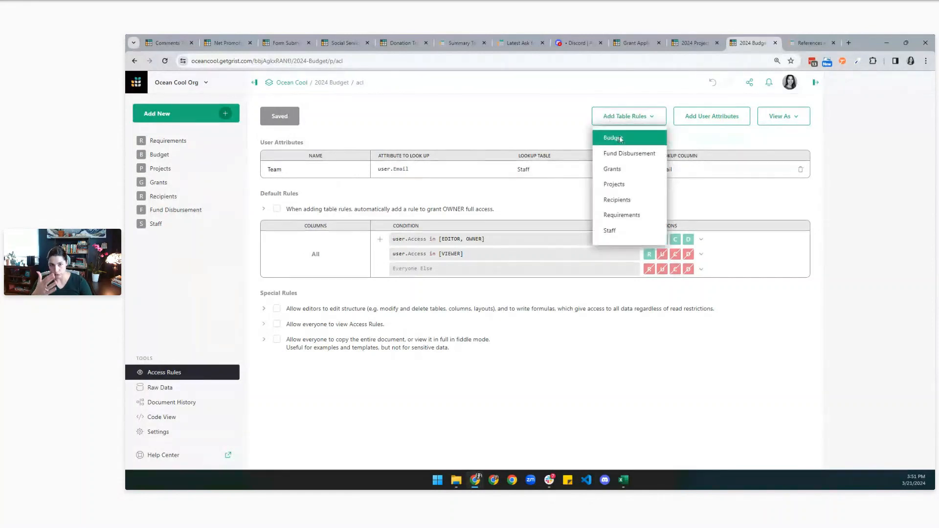
Discard a trial Budget table rule and enable the seed rule granting OWNER full access.
left_click(621, 138)
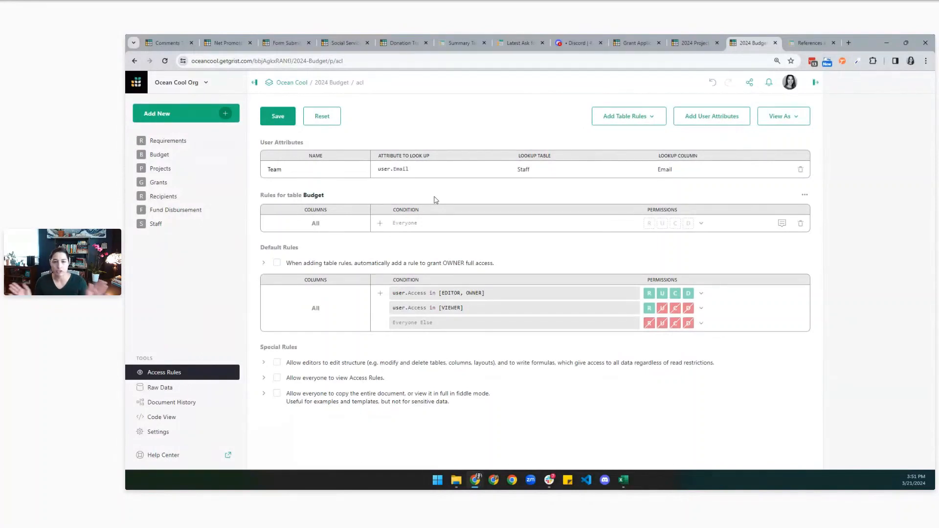
left_click(336, 123)
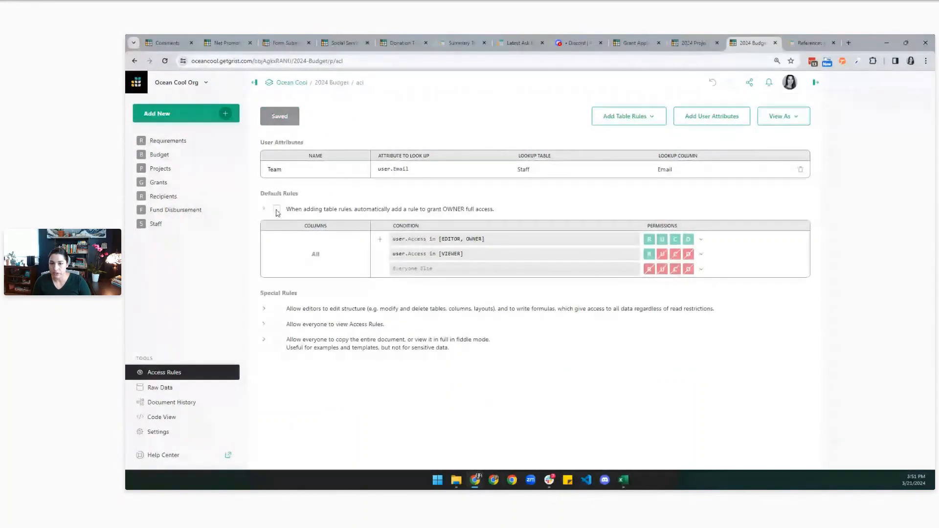
left_click(265, 209)
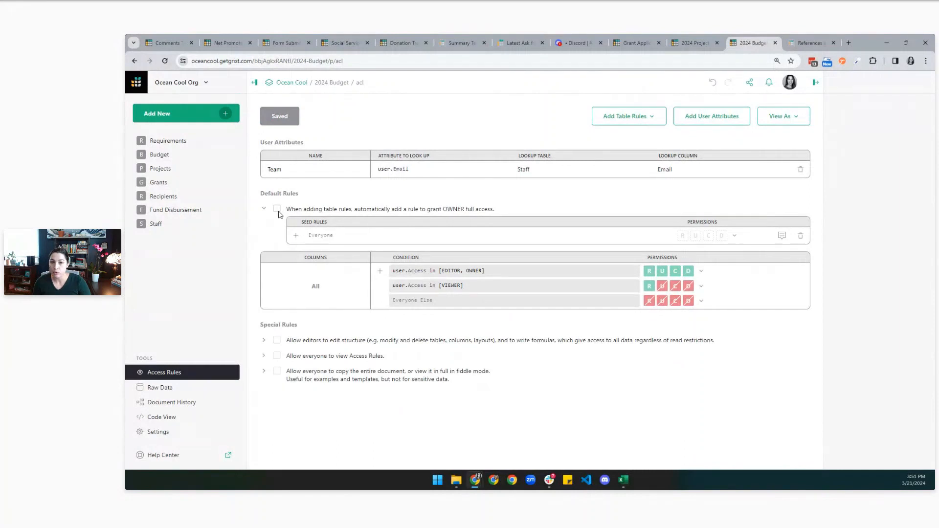
left_click(277, 210)
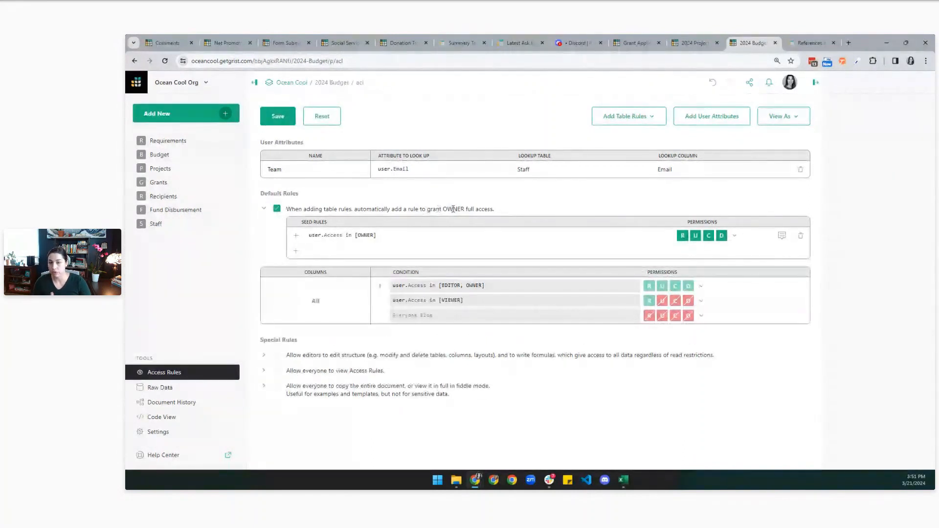
Change the seed rule to user.Access in [OWNER] or user.Team.Finance_ == True, save, and add Budget table rules.
left_click(444, 238)
left_click(445, 236)
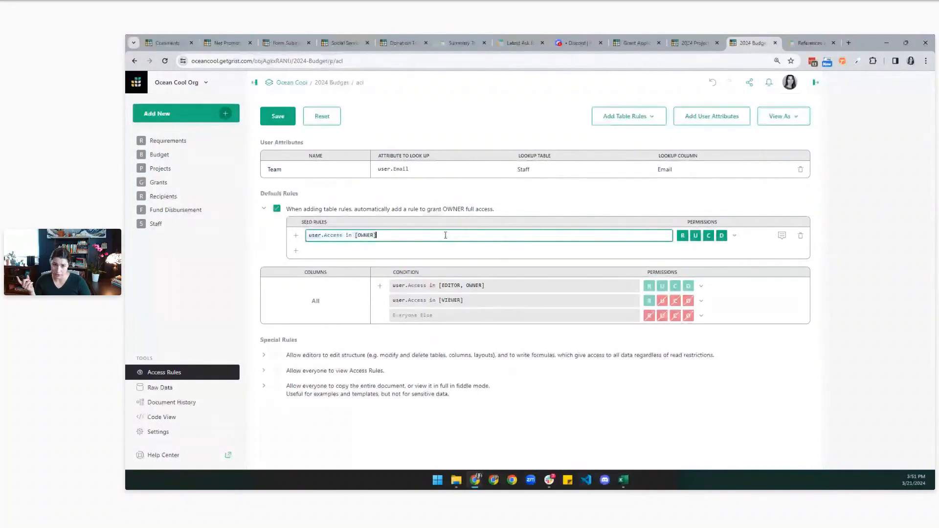
type("or")
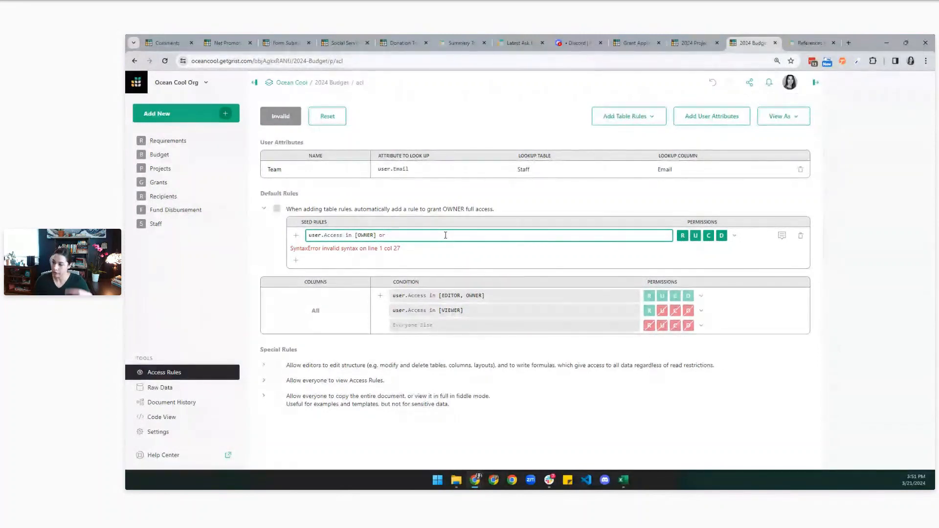
type("user")
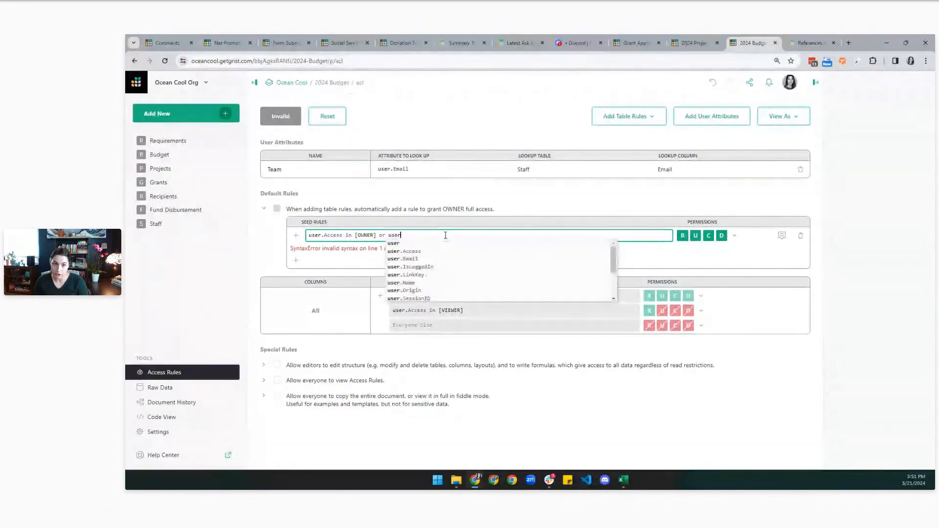
type(".Team")
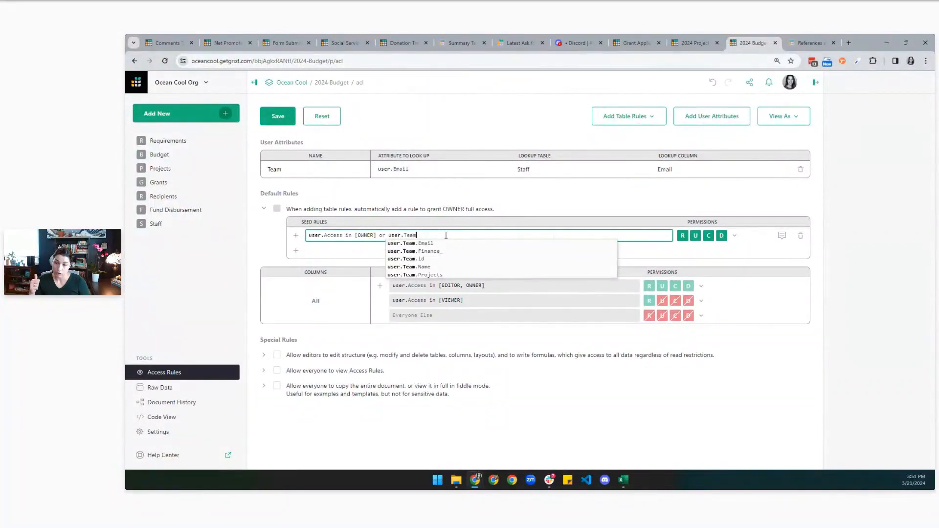
key("Down")
key("Down")
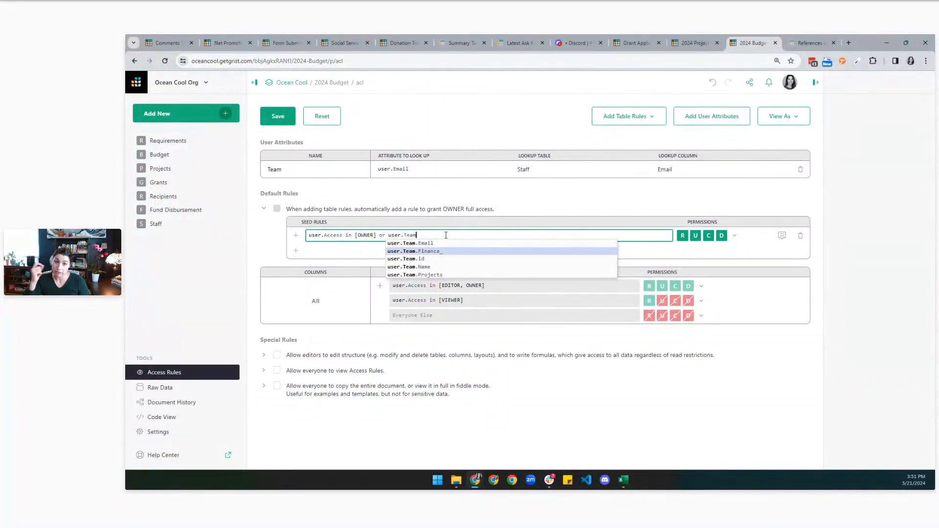
left_click(697, 41)
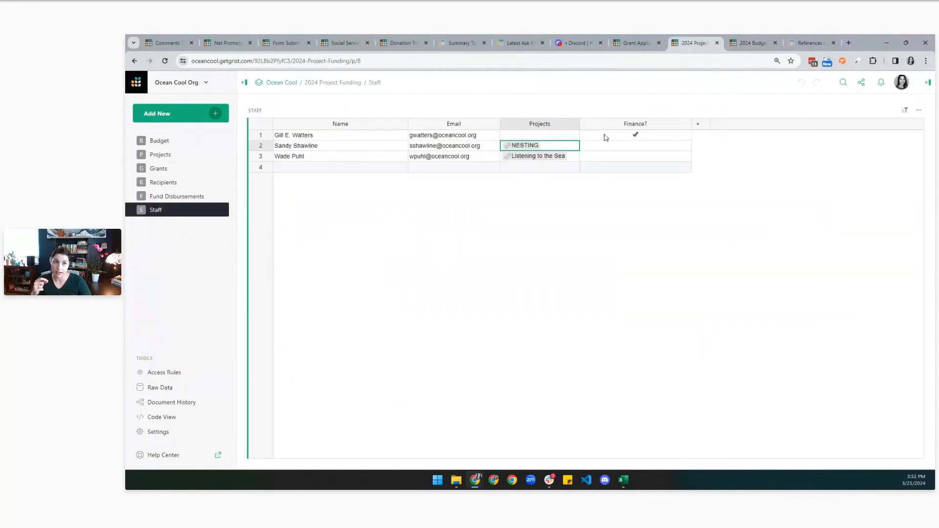
left_click(751, 42)
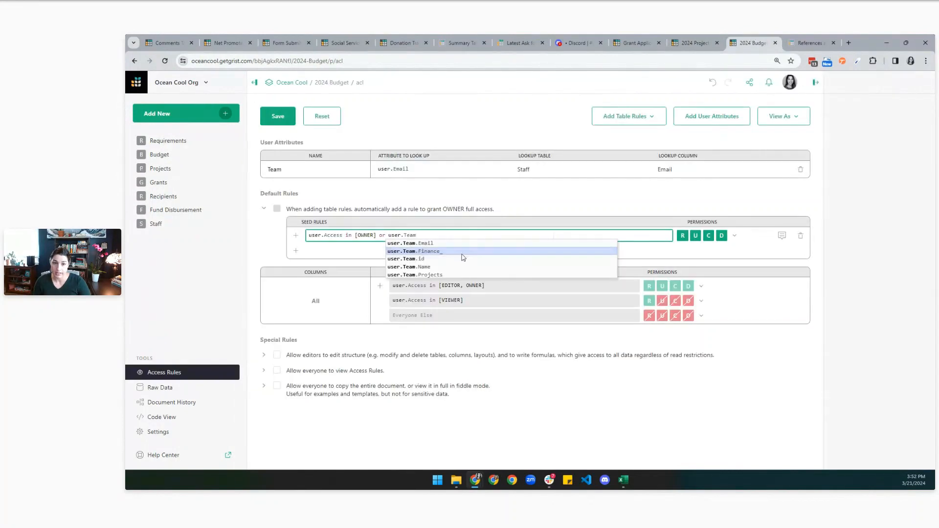
key("Return")
type("== True")
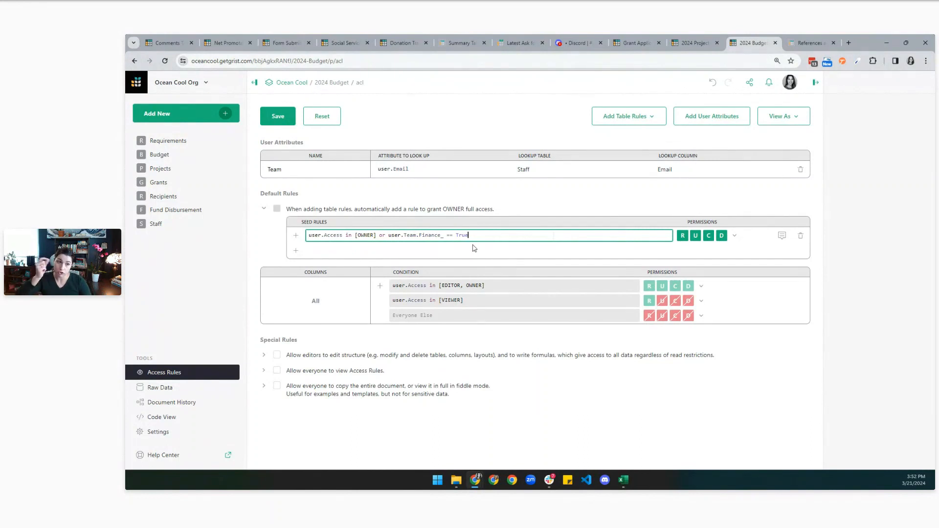
left_click(287, 121)
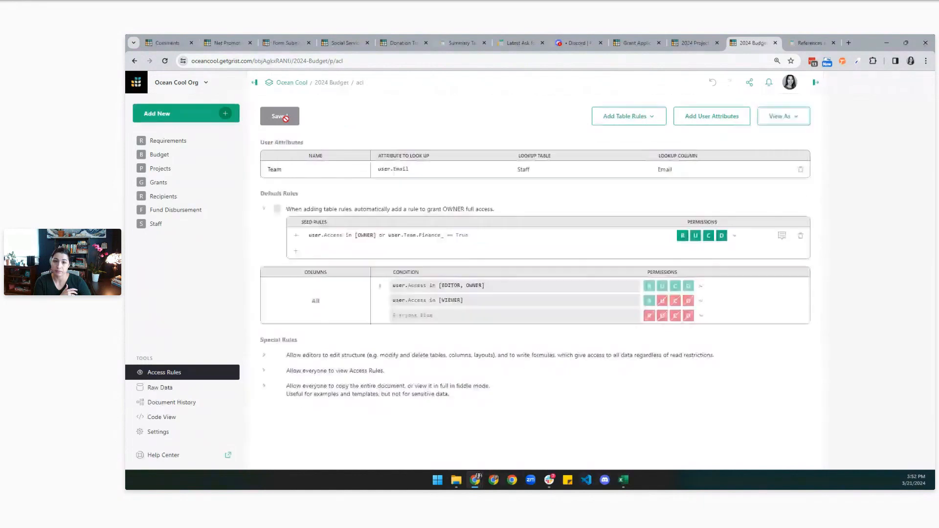
left_click(654, 119)
left_click(631, 138)
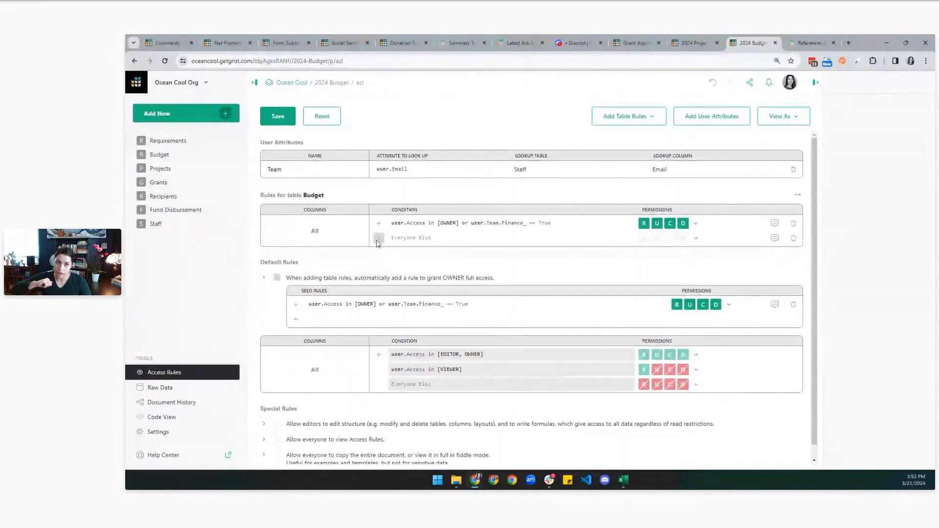
Review the Budget table's Project column and the Staff table in 2024 Project Funding.
key("ctrl+shift+Tab")
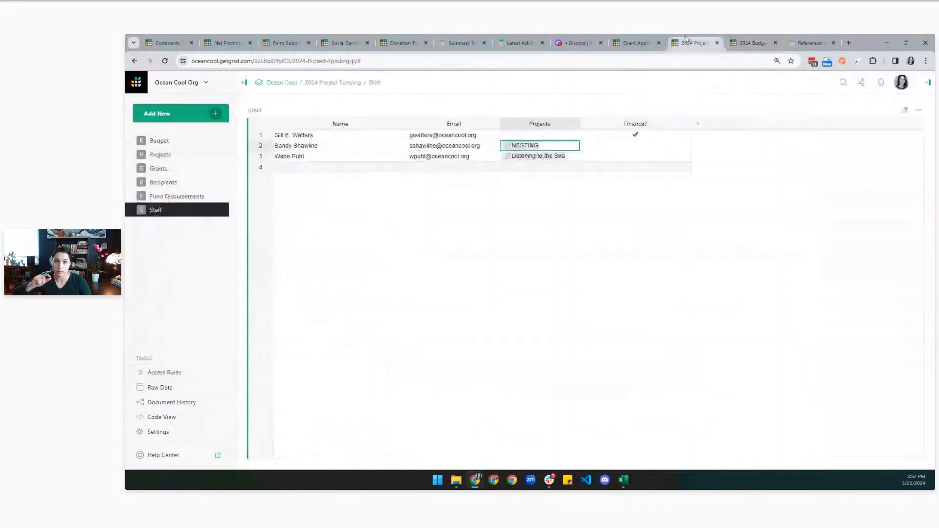
left_click(161, 143)
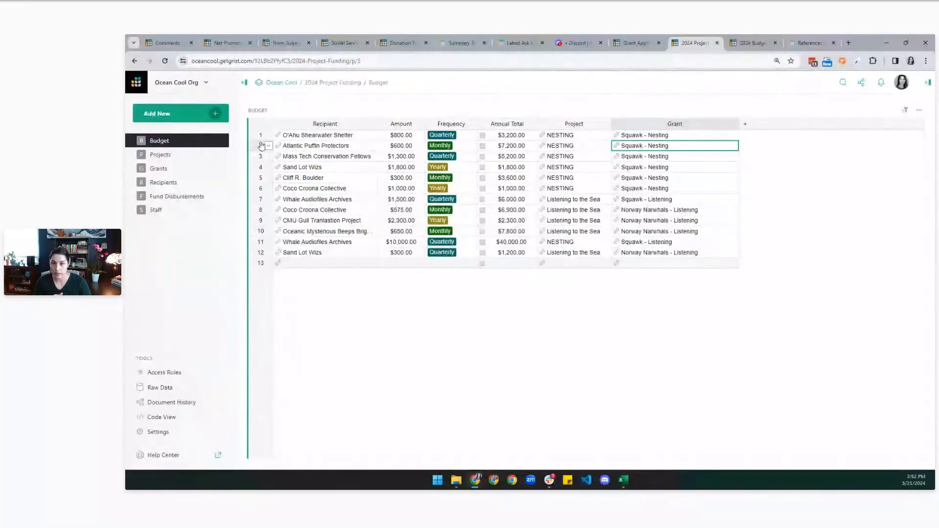
left_click(573, 124)
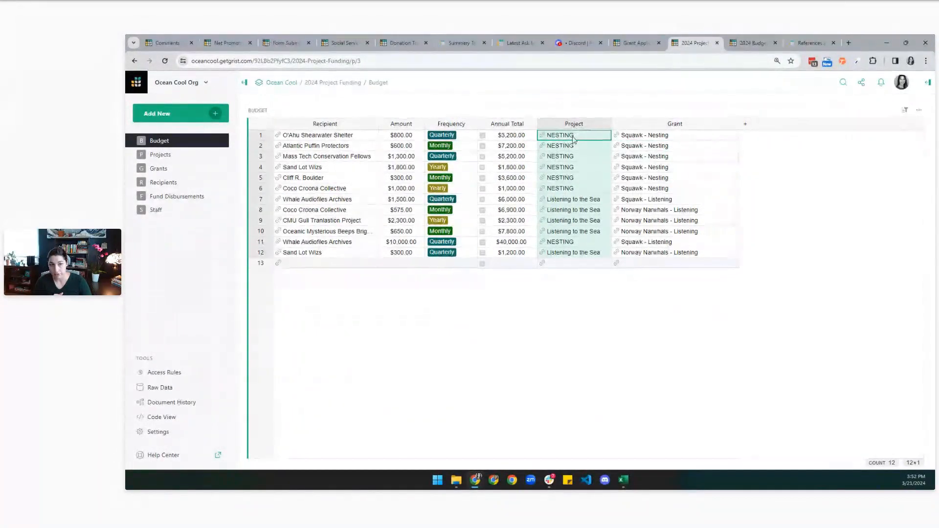
key("Escape")
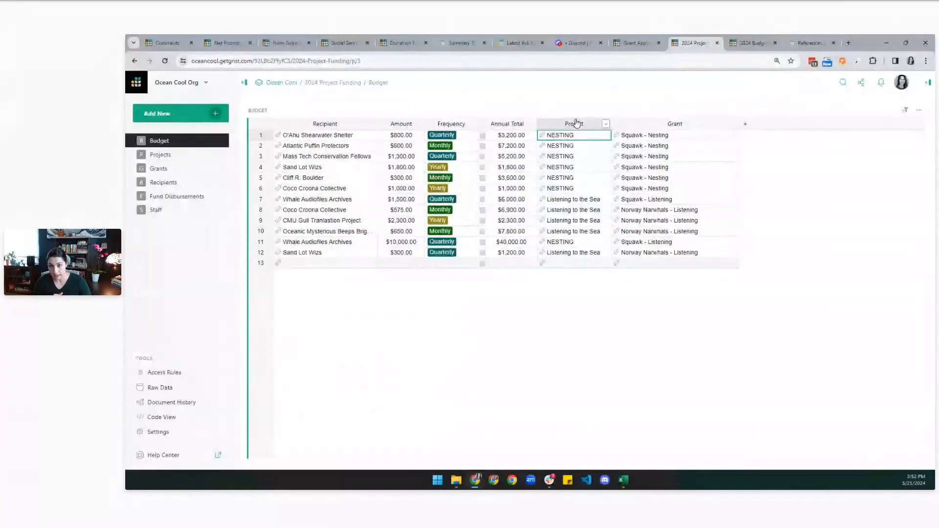
left_click(155, 210)
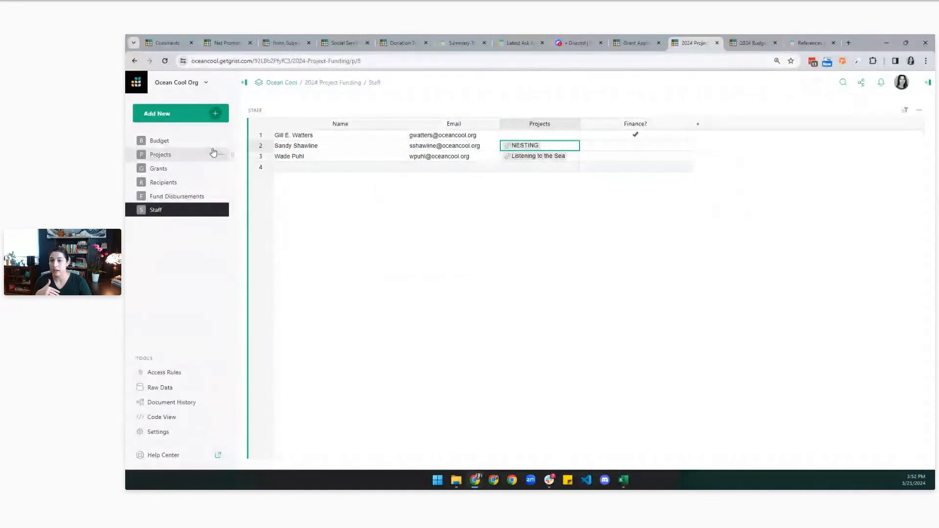
left_click(749, 42)
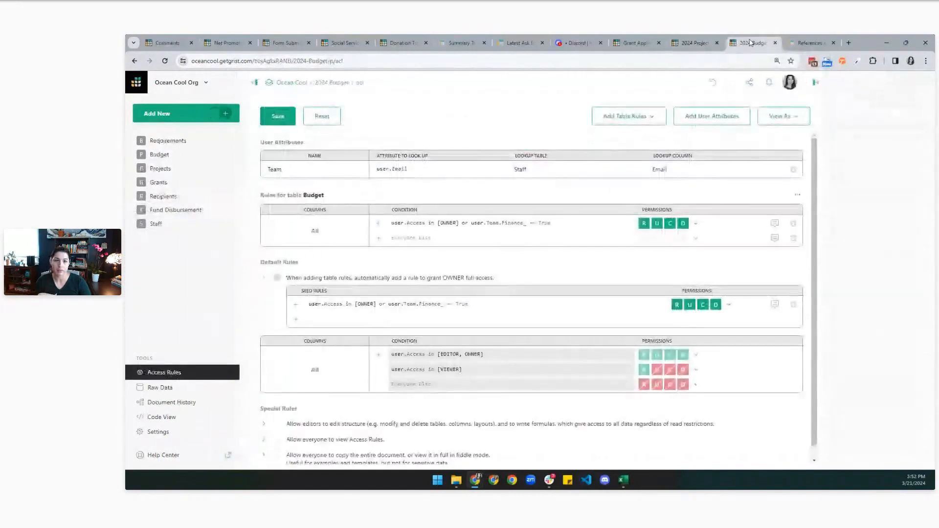
Write the Budget rule condition $Project in user.Team.Projects.
left_click(380, 238)
type("$")
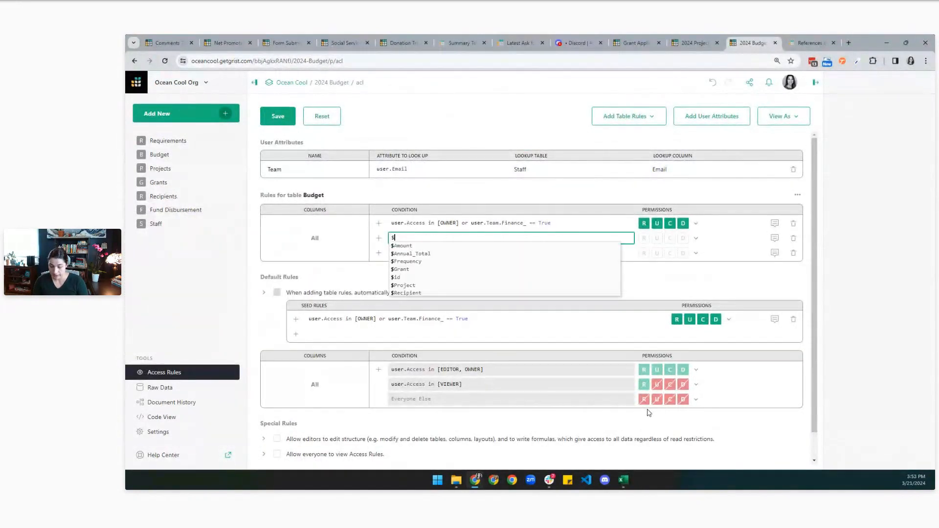
type("Pr")
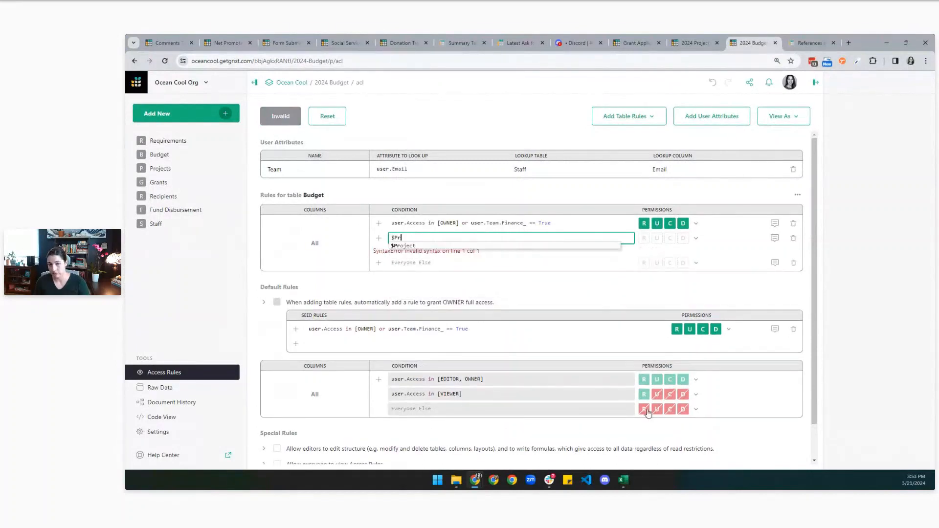
key("Tab")
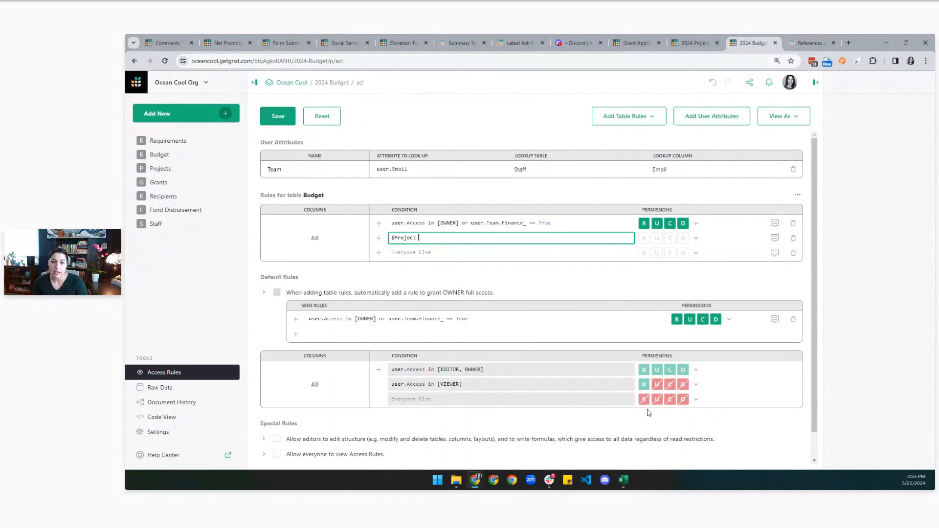
type("in")
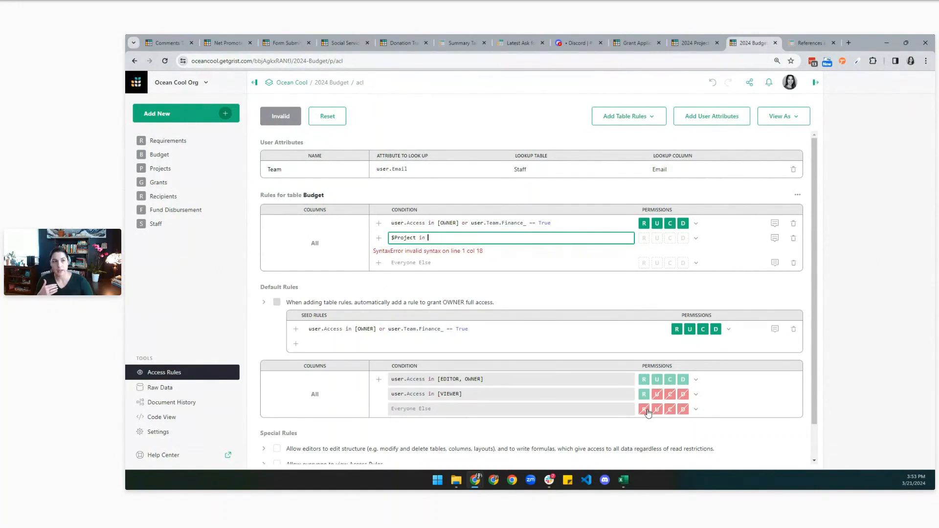
left_click(679, 40)
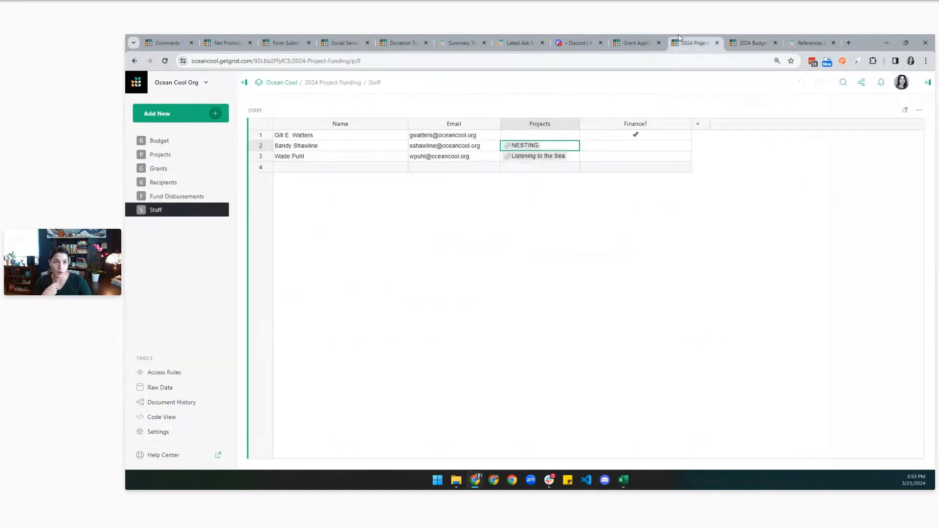
left_click(928, 82)
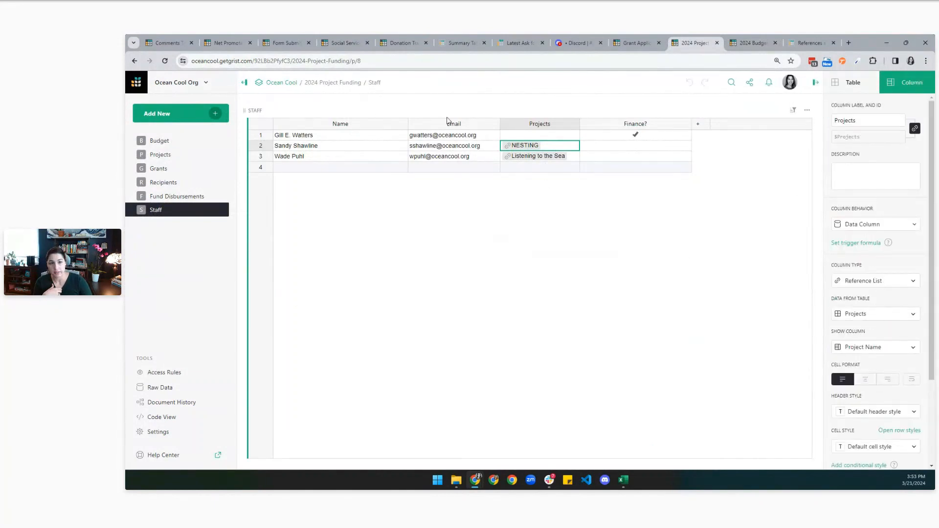
left_click(745, 40)
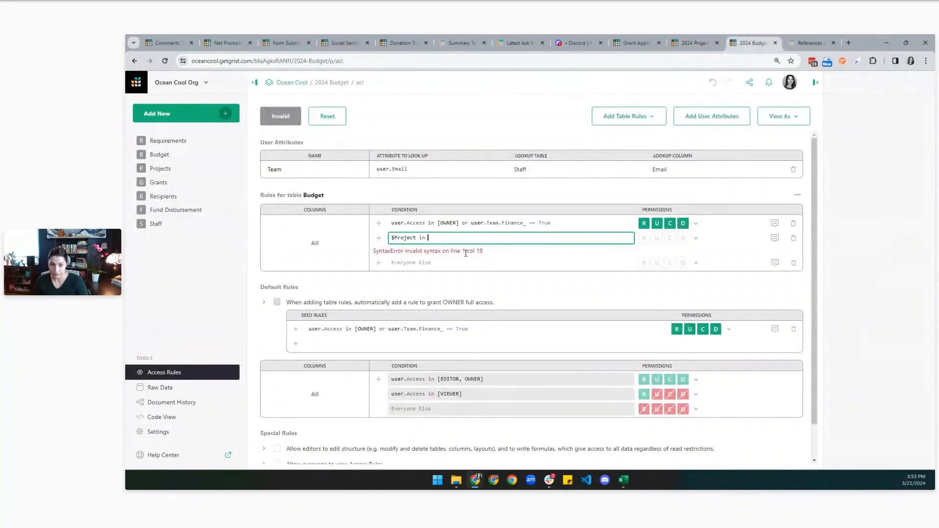
type("user.T")
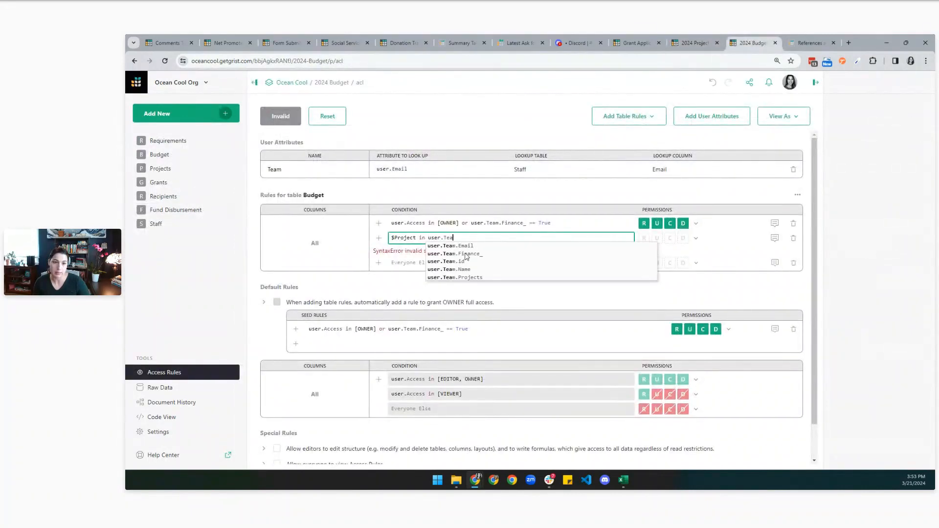
type("ea")
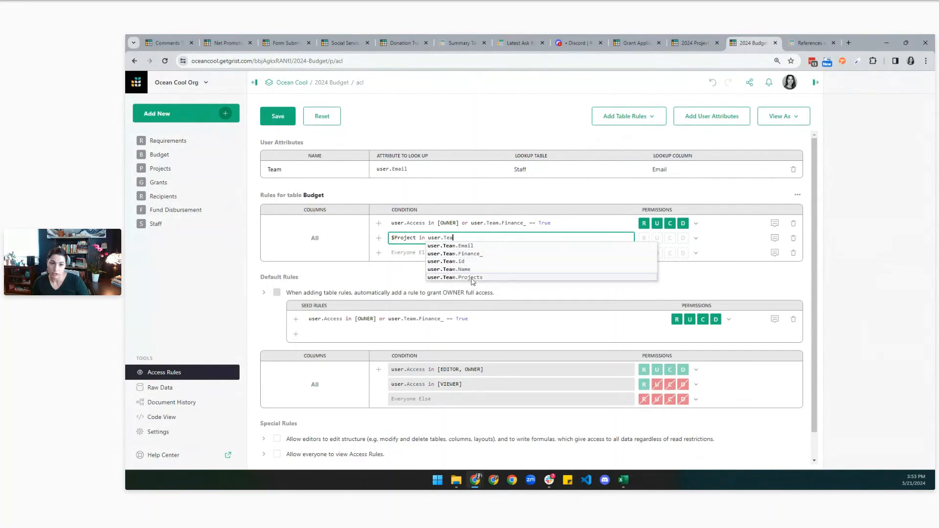
left_click(470, 277)
Set the own-project rule to Allow All and Everyone Else to Deny All.
left_click(695, 240)
left_click(719, 254)
left_click(696, 253)
left_click(703, 289)
left_click(696, 253)
key("Escape")
left_click(668, 239)
left_click(670, 241)
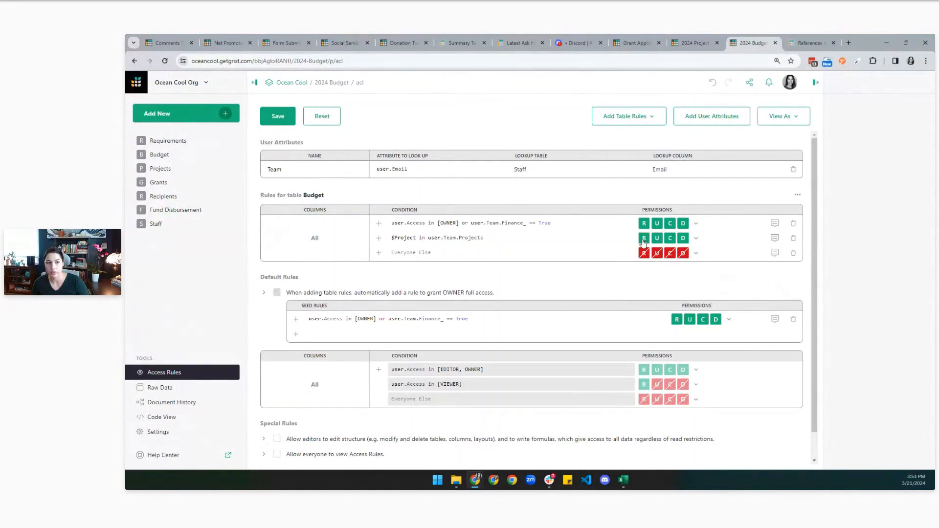
left_click(695, 239)
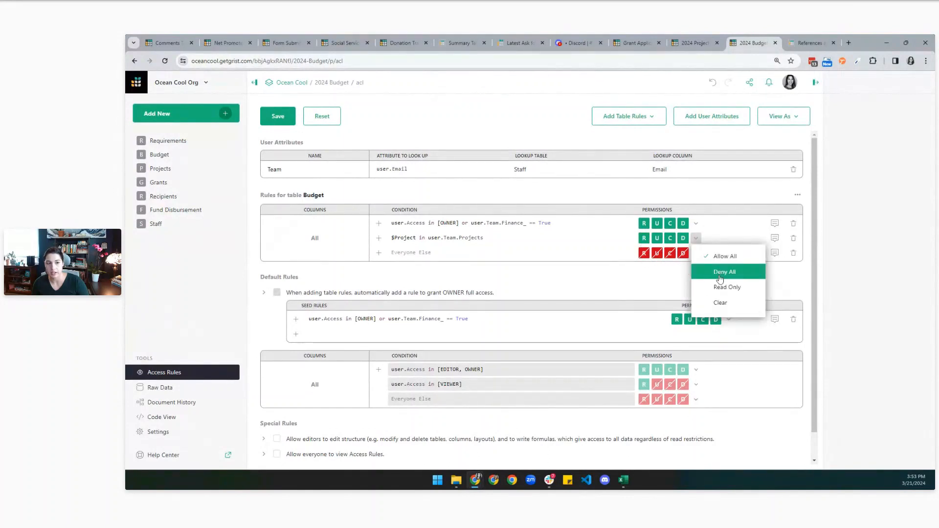
left_click(627, 289)
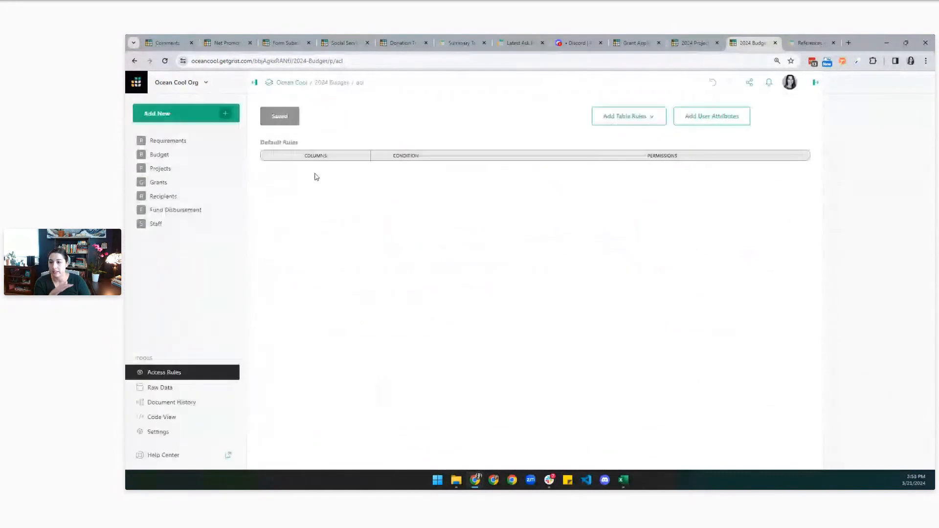
left_click(194, 155)
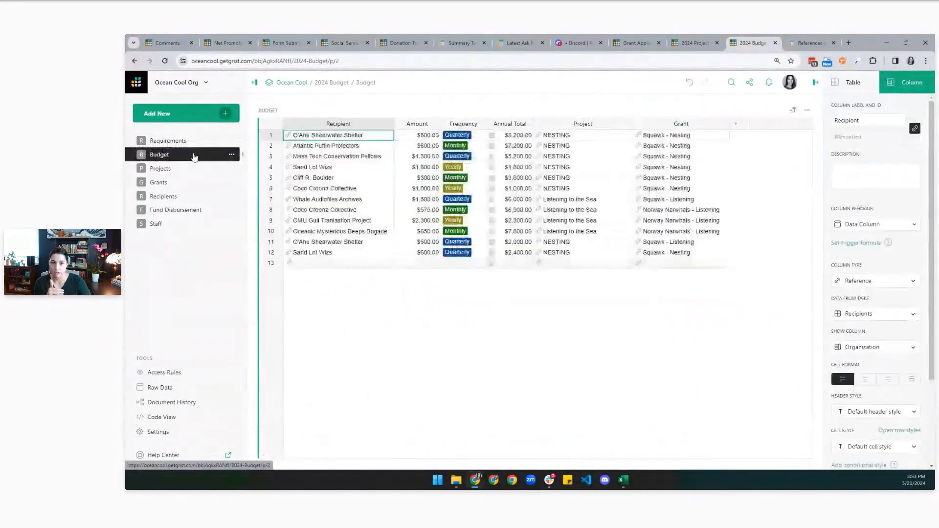
left_click(233, 376)
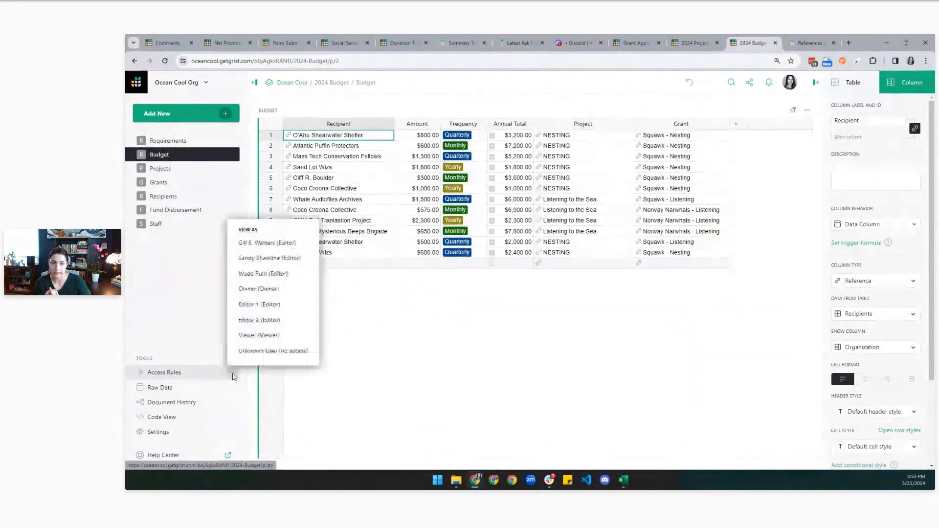
left_click(274, 264)
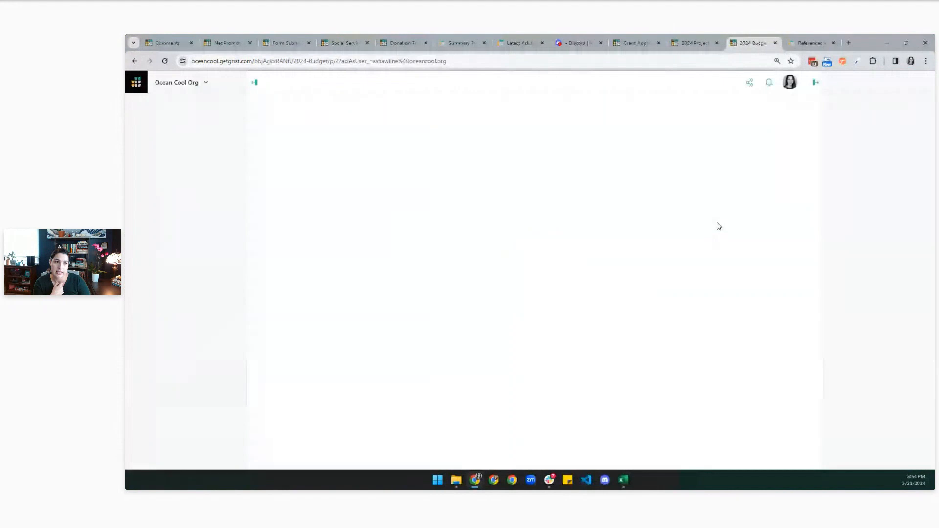
left_click(631, 103)
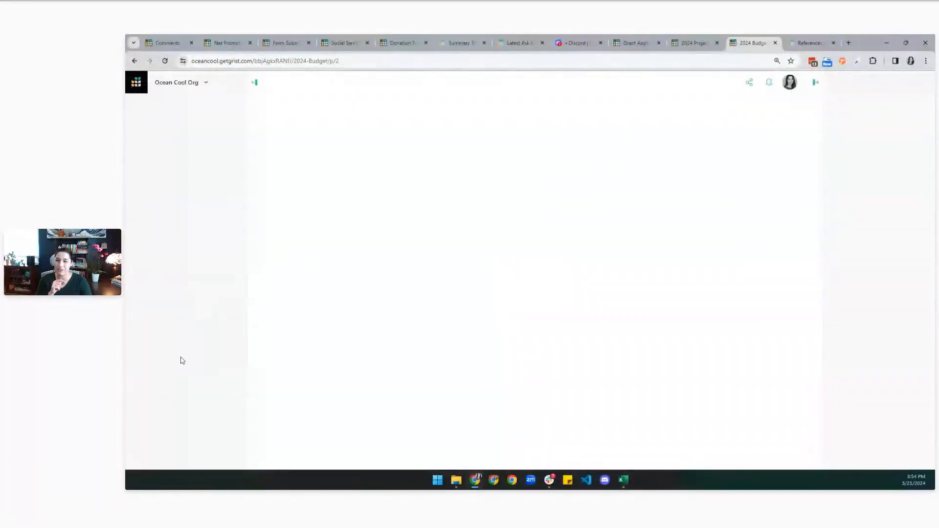
left_click(166, 373)
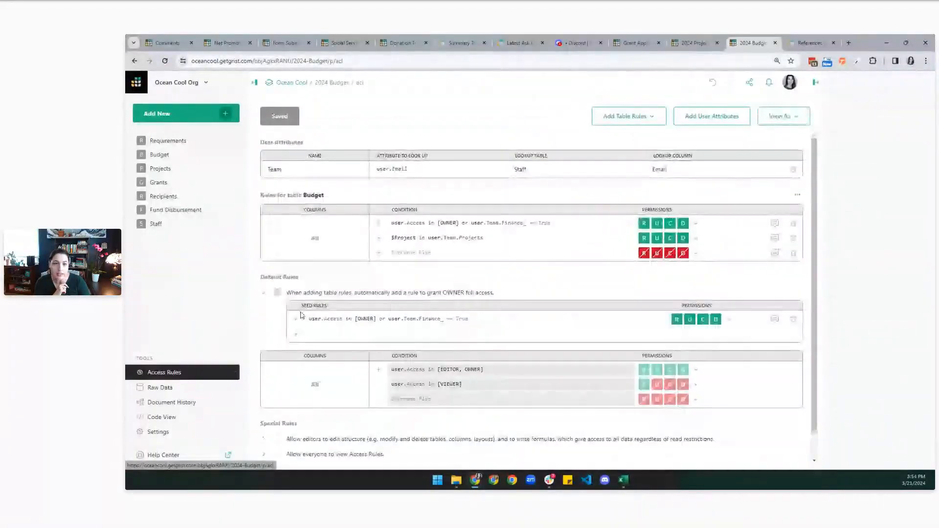
left_click(184, 222)
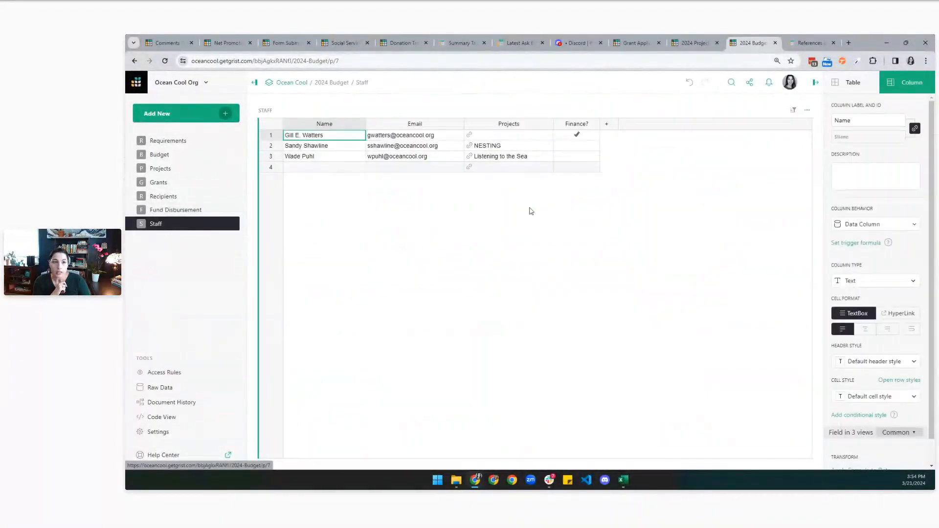
left_click(183, 155)
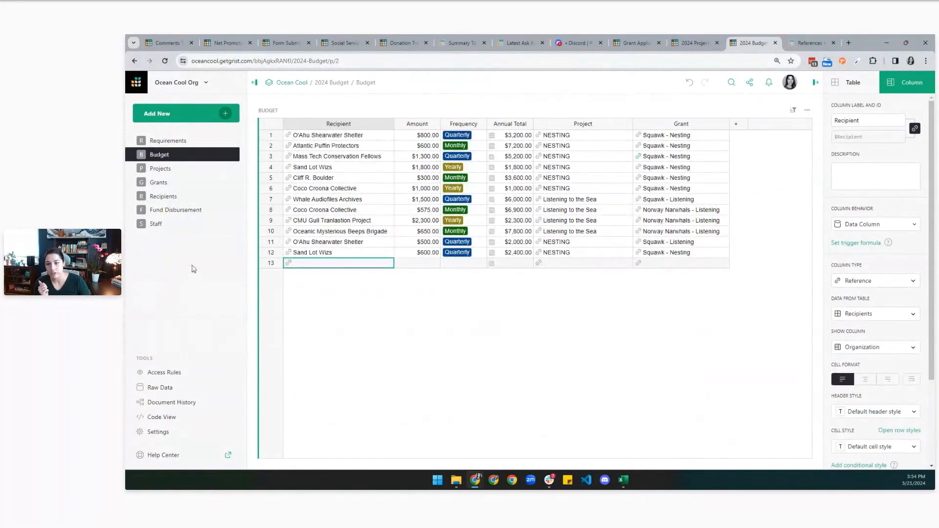
left_click(208, 225)
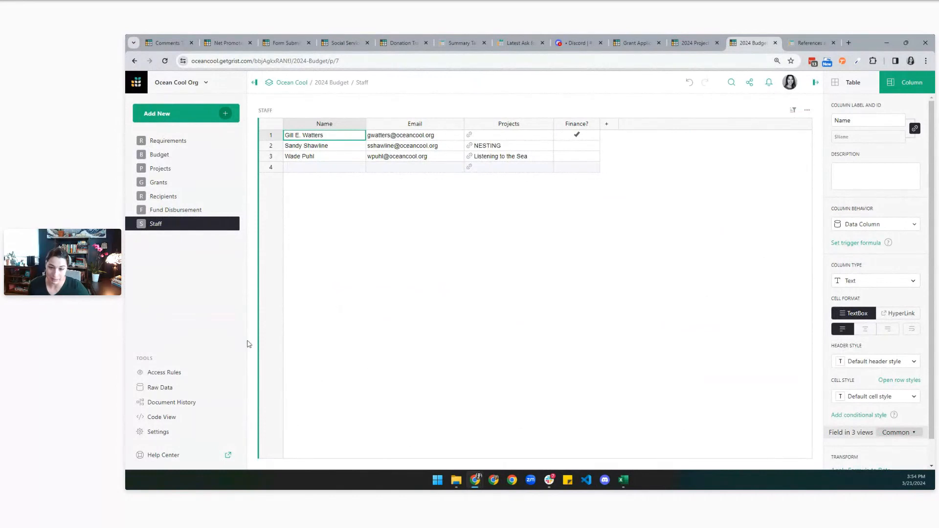
left_click(169, 372)
left_click(508, 237)
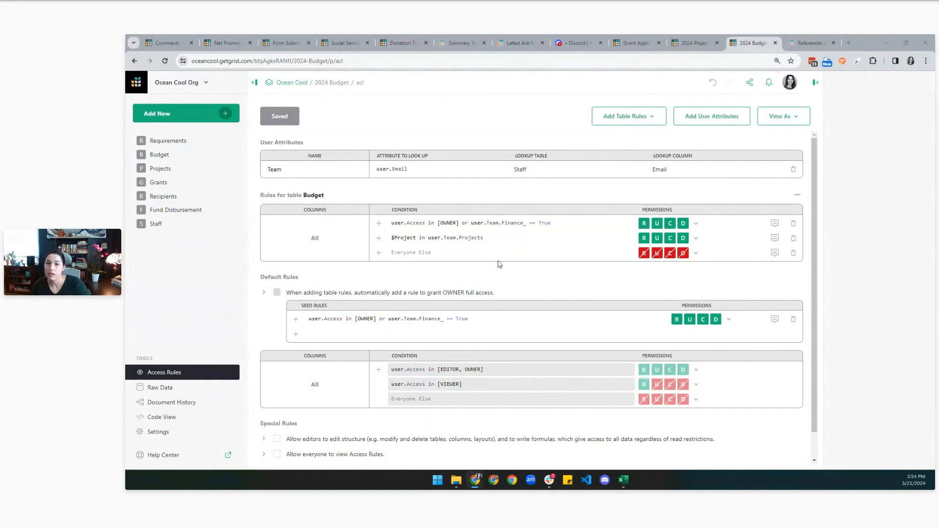
left_click(562, 238)
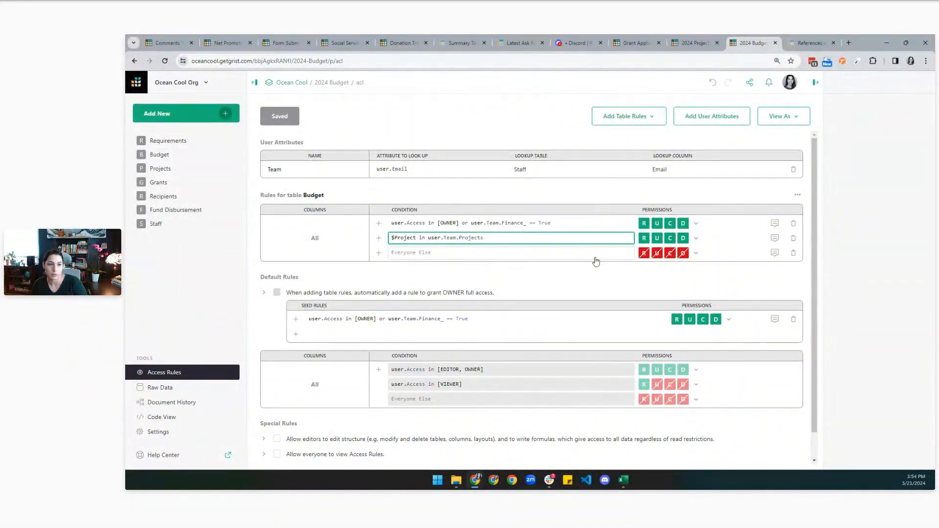
key("BackSpace")
key("BackSpace")
key("BackSpace")
key("BackSpace")
key("BackSpace")
key("BackSpace")
key("BackSpace")
key("BackSpace")
key("BackSpace")
key("BackSpace")
key("BackSpace")
key("BackSpace")
key("BackSpace")
key("BackSpace")
key("BackSpace")
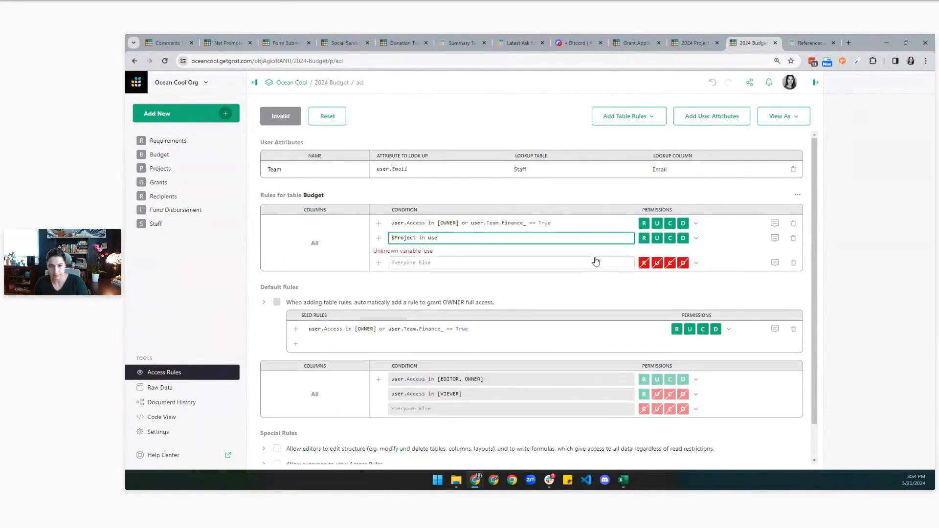
type("r.")
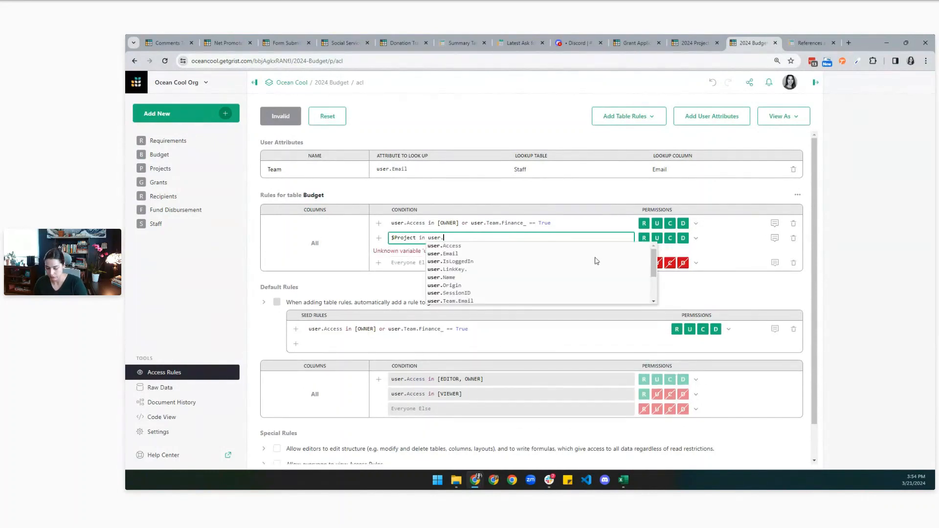
type("Team.")
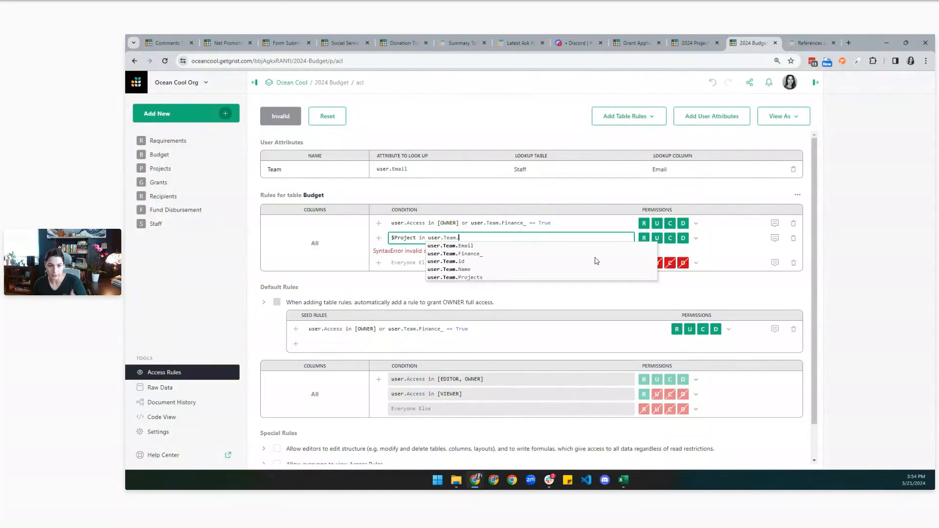
left_click(502, 277)
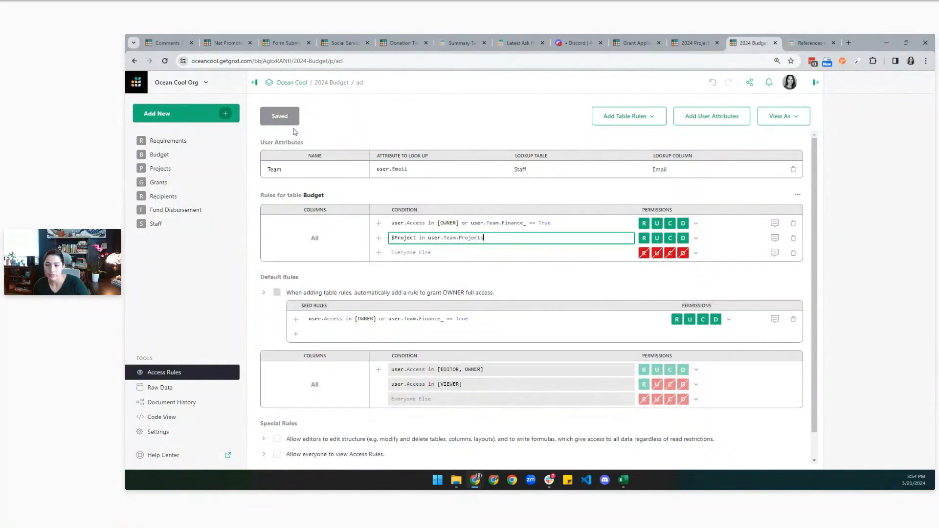
left_click(347, 129)
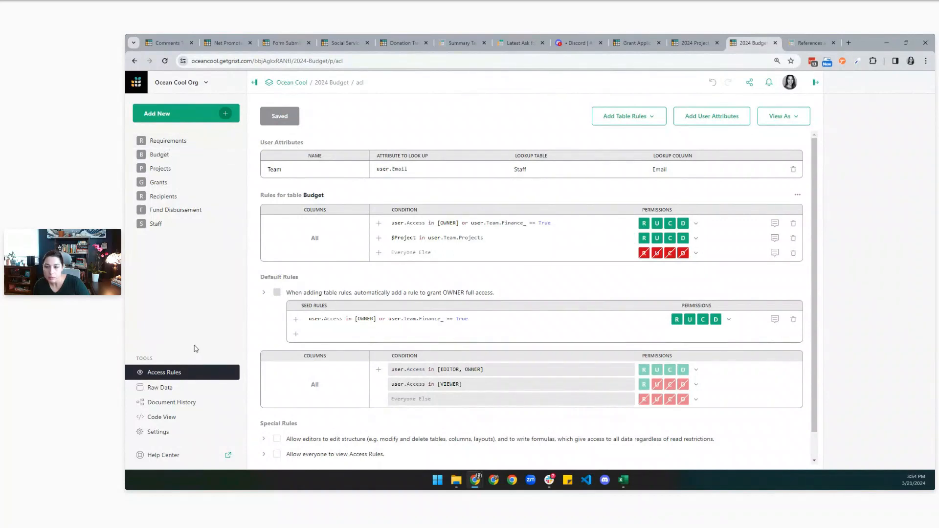
left_click(191, 154)
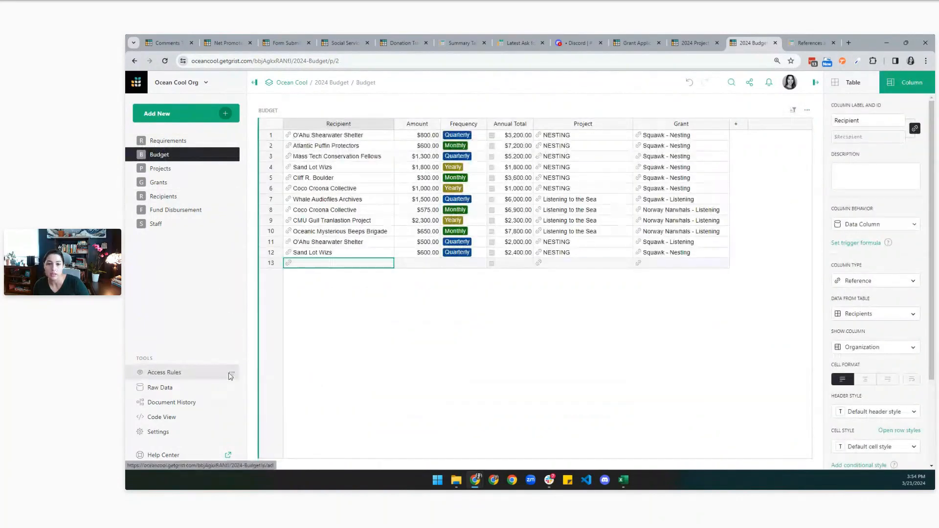
Preview the Budget table as the staff editor, then switch back to viewing as yourself.
left_click(232, 374)
left_click(273, 256)
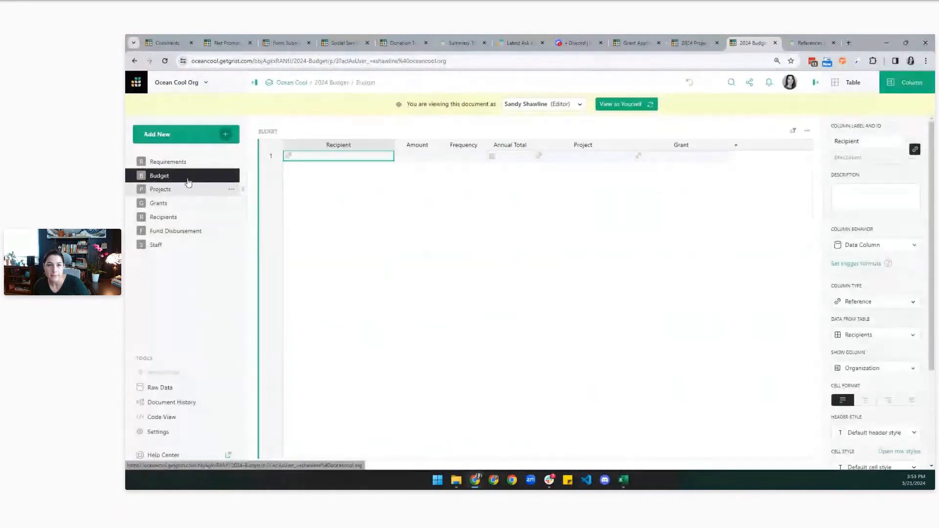
left_click(189, 187)
left_click(190, 177)
left_click(621, 104)
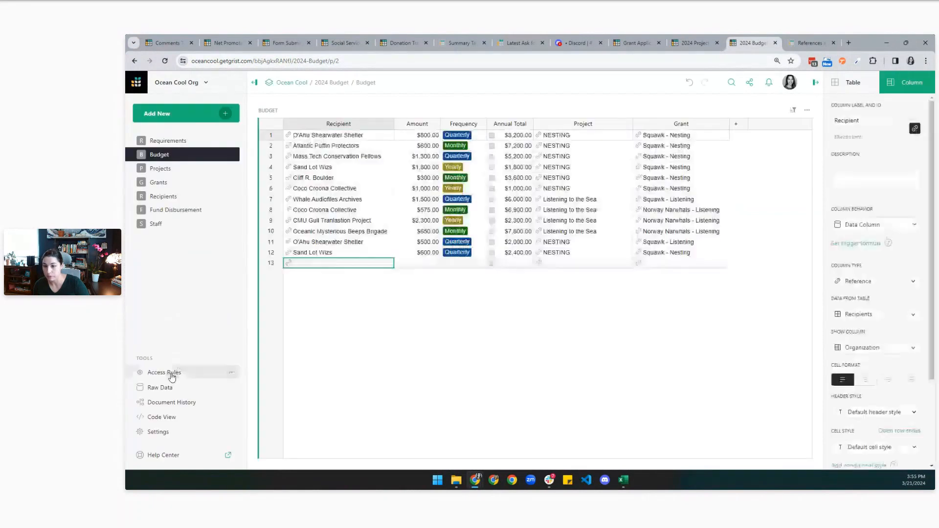
Open the Staff table and select its Projects column settings.
left_click(172, 373)
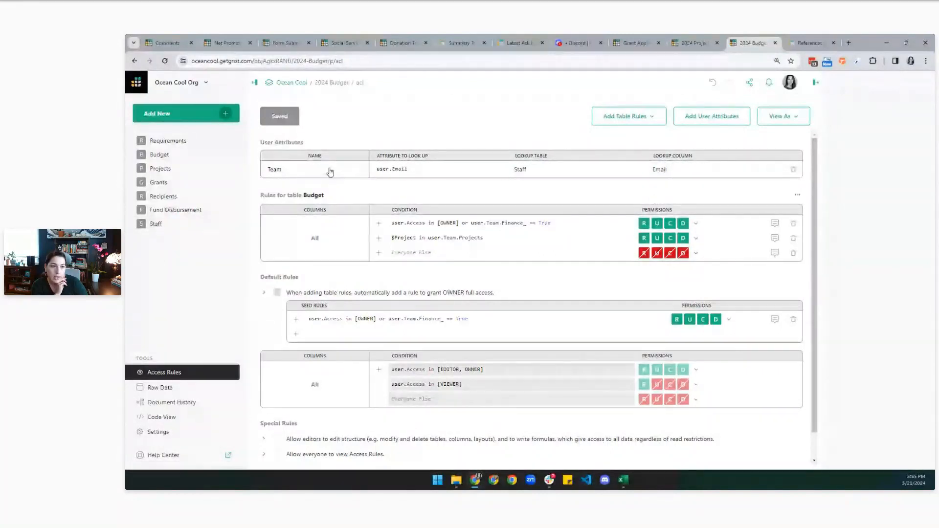
left_click(176, 223)
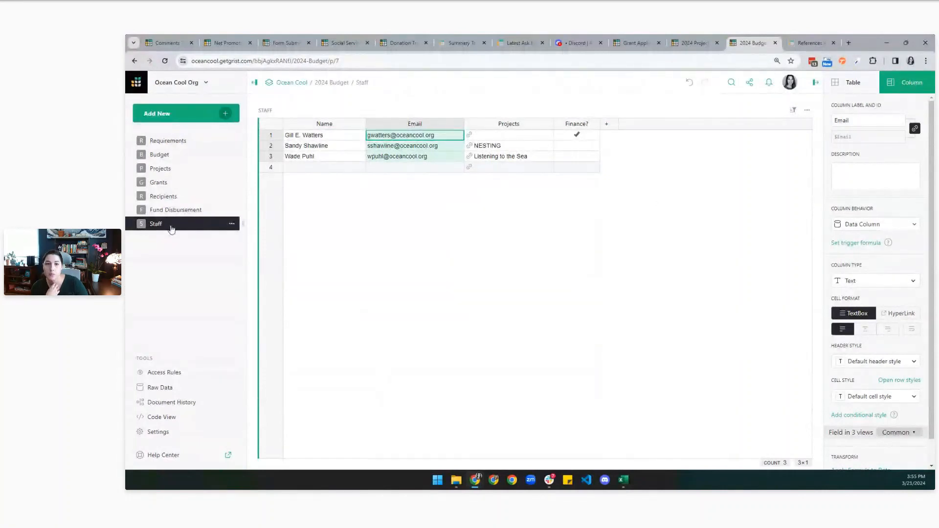
left_click(499, 158)
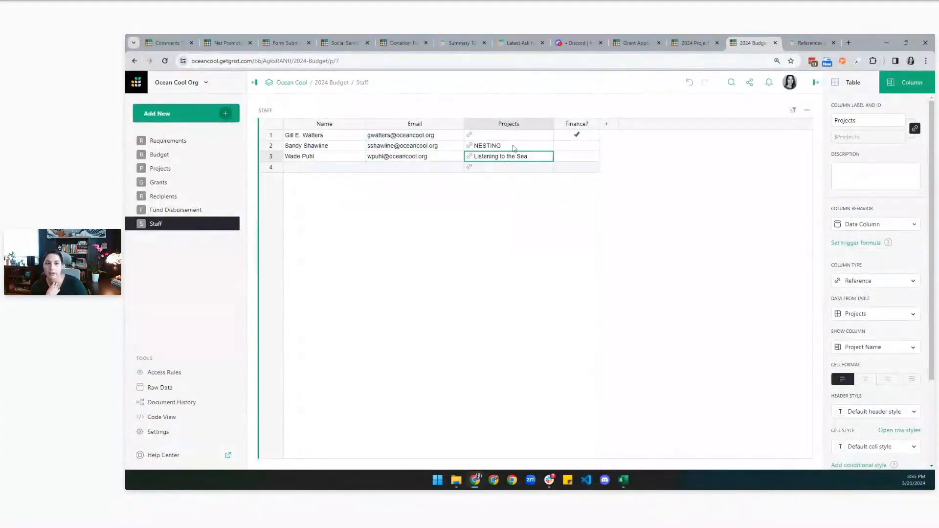
Convert Staff's Projects column to a Reference List of Projects, then view the Budget page.
left_click(888, 282)
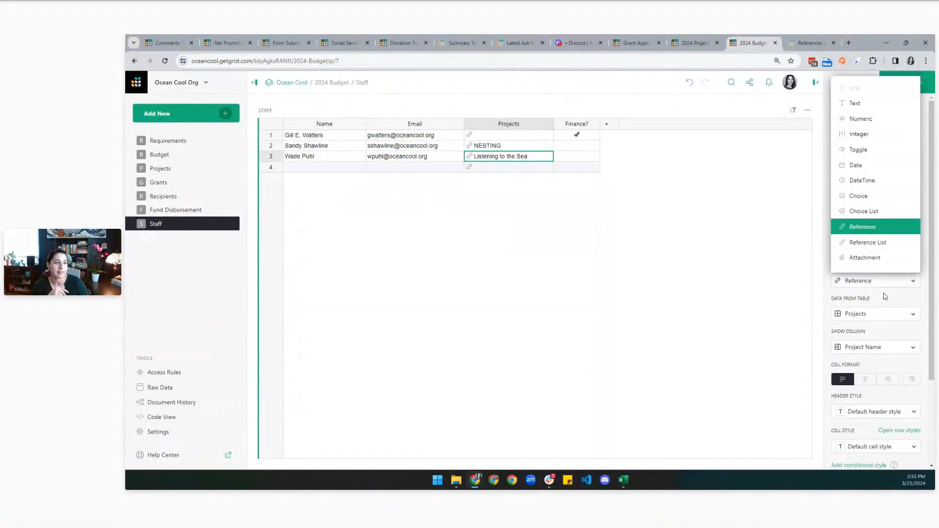
left_click(874, 242)
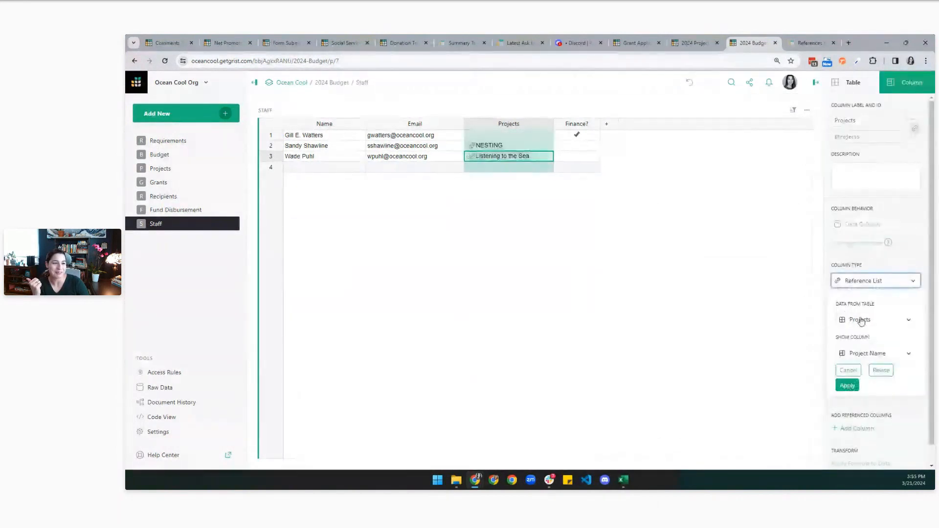
left_click(847, 386)
key("ctrl+Page_Up")
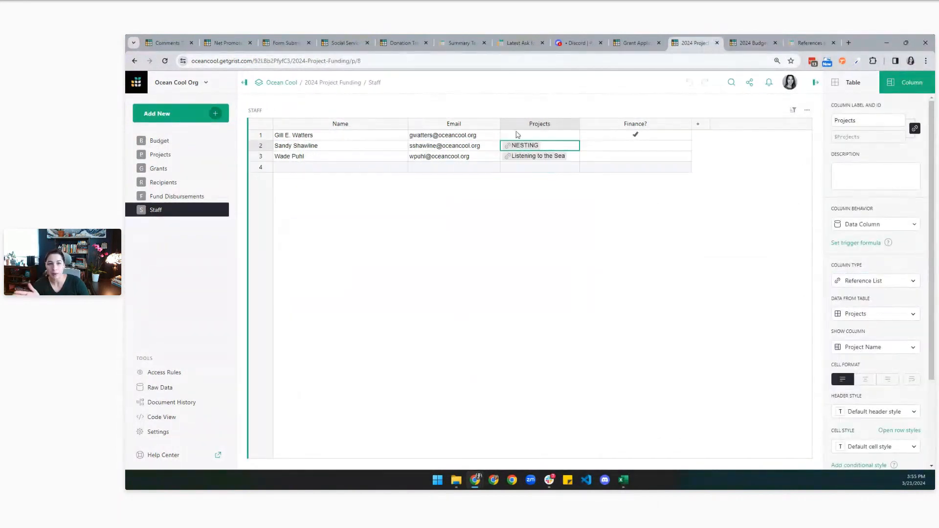
left_click(753, 43)
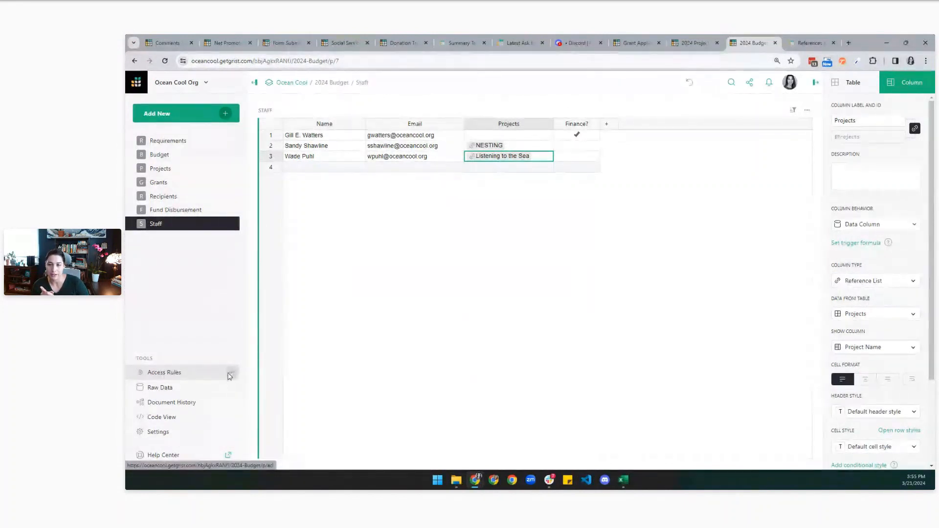
left_click(191, 154)
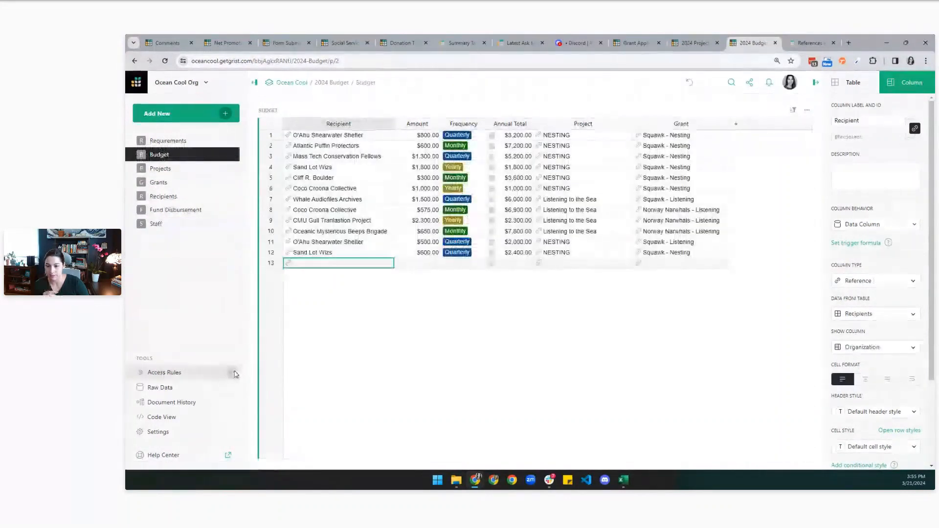
Preview the document as a staff editor, then switch back to viewing as yourself.
left_click(234, 374)
left_click(270, 257)
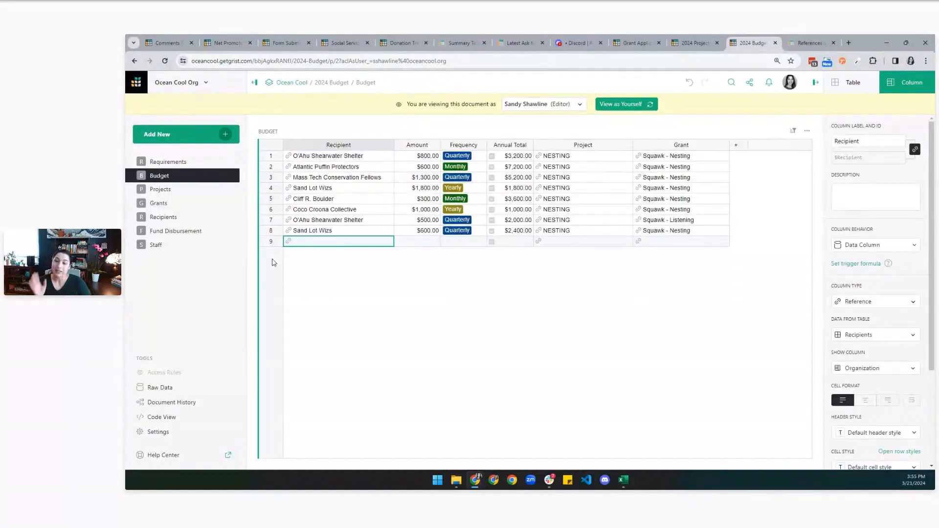
left_click(635, 105)
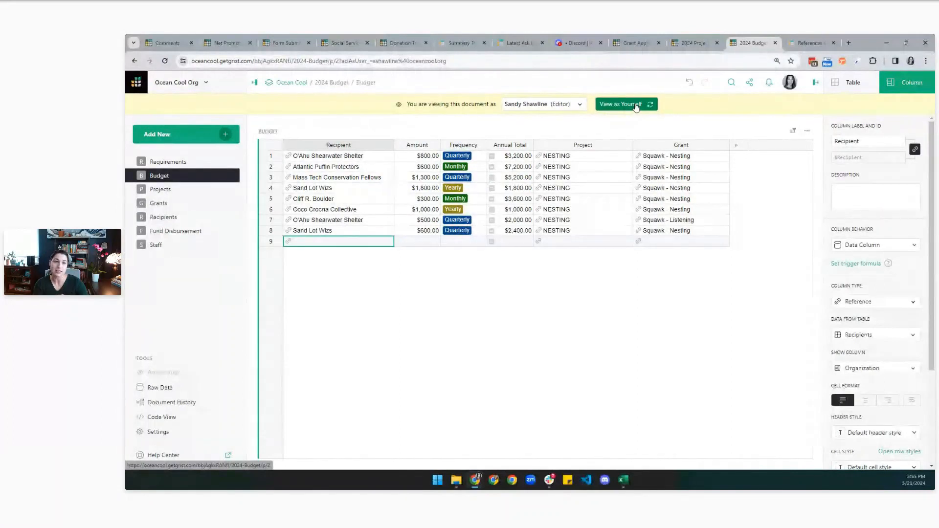
Glance at the 2024 Project Funding pages, then open the 2024 Budget Staff table.
key("ctrl+shift+Tab")
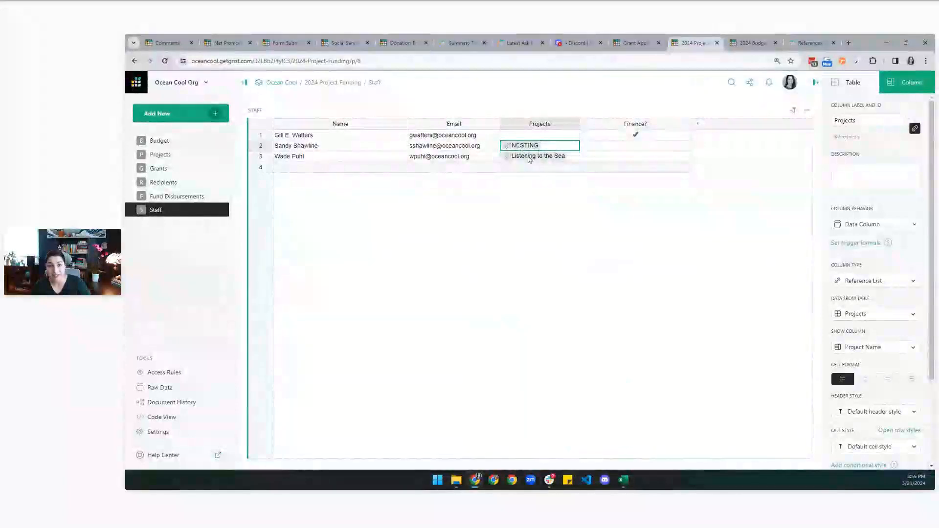
key("ctrl+Up")
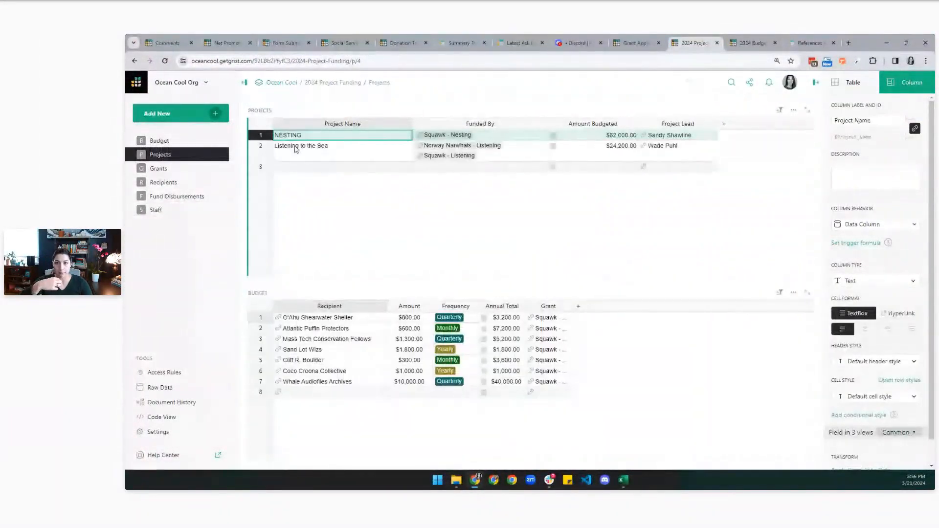
key("ctrl+Up")
key("ctrl+Up")
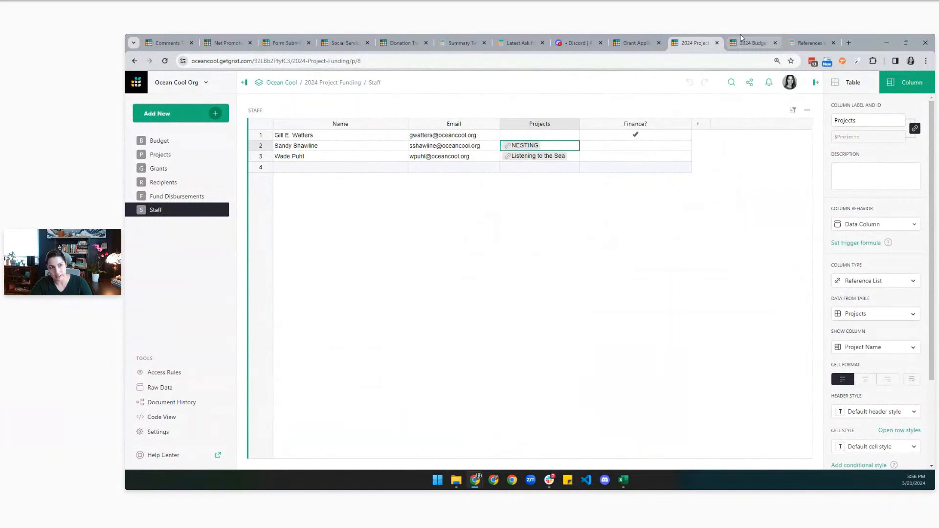
left_click(752, 42)
left_click(153, 228)
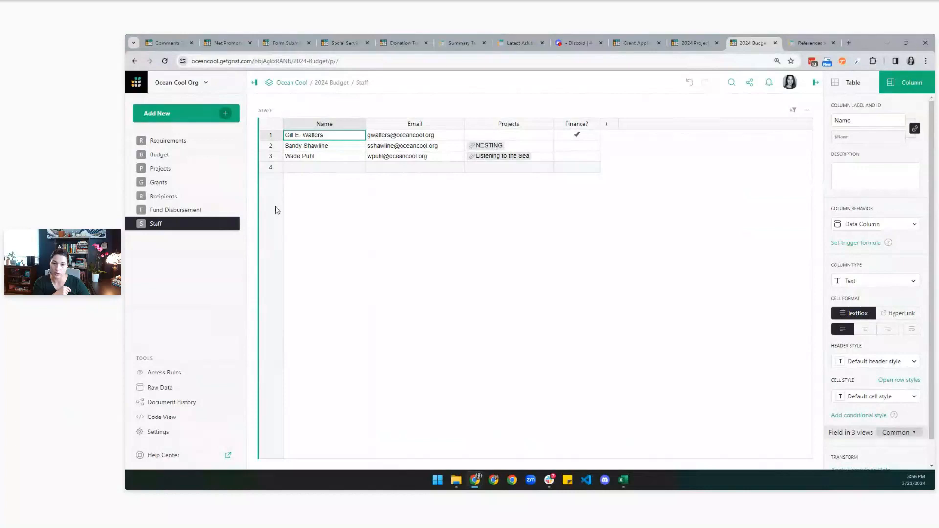
Preview the Budget page as one staff editor, then the other, and return to your own view.
left_click(194, 153)
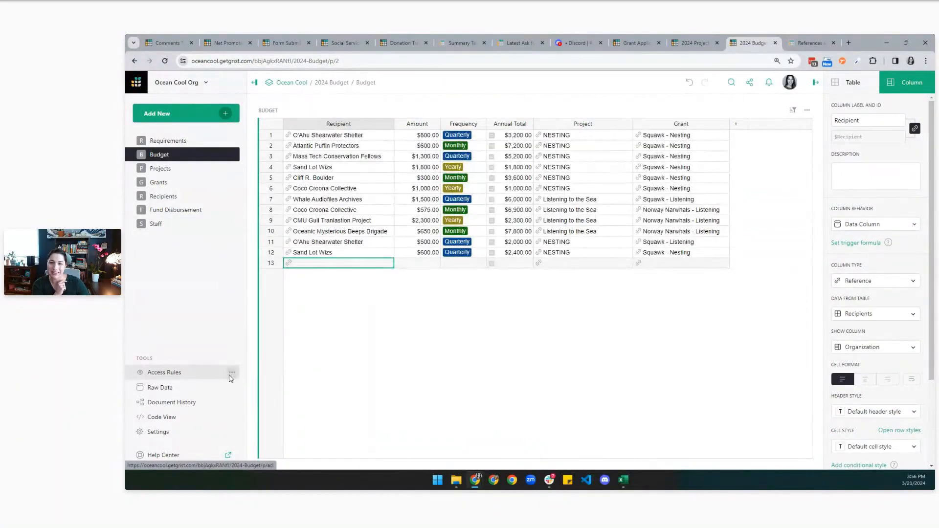
left_click(231, 374)
left_click(272, 260)
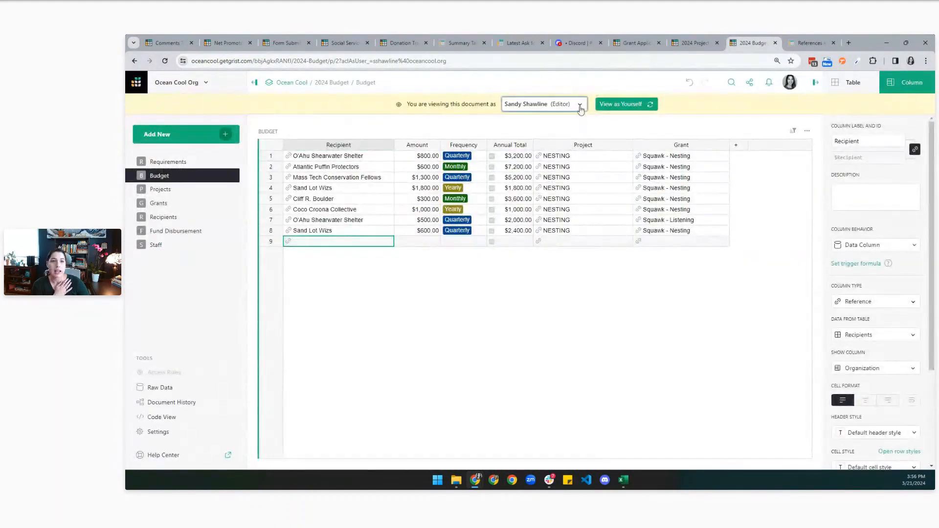
left_click(580, 106)
left_click(546, 259)
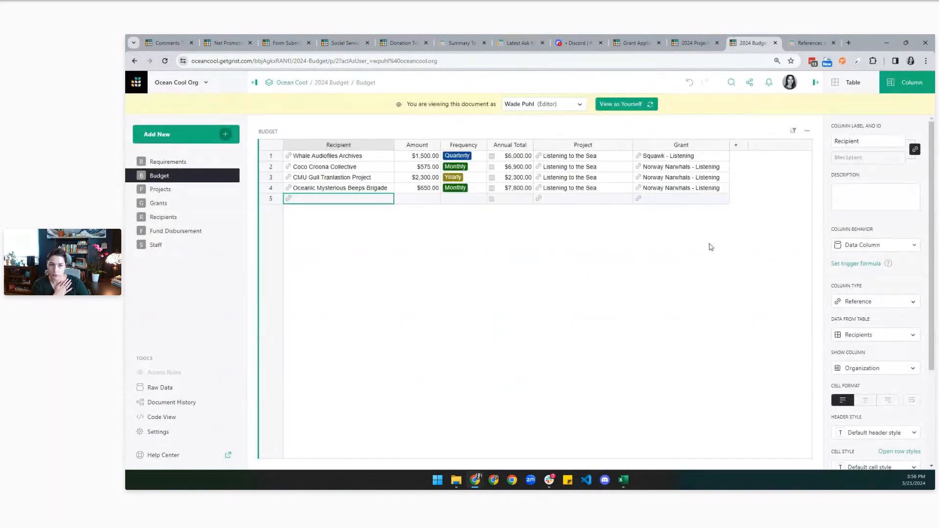
left_click(618, 105)
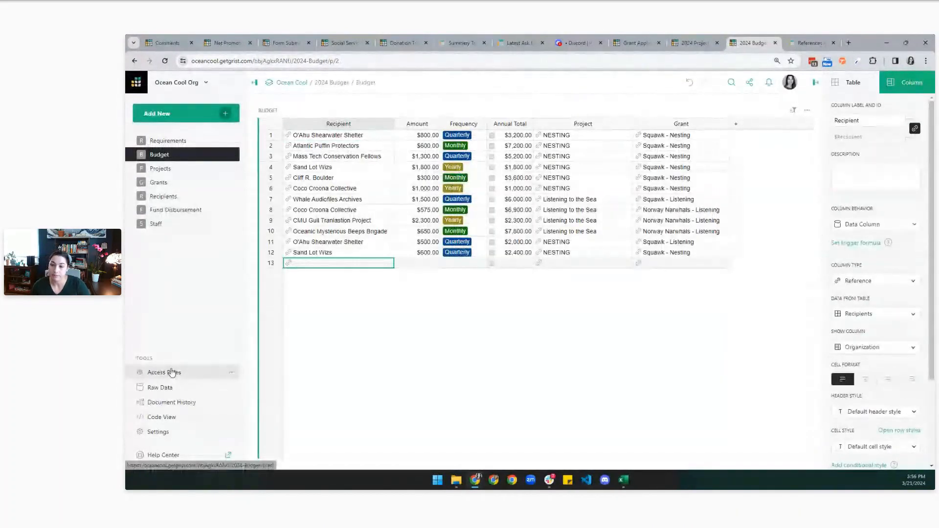
left_click(166, 373)
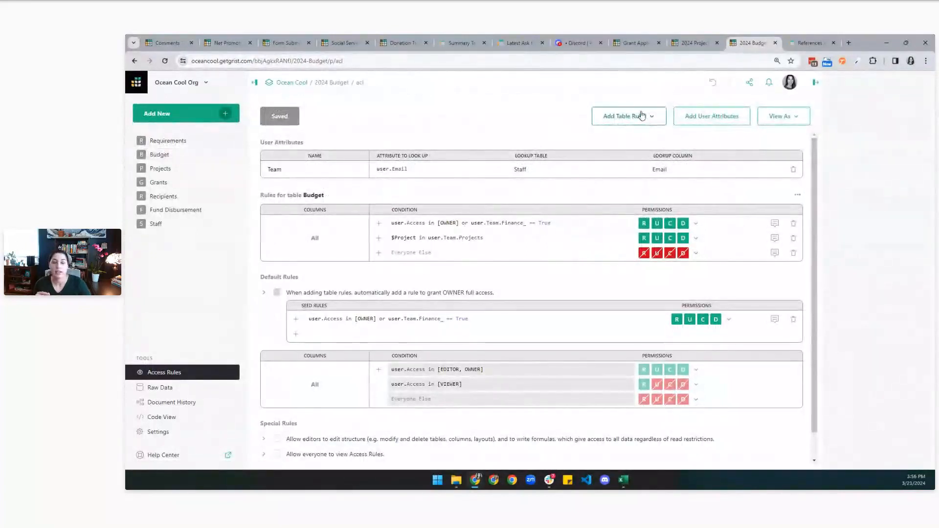
Review Projects and Staff, follow the NESTING link, and inspect the Projects and Recipient column settings.
left_click(189, 169)
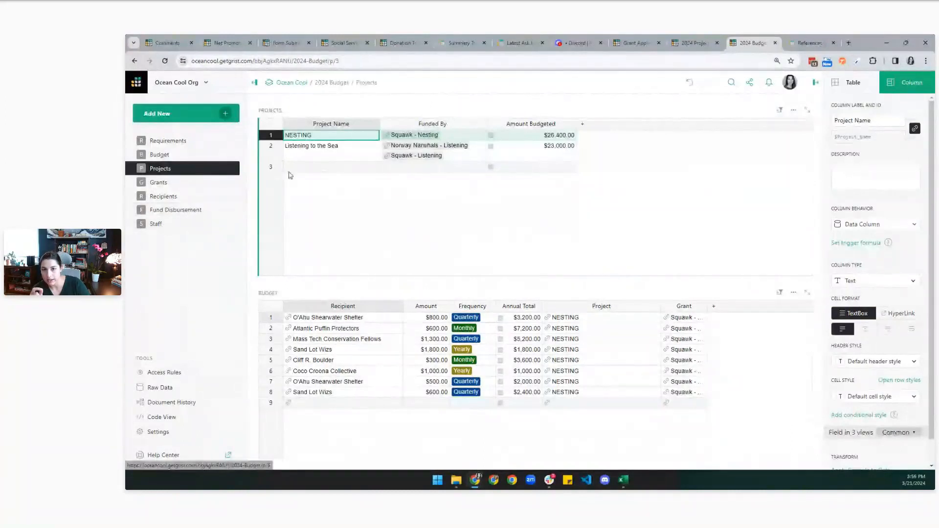
left_click(166, 224)
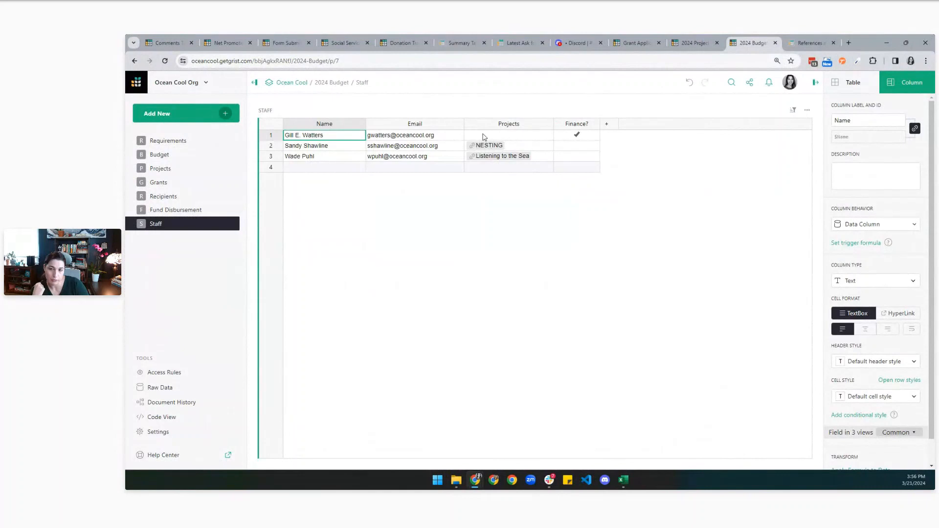
left_click(467, 145)
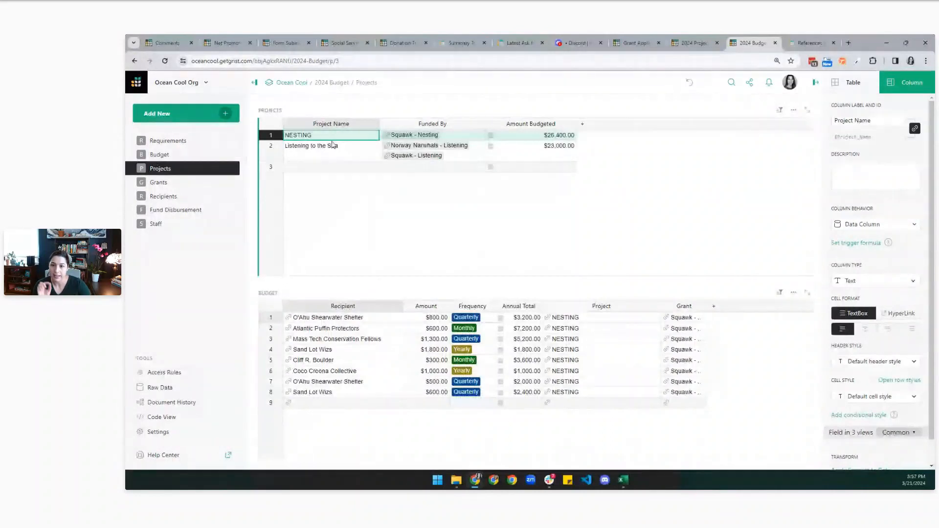
left_click(177, 224)
left_click(521, 145)
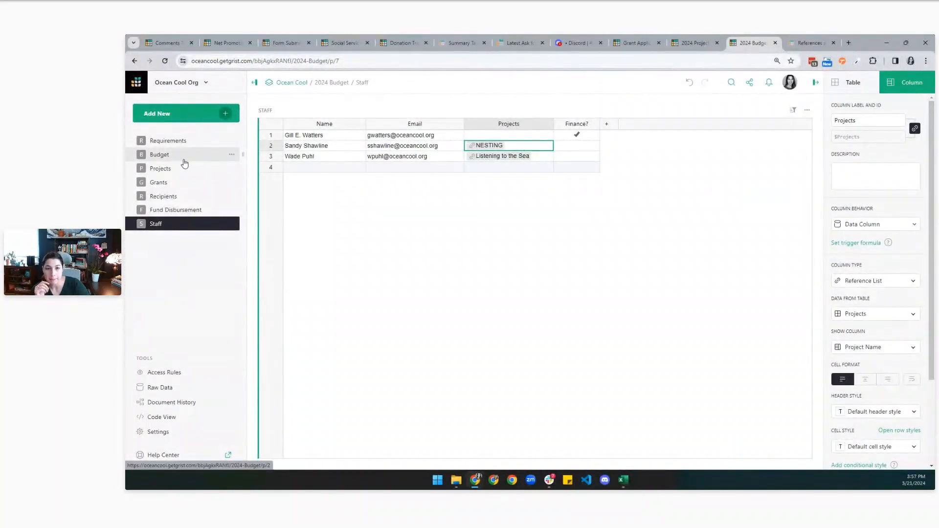
left_click(185, 157)
left_click(330, 137)
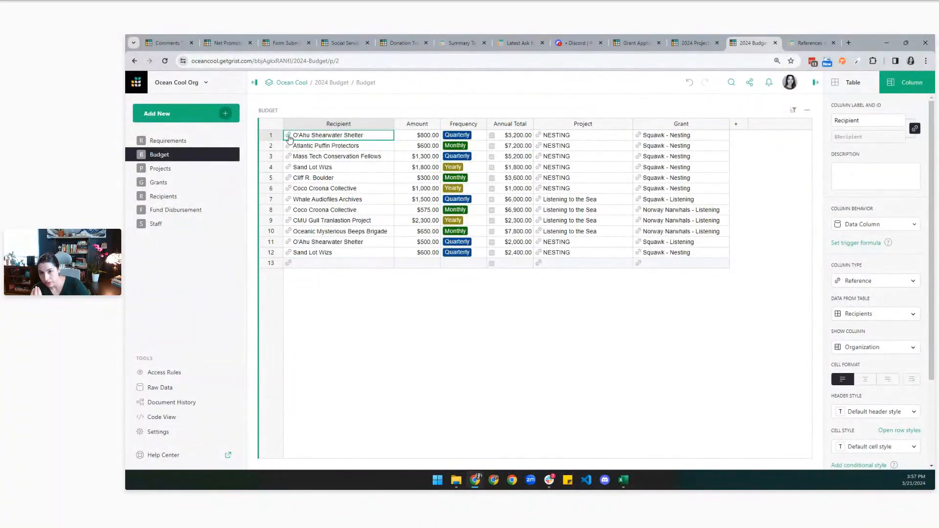
left_click(180, 197)
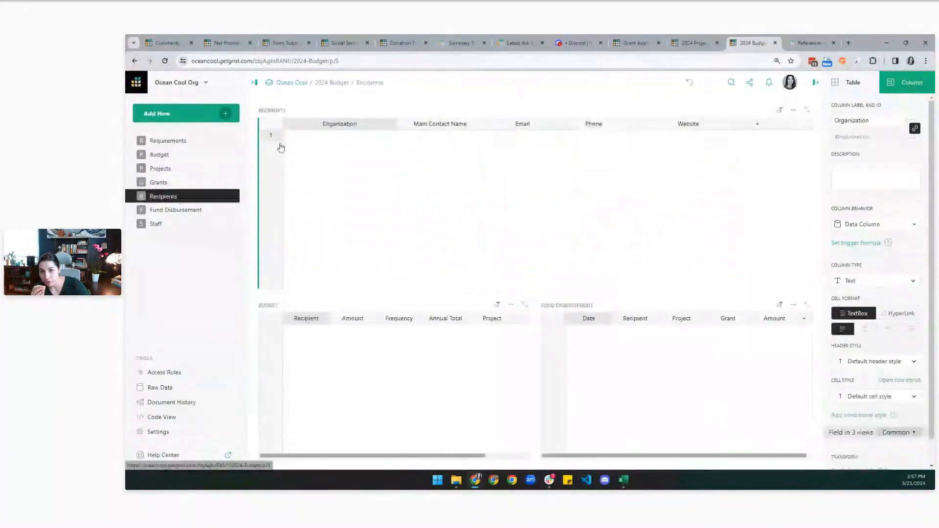
Switch the Budget Recipient column to display Row IDs and compare the recipient IDs.
left_click(278, 135)
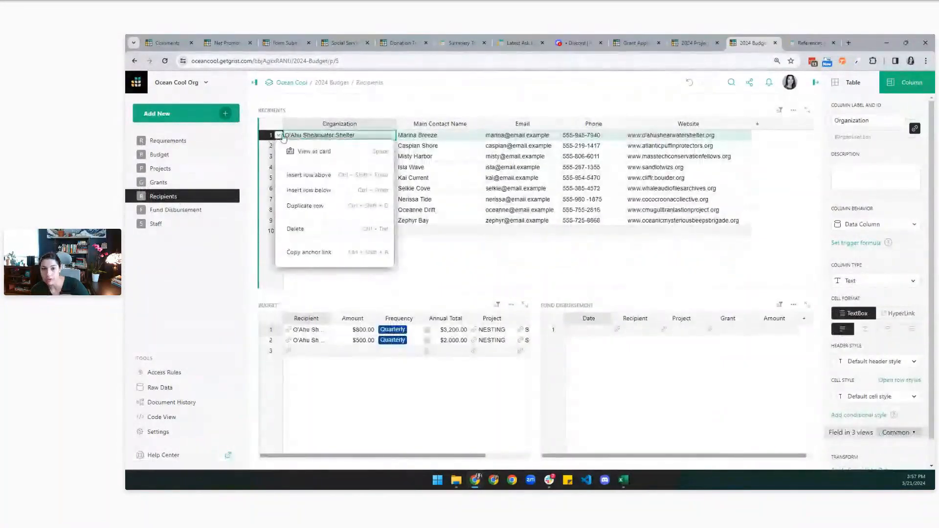
left_click(430, 141)
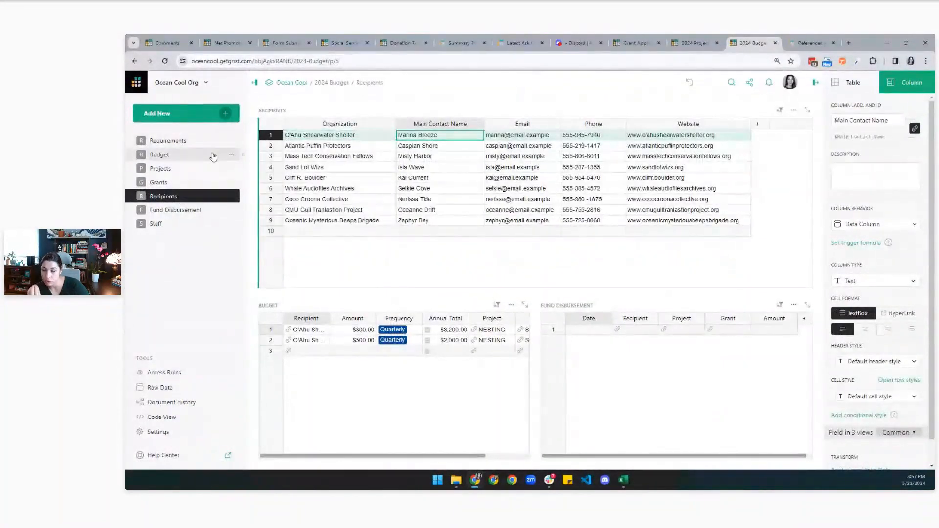
left_click(185, 159)
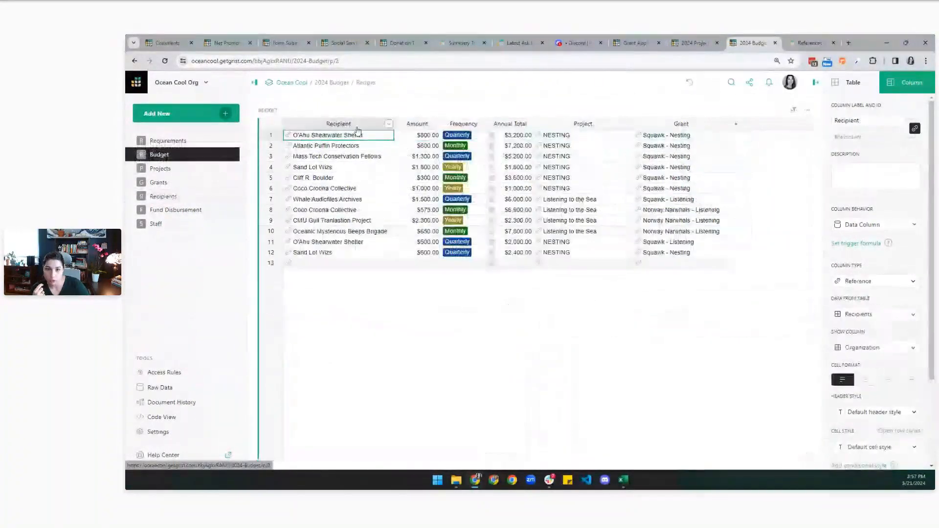
left_click(871, 347)
left_click(860, 443)
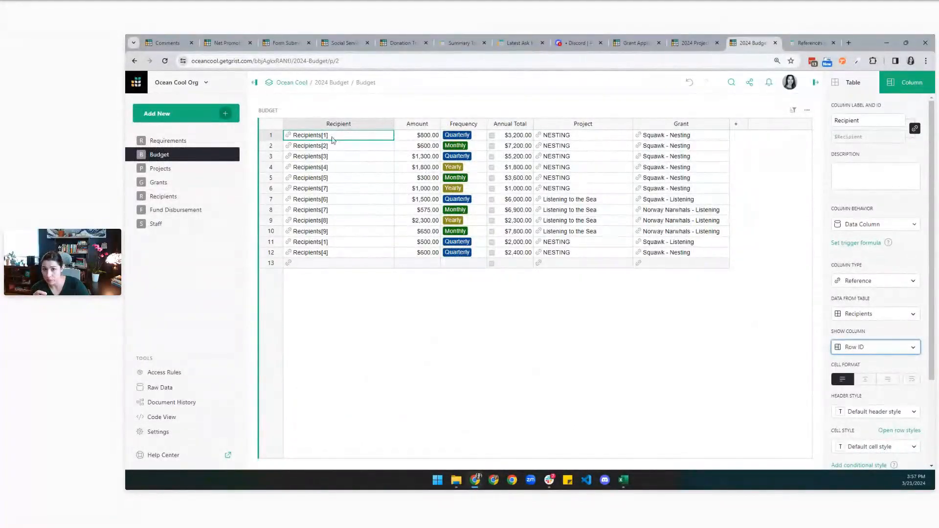
left_click(333, 188)
left_click(336, 211)
Restore Organization names in the Recipient column and select Coco Croona Collective in row 6.
key("ctrl+z")
key("ctrl+z")
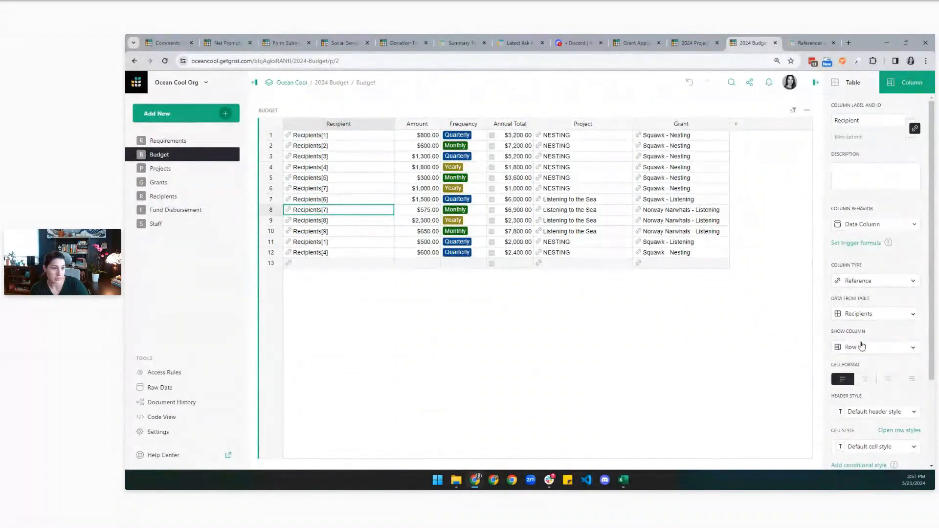
left_click(862, 346)
left_click(861, 368)
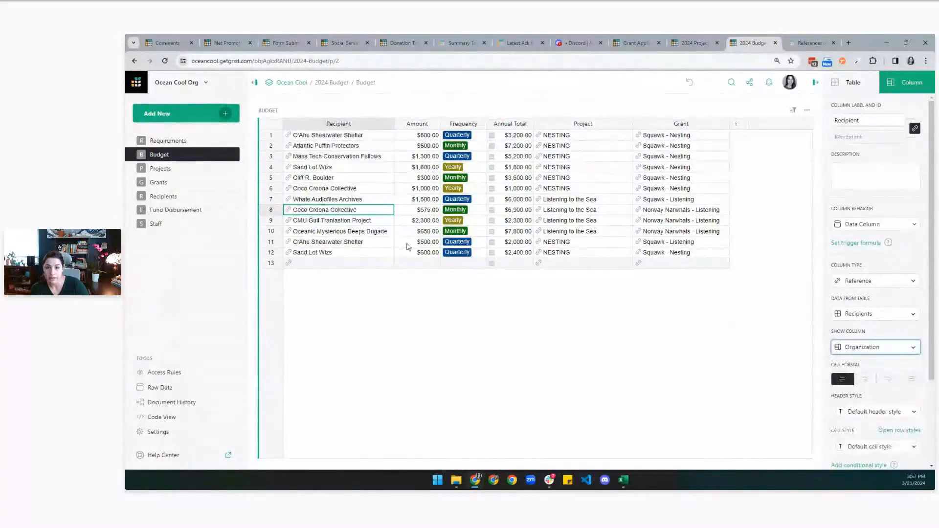
left_click(382, 189)
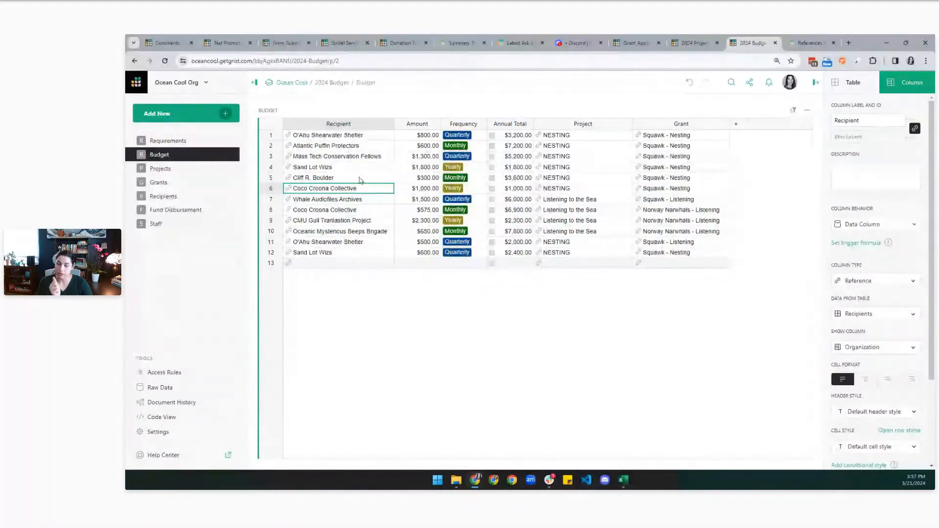
left_click(174, 169)
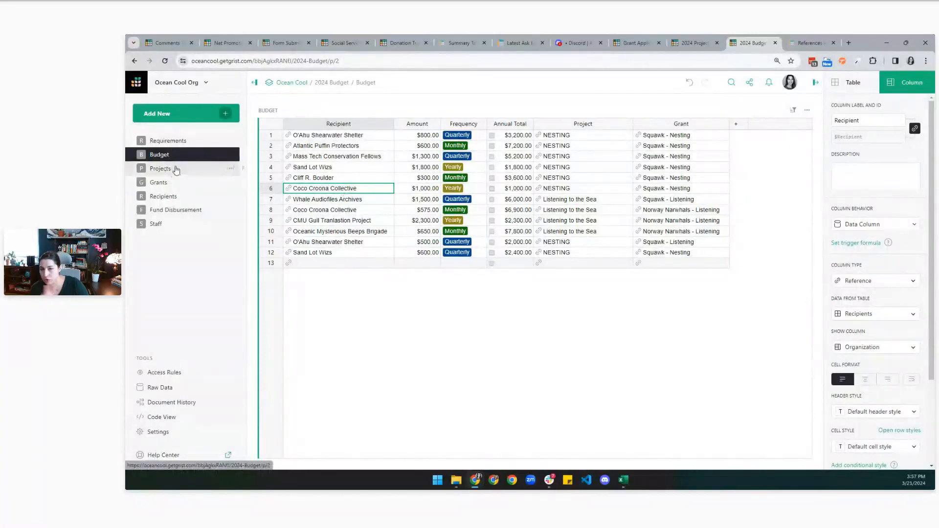
Add a 'Staff' column to Projects as a Reference to the Staff table showing Name.
left_click(583, 126)
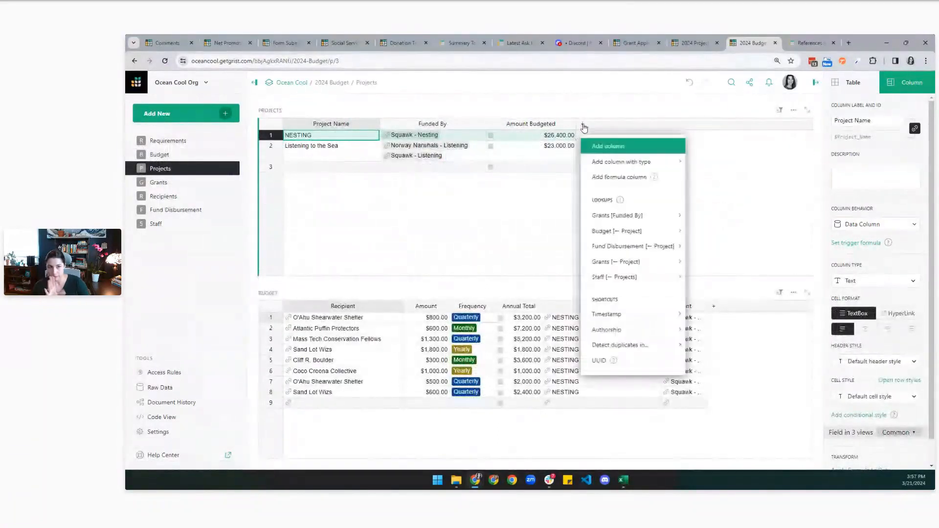
left_click(608, 146)
type("Staff")
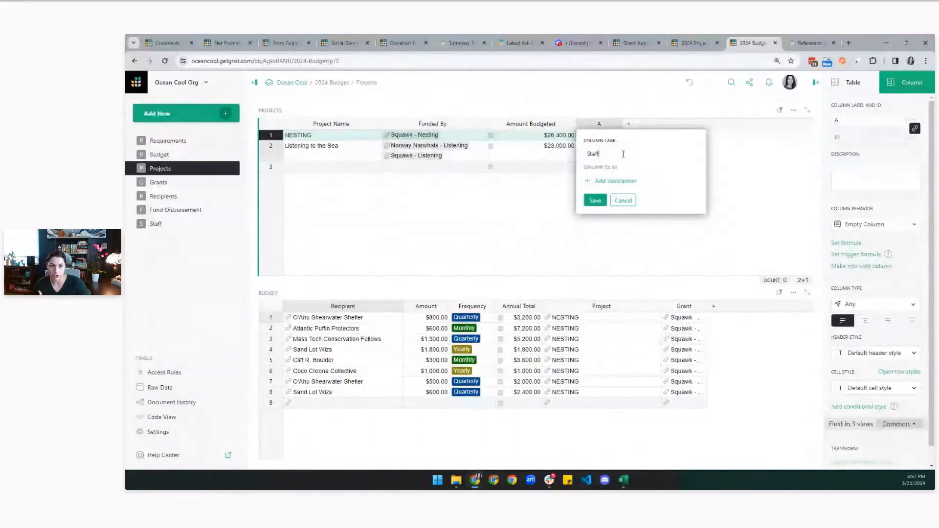
left_click(595, 200)
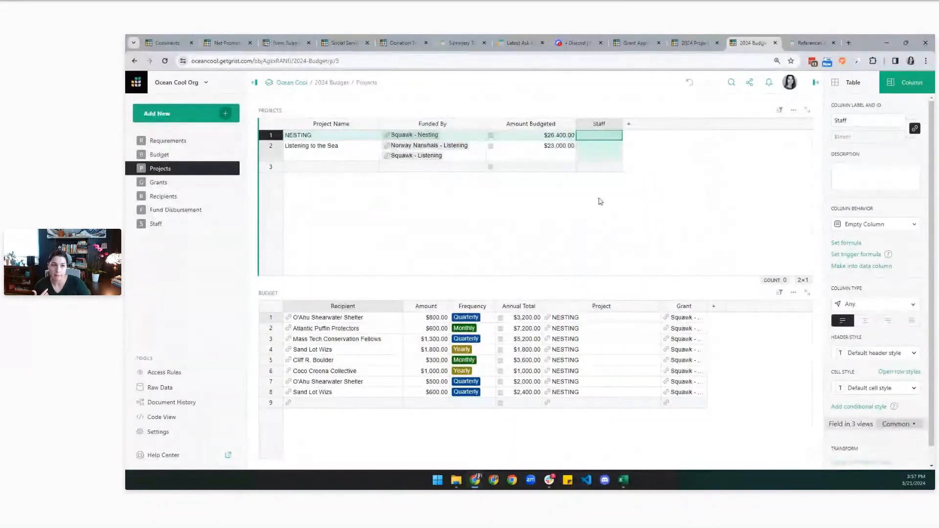
left_click(843, 303)
left_click(873, 251)
left_click(875, 337)
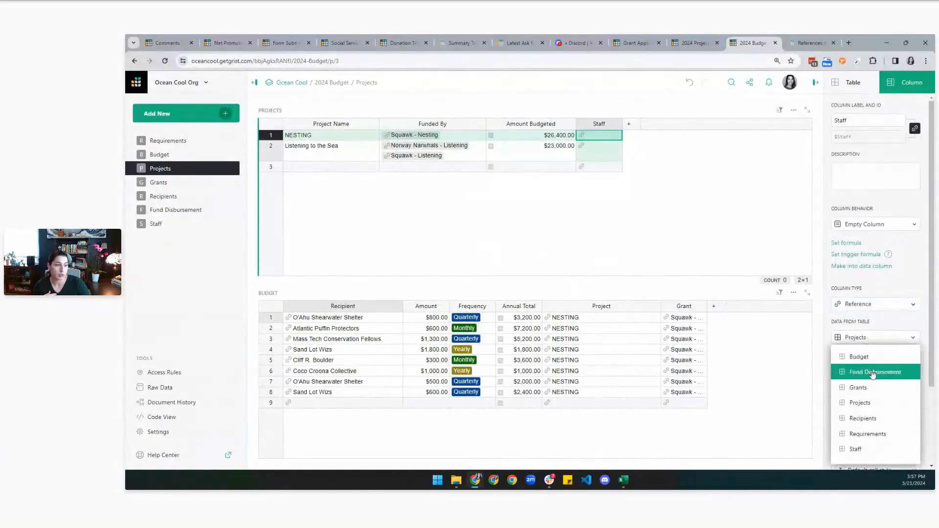
left_click(861, 447)
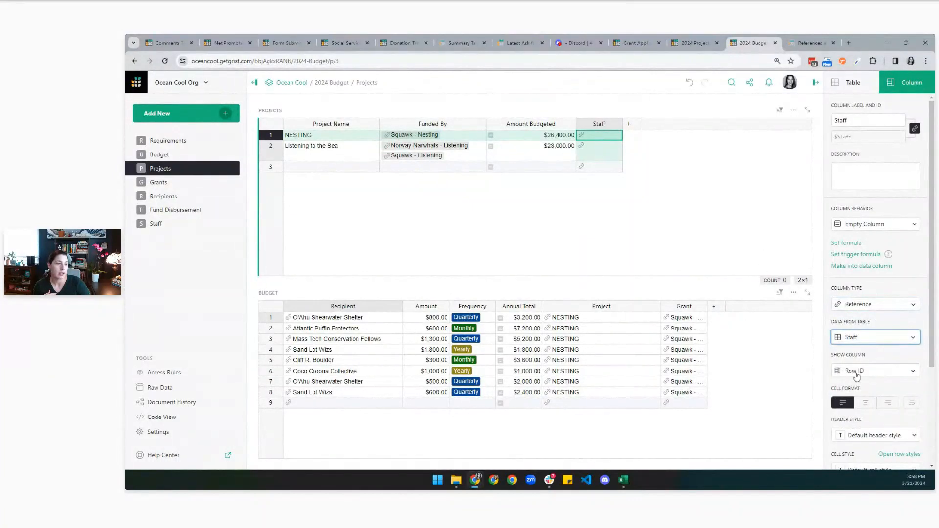
left_click(856, 375)
left_click(857, 390)
Assign different staff members to NESTING and Listening to the Sea, and widen the Staff column.
double_click(594, 139)
left_click(602, 182)
double_click(599, 149)
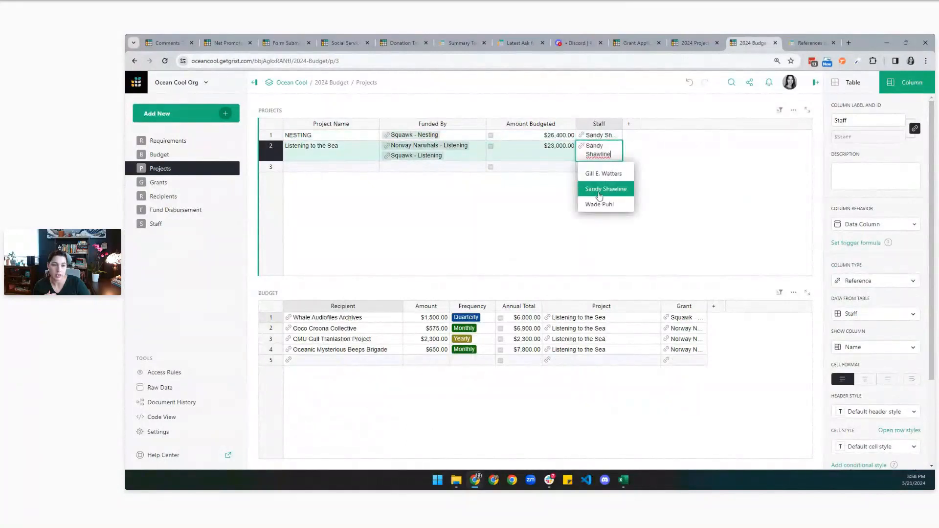
left_click(599, 203)
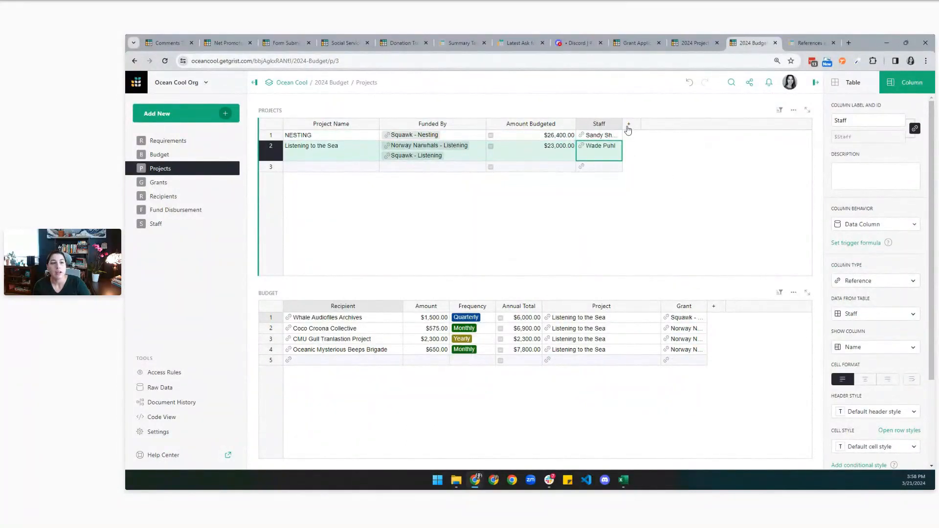
left_click_drag(622, 128, 691, 128)
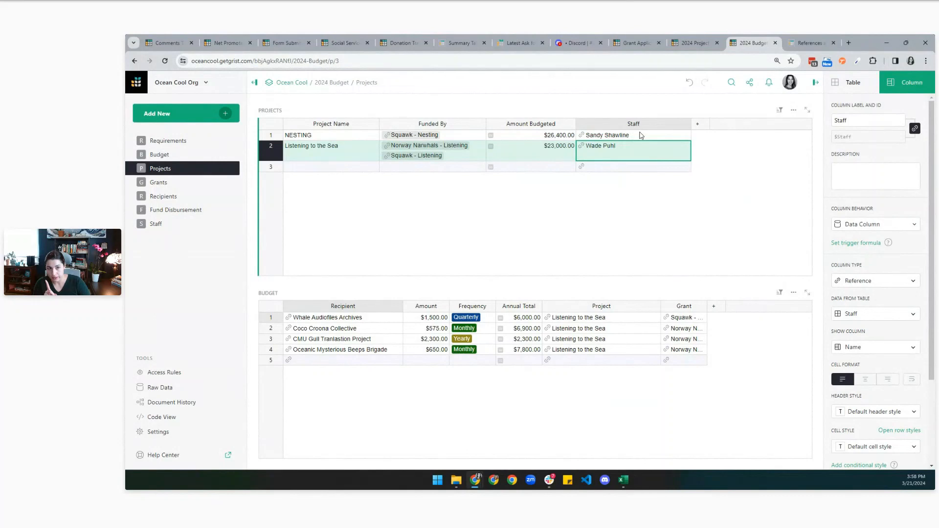
left_click(171, 374)
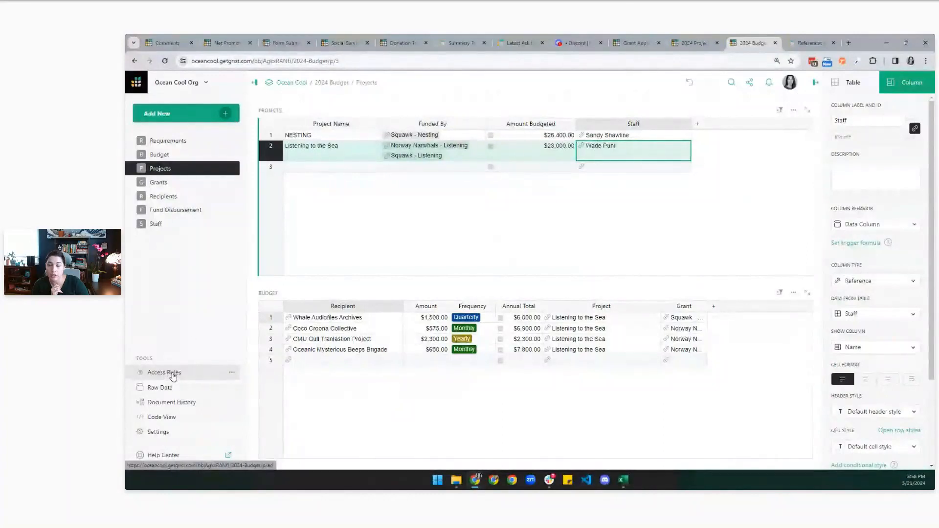
left_click(606, 135, "shift")
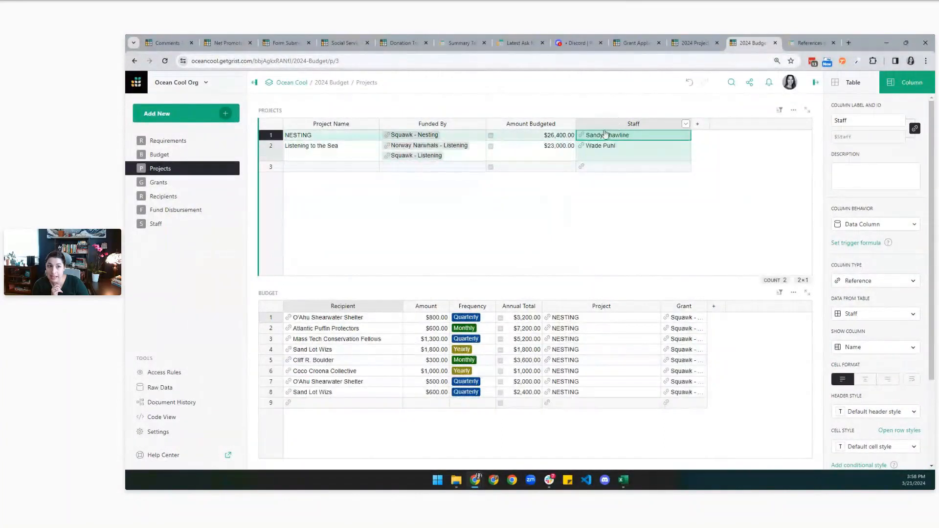
left_click(156, 224)
Add an 'id' column to Staff with the formula =$id.
left_click(264, 146)
left_click(607, 124)
left_click(618, 144)
type("id")
key("Return")
key("equal")
type("$")
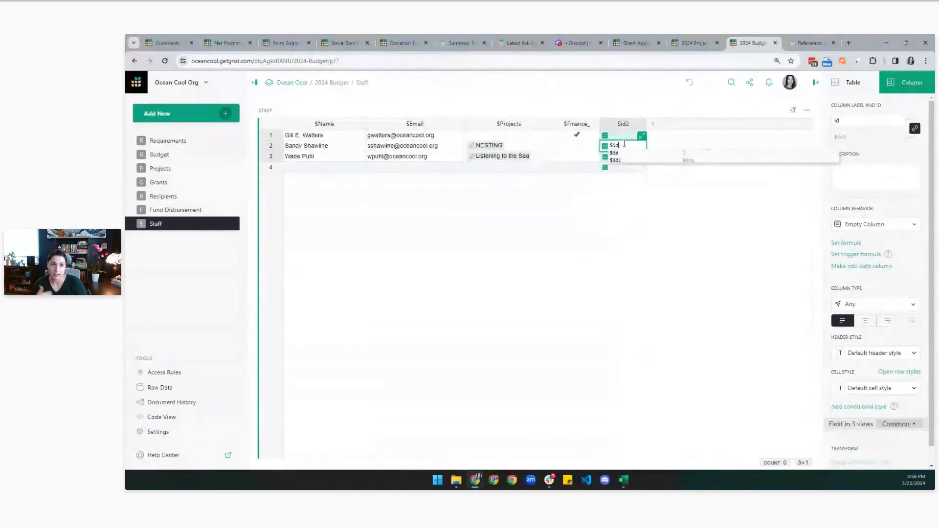
key("Escape")
type("=$id")
key("Return")
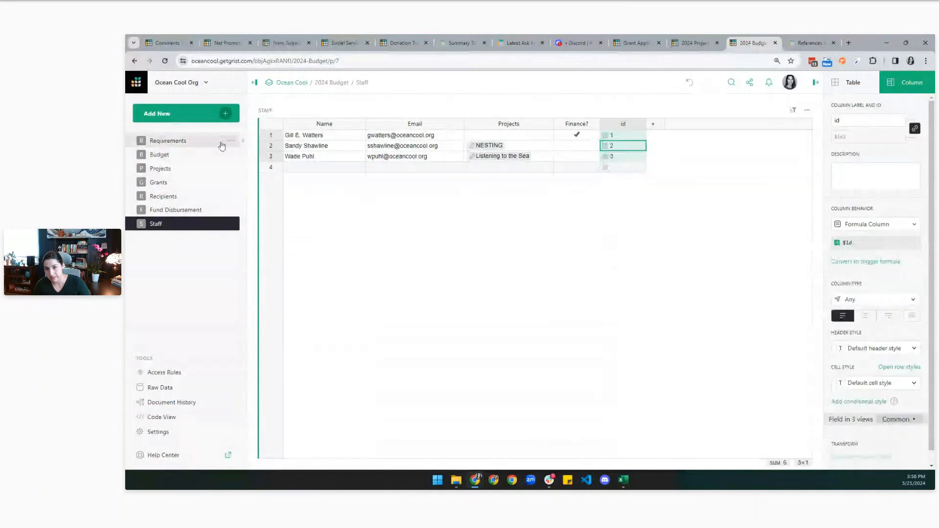
Move the third staff member above the second and check their id values.
left_click(268, 160)
left_click_drag(268, 160, 268, 148)
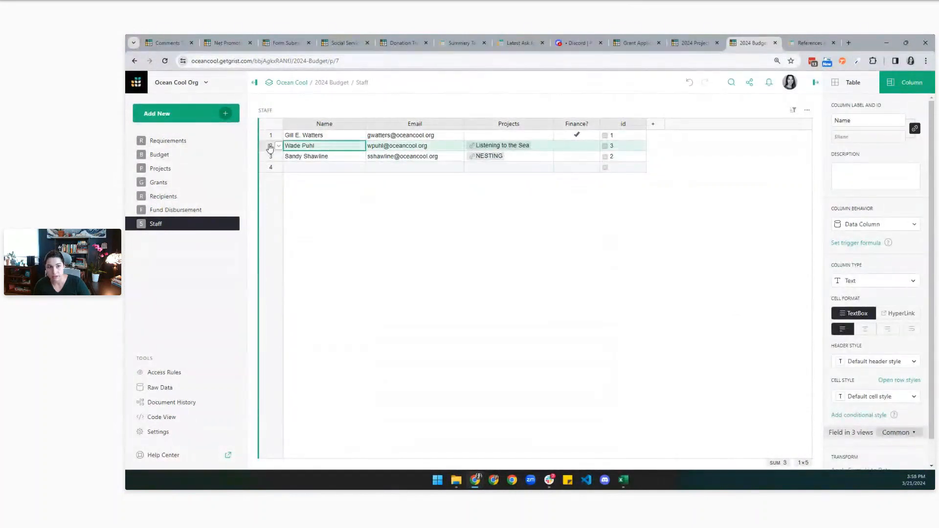
left_click(620, 161)
left_click(621, 151)
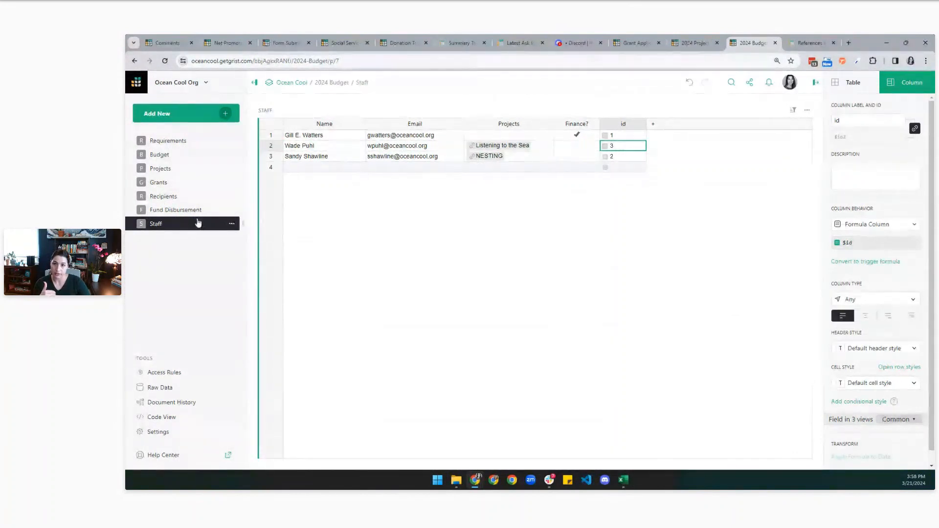
Set the Projects Staff column to display Row ID, compare Staff ids, then reopen access rules.
left_click(179, 168)
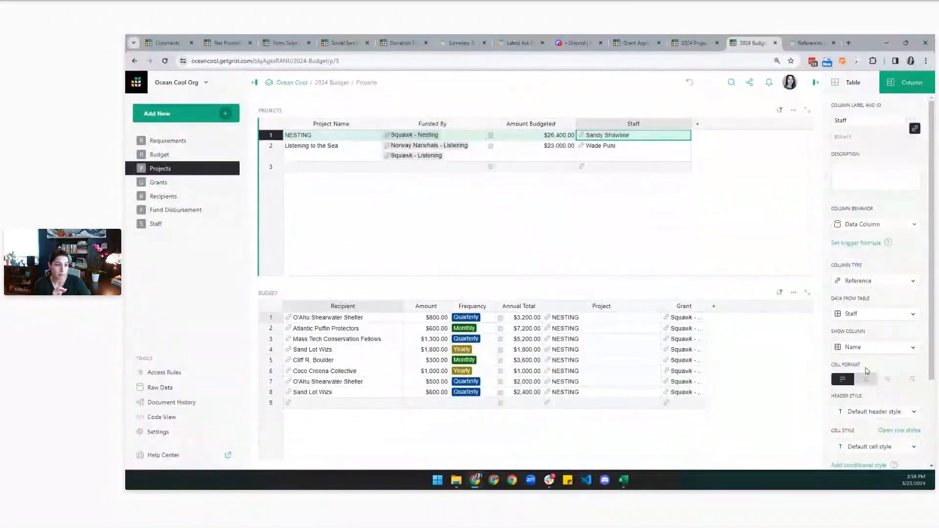
left_click(873, 347)
left_click(875, 442)
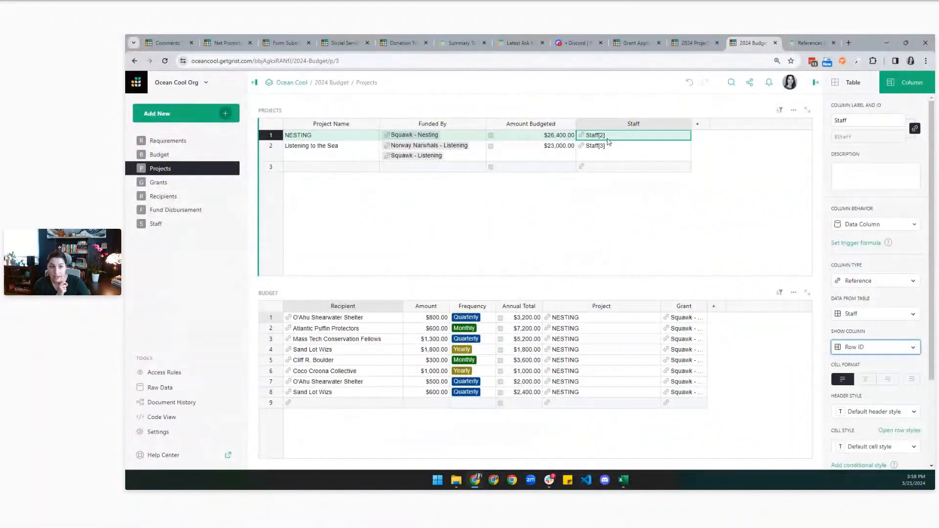
left_click(156, 225)
left_click(627, 157)
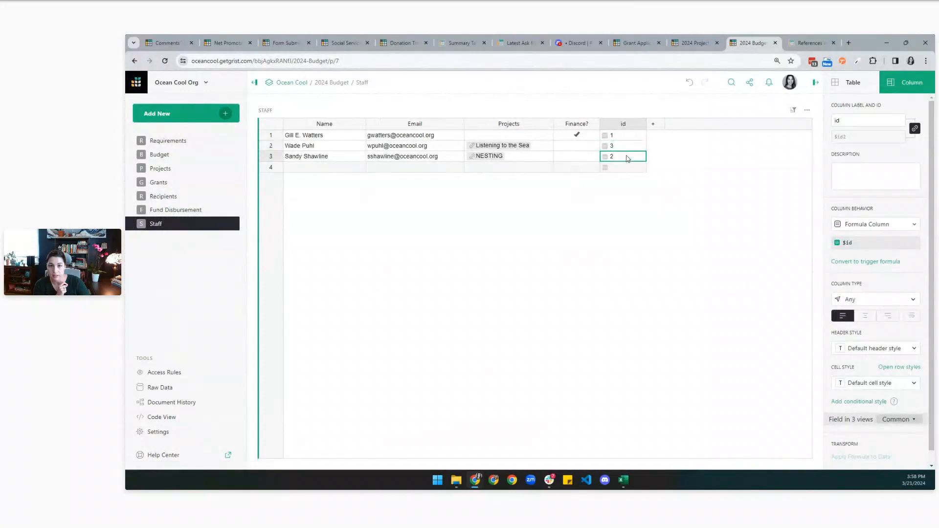
left_click(628, 148)
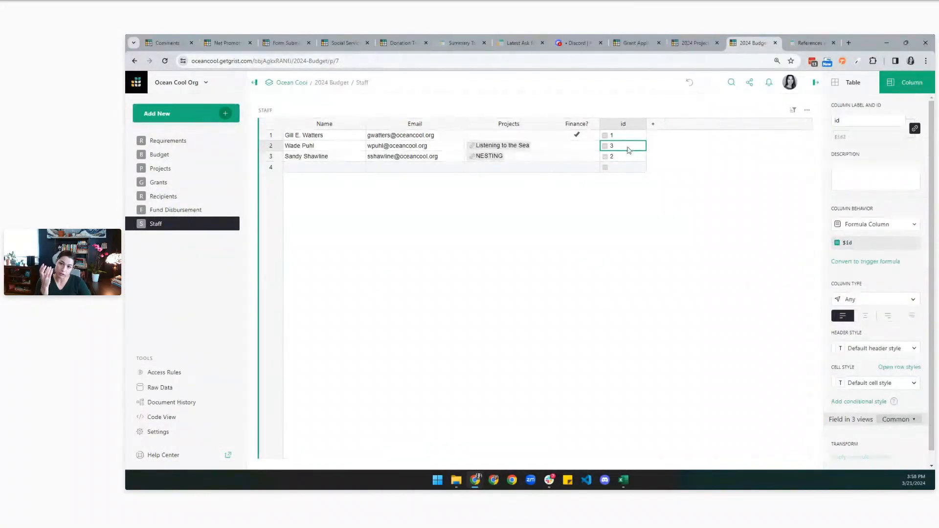
left_click(166, 373)
left_click(650, 119)
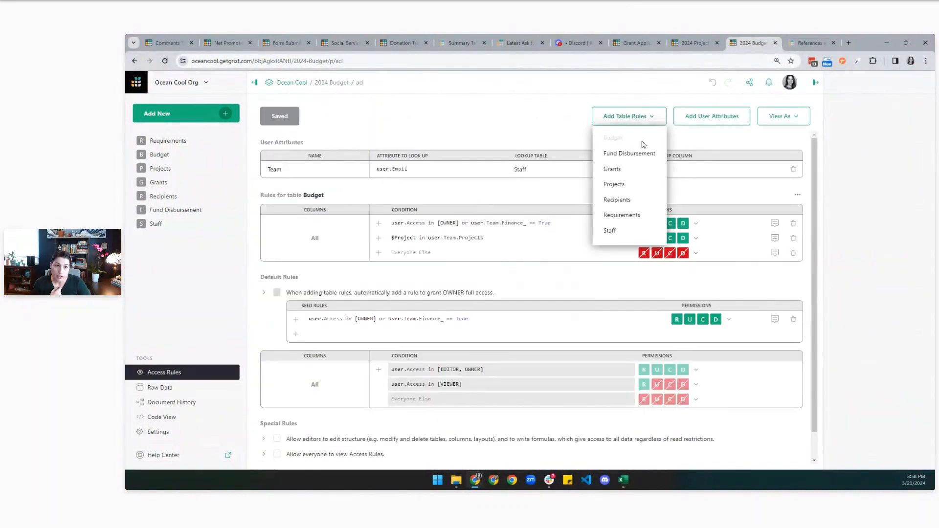
Add a Projects table rule with the condition $Staff == user.Team.id.
left_click(630, 183)
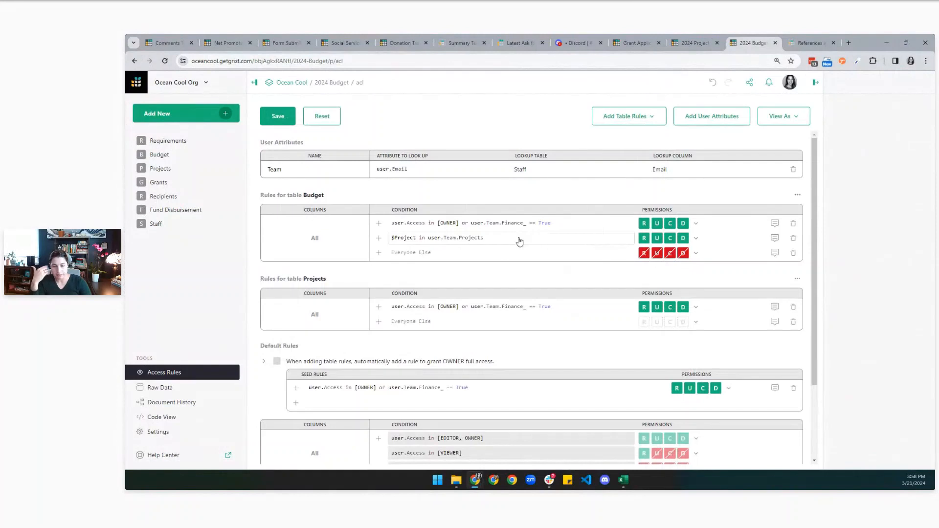
left_click(812, 38)
left_click(773, 35)
left_click(379, 321)
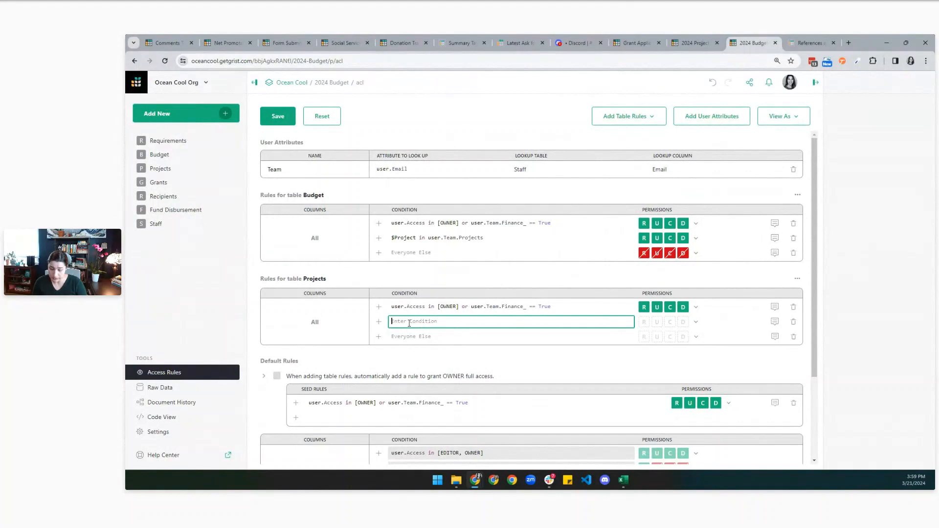
type("$")
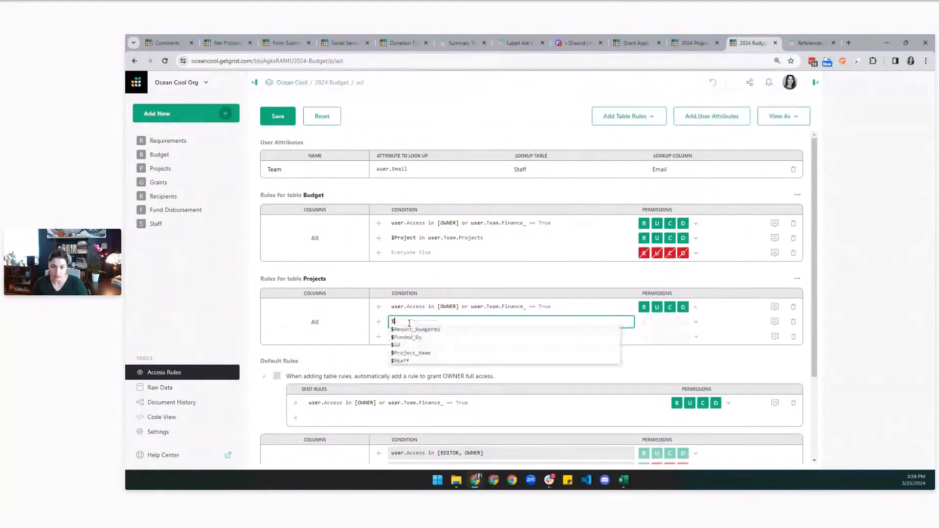
left_click(408, 363)
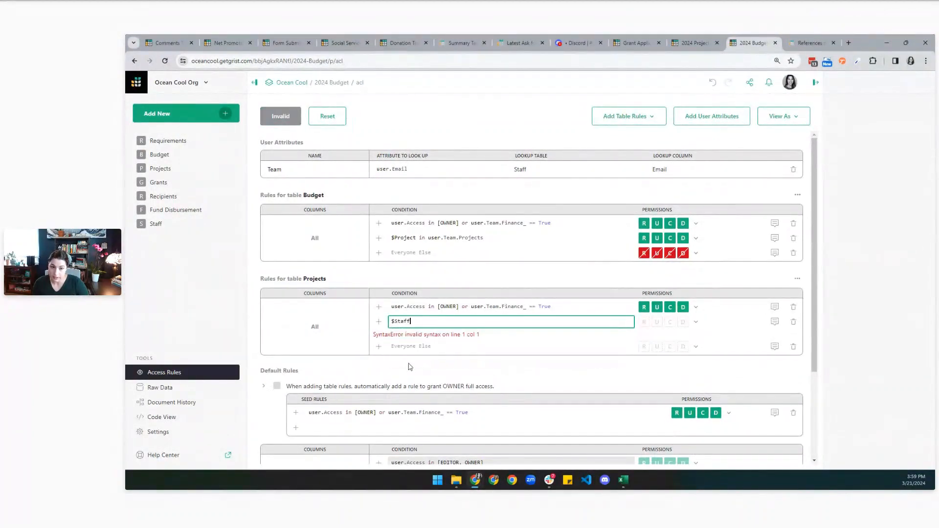
type("== user.tea")
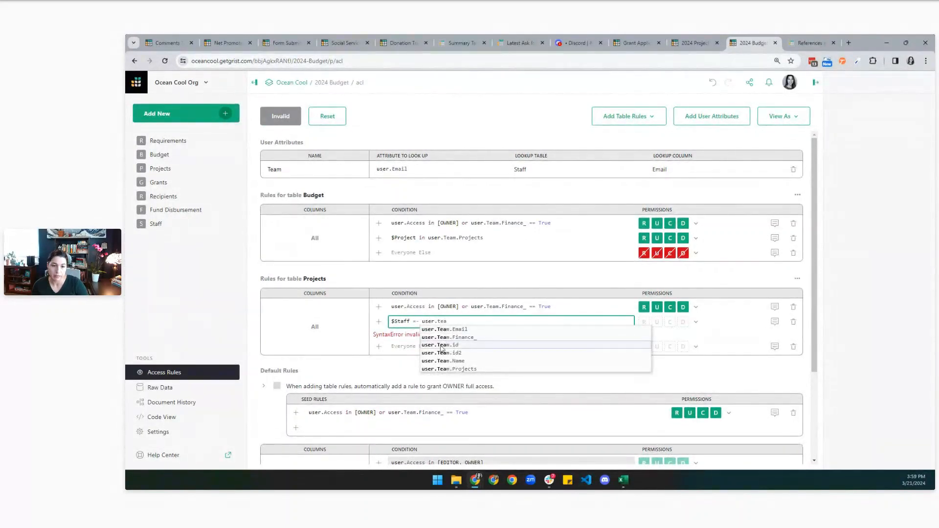
left_click(441, 345)
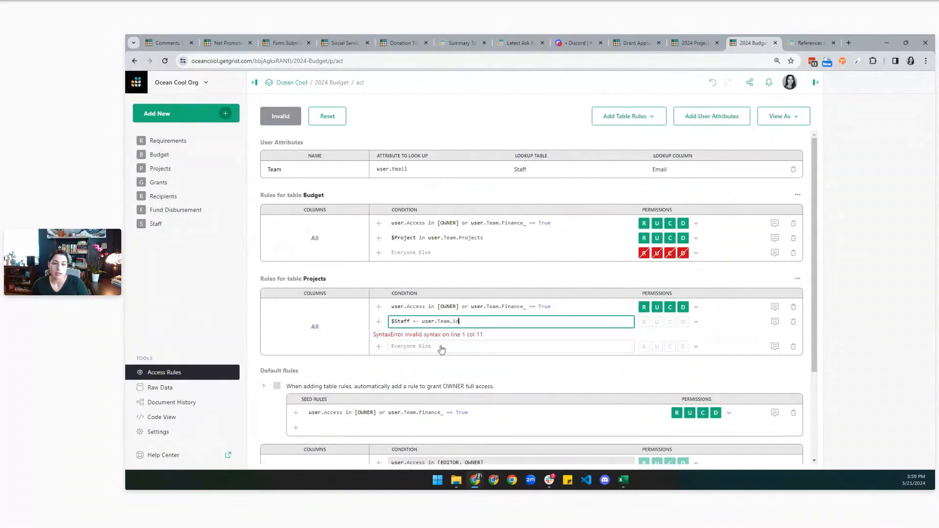
Make that rule Read Only, set Everyone Else to Deny All, fix the condition, and save.
left_click(696, 322)
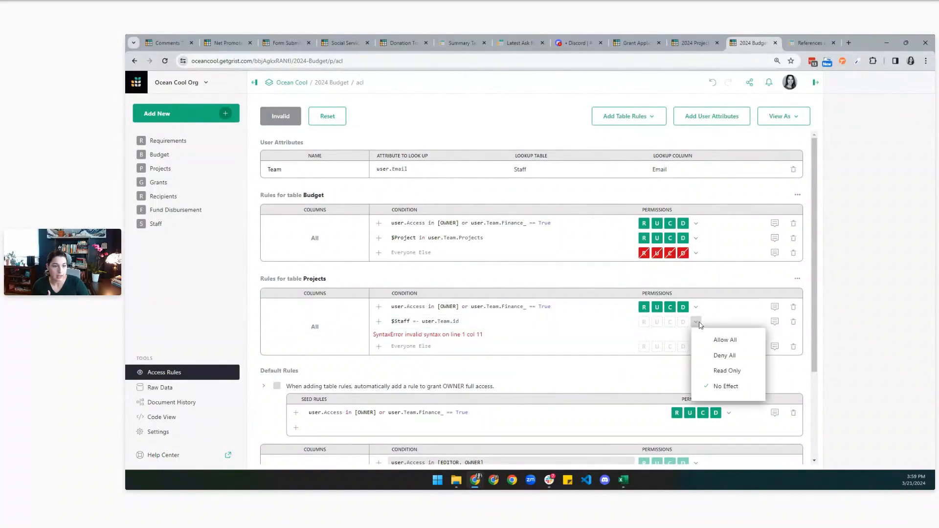
left_click(719, 371)
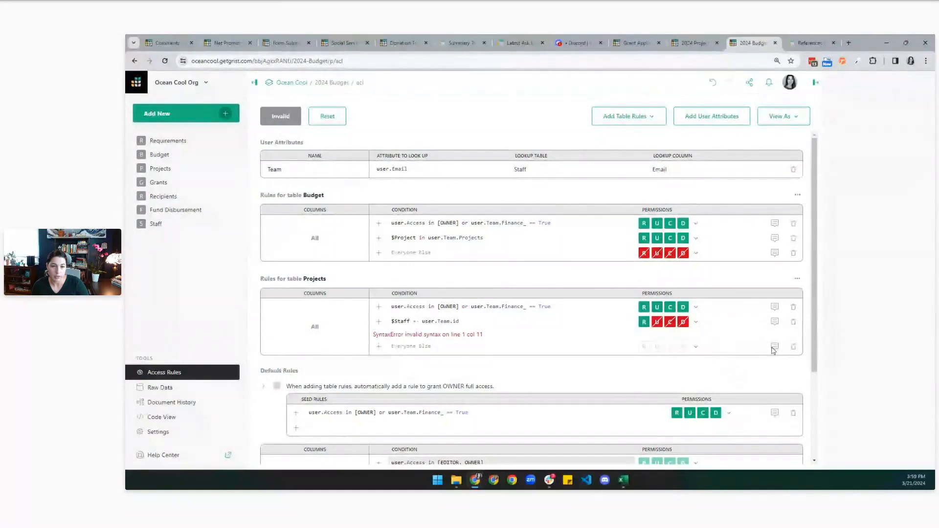
left_click(683, 347)
left_click(696, 347)
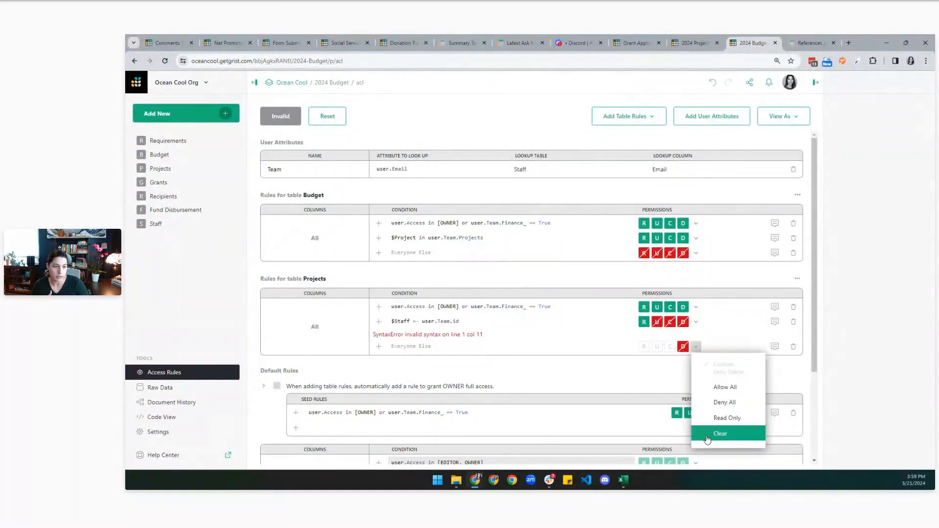
left_click(709, 404)
left_click(486, 319)
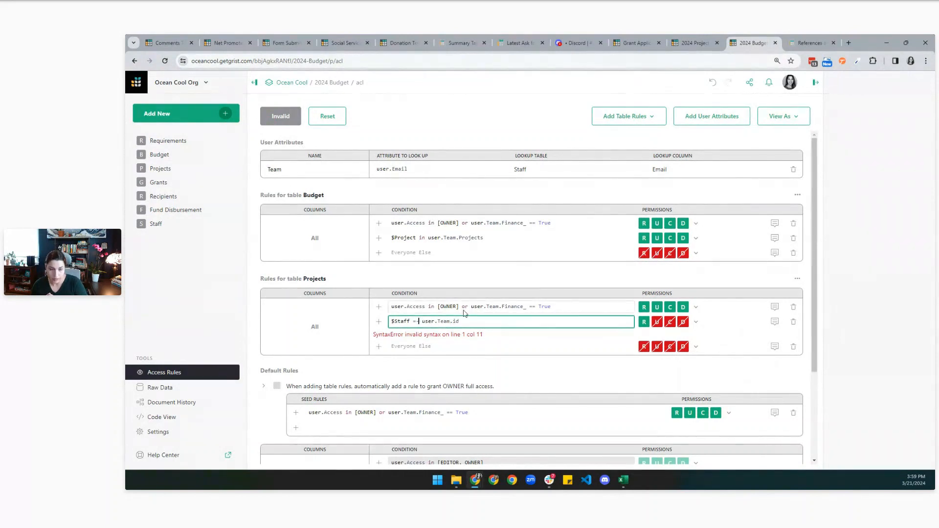
type("=")
left_click(286, 117)
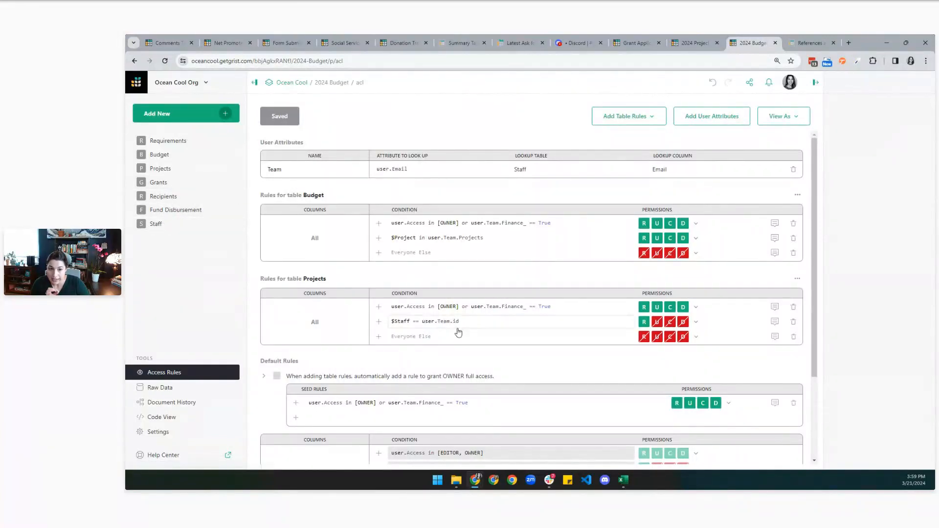
left_click(163, 155)
left_click(166, 170)
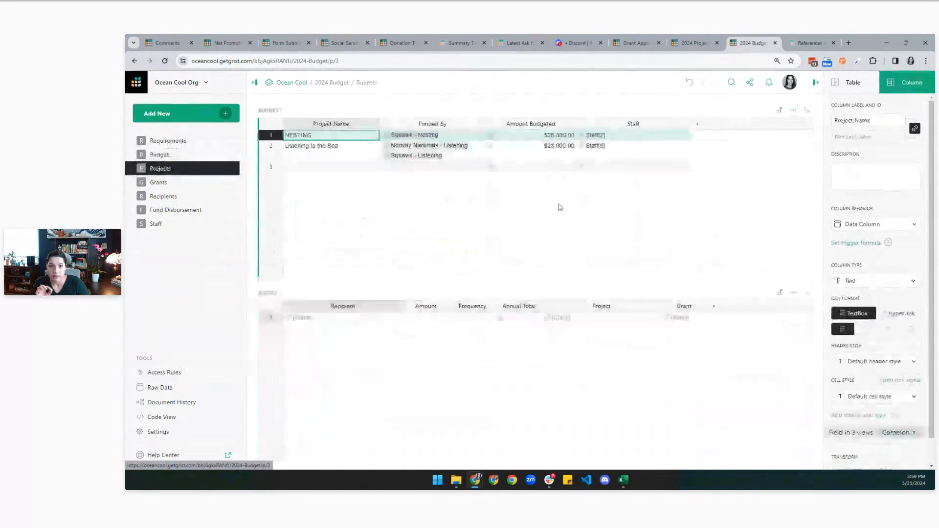
Delete the id column from the Staff table and return to the access rules.
left_click(189, 224)
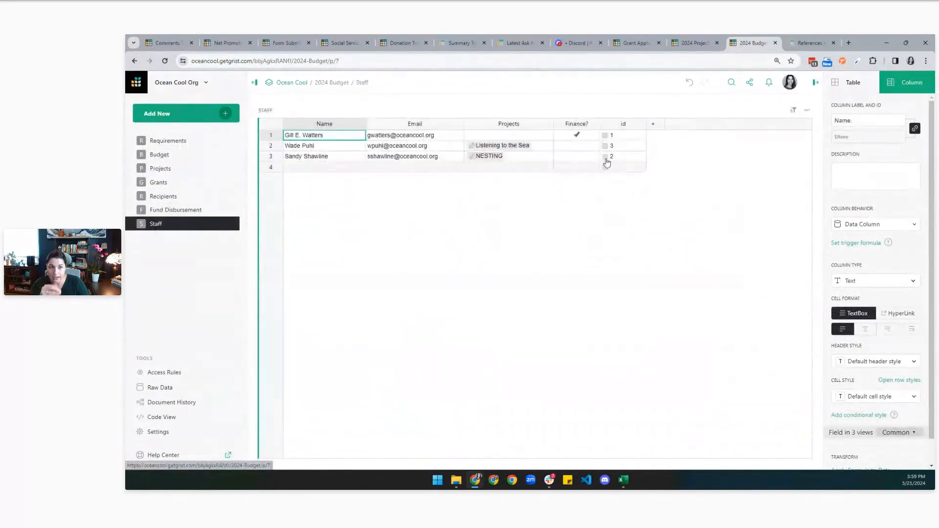
left_click(612, 128)
left_click(641, 124)
key("Escape")
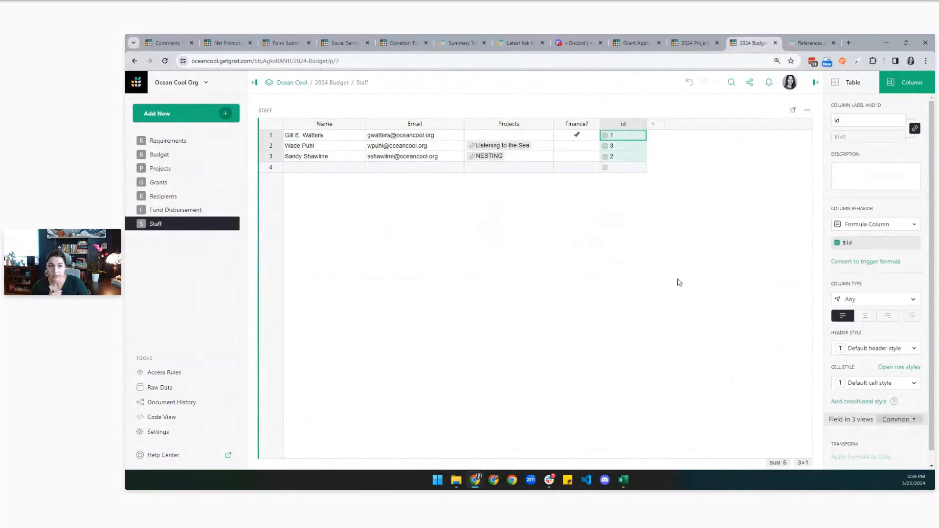
key("alt+minus")
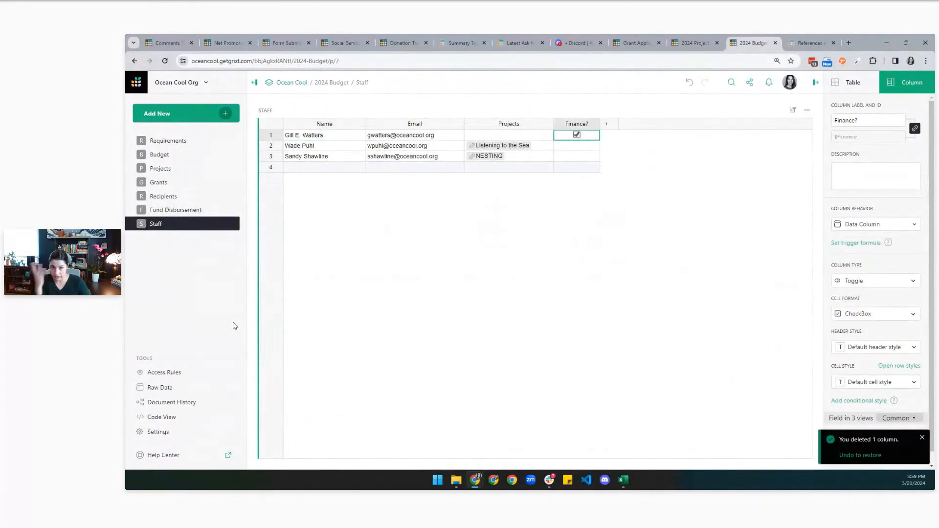
left_click(179, 373)
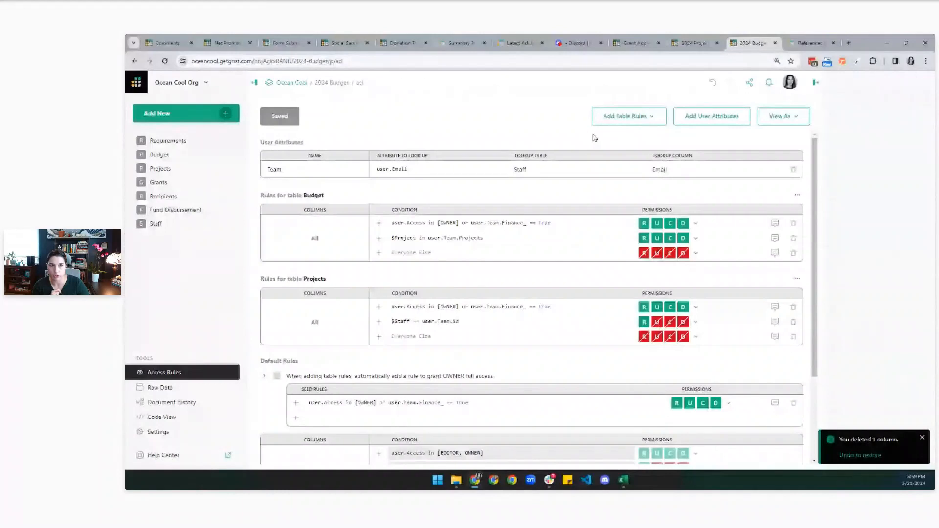
Add a Grants table rule with the condition $Project in user.Team.Projects.
left_click(648, 120)
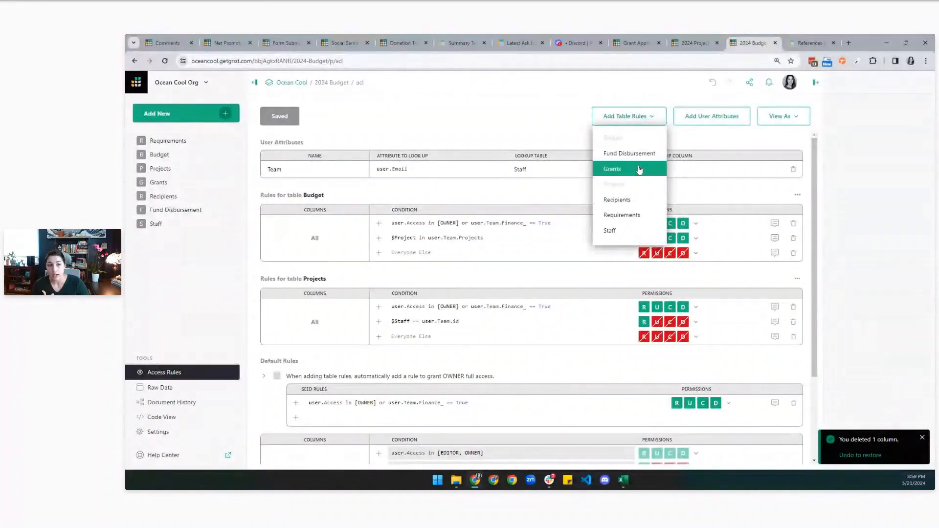
left_click(639, 169)
scroll(489, 293, "down", 1)
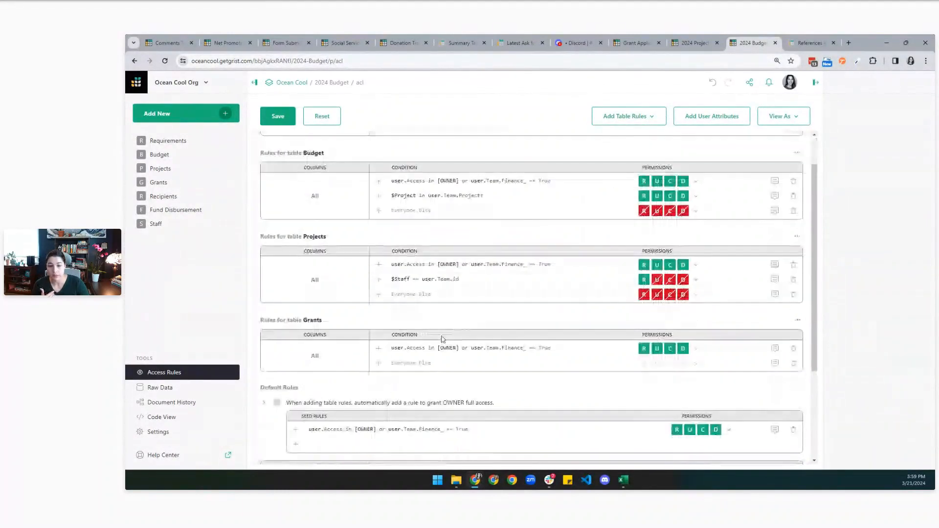
left_click(378, 365)
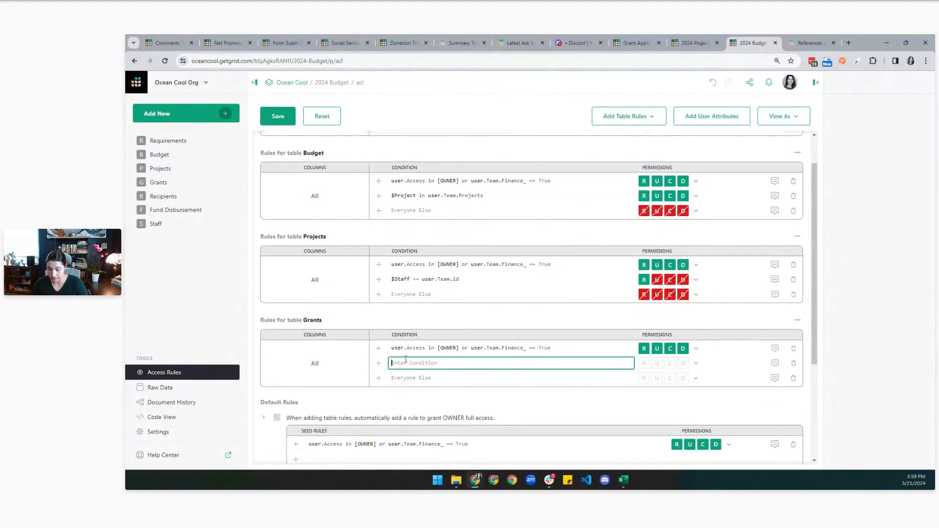
type("$Pro")
key("Tab")
type("in user.Tea")
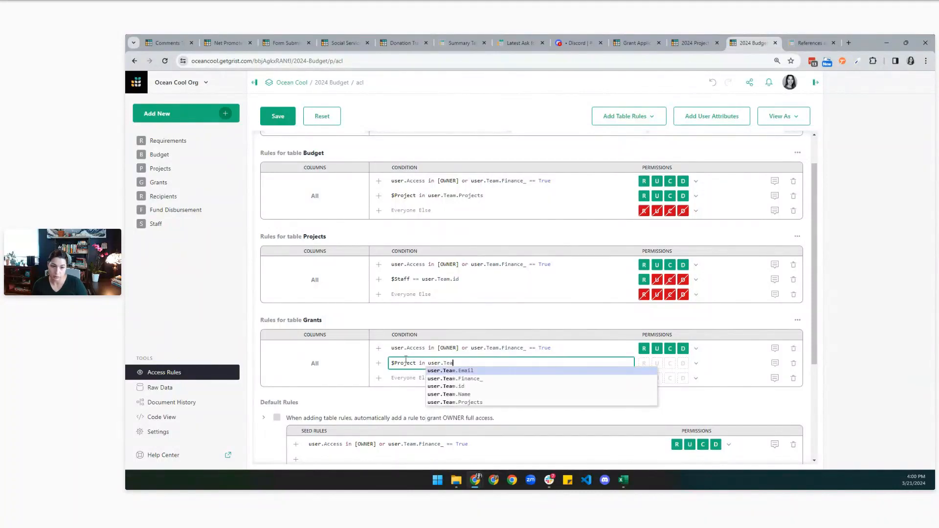
key("Down")
key("Tab")
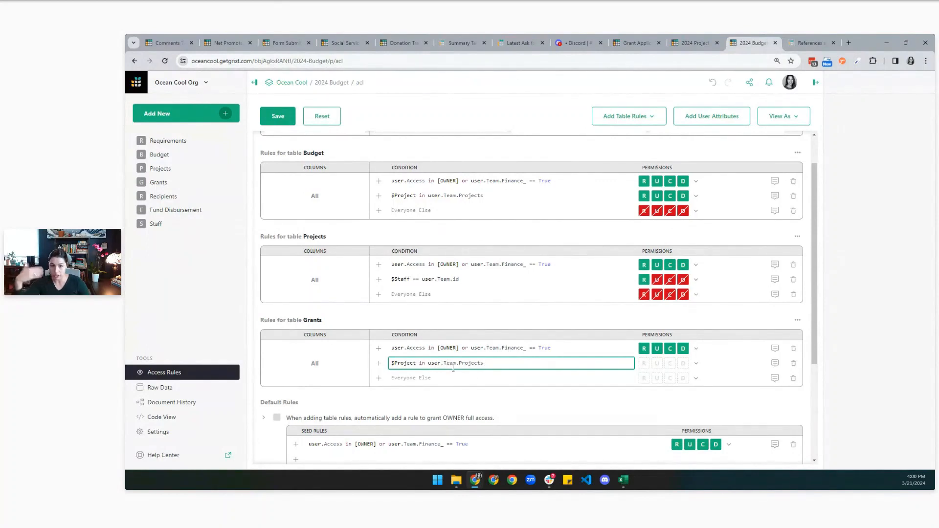
Make the project-staff Grants rule Read Only, set Everyone Else to Deny All, and save.
left_click(696, 363)
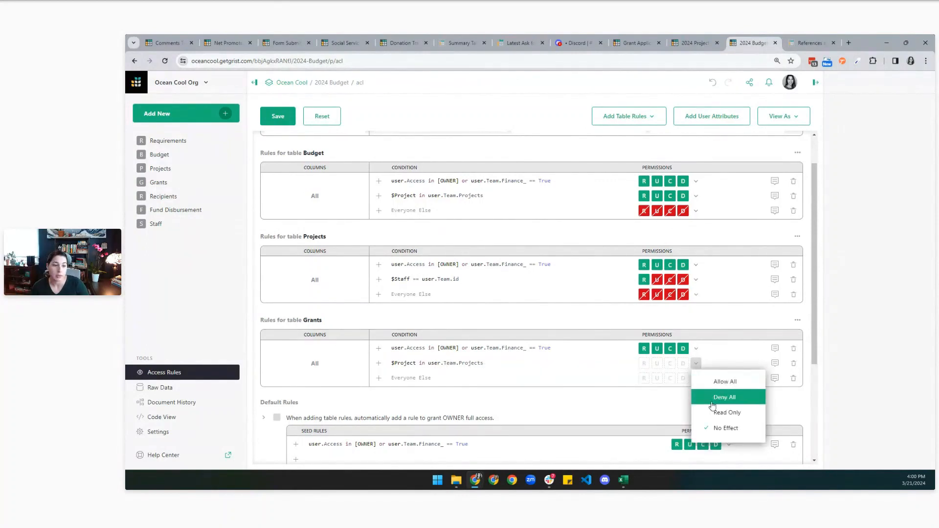
left_click(709, 414)
left_click(696, 378)
left_click(709, 411)
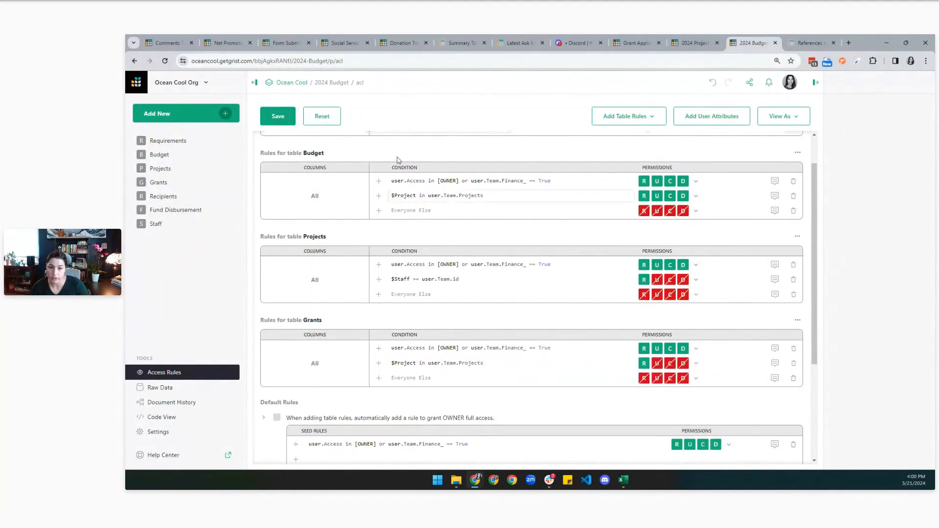
left_click(283, 116)
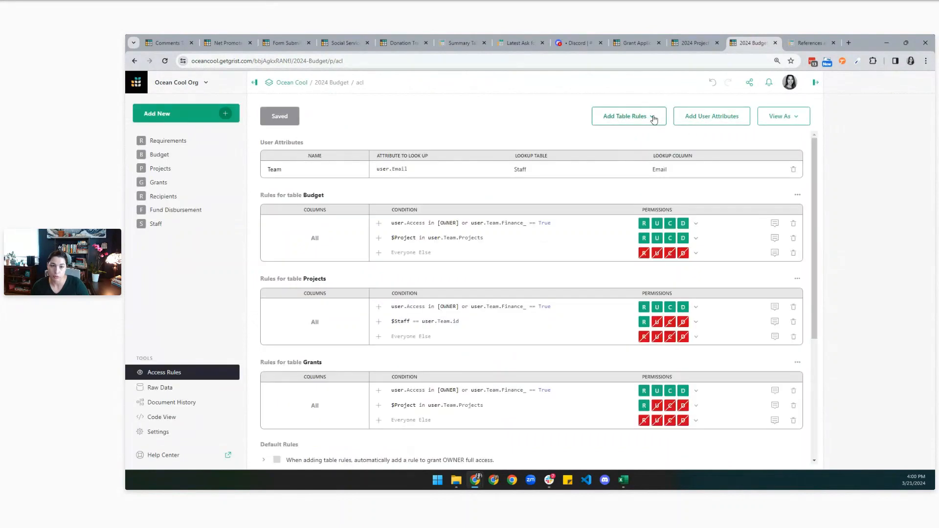
left_click(653, 117)
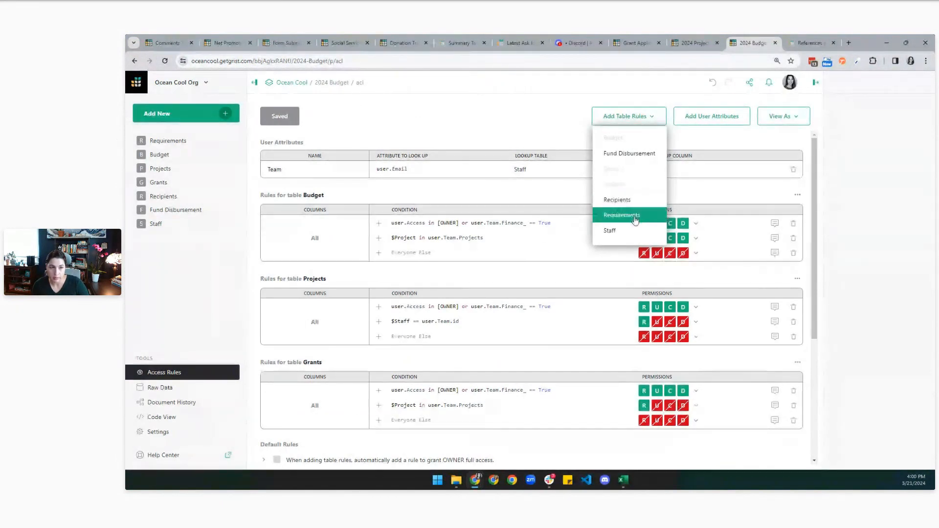
Add a Fund Disbursement table rule with the condition $Project in user.Team.Projects.
left_click(628, 155)
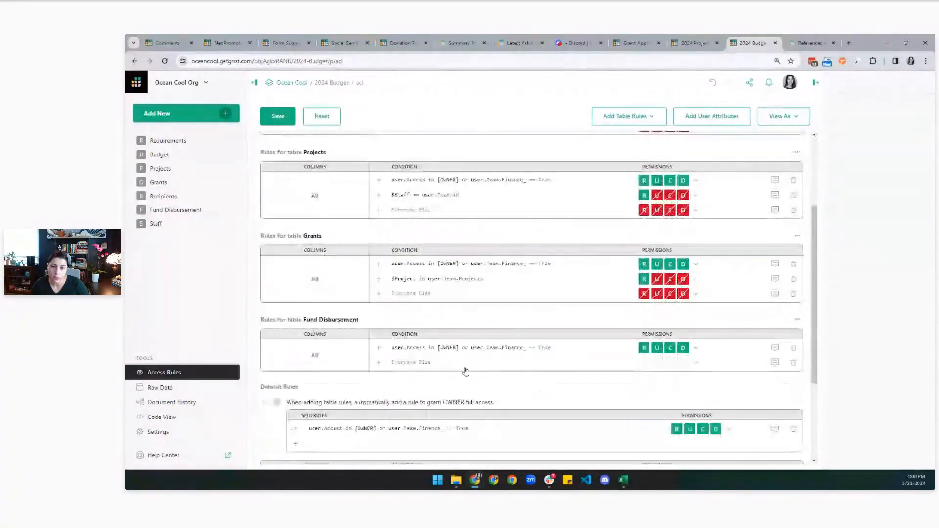
left_click(380, 362)
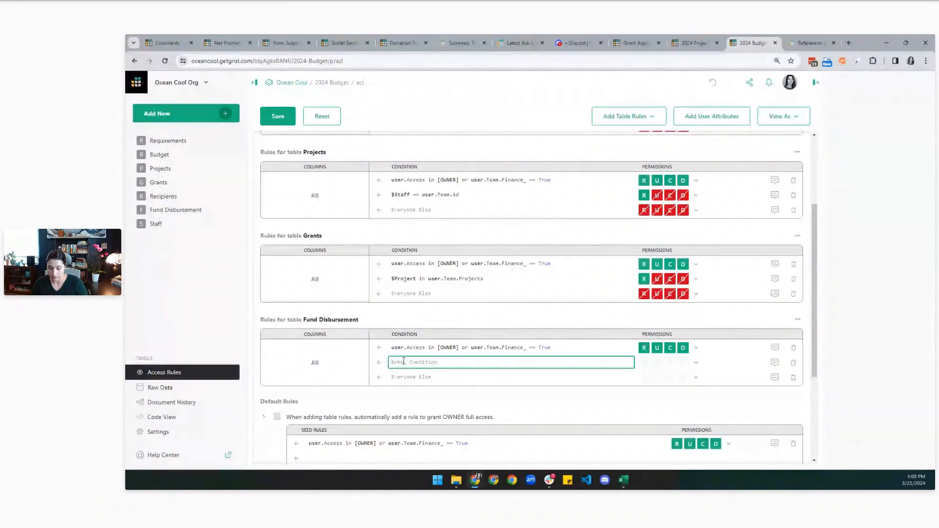
type("user")
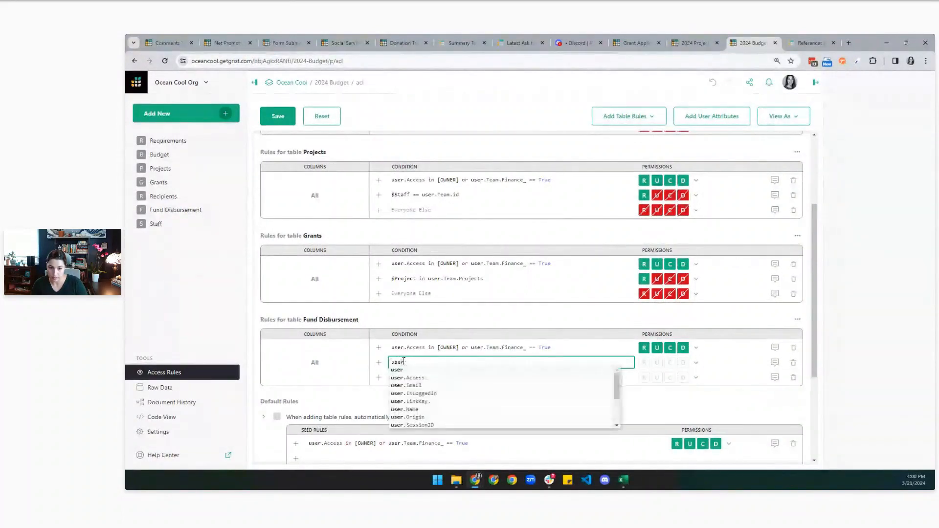
key("BackSpace")
key("BackSpace")
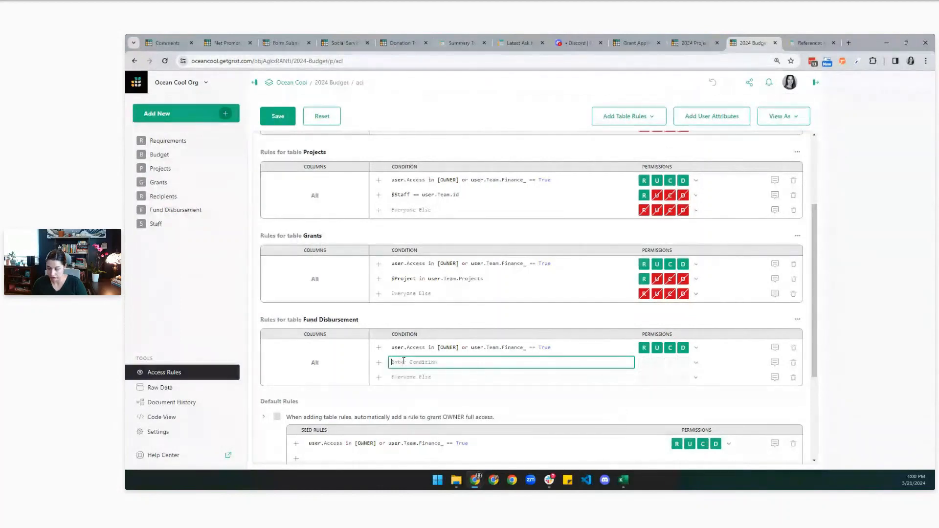
type("$Project ")
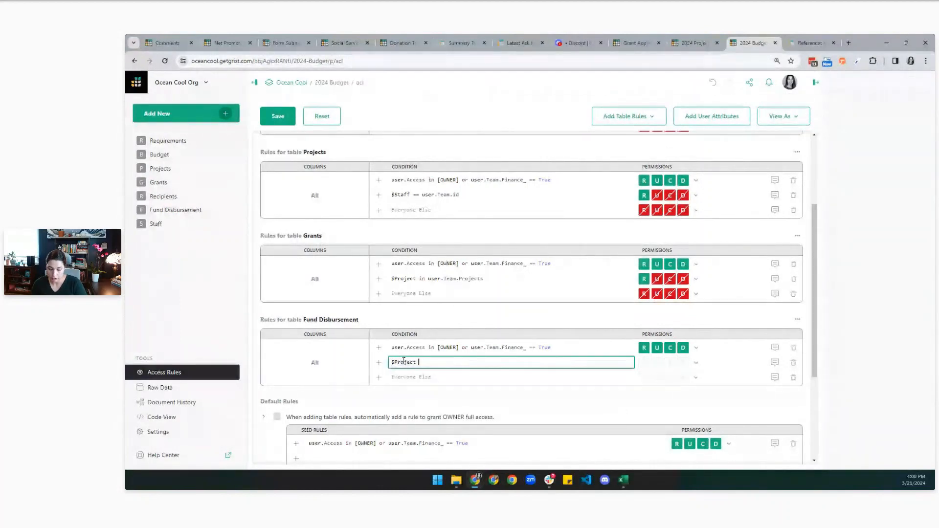
type("in user.team")
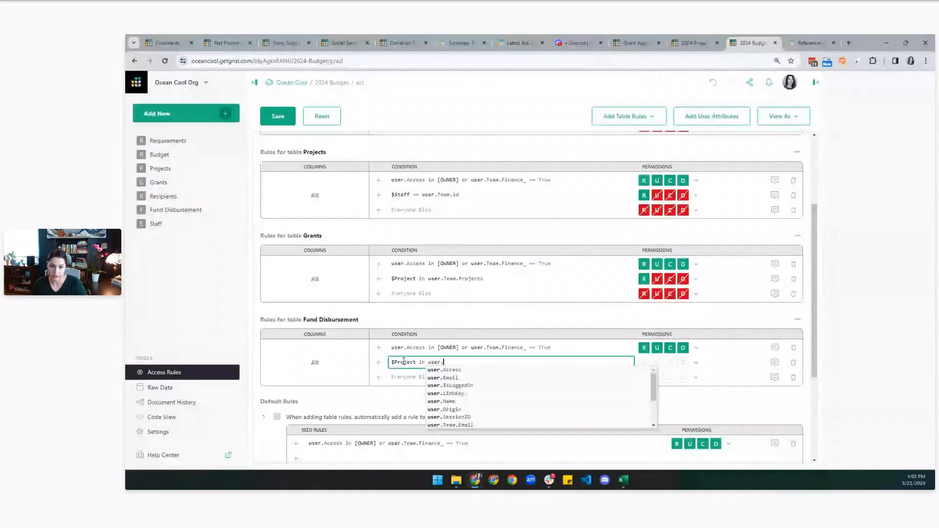
key("Down")
key("Down")
key("Down")
key("Down")
key("Down")
key("Return")
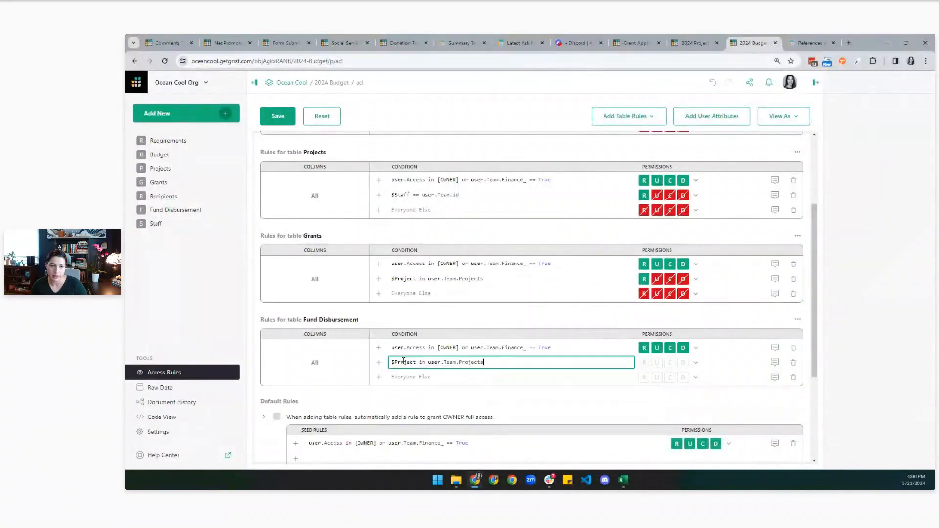
Set it Read Only, Everyone Else Deny All, comment 'only finance team can update disbursements', and save.
left_click(696, 363)
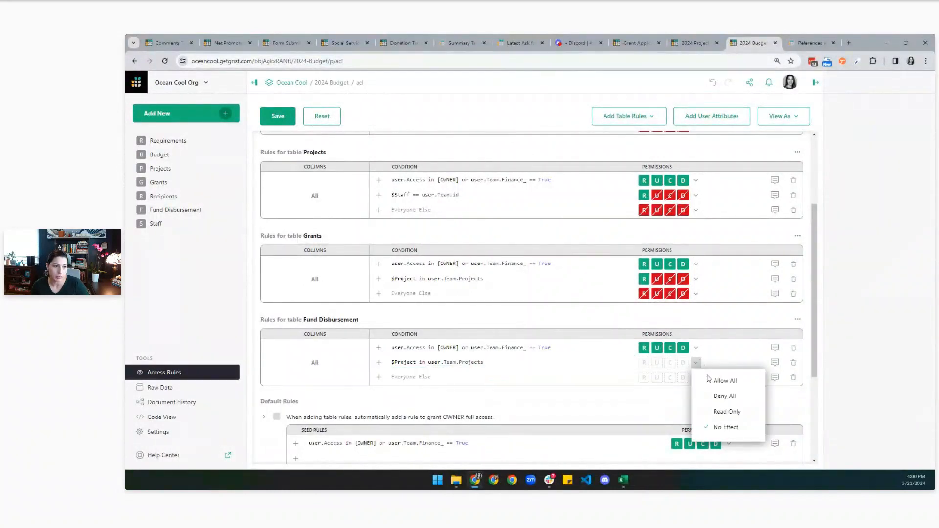
left_click(715, 411)
left_click(696, 377)
left_click(715, 410)
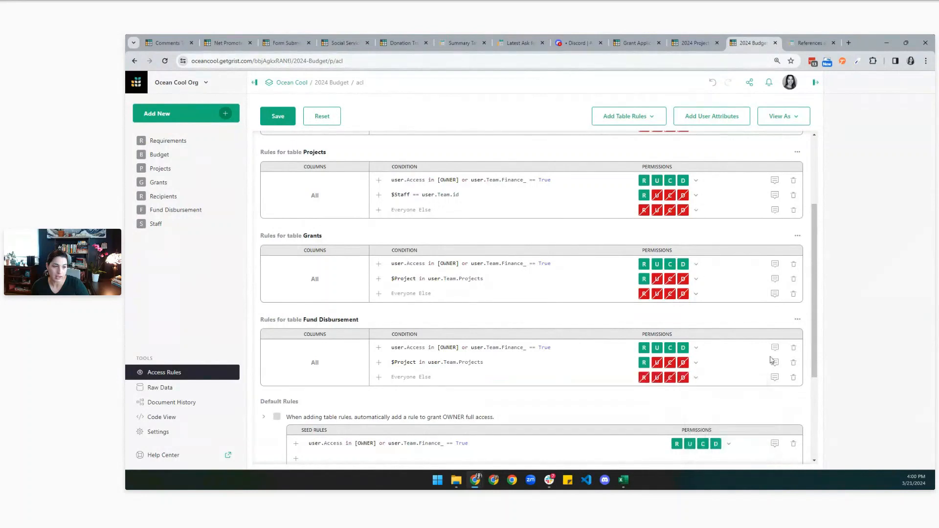
left_click(776, 347)
type("d")
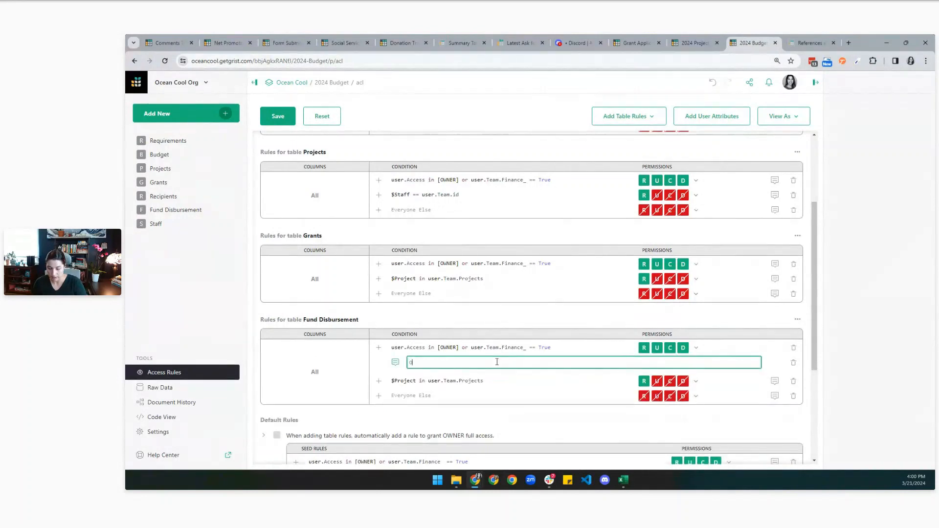
type("nly finance team can update disbursements")
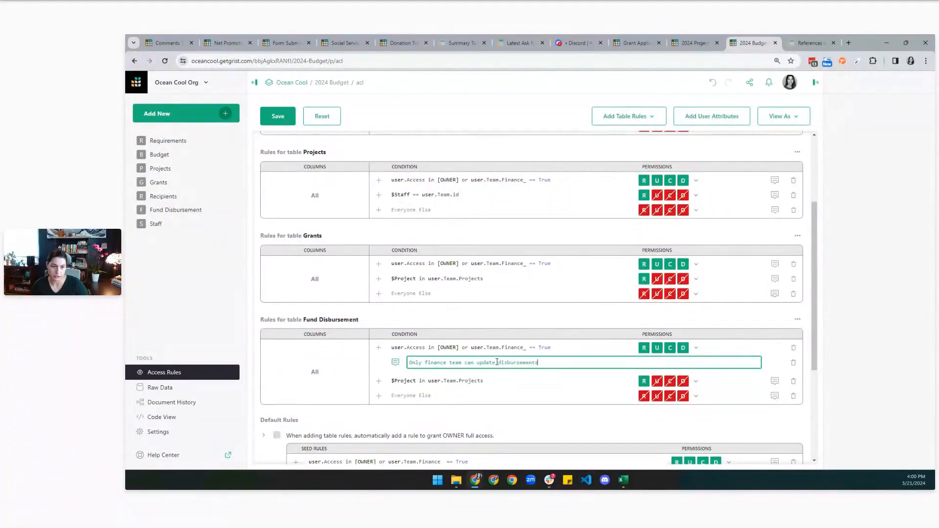
type(".")
left_click(278, 119)
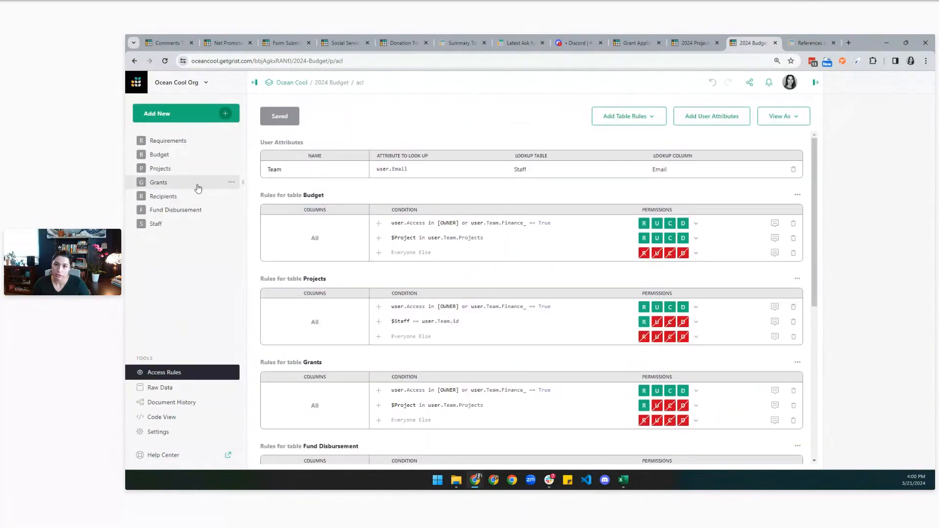
From the Budget page, preview the document as a staff member.
left_click(168, 154)
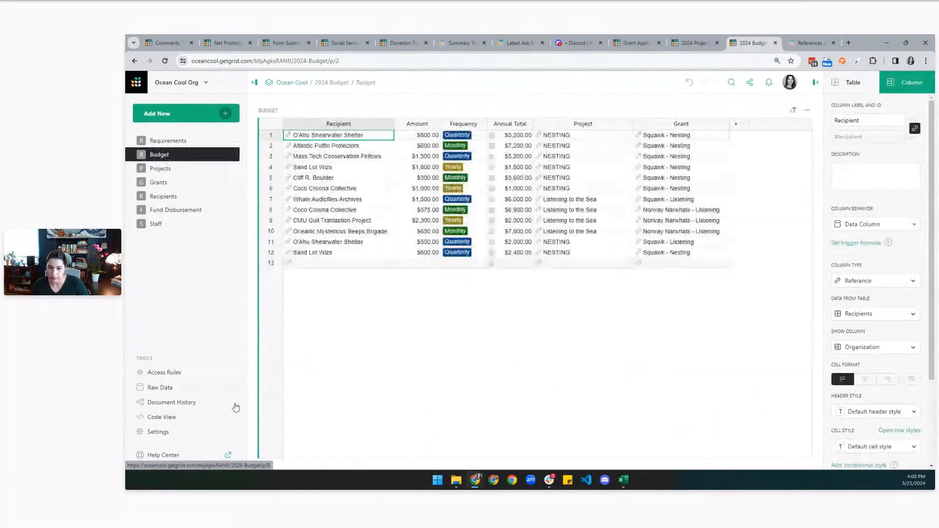
left_click(230, 376)
left_click(272, 258)
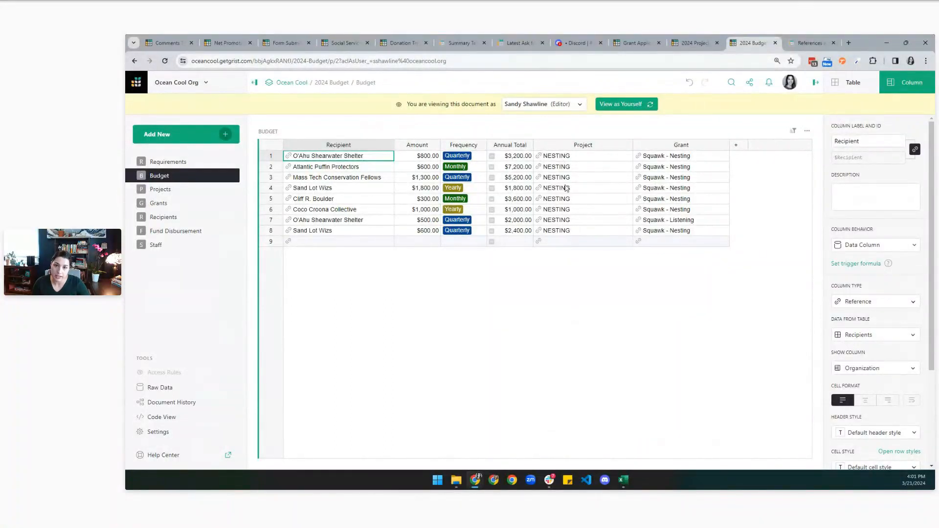
As the staff member, browse Projects, Grants and Fund Disbursement, and try adding a March 26 disbursement.
left_click(177, 195)
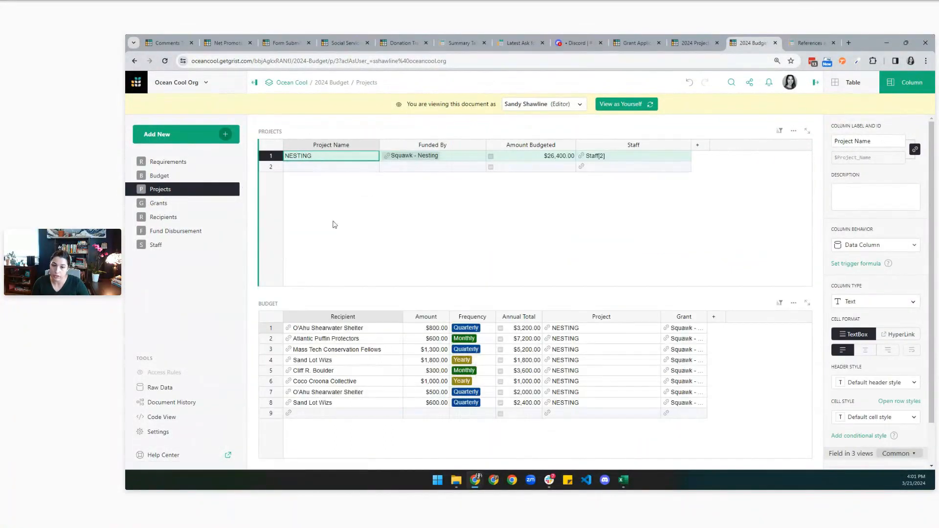
left_click(161, 203)
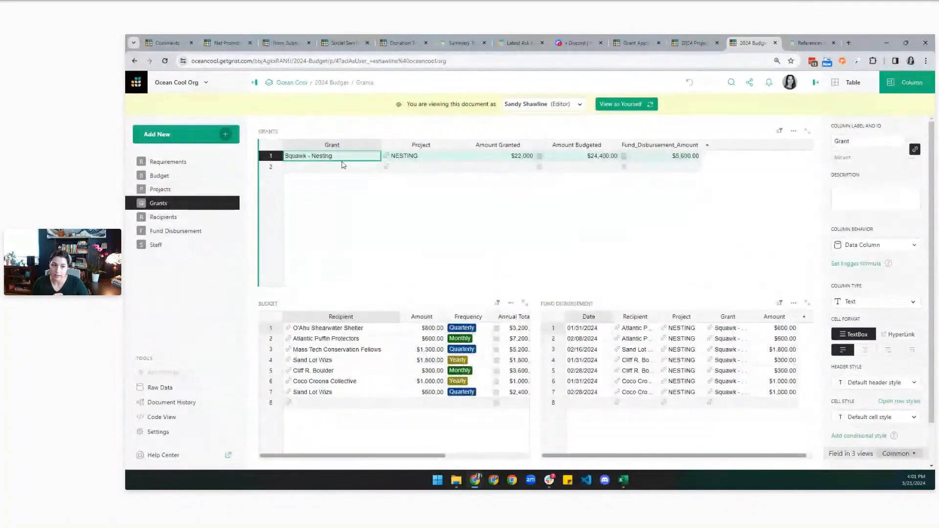
left_click(182, 231)
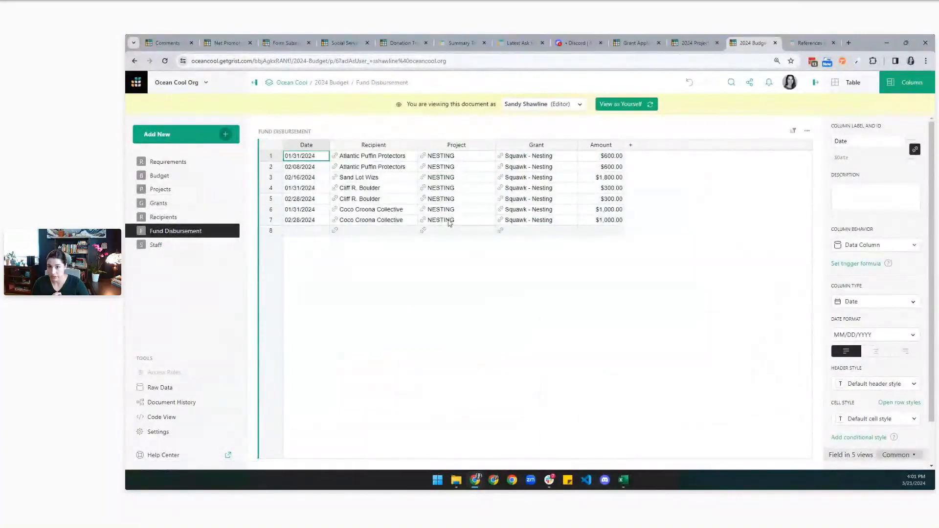
double_click(306, 230)
left_click(321, 189)
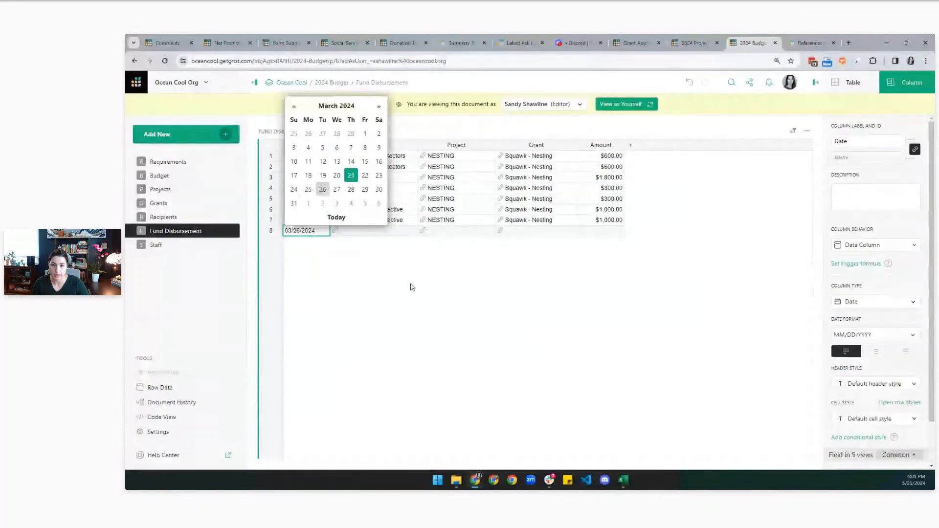
key("Return")
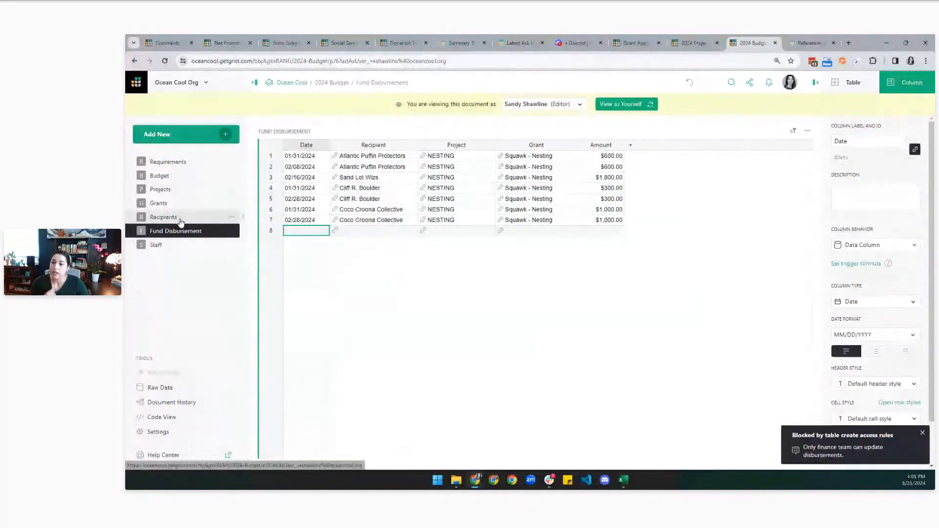
Review each recipient's linked budget and disbursements down to Cliff R. Boulder, then bring up the View As users.
left_click(164, 217)
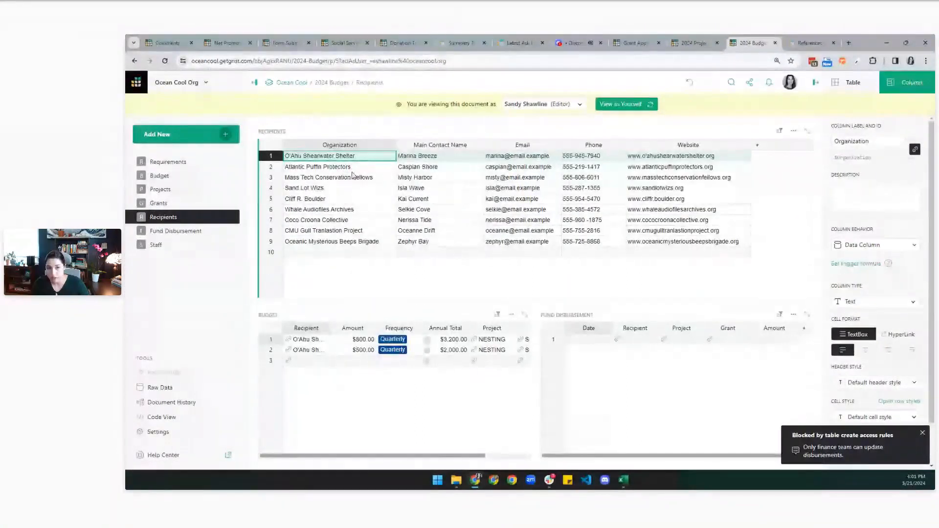
key("Down")
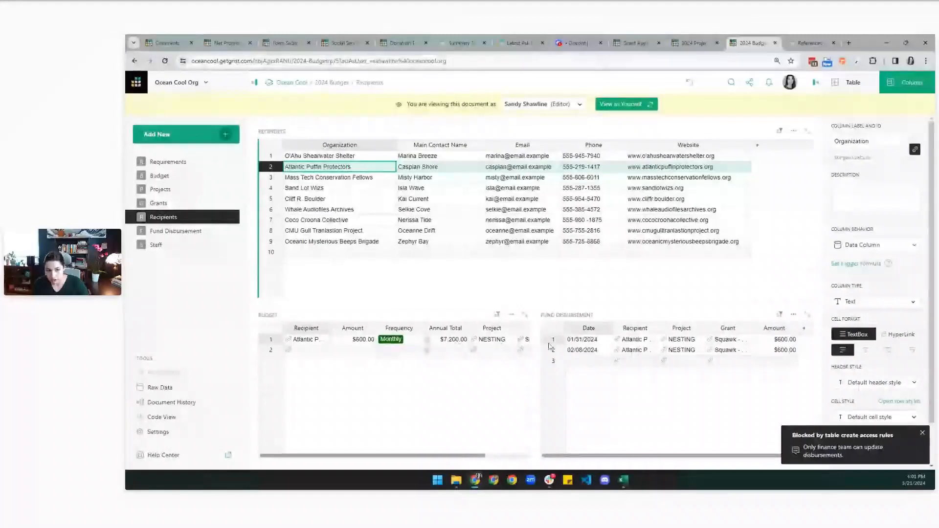
left_click(371, 179)
left_click(363, 189)
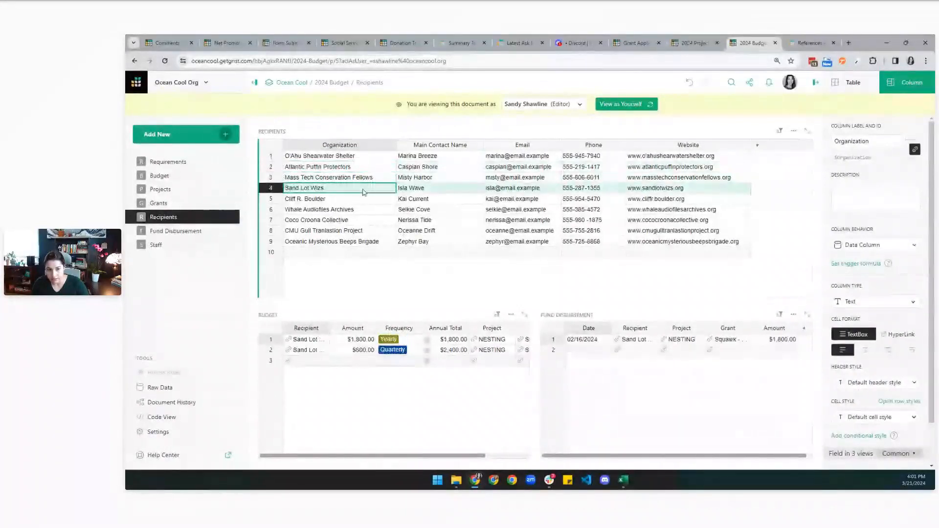
left_click(362, 199)
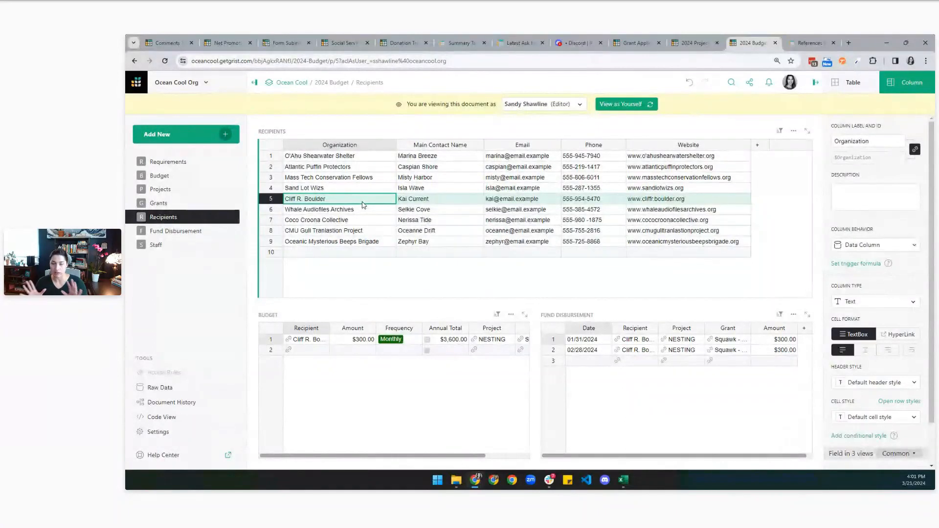
left_click(543, 105)
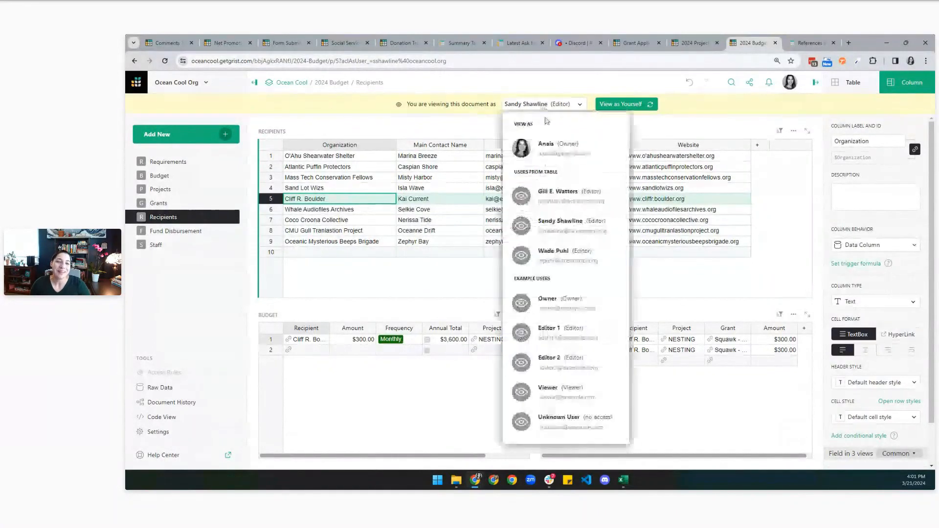
View as another staff editor and visit the Budget and Fund Disbursement pages.
left_click(550, 204)
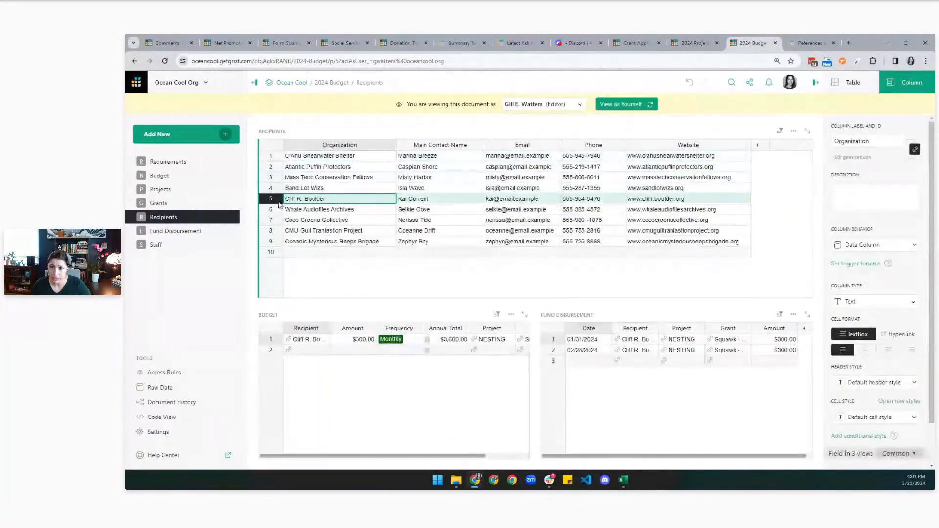
left_click(166, 175)
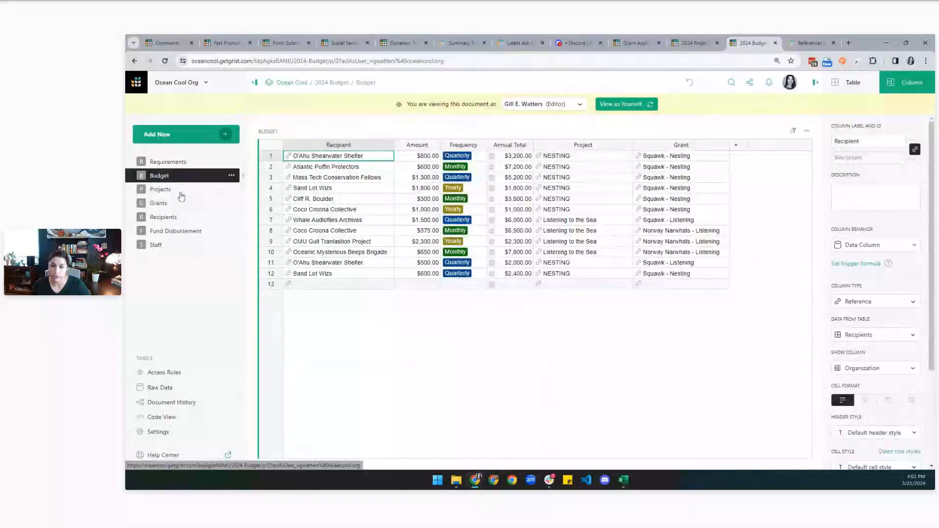
left_click(183, 232)
Start a test disbursement row, delete it, and return to viewing as yourself on Access Rules.
double_click(306, 283)
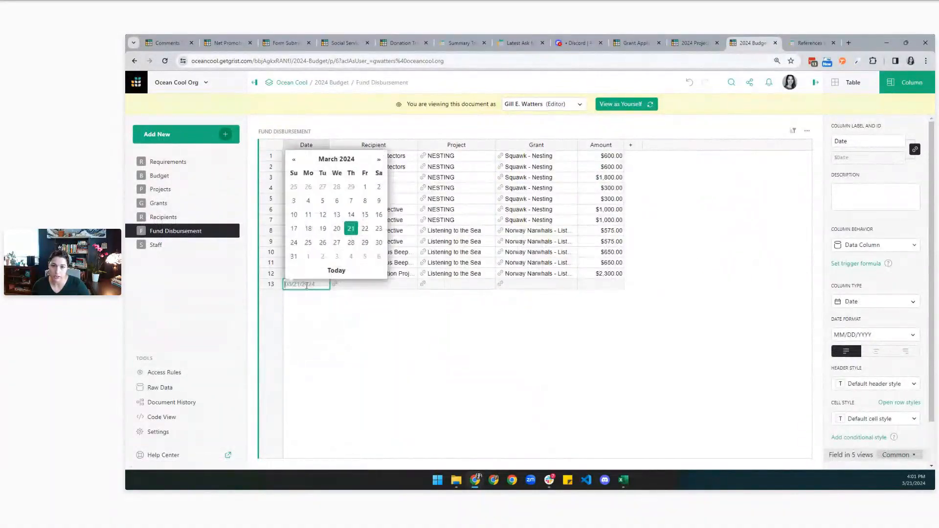
key("Escape")
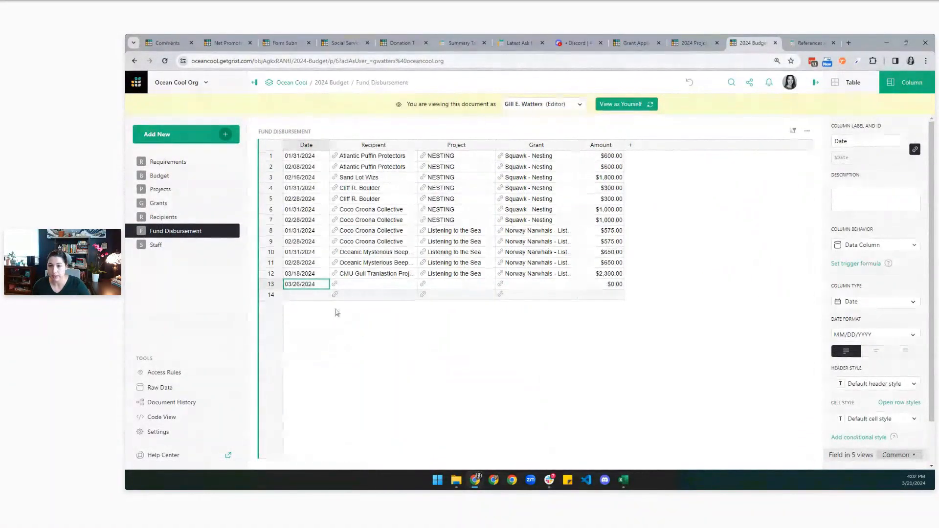
left_click(279, 284)
left_click(296, 377)
left_click(626, 104)
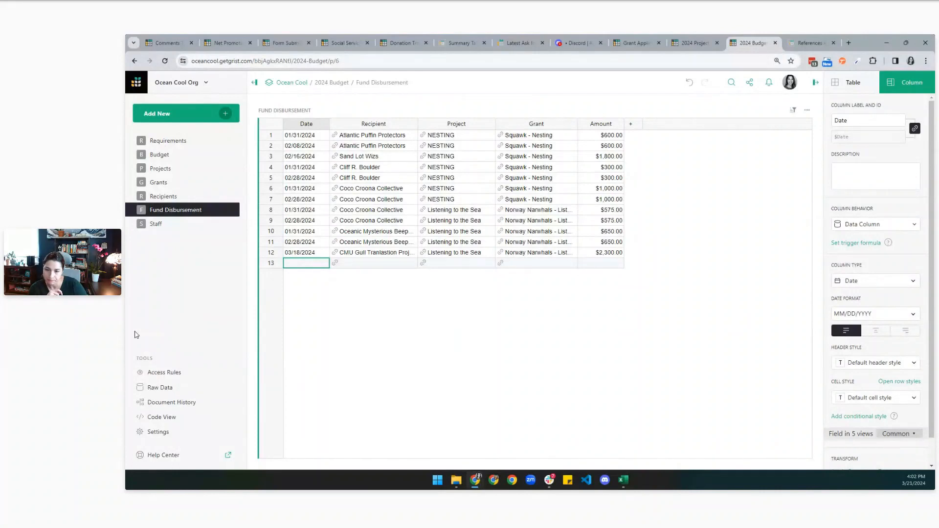
left_click(168, 373)
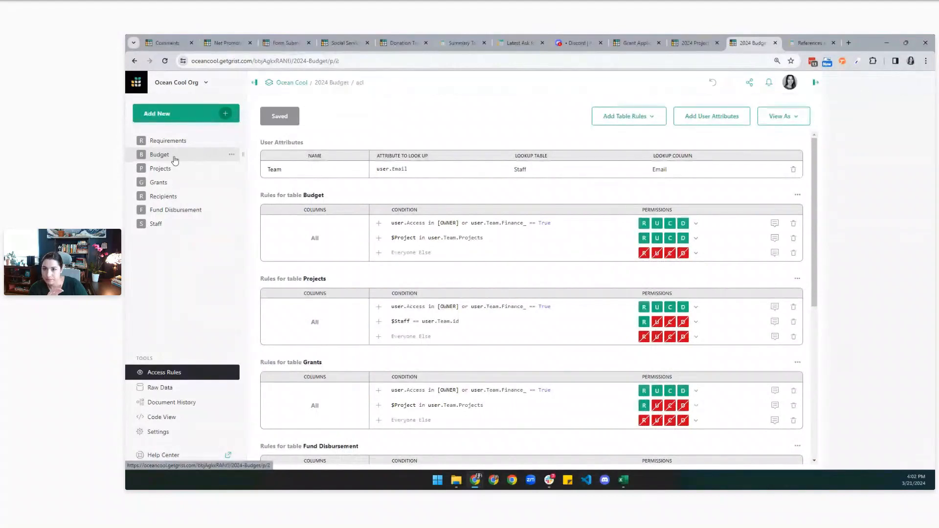
Look over the Budget access rules and the Code View, then go to the Grants page.
left_click(174, 161)
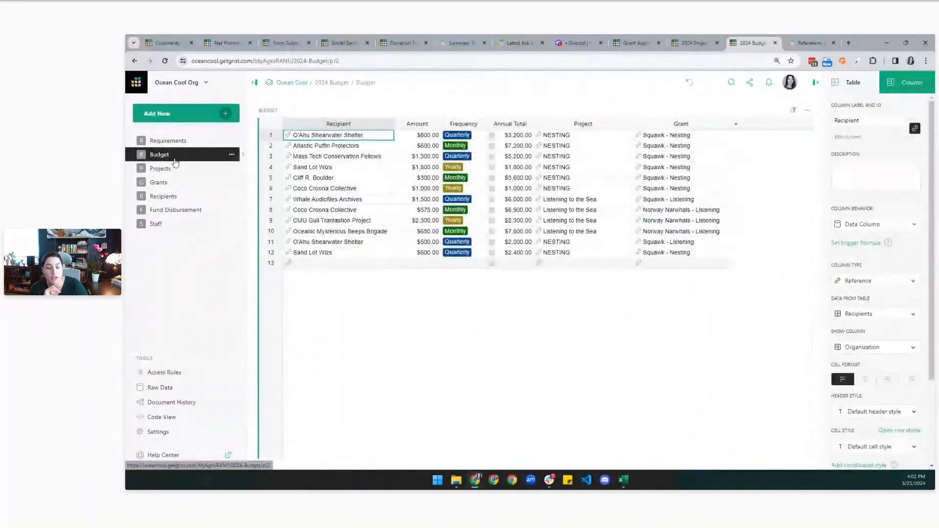
left_click(164, 420)
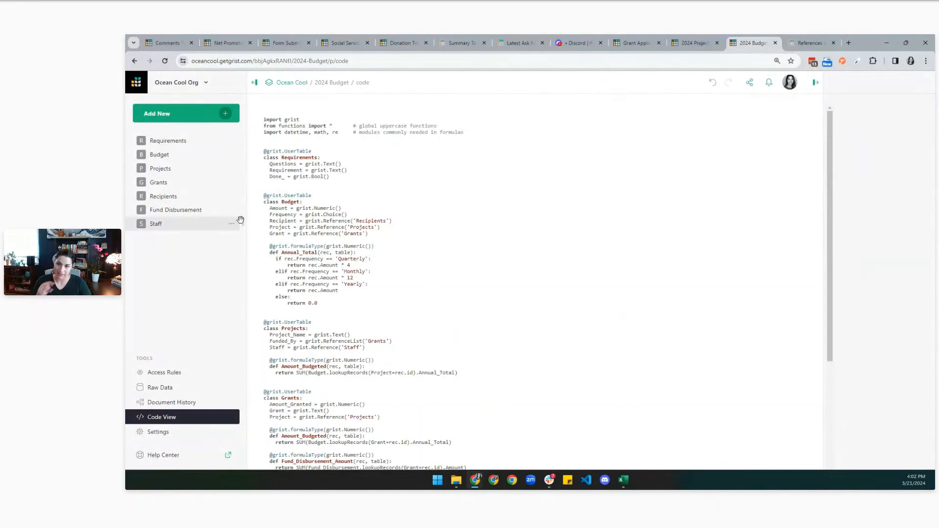
left_click(175, 157)
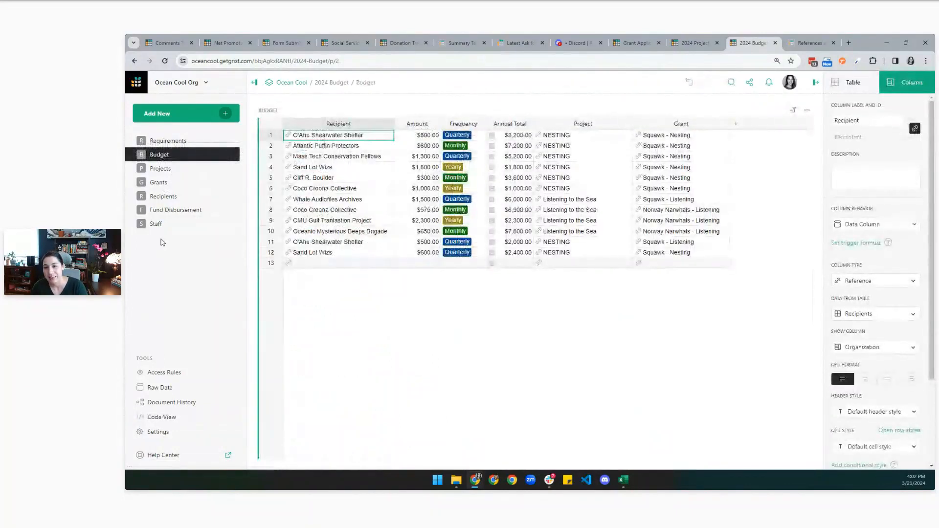
left_click(157, 185)
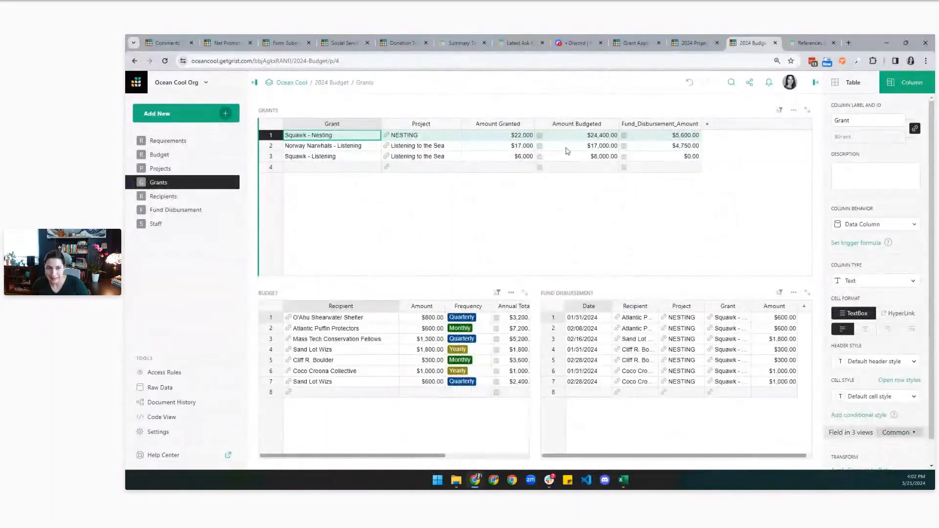
Inspect the Amount Budgeted and Amount Granted values, then switch to whole-table settings.
left_click(586, 140)
left_click(506, 138)
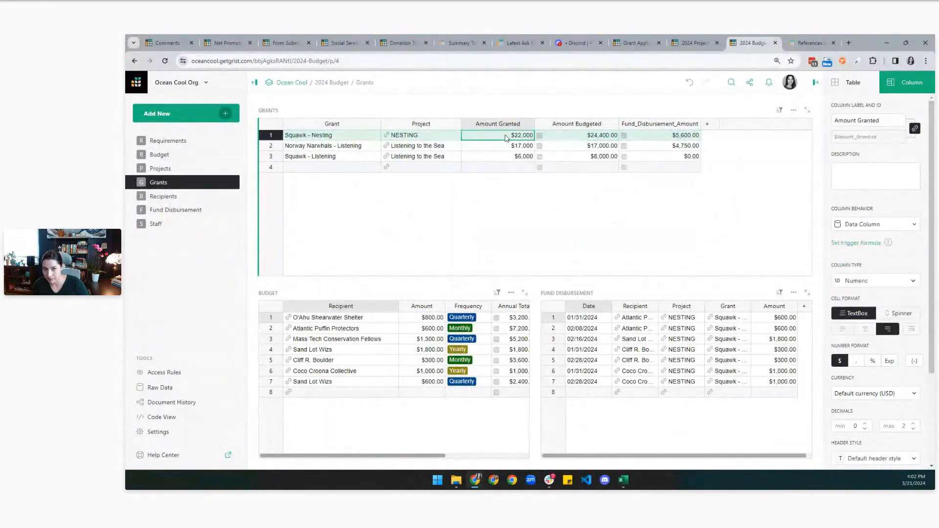
left_click(497, 145)
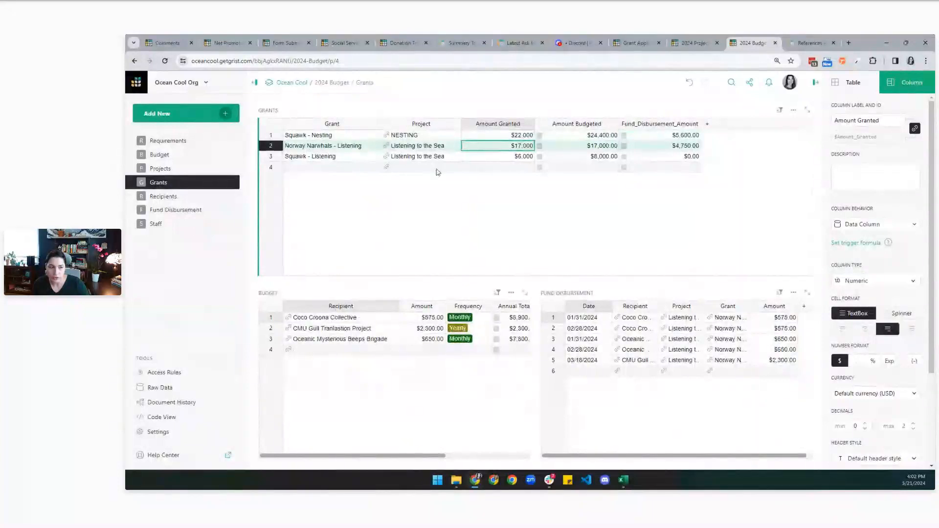
left_click(854, 90)
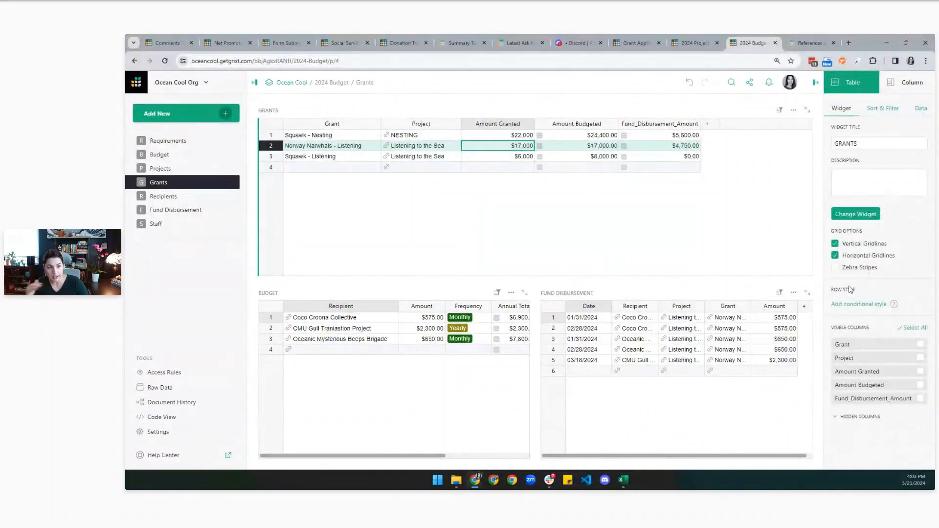
Add a row conditional style with formula $Amount_Budgeted > $Amount_Granted and bring up its Row Style colours.
left_click(856, 309)
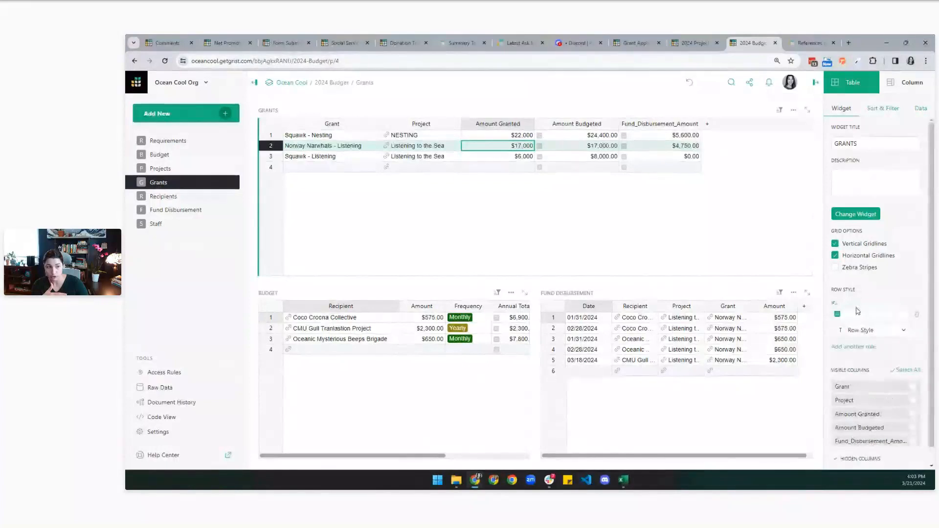
type("$A")
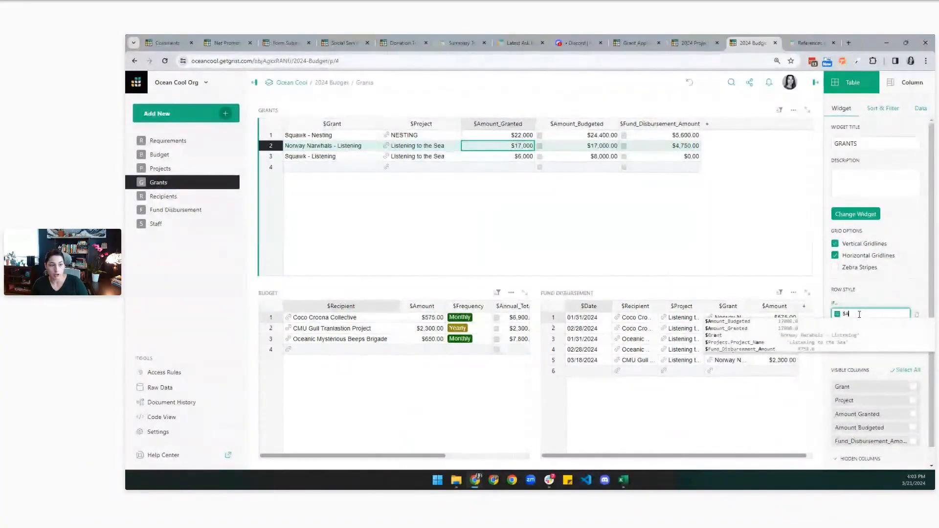
key("BackSpace")
key("BackSpace")
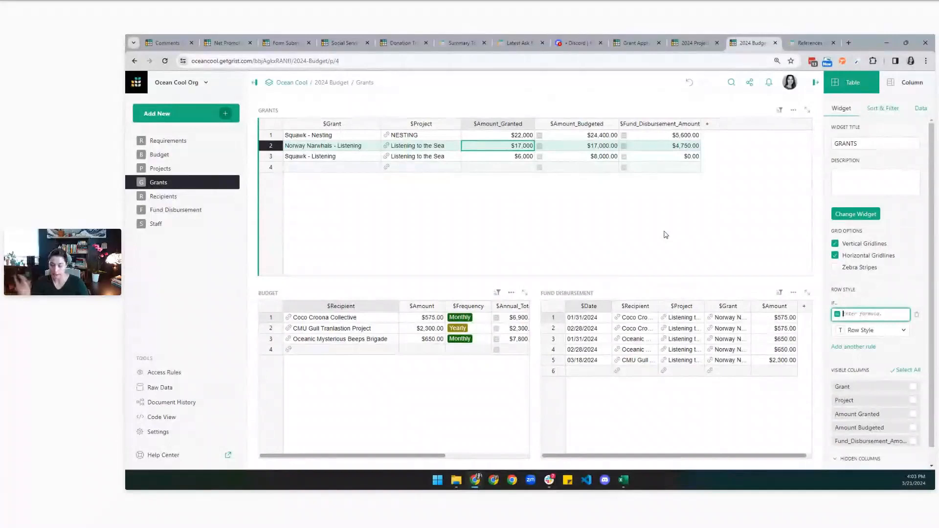
type("$")
key("Tab")
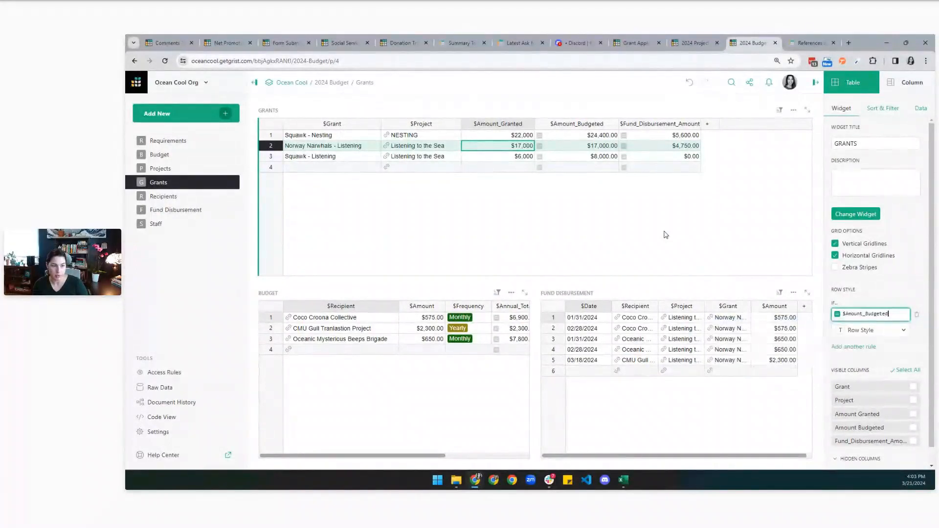
type("> $Amount_G")
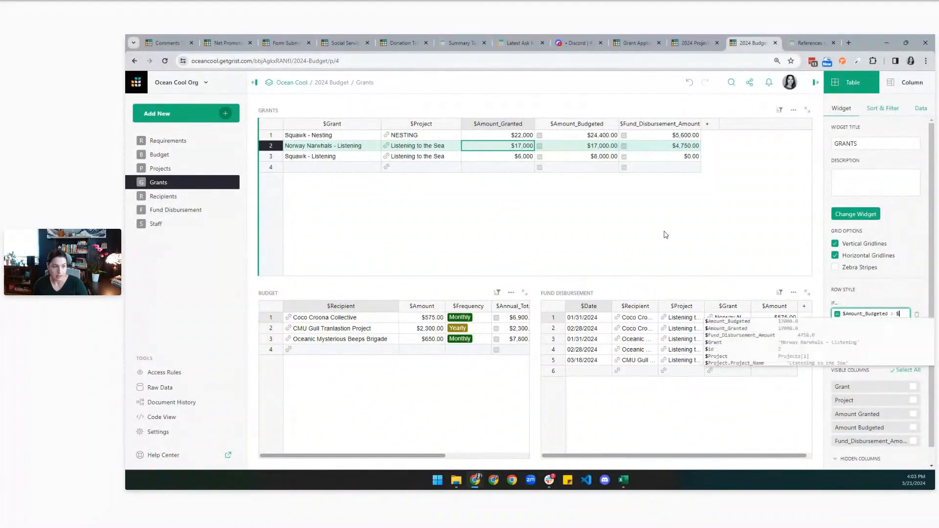
key("Tab")
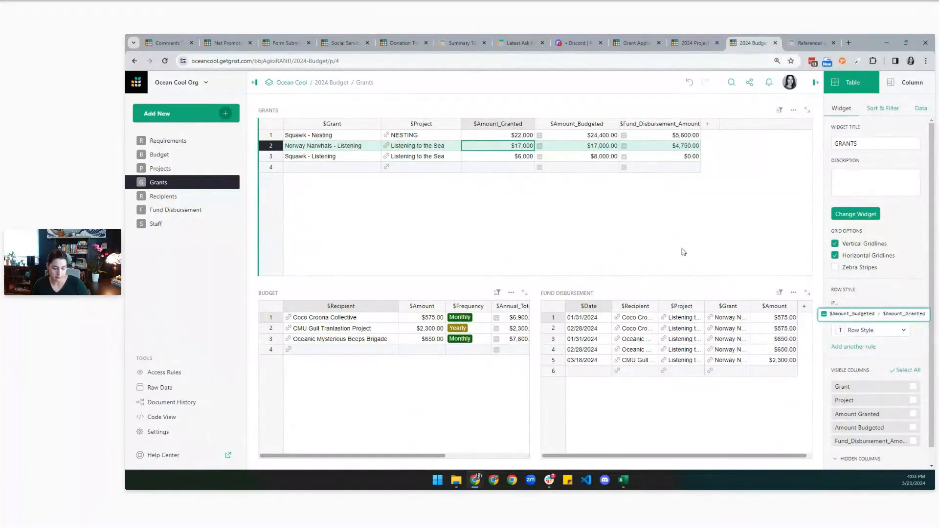
key("Return")
left_click(858, 335)
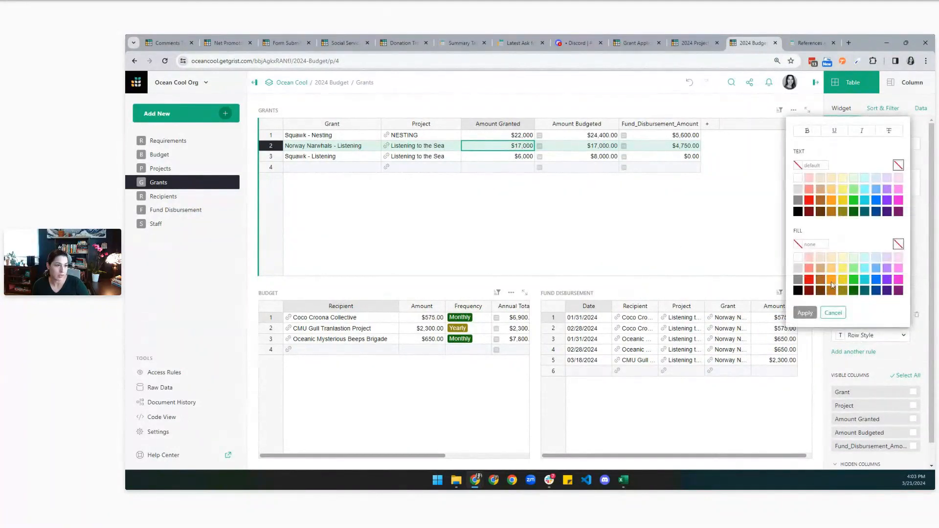
Fill the matching over-budget grant rows orange and close the creator panel.
left_click(831, 283)
left_click(805, 313)
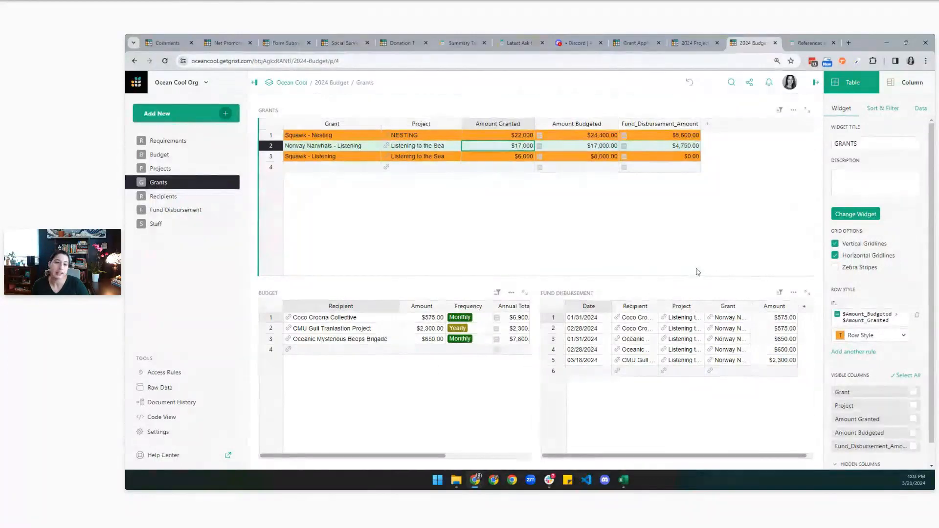
left_click(816, 84)
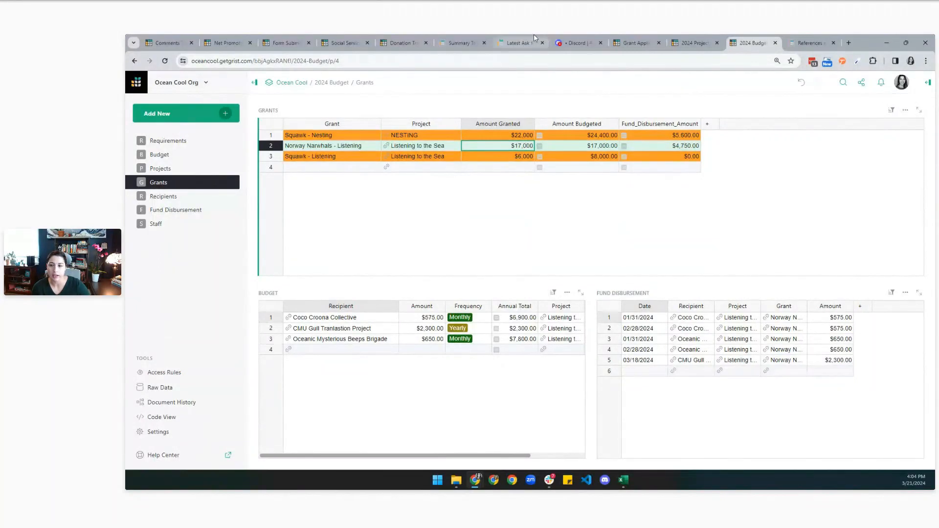
mouse_move(532, 41)
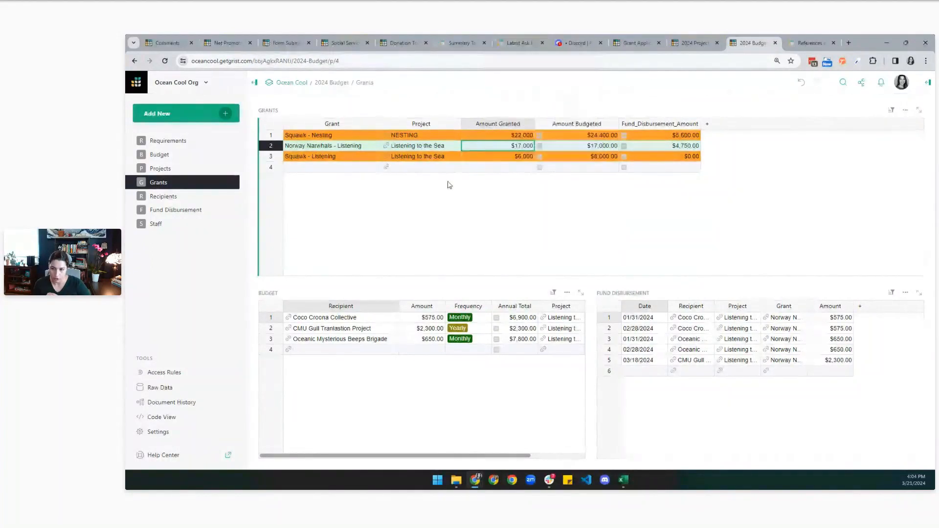
left_click(406, 149)
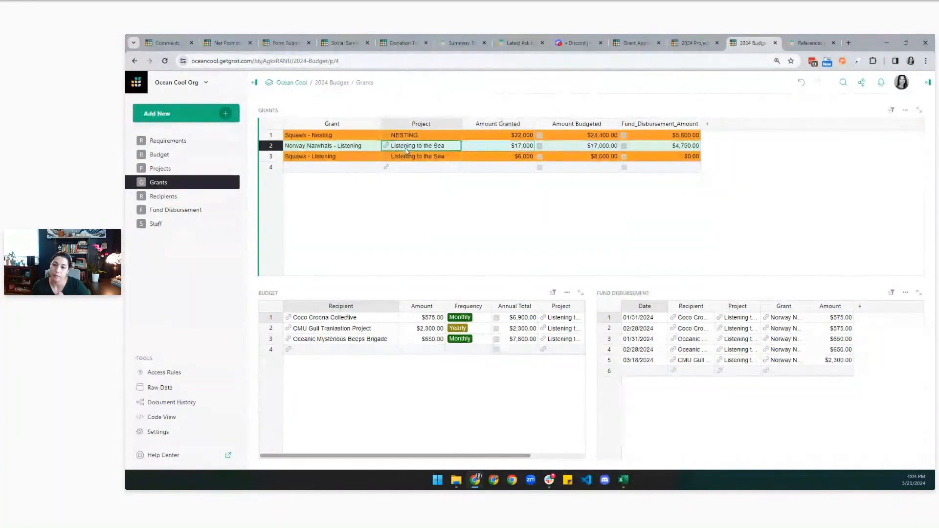